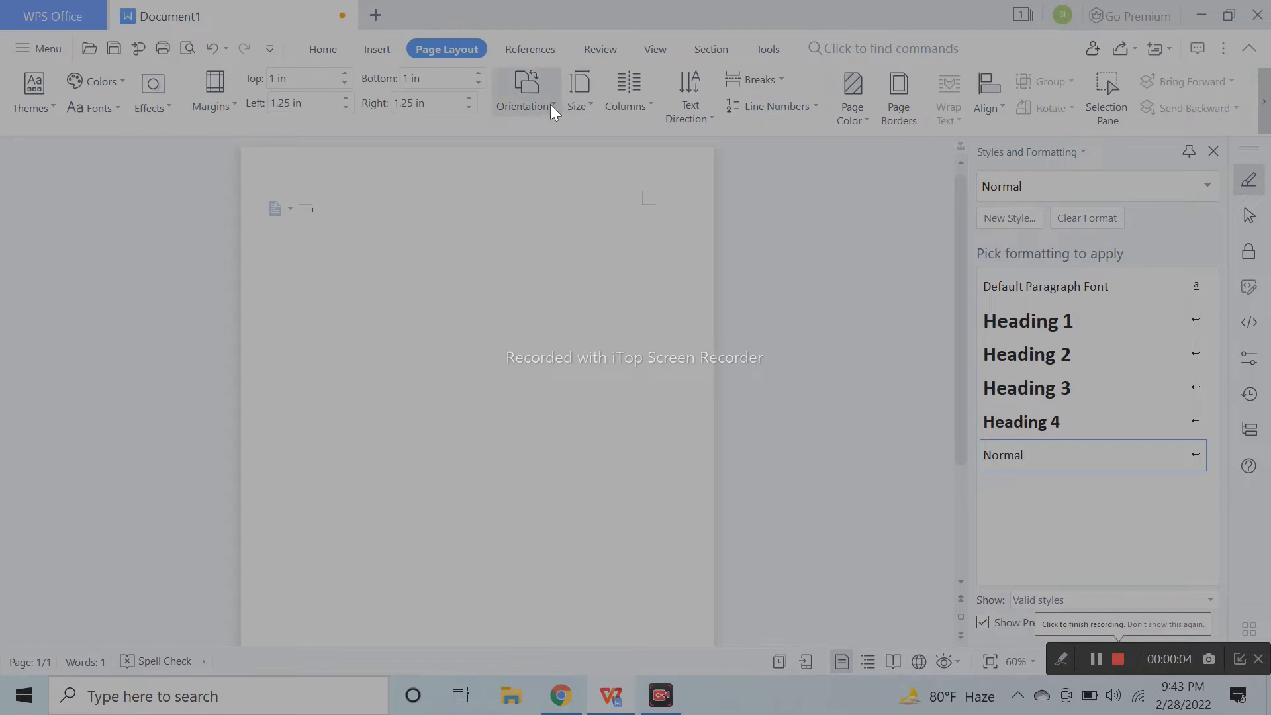
Set a custom paper size 8.5 inches wide and 11 inches high for the whole document
click(579, 105)
click(632, 658)
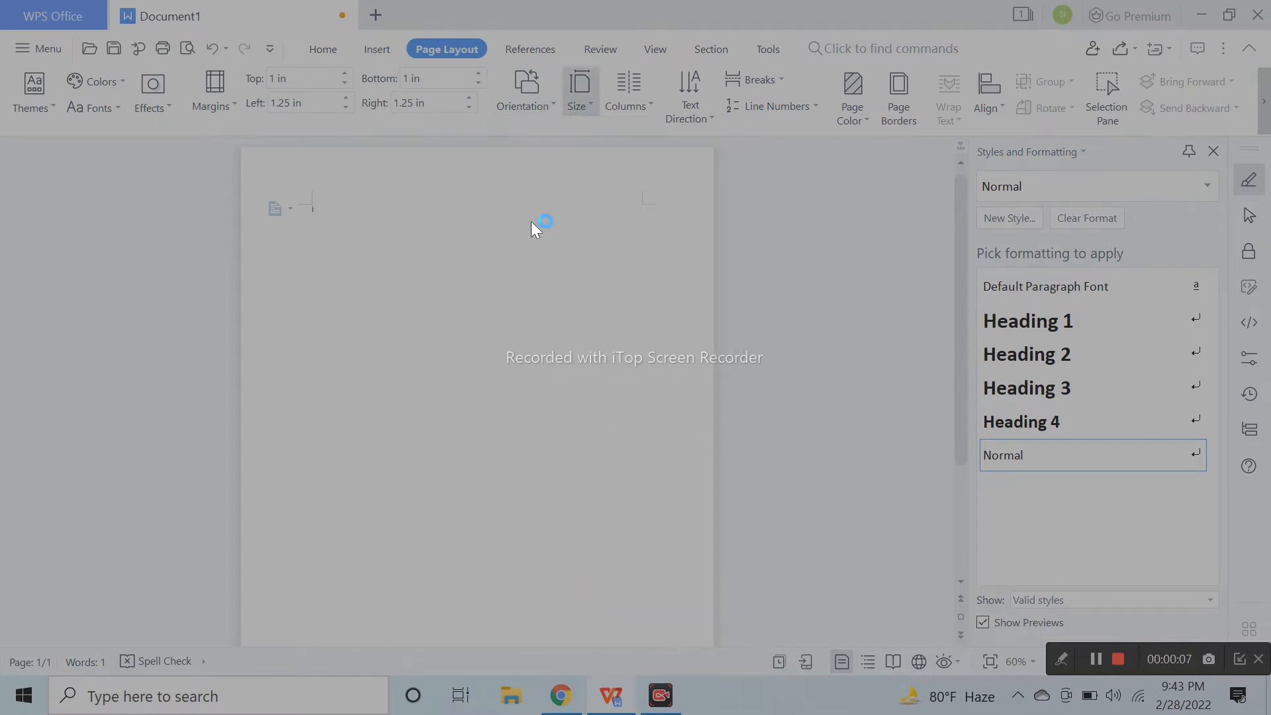
text(8)
click(700, 213)
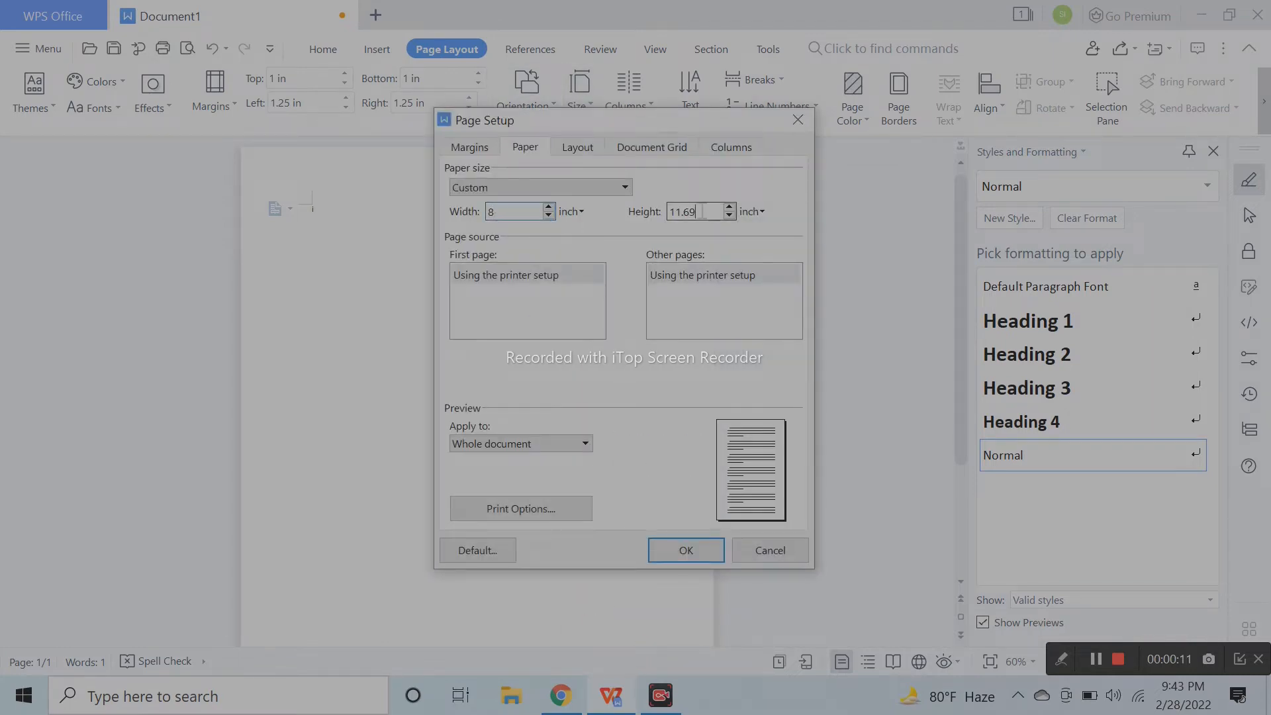
key(BackSpace)
key(BackSpace)
key(BackSpace)
click(521, 213)
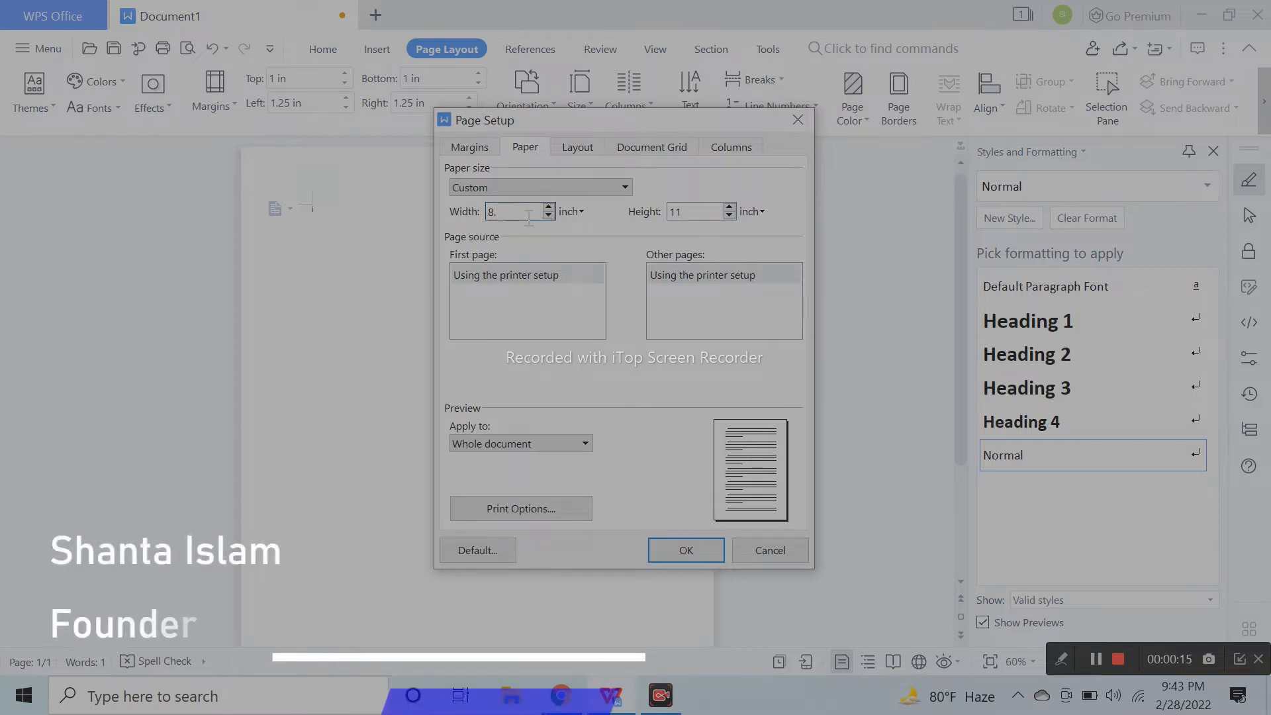
text(.5)
click(702, 555)
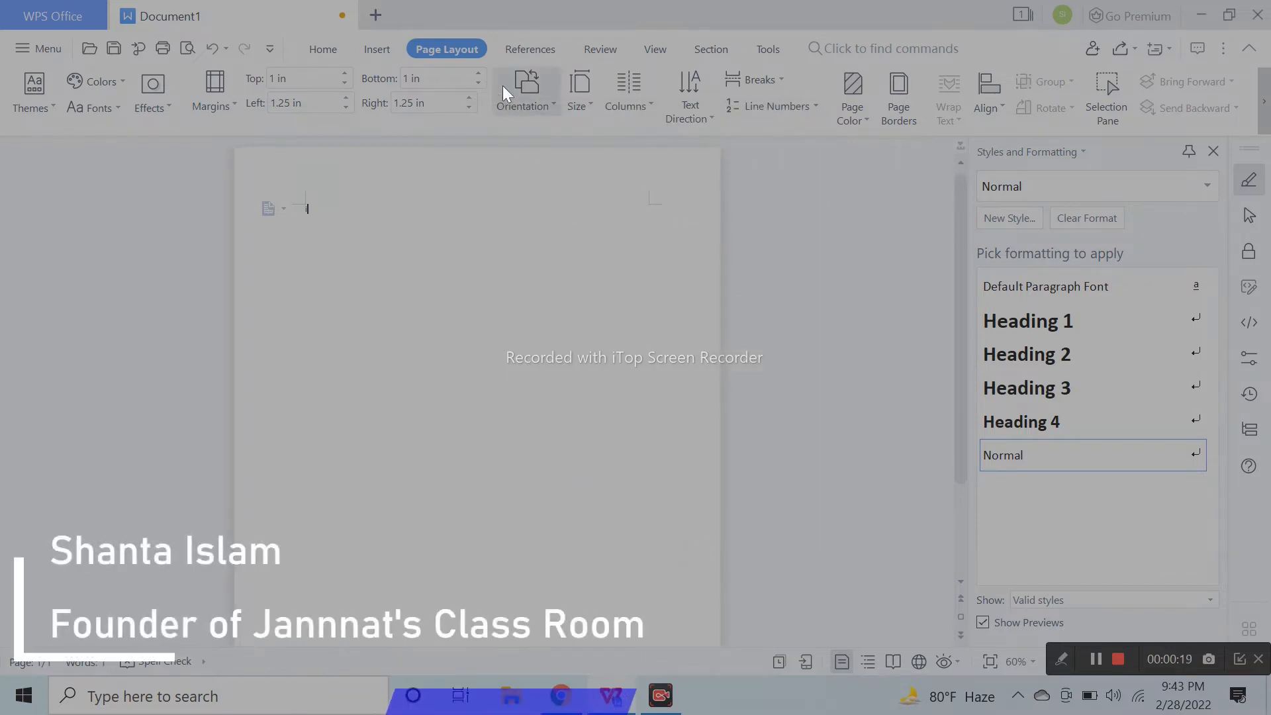
Switch the page to landscape orientation and set the top, bottom, left and right margins to 0 in
click(557, 110)
click(564, 180)
click(322, 71)
text(0)
key(Tab)
text(0)
key(Tab)
text(0)
key(Tab)
text(0)
key(Return)
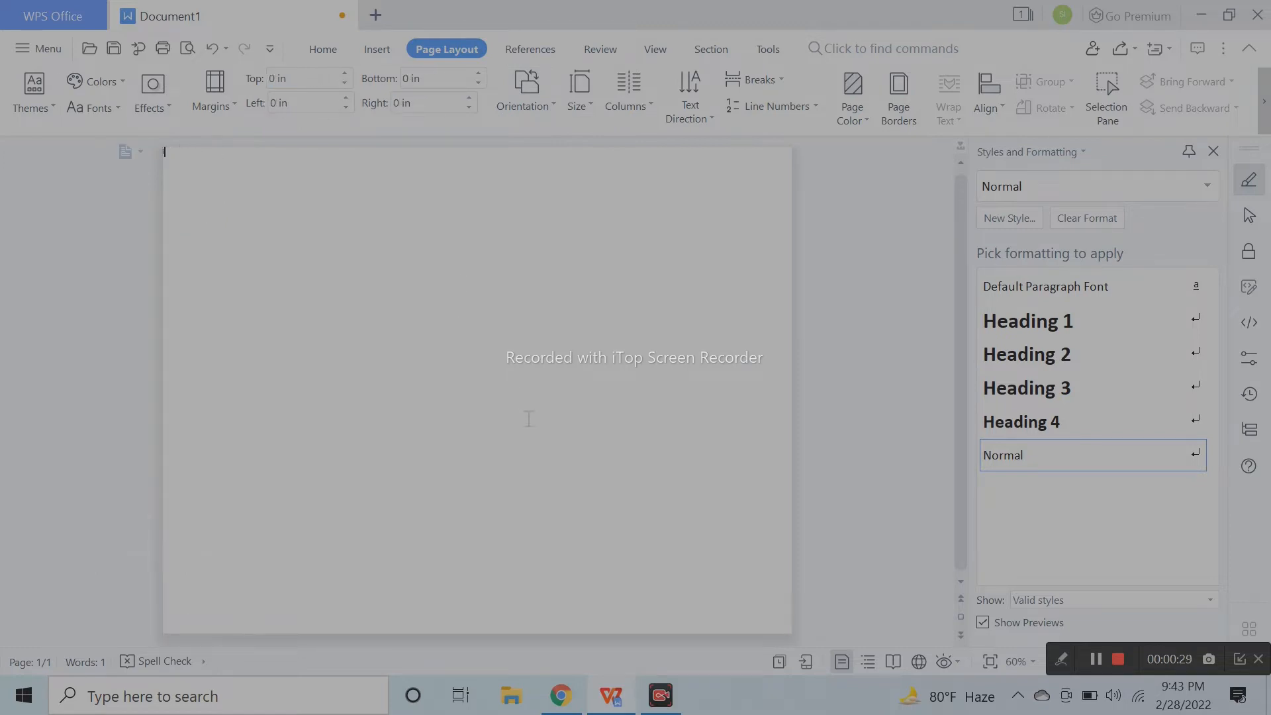
Draw a full-height blue rectangle along the page's left edge, covering just under a quarter of the page width
click(379, 51)
click(306, 98)
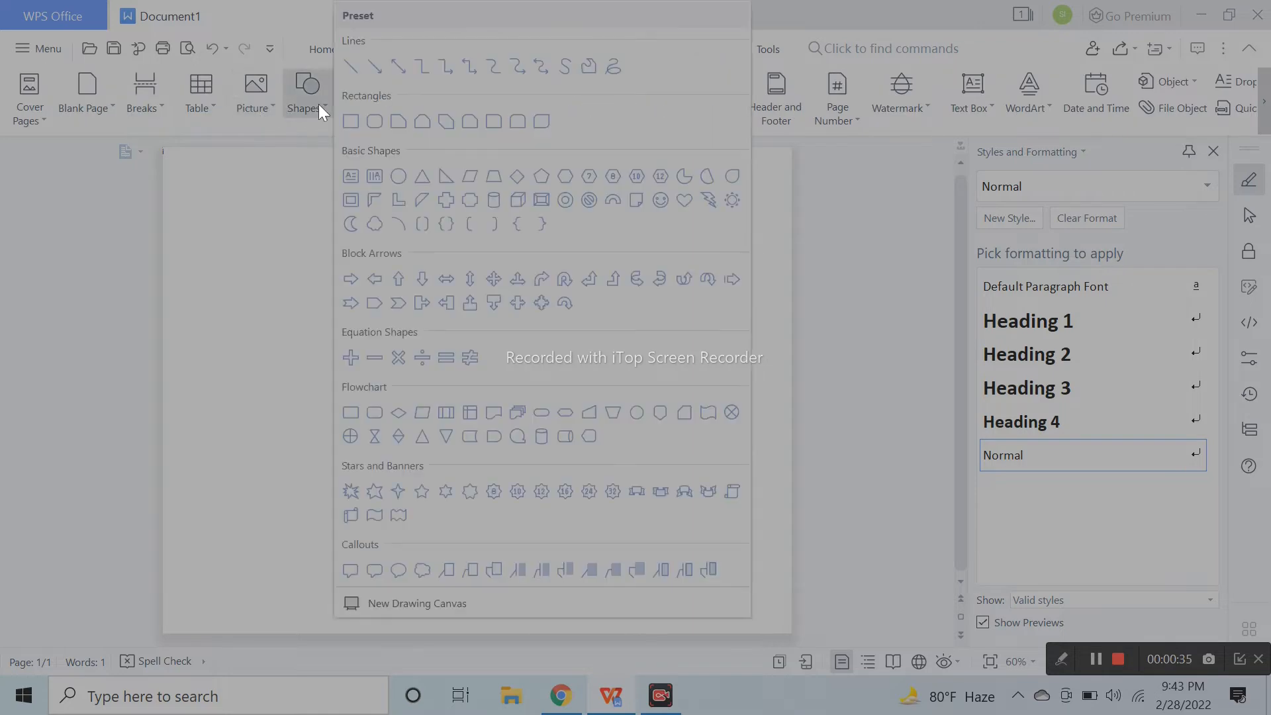
click(352, 120)
click(164, 151)
click(307, 98)
click(349, 121)
mouse_move(164, 151)
mouse_down()
mouse_move(289, 429)
mouse_move(311, 642)
mouse_move(307, 633)
mouse_up()
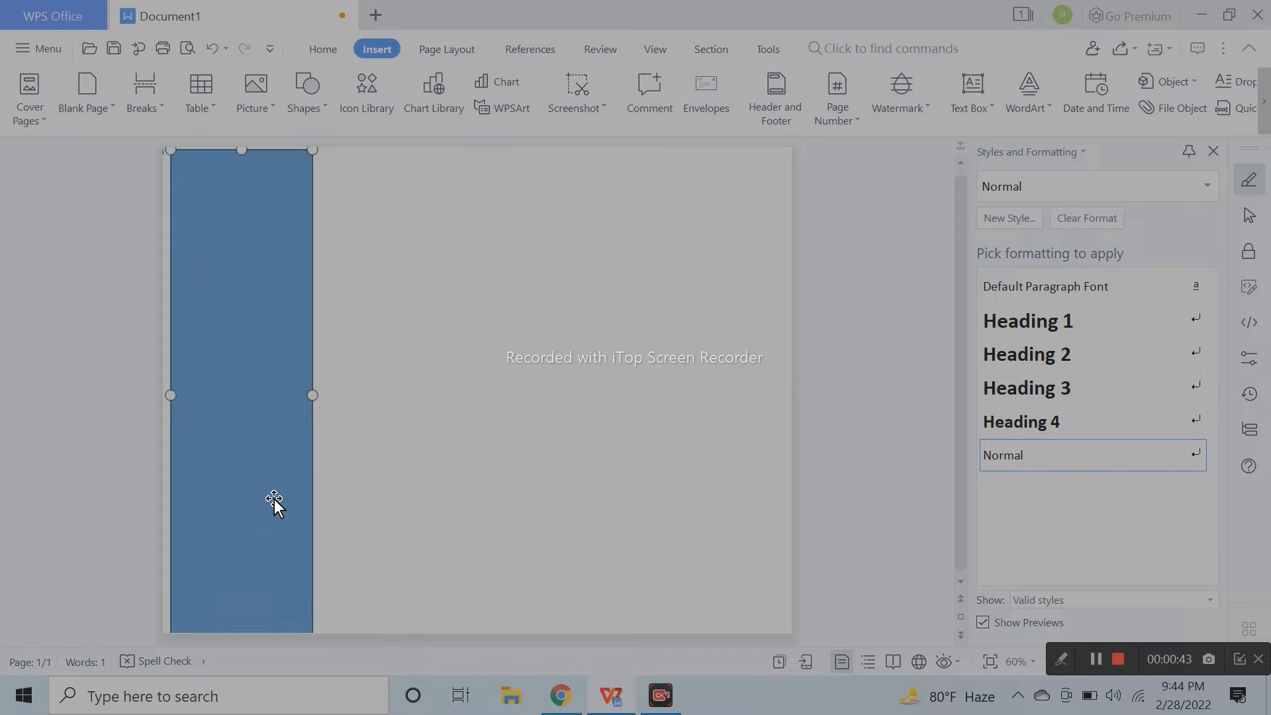
click(238, 141)
Draw a large text box in the white area beside the blue rectangle and nudge it slightly upward
click(308, 100)
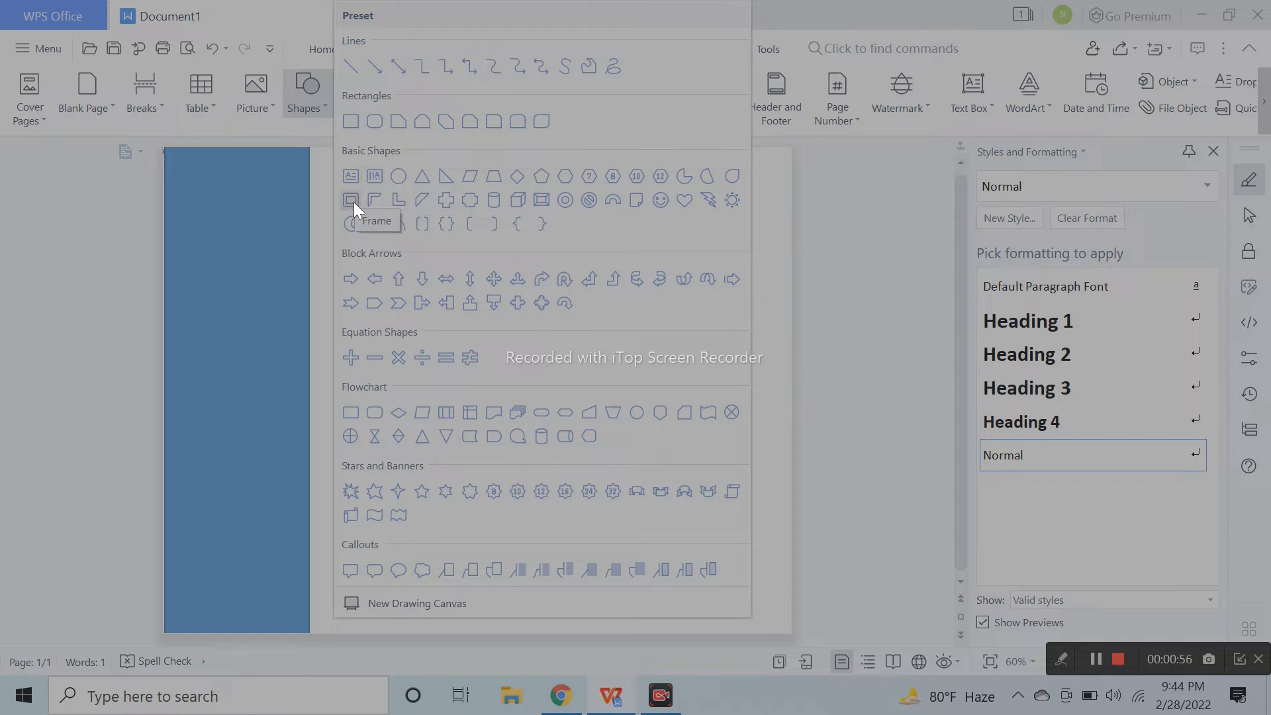
click(348, 122)
drag(344, 250, 757, 560)
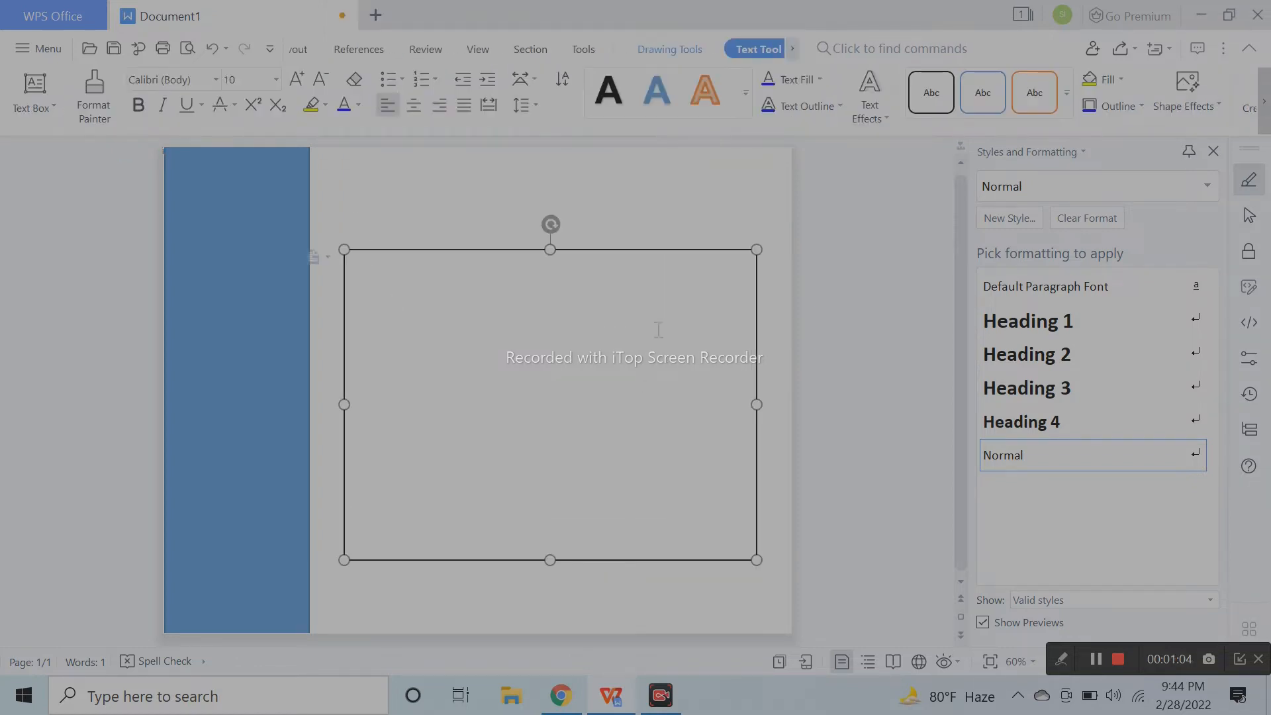
drag(650, 253, 648, 239)
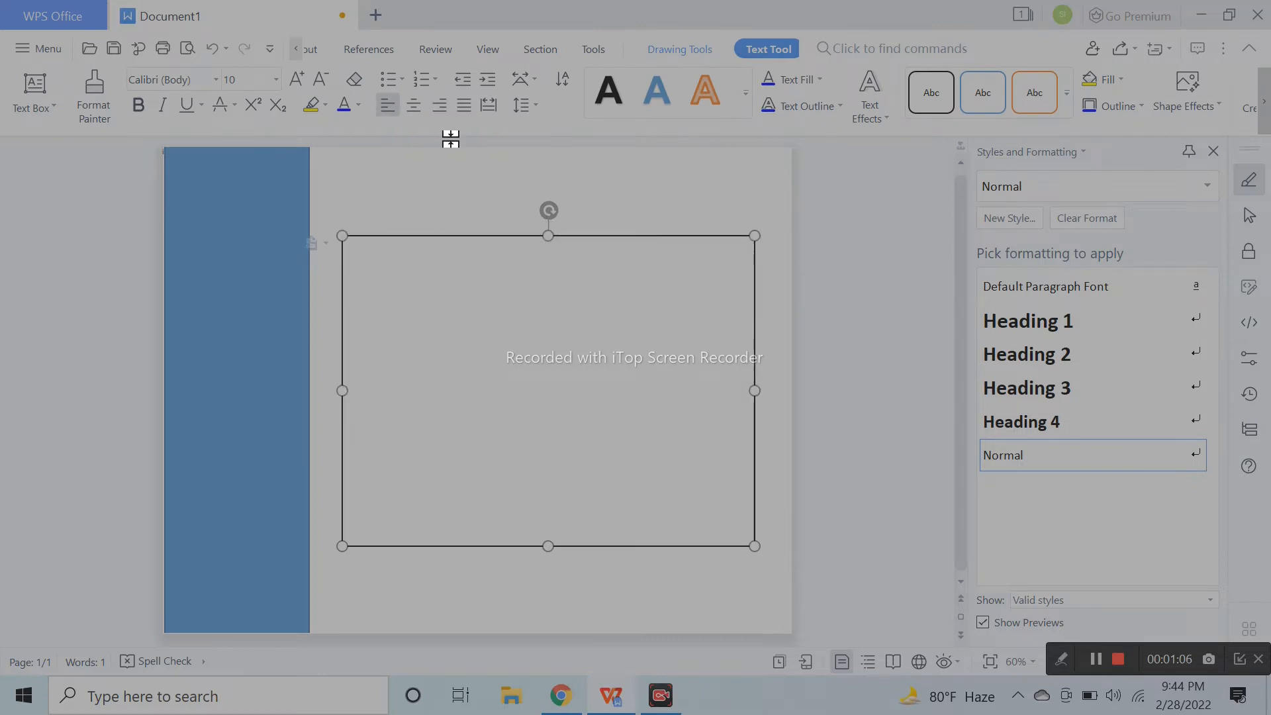
Insert a table with 7 columns and 6 rows inside the text box
click(309, 50)
click(296, 50)
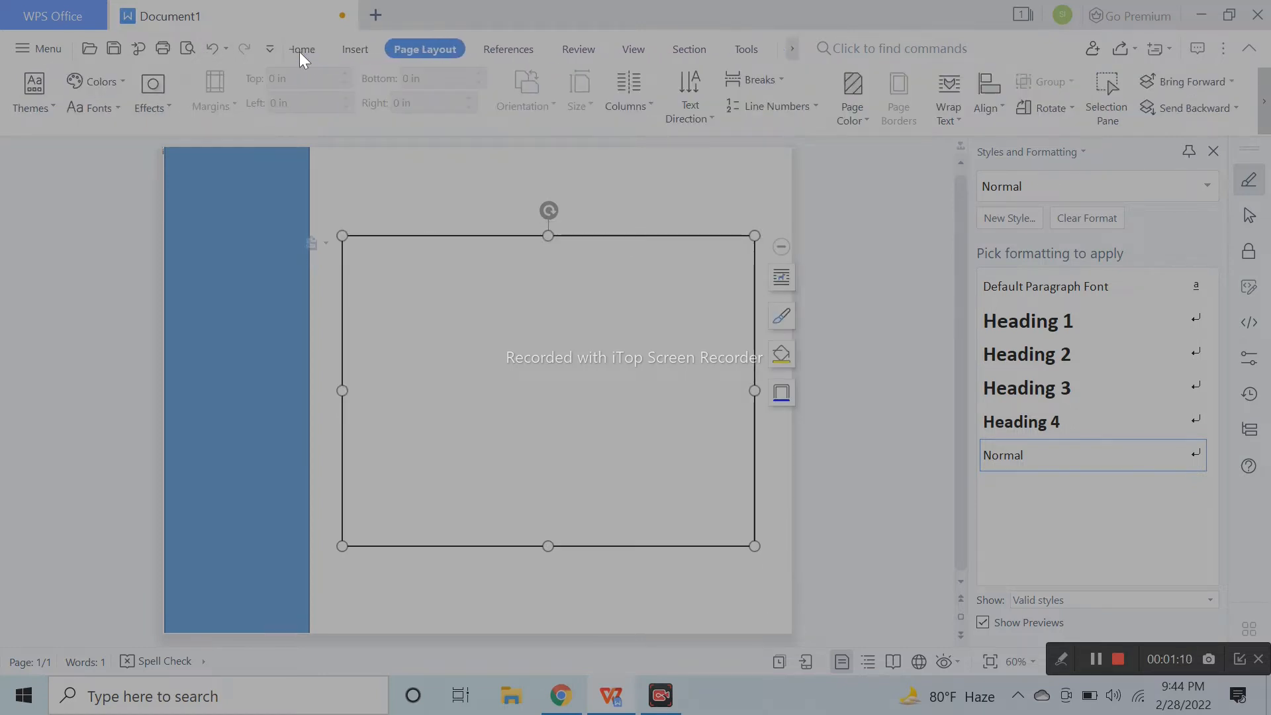
click(366, 53)
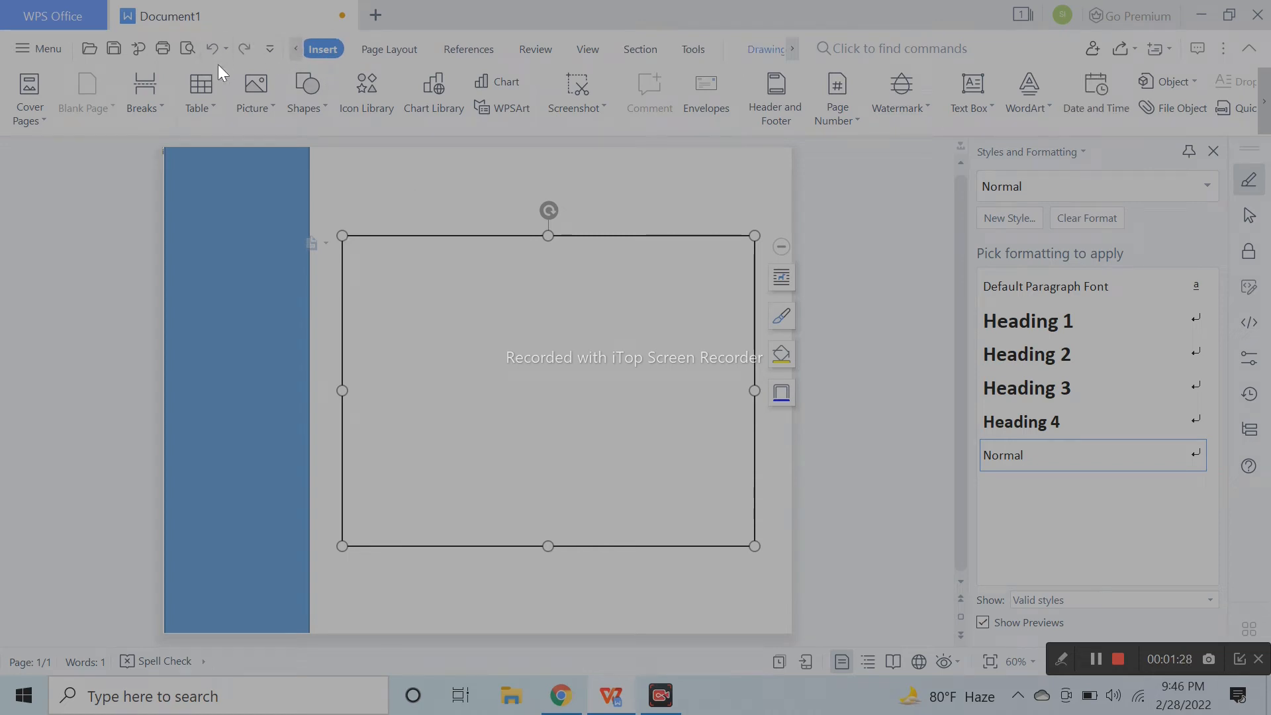
click(200, 91)
click(258, 375)
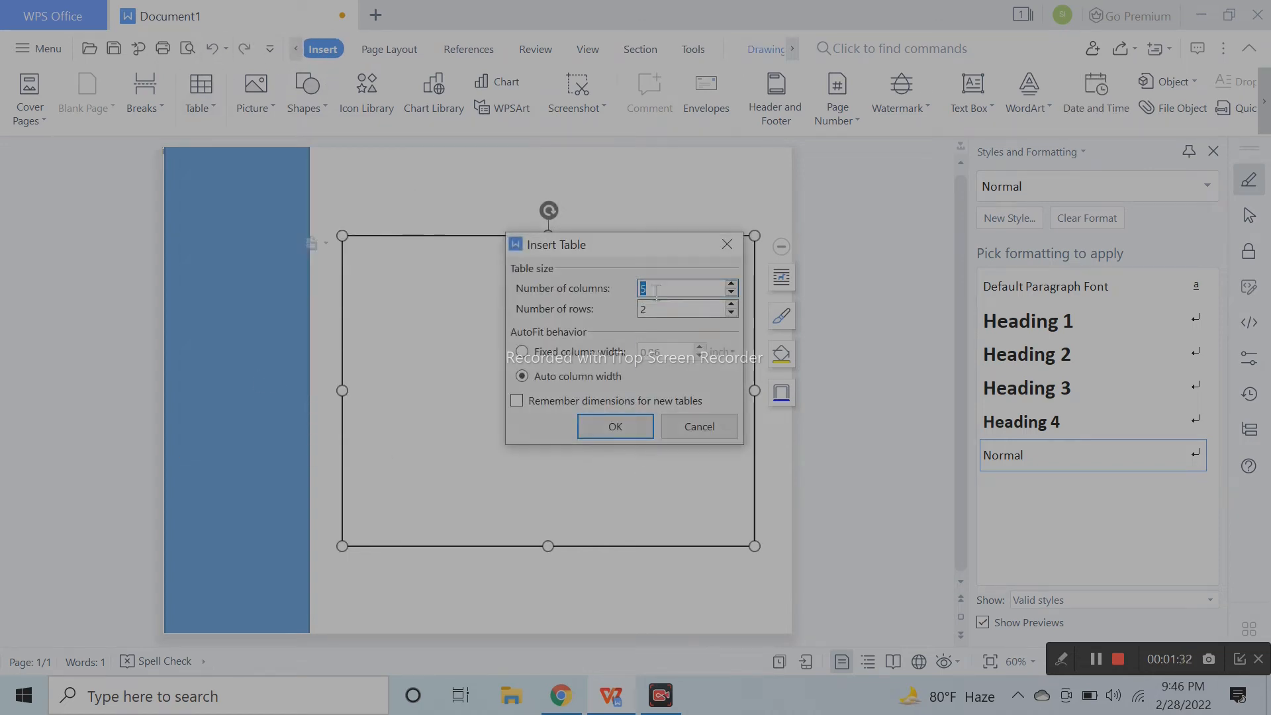
text(7)
drag(652, 309, 601, 306)
text(6)
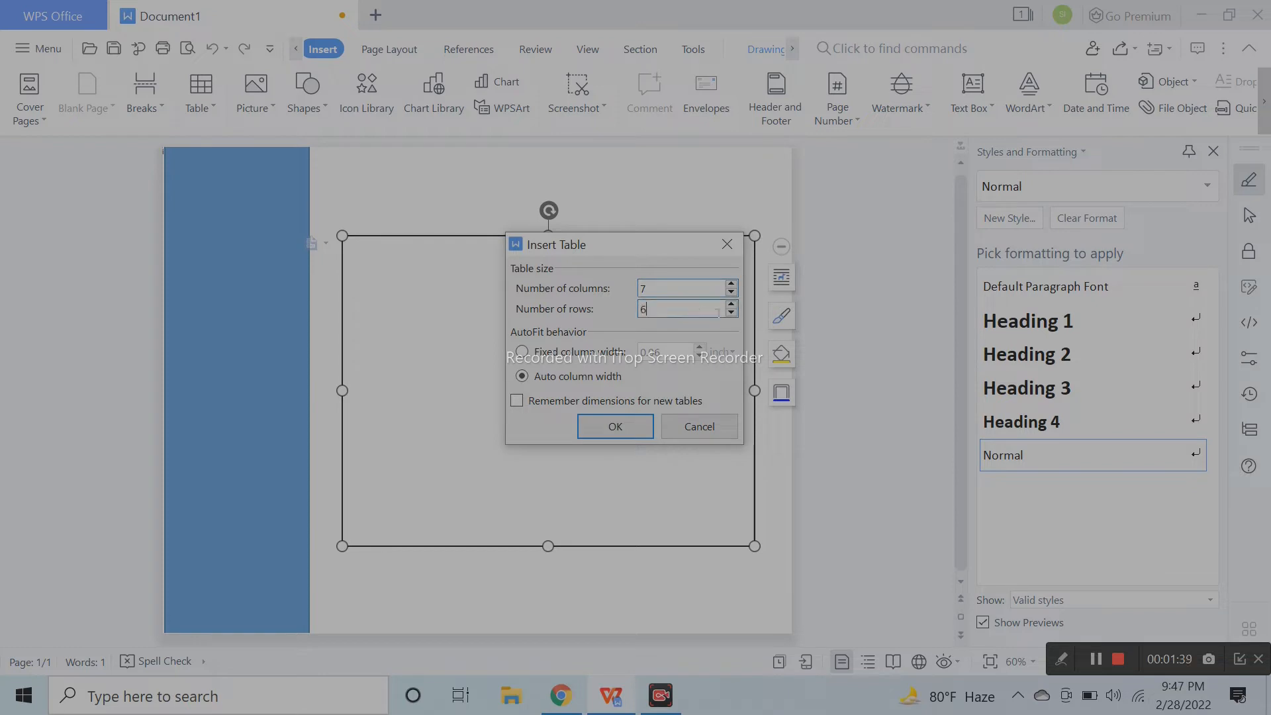
click(625, 423)
Set the height of all table rows to 0.90 in and narrow the text box slightly to fit the table
click(335, 231)
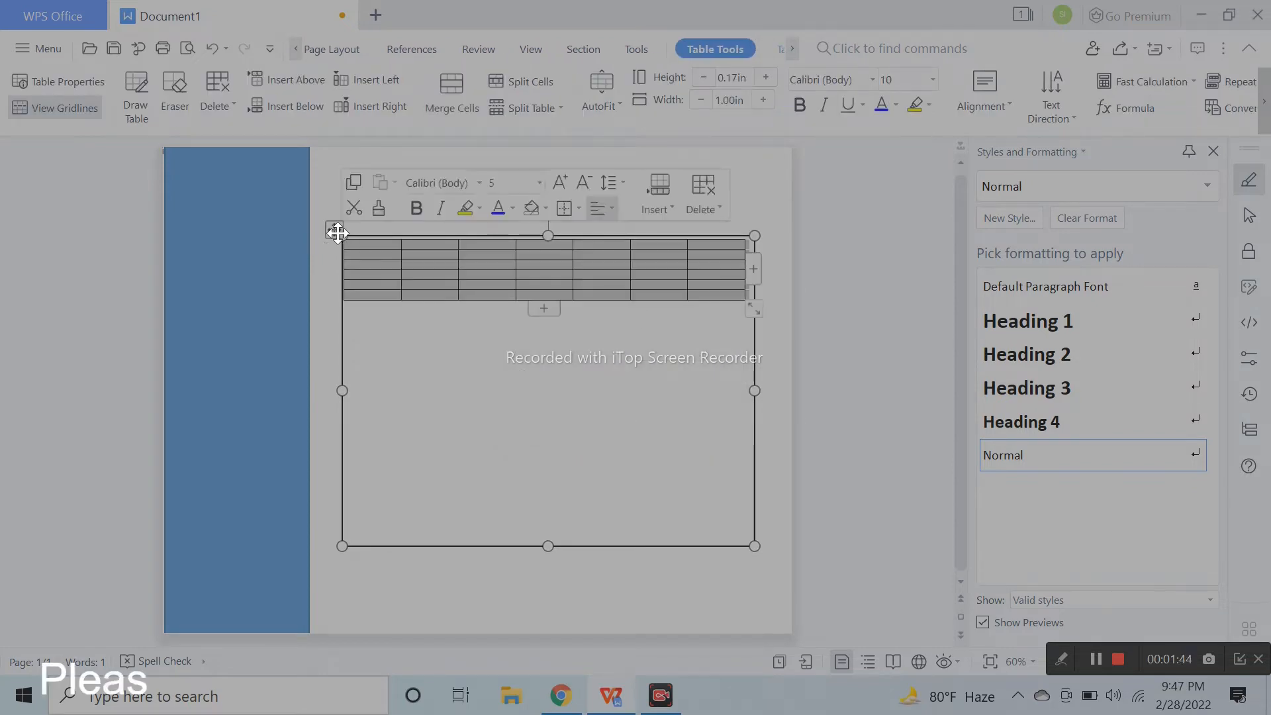
click(768, 77)
click(768, 77)
click(768, 77)
click(764, 100)
click(700, 100)
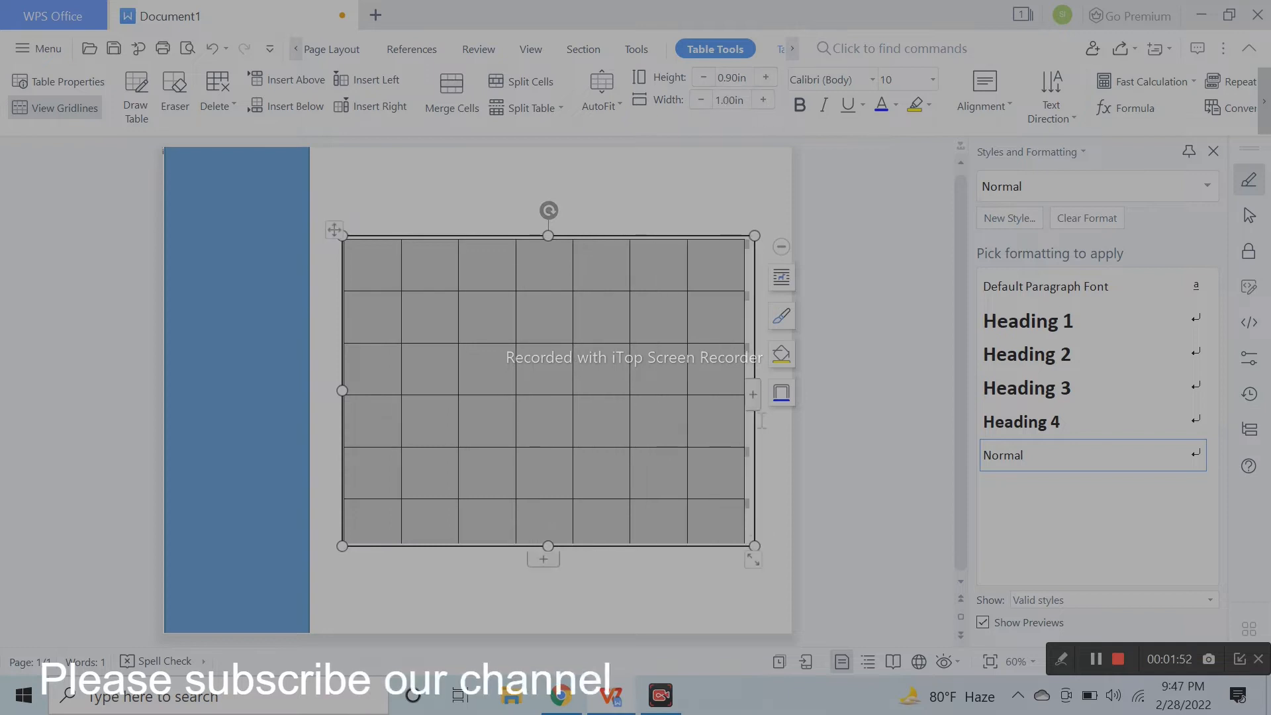
click(755, 303)
drag(750, 547, 748, 546)
click(399, 244)
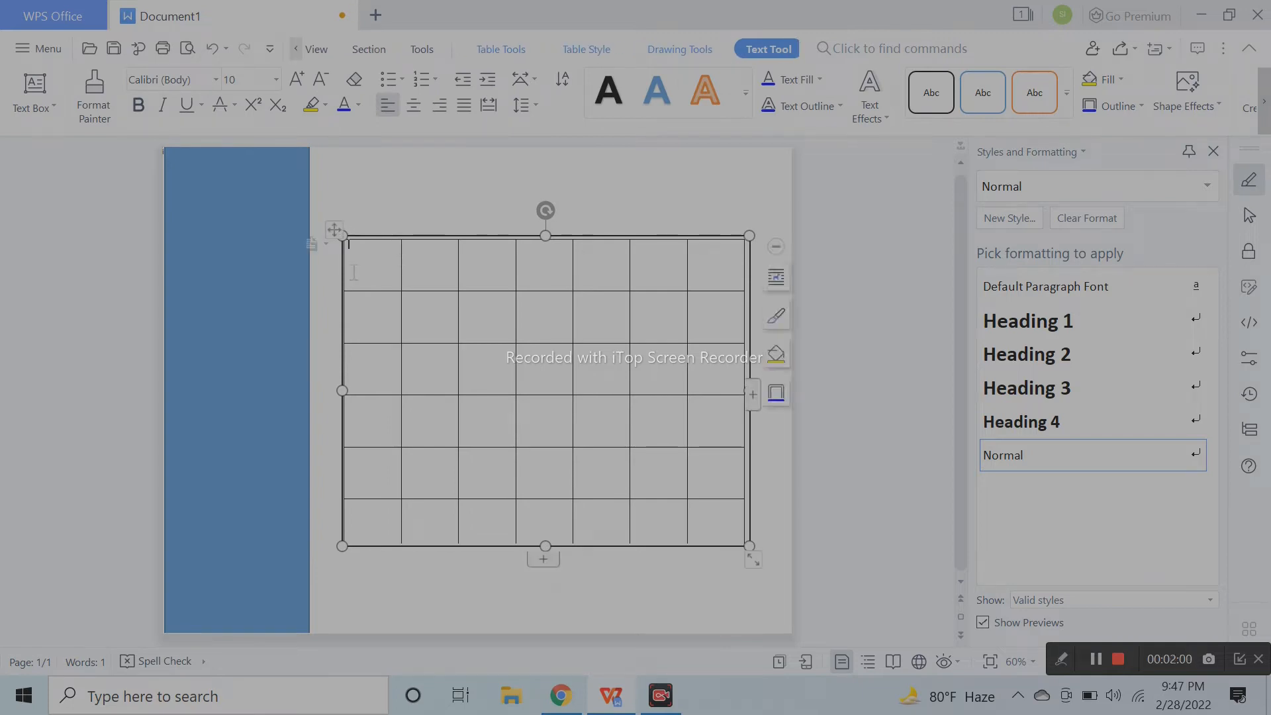
text(February)
drag(380, 248, 347, 244)
key(BackSpace)
Enter sunday in enlarged text in the first cell of the table's top row
click(296, 77)
click(290, 71)
click(289, 71)
click(290, 71)
click(290, 70)
click(289, 71)
click(289, 71)
text(sunday)
Enter saturday in the last cell of the top row and shift the text box to overlap the blue rectangle's edge
click(702, 246)
text(s)
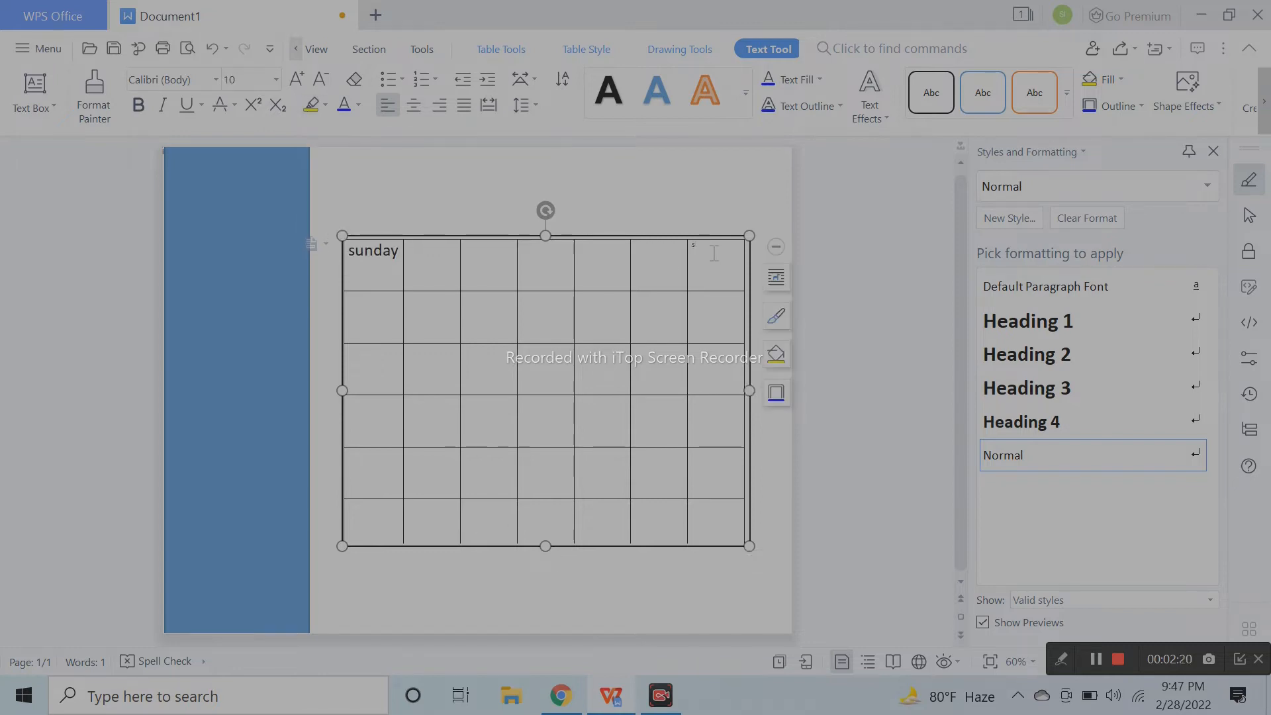
text(aturday)
mouse_move(712, 237)
mouse_down()
mouse_move(616, 267)
mouse_move(643, 257)
mouse_up()
Increase the font size of the saturday heading several steps
click(297, 50)
click(297, 50)
click(298, 50)
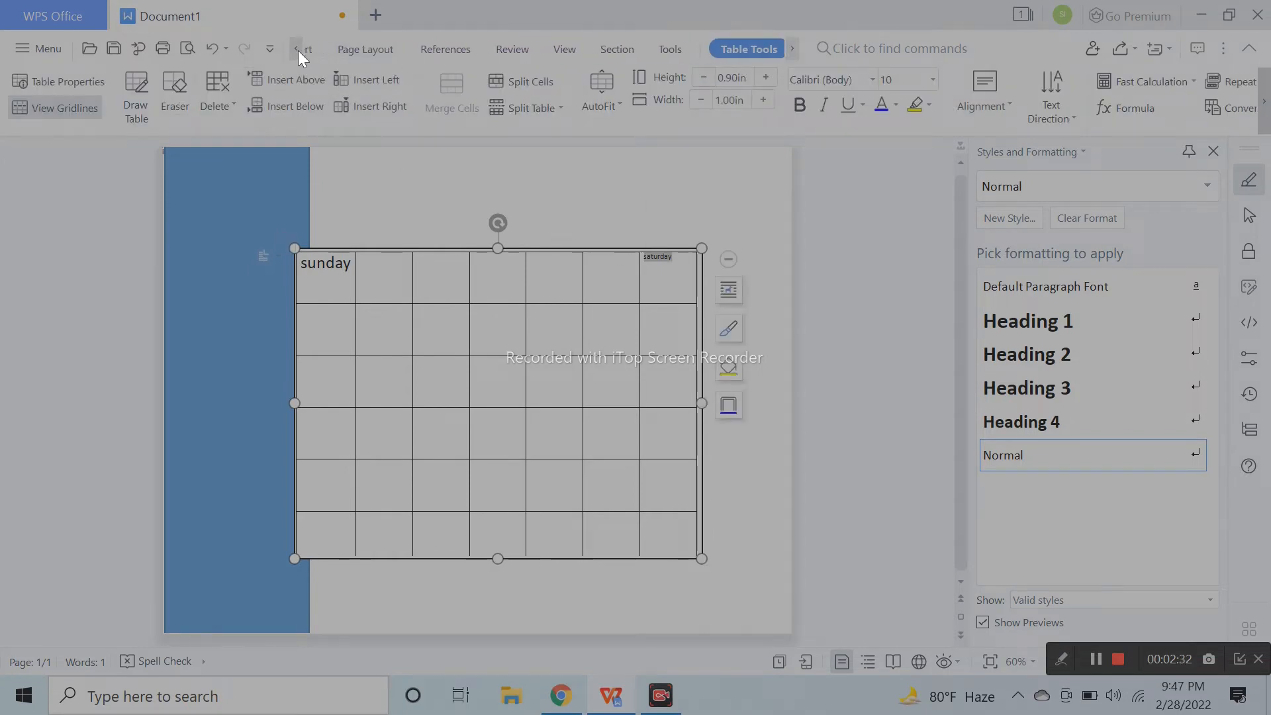
click(298, 50)
click(331, 48)
click(356, 80)
click(356, 80)
click(356, 79)
click(356, 80)
click(356, 79)
click(356, 79)
Try to enlarge the text of the whole table to font size 26
click(287, 241)
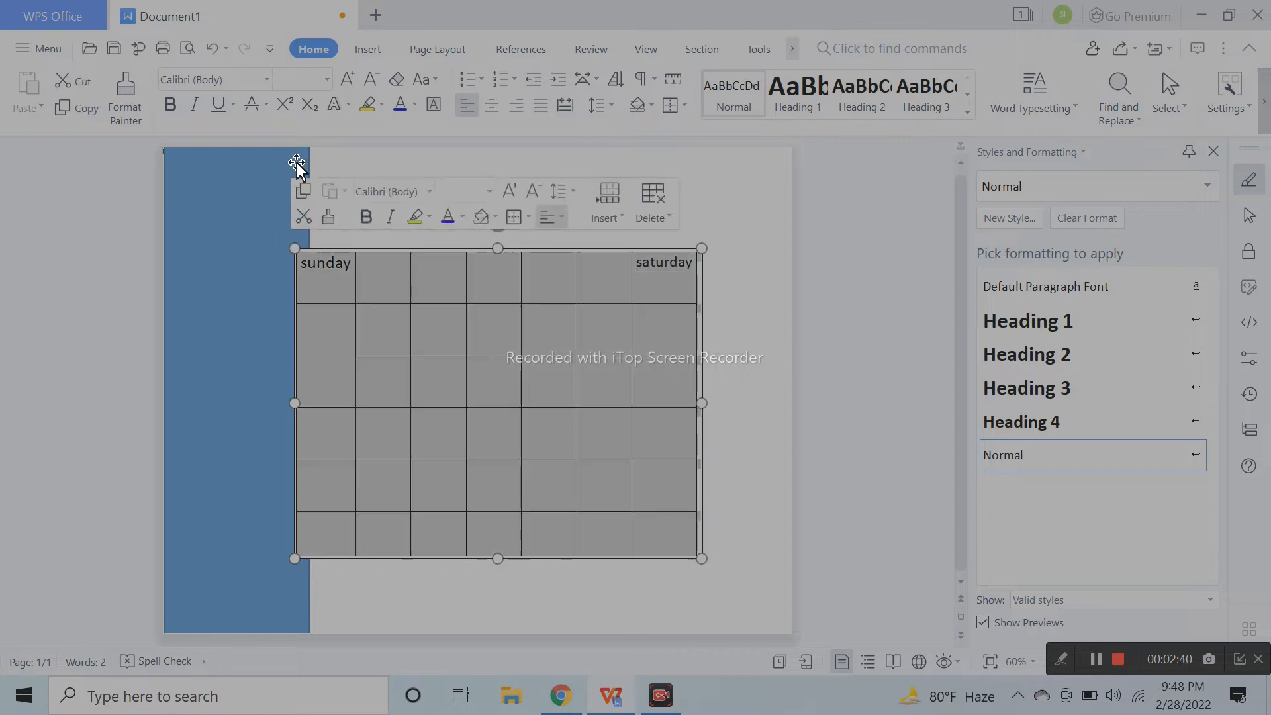
click(327, 80)
click(297, 318)
click(344, 81)
click(344, 81)
click(343, 80)
click(344, 81)
click(344, 81)
click(343, 81)
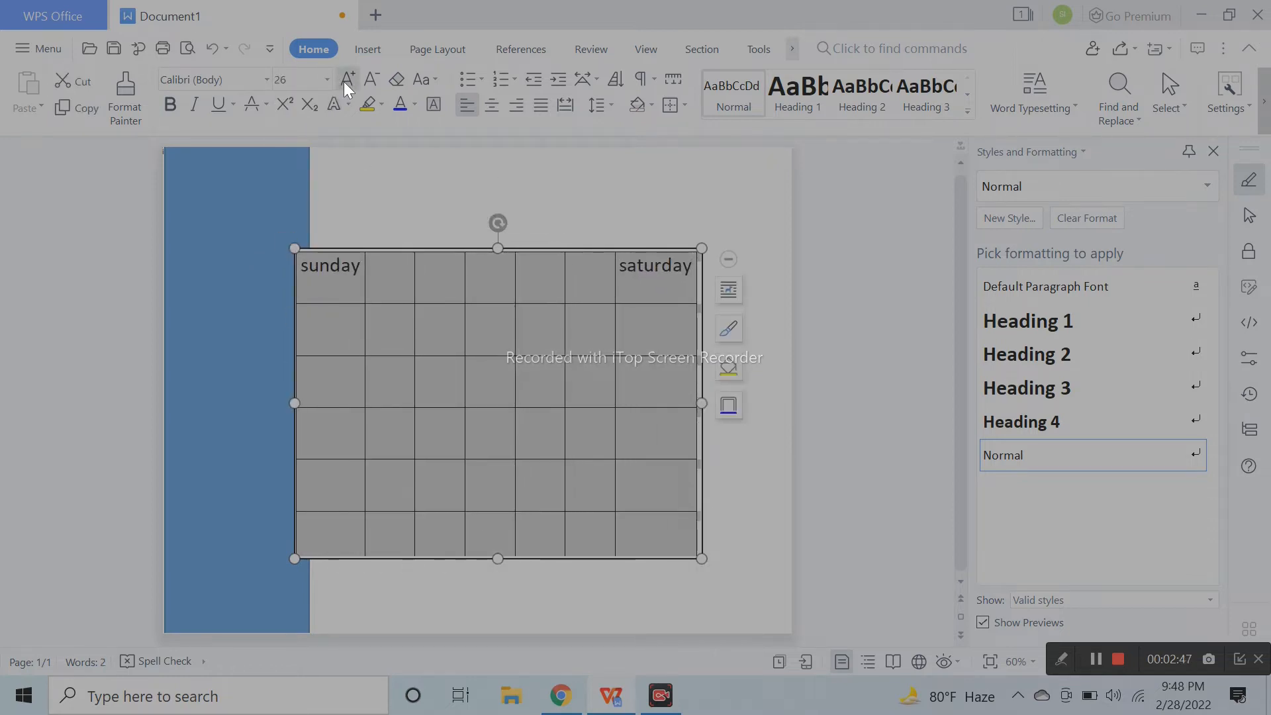
click(1096, 660)
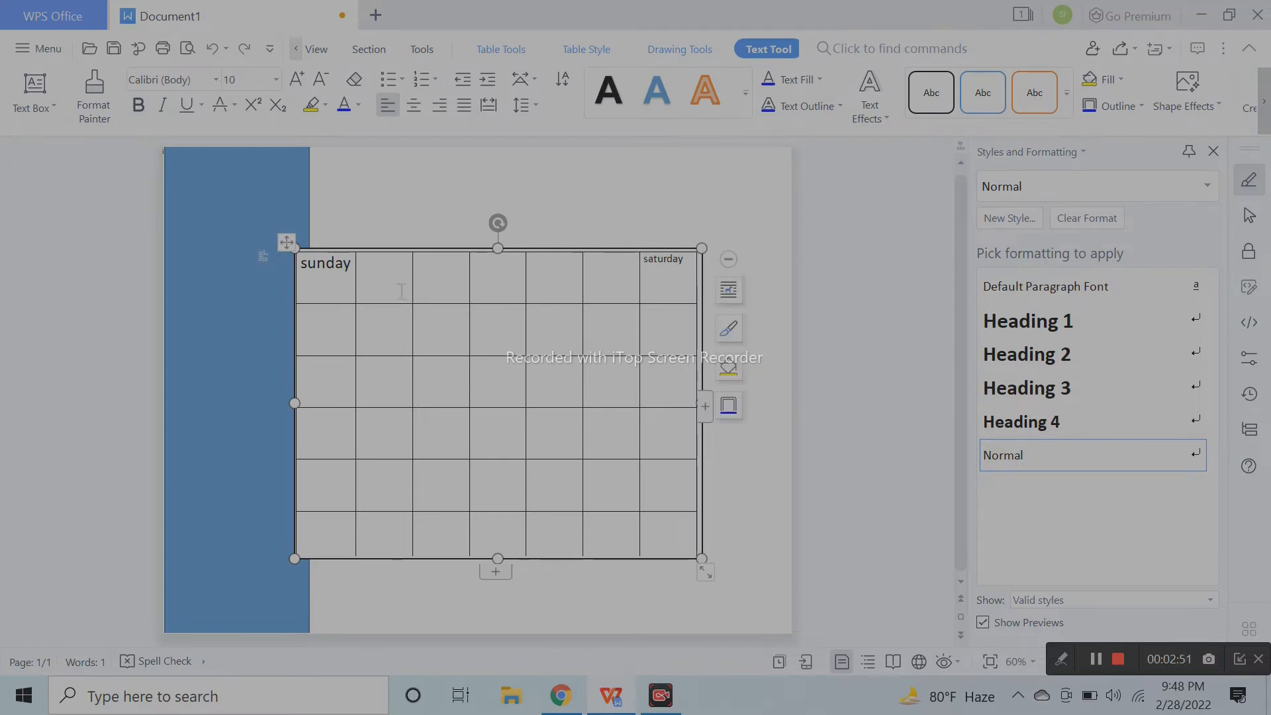
Fill the remaining header cells in order with monday, tuseday, wednesday, thursday and friday
click(391, 282)
text(monday tuseday )
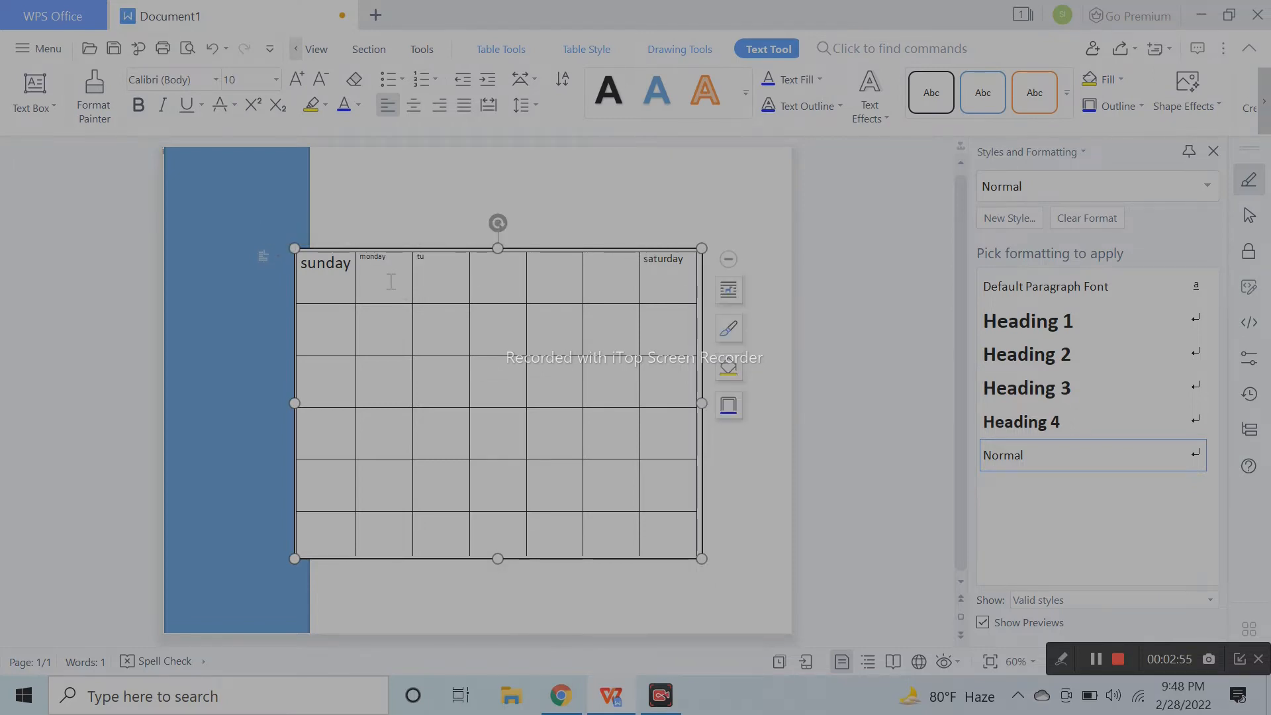
text(wednesday thursday )
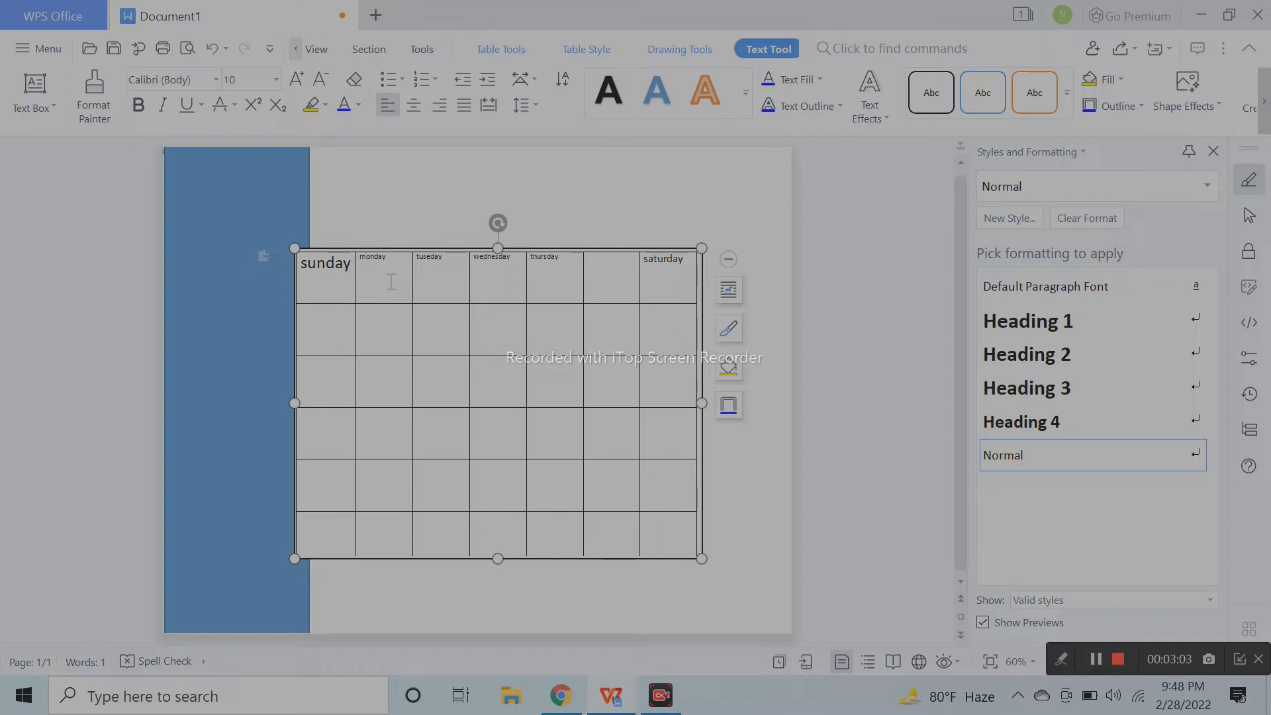
text(friday)
Format all weekday names in the header row with font size 18 and bold
key(ctrl+a)
drag(668, 282, 321, 278)
click(276, 79)
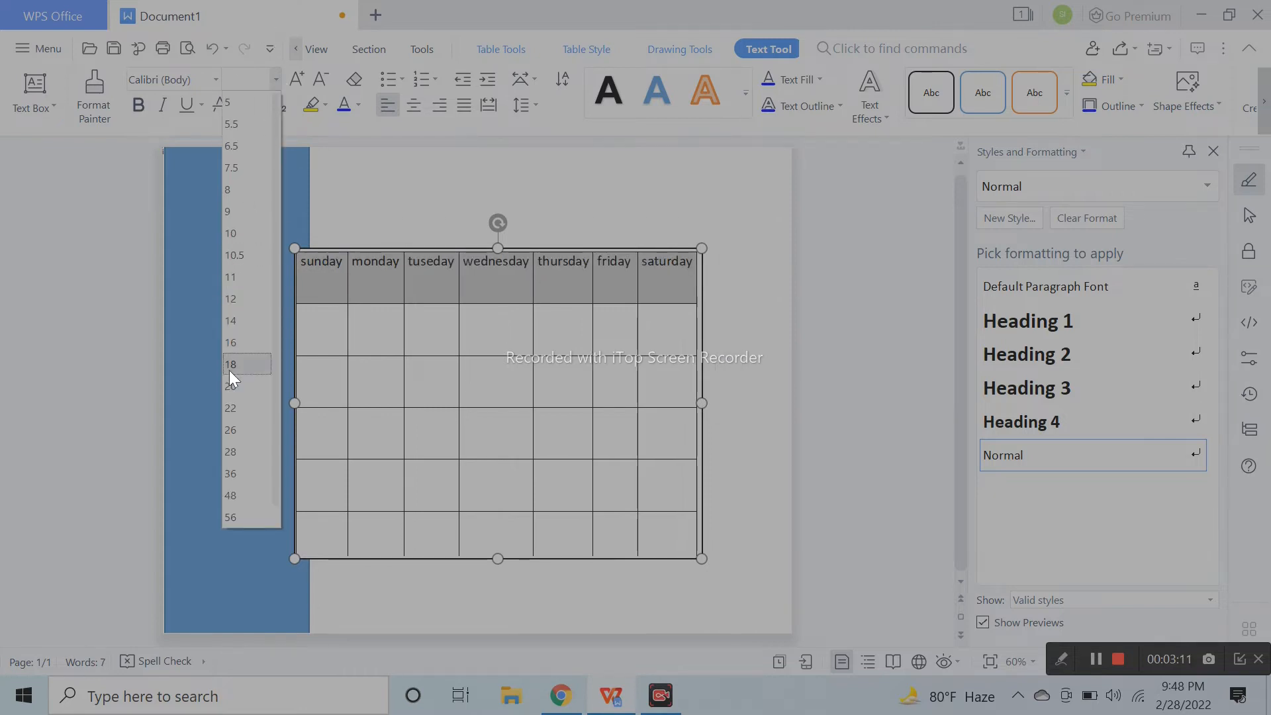
click(238, 364)
click(138, 105)
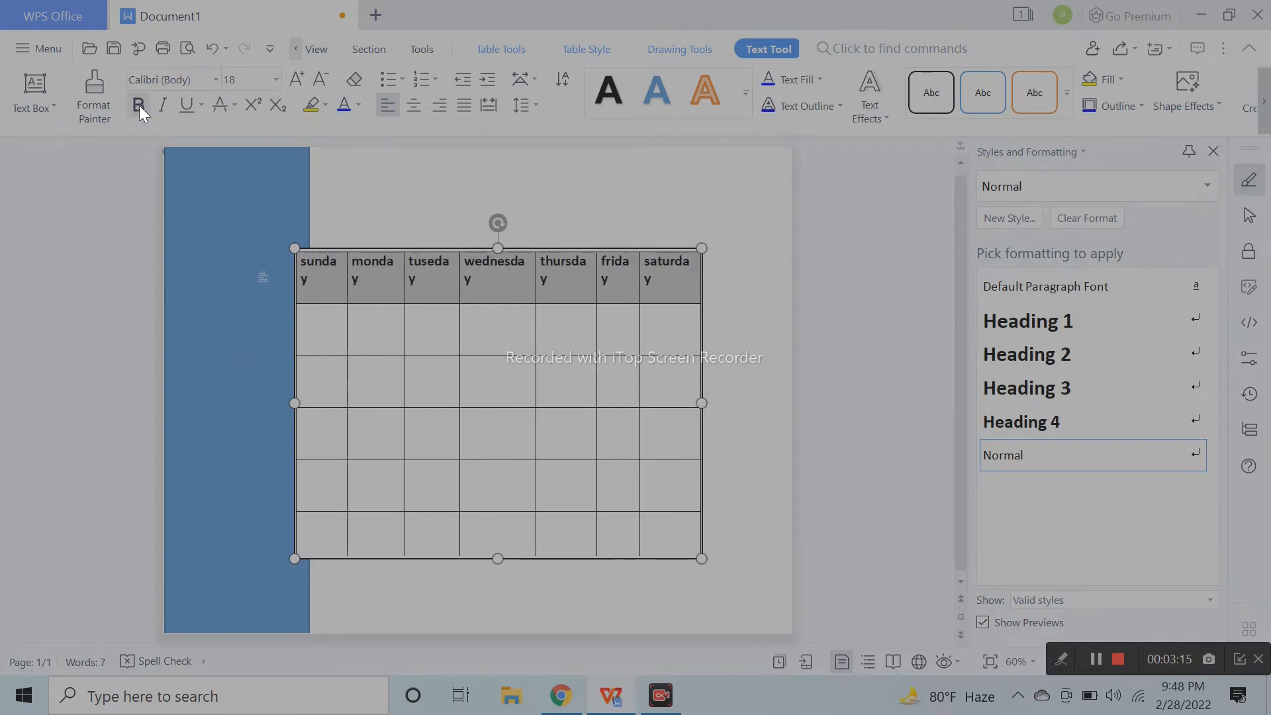
Widen the text box almost to the page's right edge and stretch the table to fill it
drag(703, 563, 785, 567)
click(701, 537)
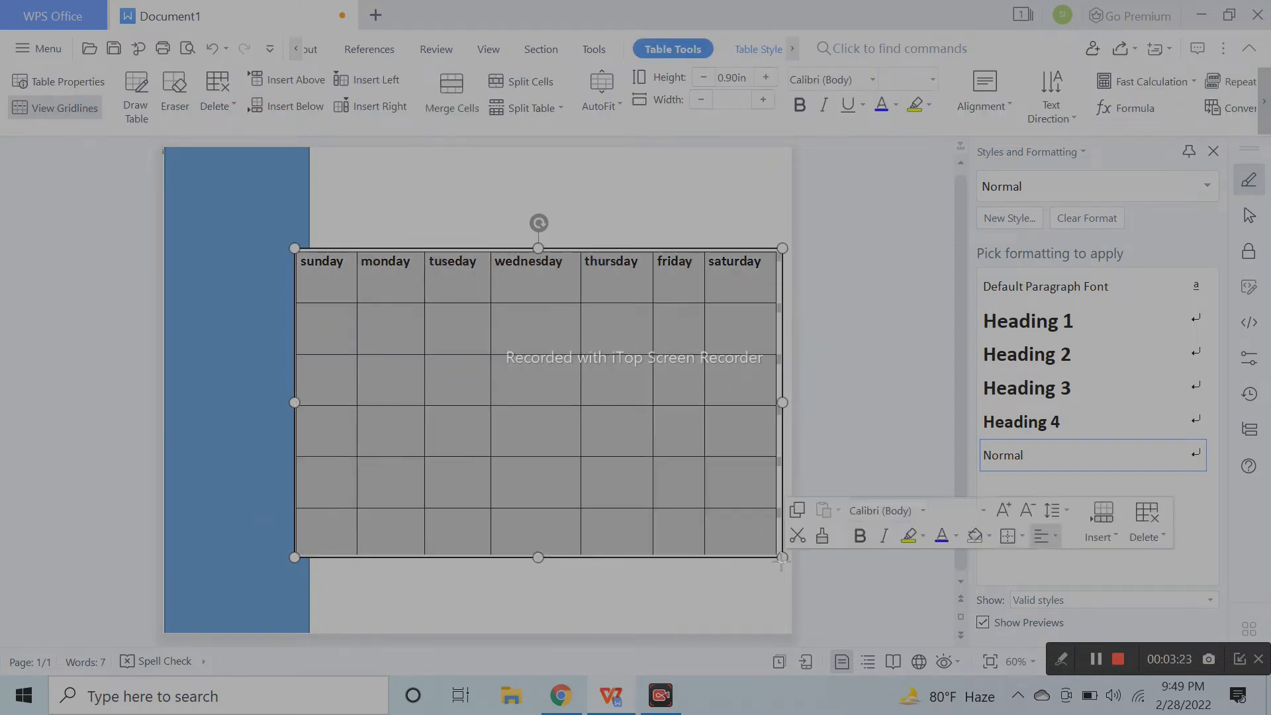
click(792, 311)
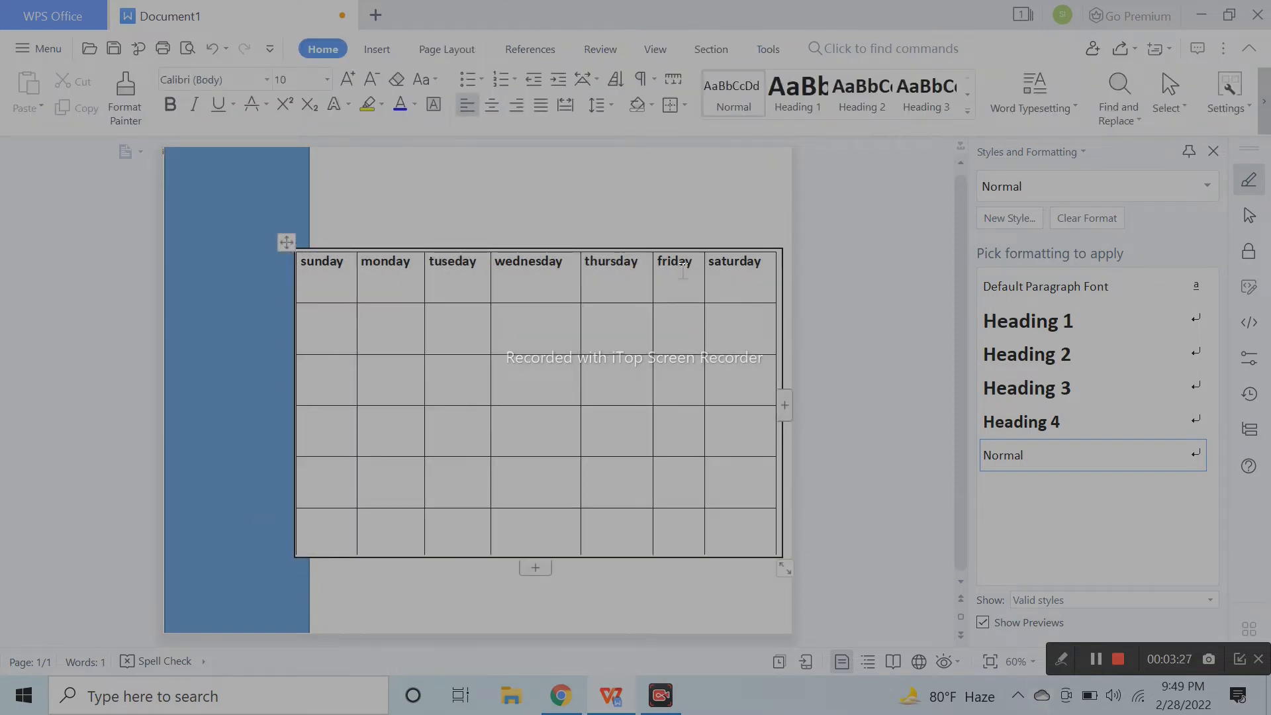
Center the weekday names in the table's header row
click(682, 268)
click(287, 243)
click(415, 103)
click(510, 314)
click(287, 243)
click(499, 307)
drag(769, 260, 329, 264)
click(419, 108)
click(953, 255)
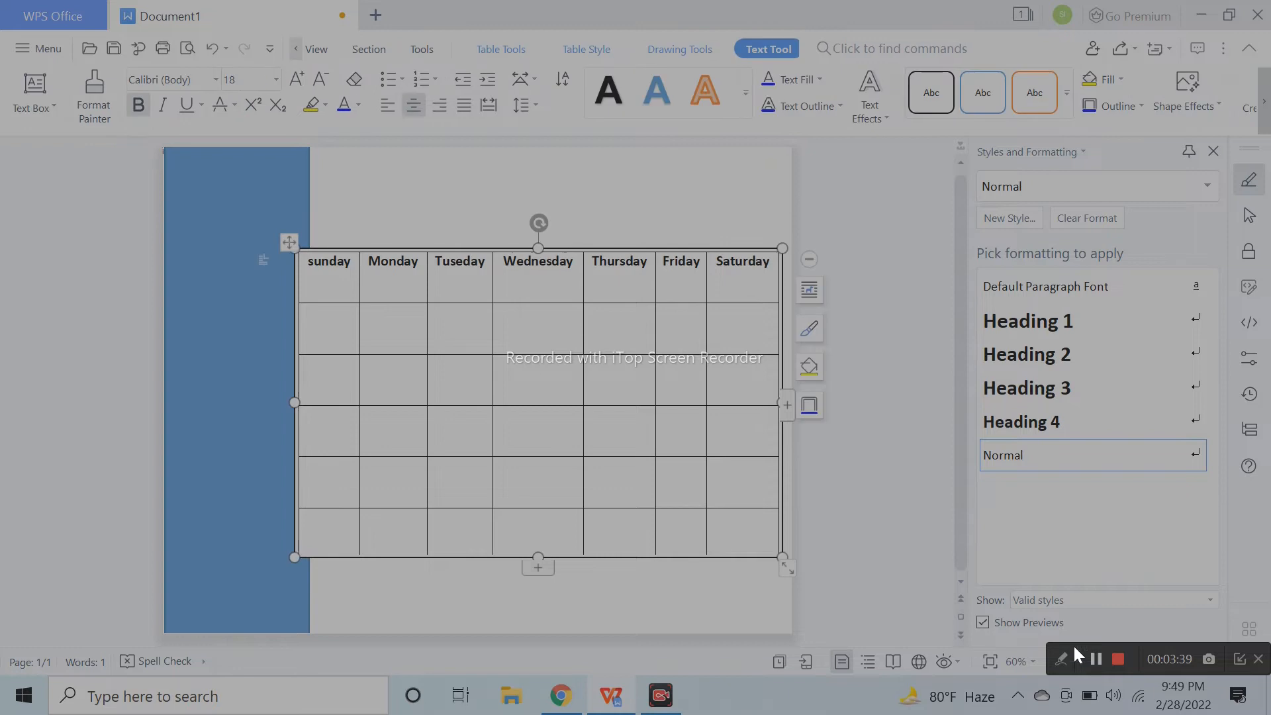
Capitalize the first letter of the sunday heading
click(307, 260)
drag(307, 260, 315, 260)
text(S)
Enter the dates 1 to 7 in consecutive cells, starting below Tuseday in the second row
click(454, 336)
text(1)
key(Tab)
text(5)
key(Tab)
text(6)
key(Tab)
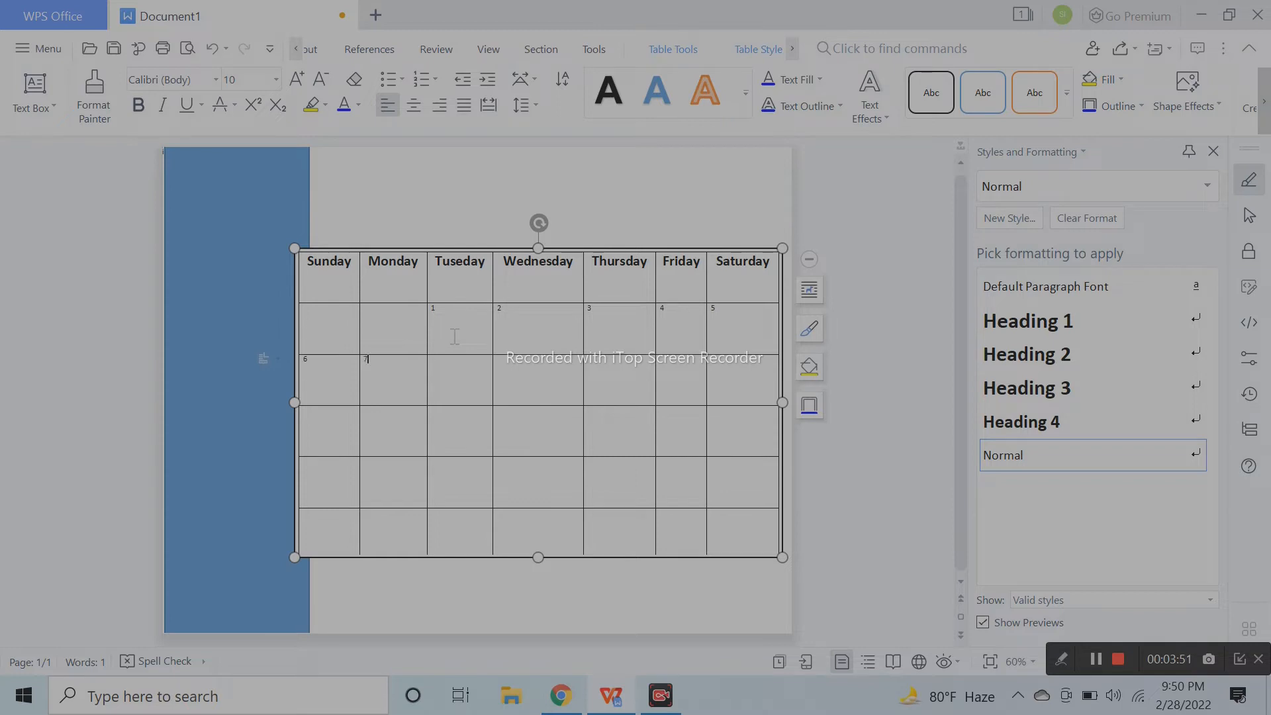
Continue the dates from 8 to 19 in consecutive cells through the end of the fourth row
key(Tab)
text(12)
key(BackSpace)
text(3)
key(Down)
text(14)
click(397, 414)
text(14)
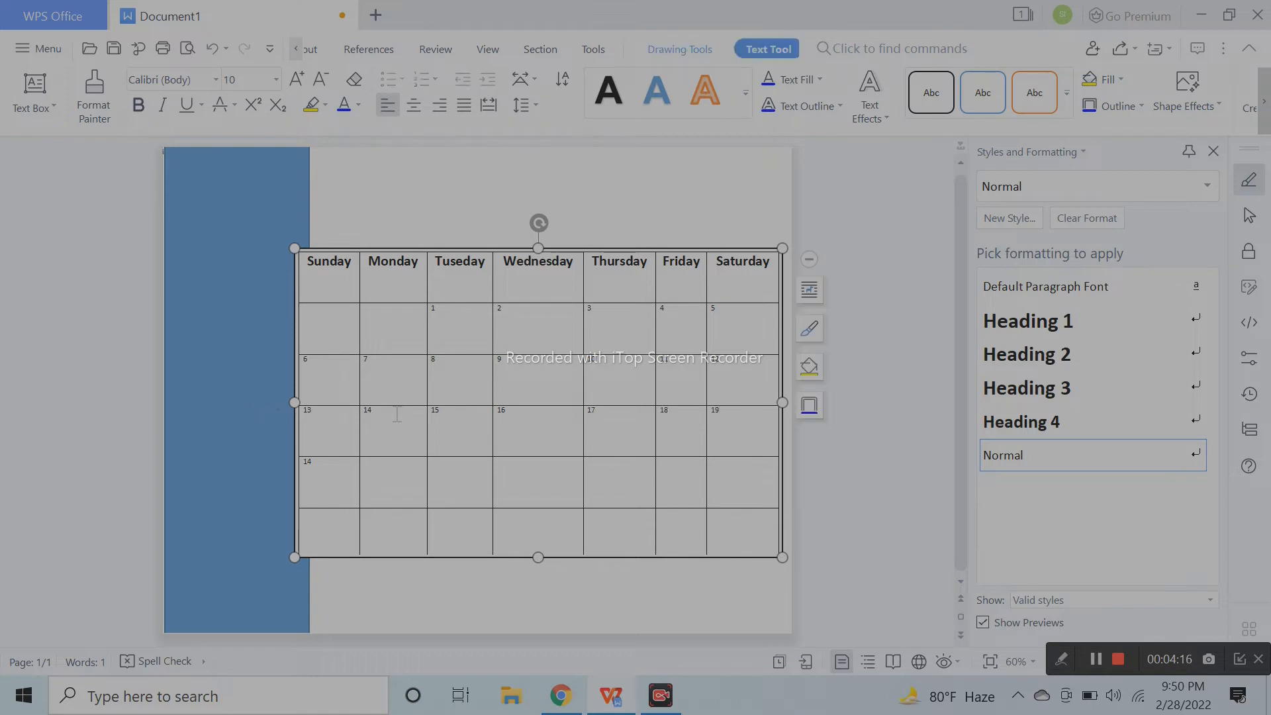
click(772, 368)
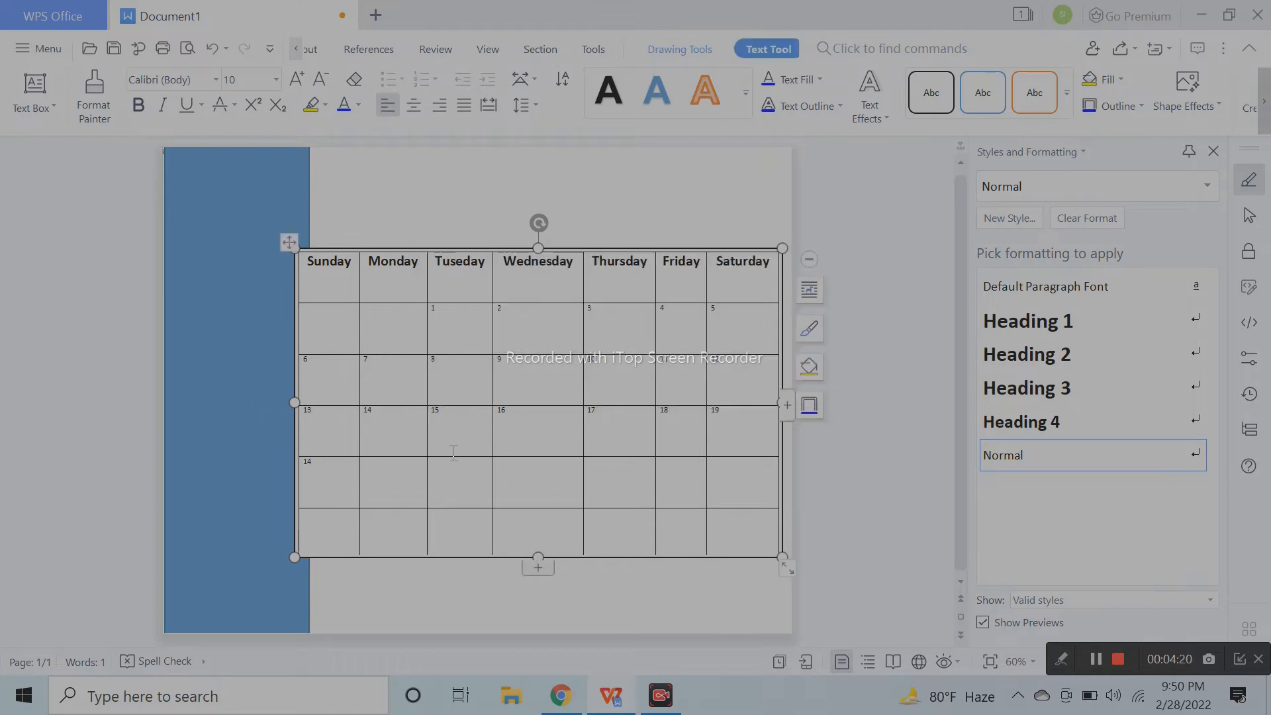
Replace the duplicate 14 below Sunday with 20 and fill the following cells with the dates up to 28
click(337, 462)
key(BackSpace)
key(BackSpace)
text(20)
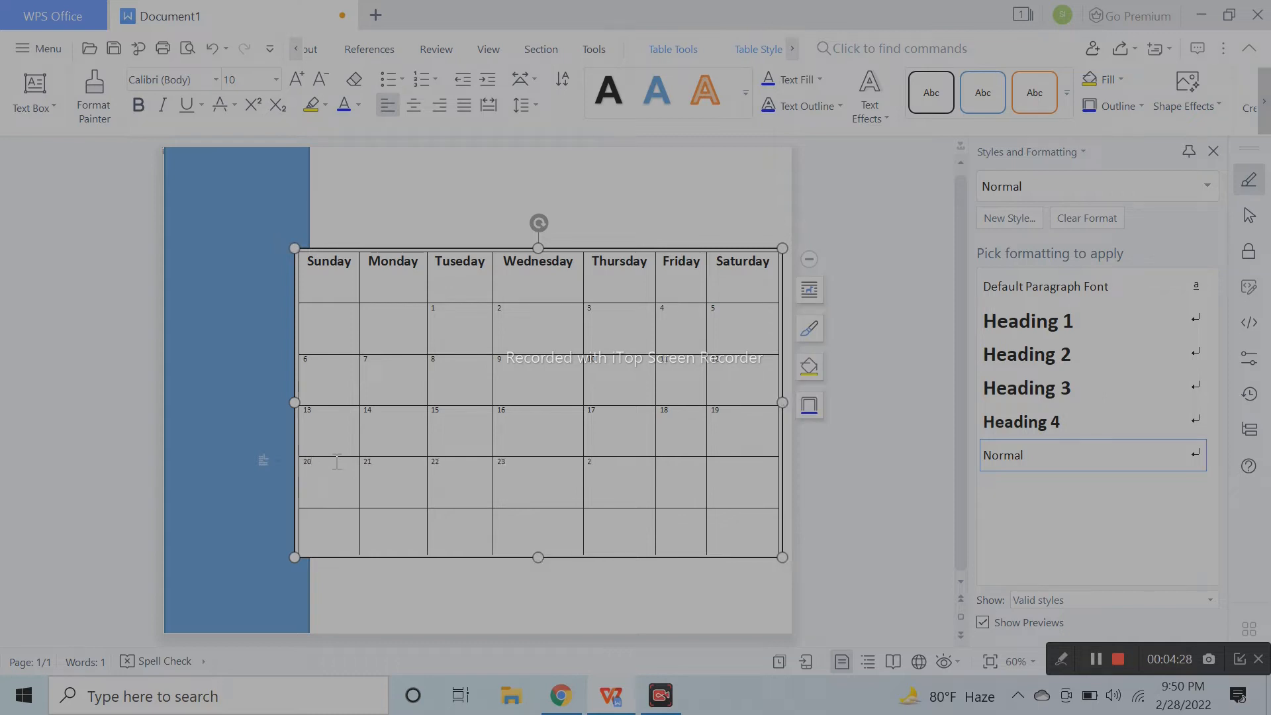
text(26)
key(Tab)
text(27)
Delete the extra entries below Tuseday and Wednesday in the last row, after date 28
click(449, 521)
key(BackSpace)
key(BackSpace)
click(528, 518)
key(BackSpace)
key(BackSpace)
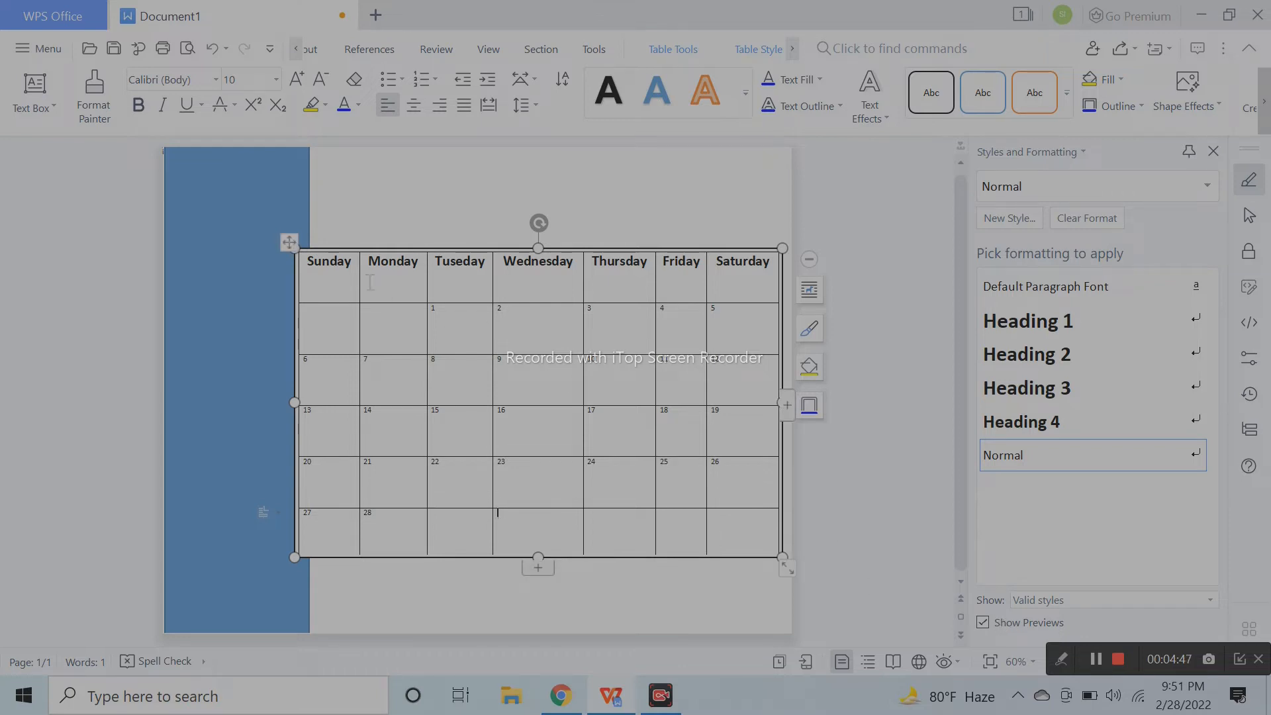
Shorten the Sunday header in the calendar table to SUN in capital letters
double_click(346, 262)
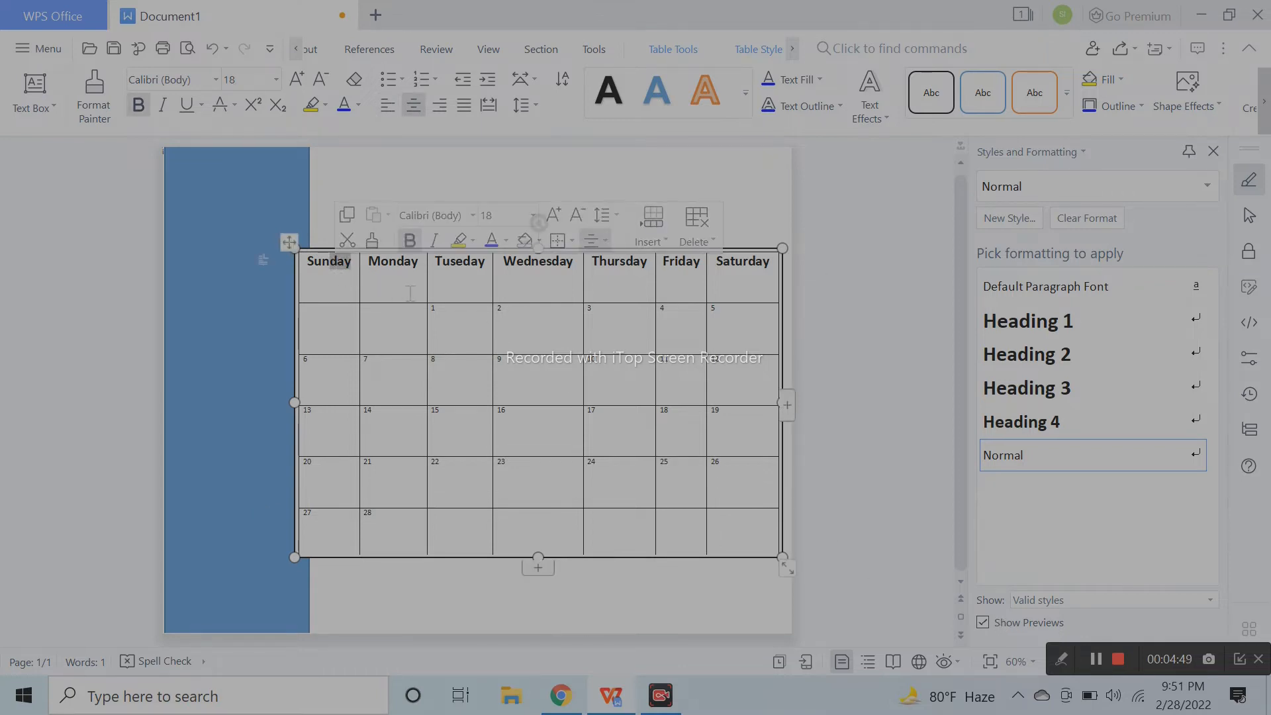
key(BackSpace)
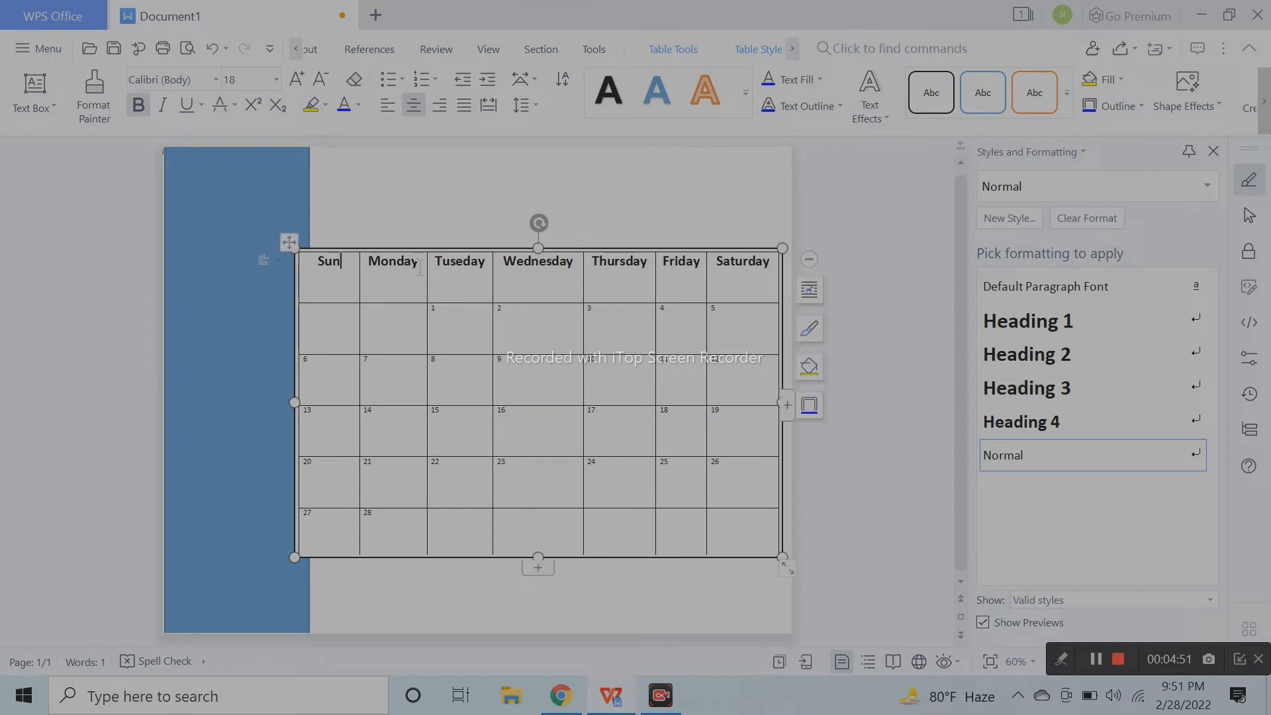
click(314, 268)
key(BackSpace)
key(BackSpace)
key(BackSpace)
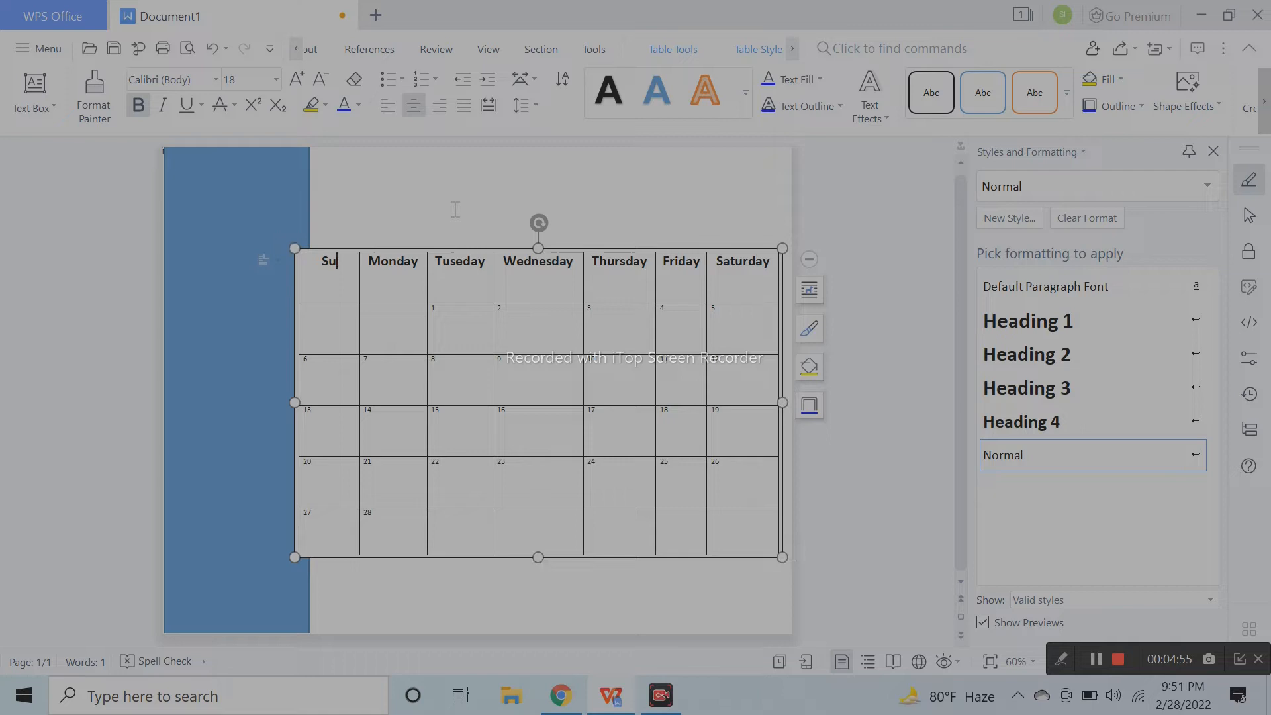
text(SUM)
key(BackSpace)
text(N)
Shorten the Monday header in the calendar table to MON in capital letters
key(Right)
key(Right)
key(BackSpace)
key(BackSpace)
key(Delete)
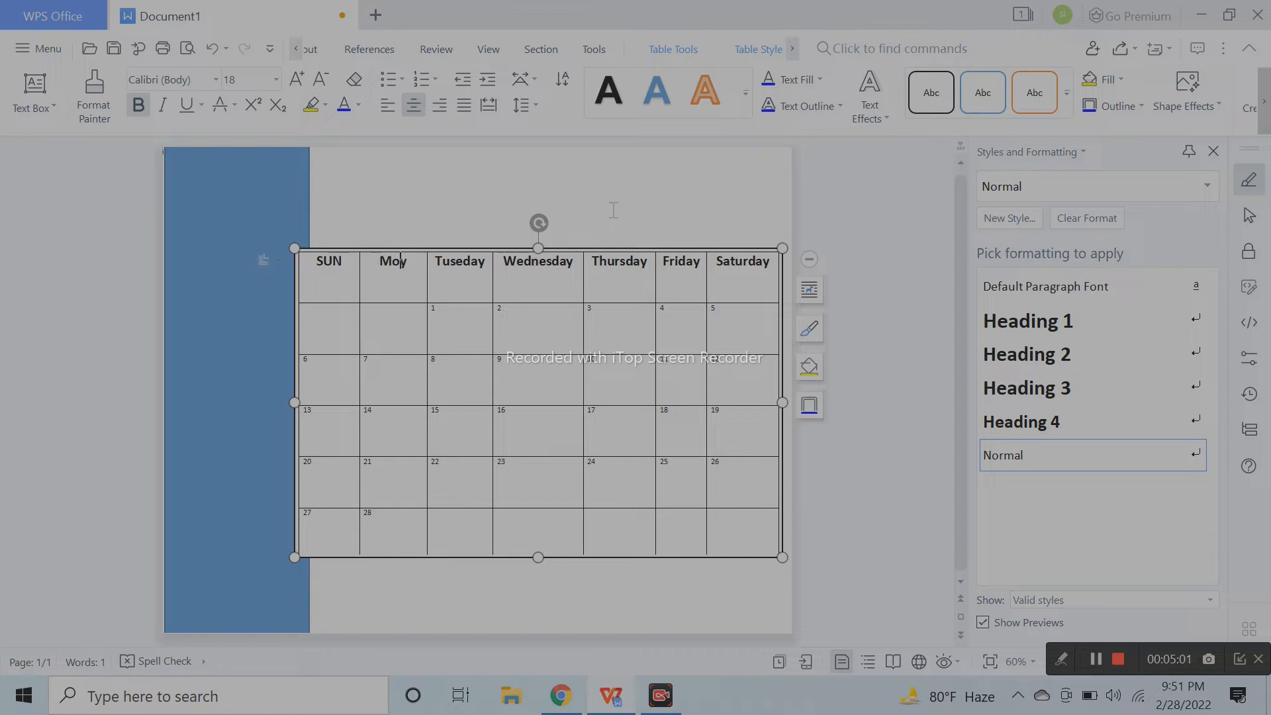
key(BackSpace)
key(Delete)
text(ON)
Replace the misspelled Tuseday header with the capitalised abbreviation TUE
key(Right)
key(Right)
key(Right)
key(Right)
key(Right)
key(BackSpace)
key(BackSpace)
key(BackSpace)
key(BackSpace)
key(BackSpace)
text(UES)
key(BackSpace)
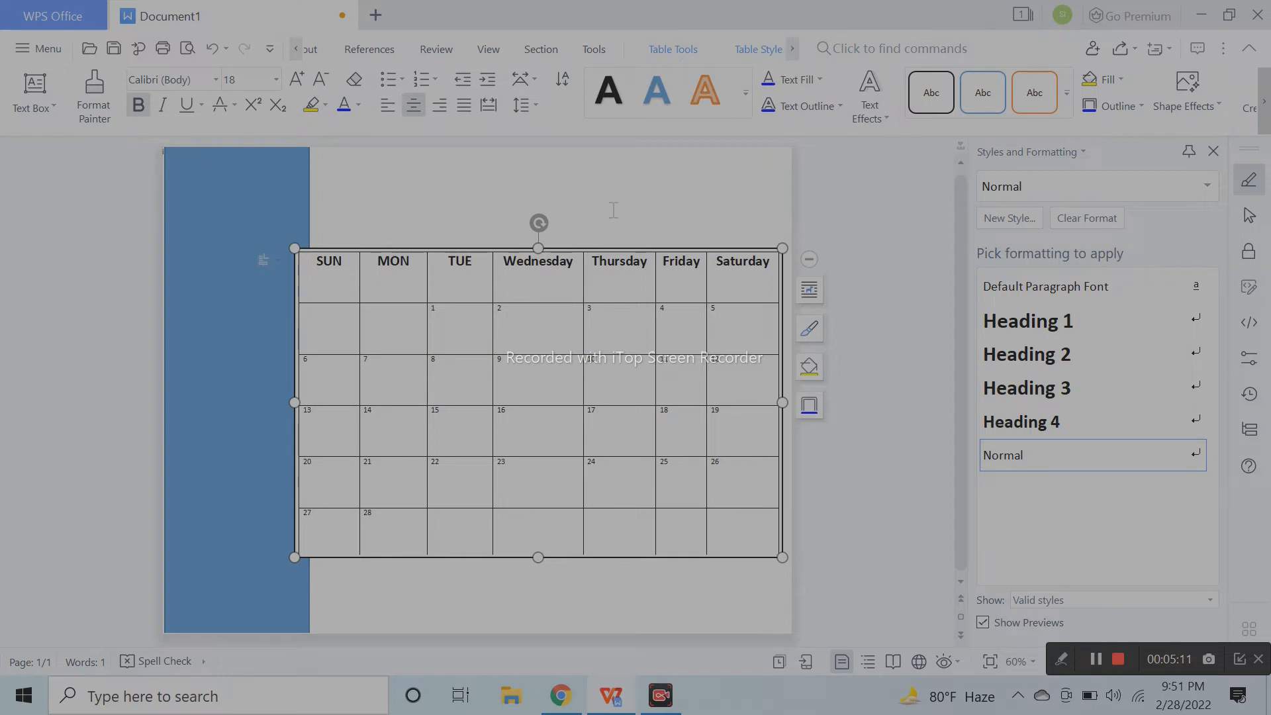
Shorten the Wednesday header in the calendar table to WED in capital letters
key(BackSpace)
key(BackSpace)
key(BackSpace)
key(BackSpace)
key(BackSpace)
key(BackSpace)
key(BackSpace)
key(BackSpace)
text(ED)
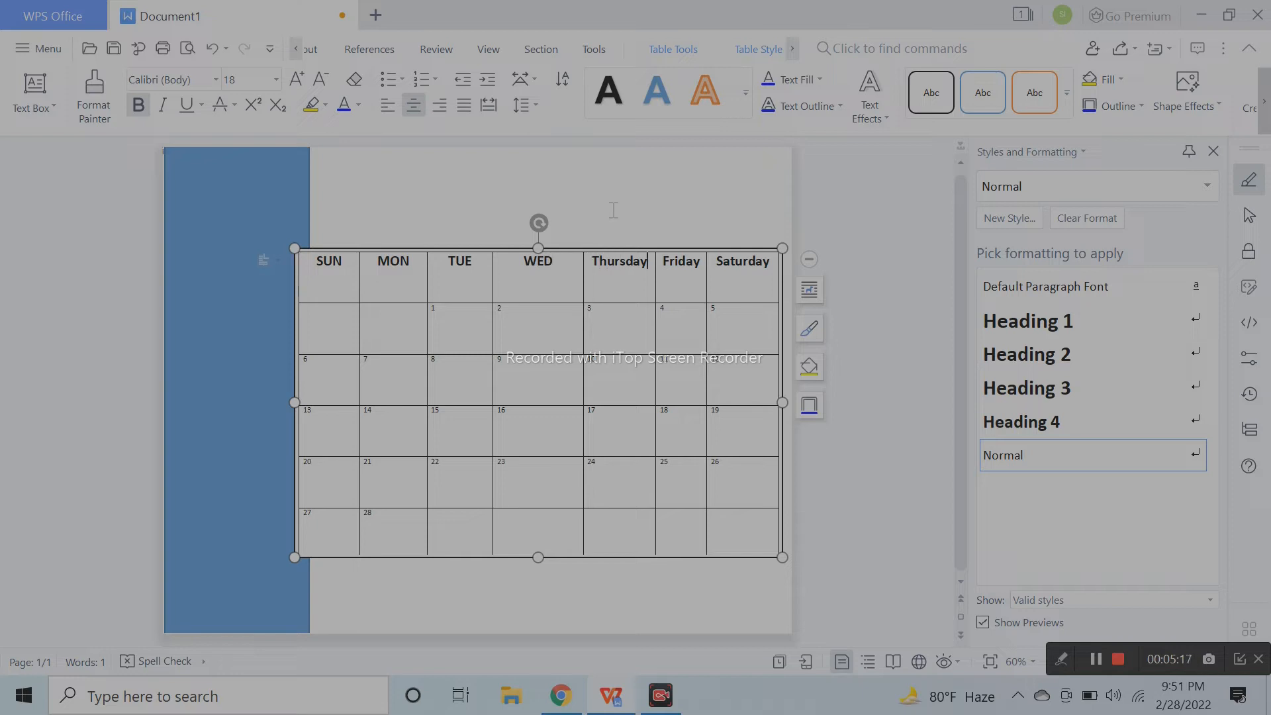
Shorten the Thursday header in the calendar table to THUS in capital letters
key(BackSpace)
key(BackSpace)
key(BackSpace)
key(BackSpace)
key(BackSpace)
key(BackSpace)
key(BackSpace)
text(HUS)
Shorten the Friday header in the calendar table to FRI in capital letters
key(BackSpace)
key(BackSpace)
key(BackSpace)
key(BackSpace)
key(BackSpace)
text(RI)
Shorten the Saturday header in the calendar table to SAT in capital letters
key(BackSpace)
key(BackSpace)
key(BackSpace)
key(BackSpace)
key(BackSpace)
key(BackSpace)
key(BackSpace)
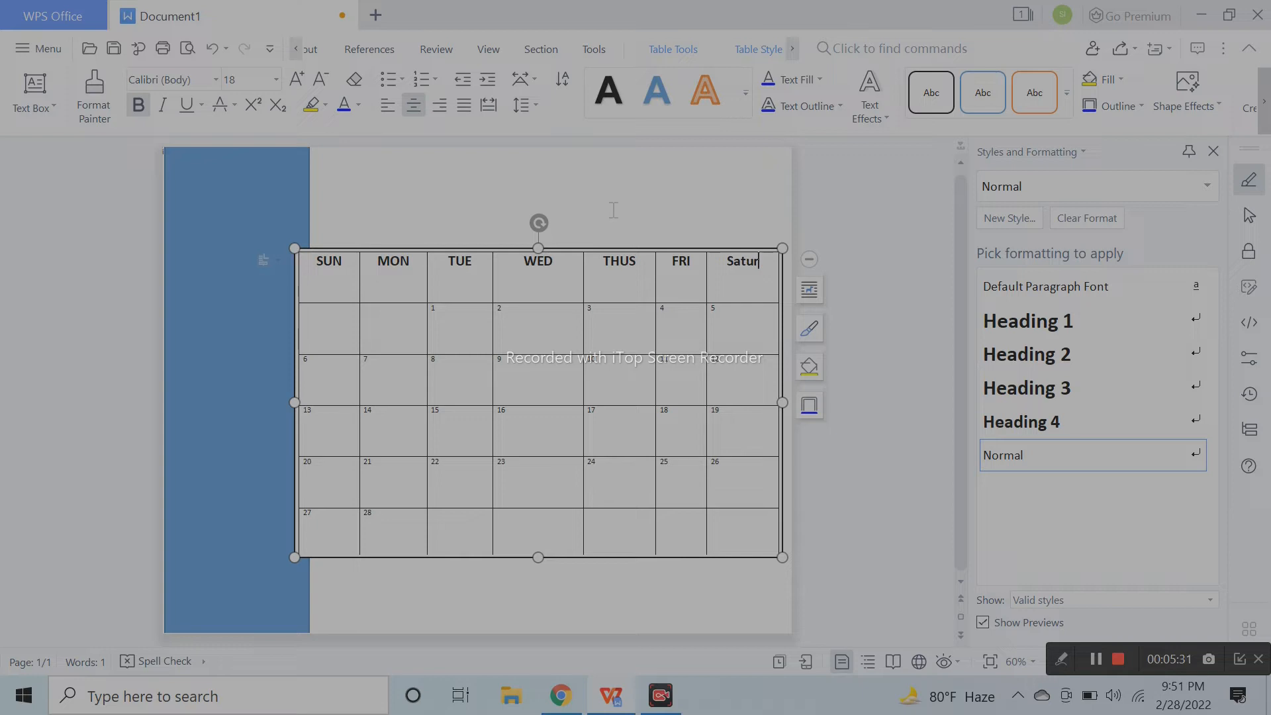
text(AT)
Narrow the text box around the calendar table, keeping it tall enough for the complete last row of dates
drag(783, 557, 724, 510)
drag(547, 339, 600, 342)
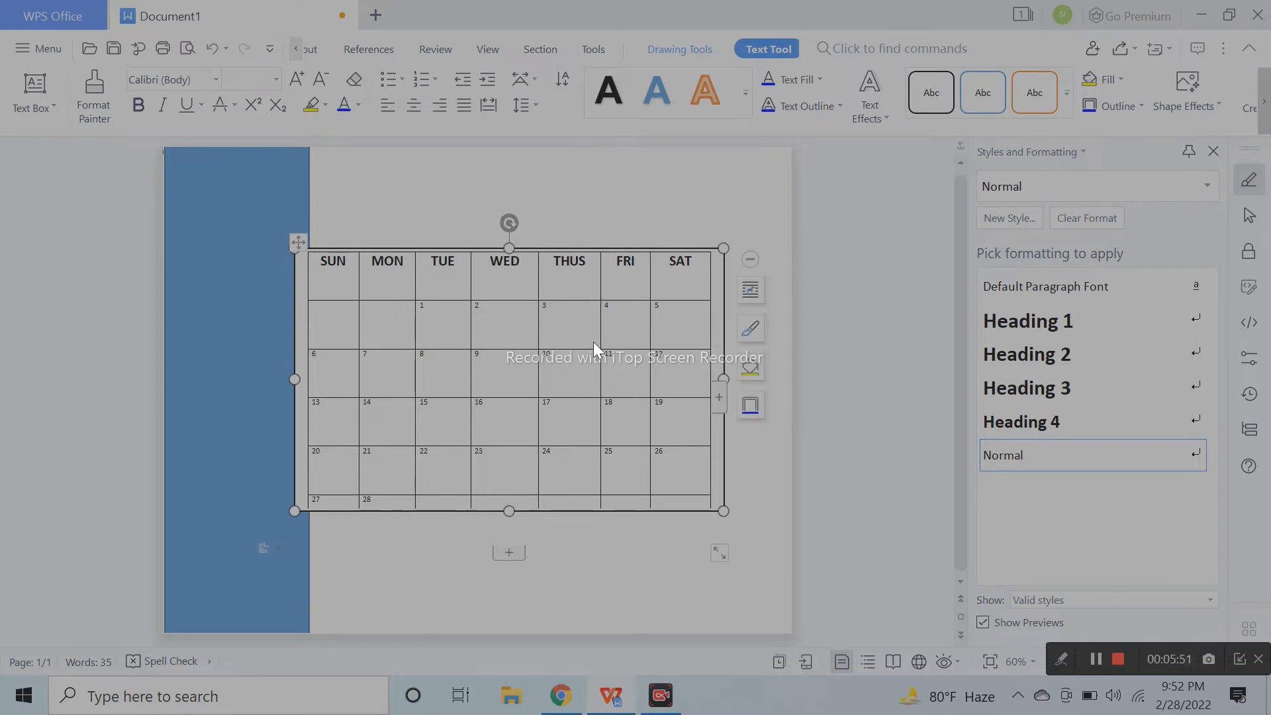
drag(710, 336, 654, 344)
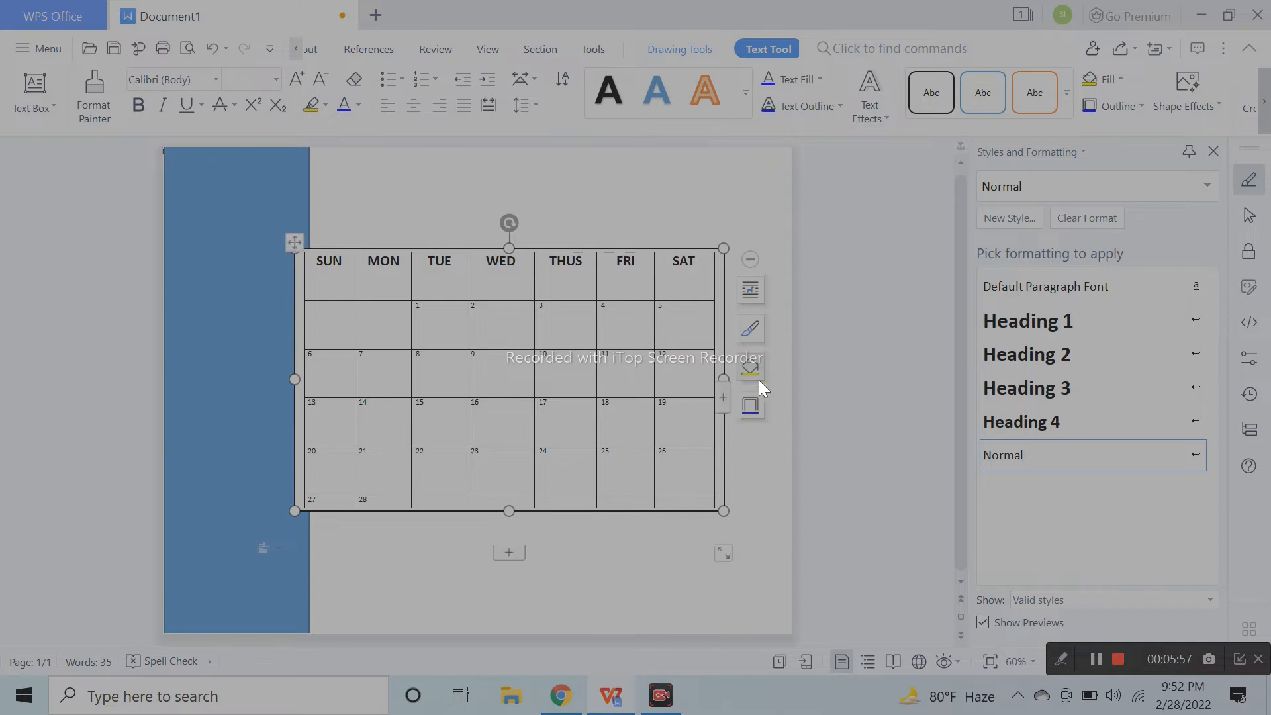
click(788, 405)
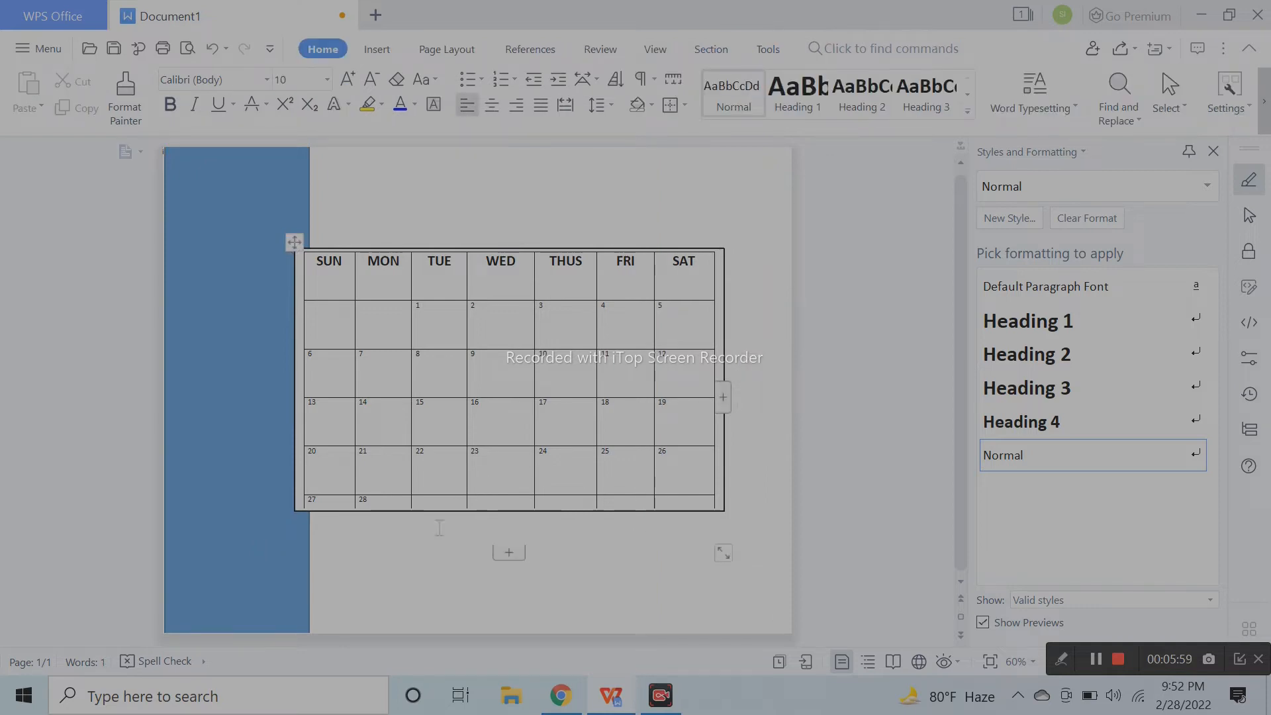
click(718, 509)
drag(723, 511, 731, 556)
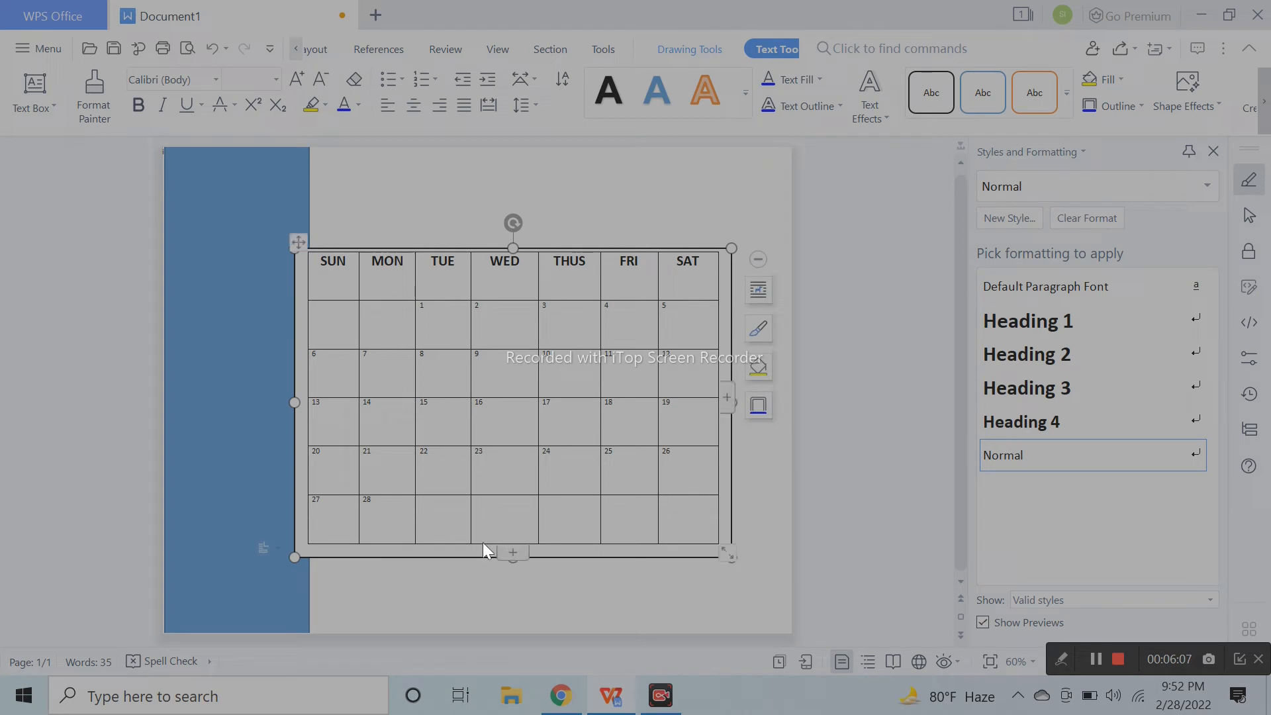
Set all date cells below the weekday headers to font size 26 and move the calendar text box clear of the blue panel
drag(375, 500, 437, 339)
click(608, 525)
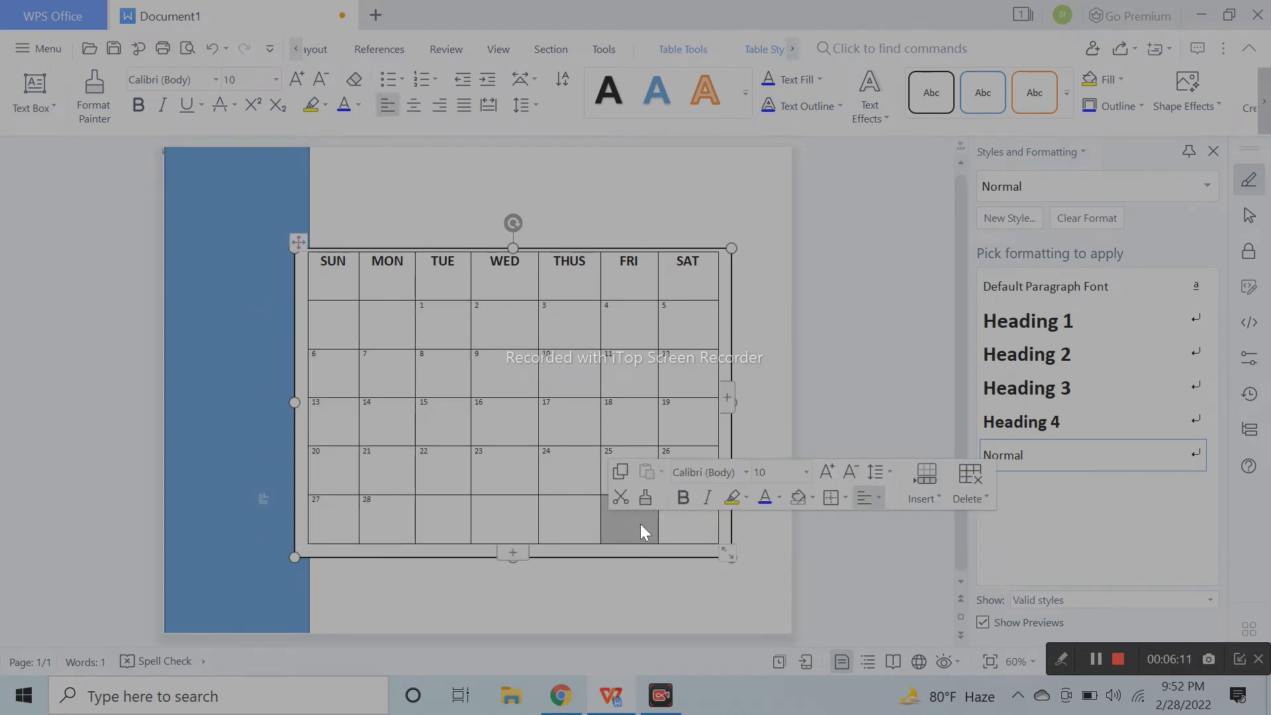
drag(690, 529, 334, 325)
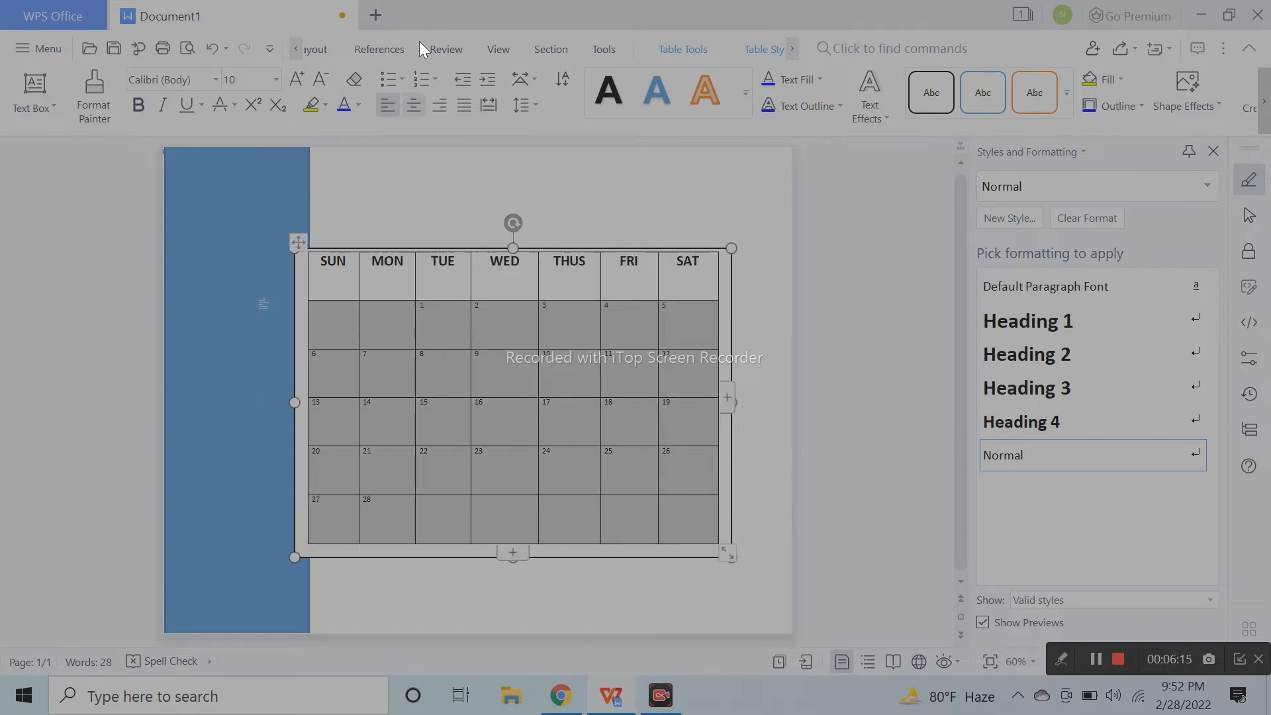
click(275, 79)
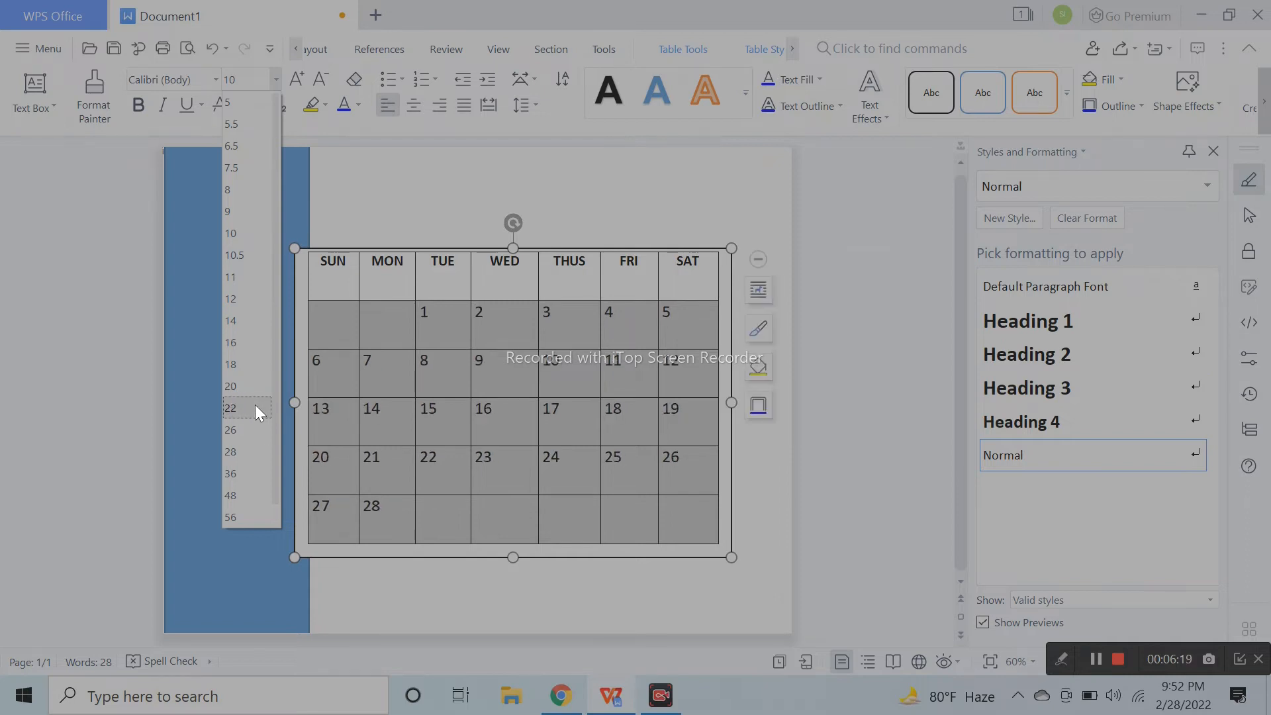
click(257, 428)
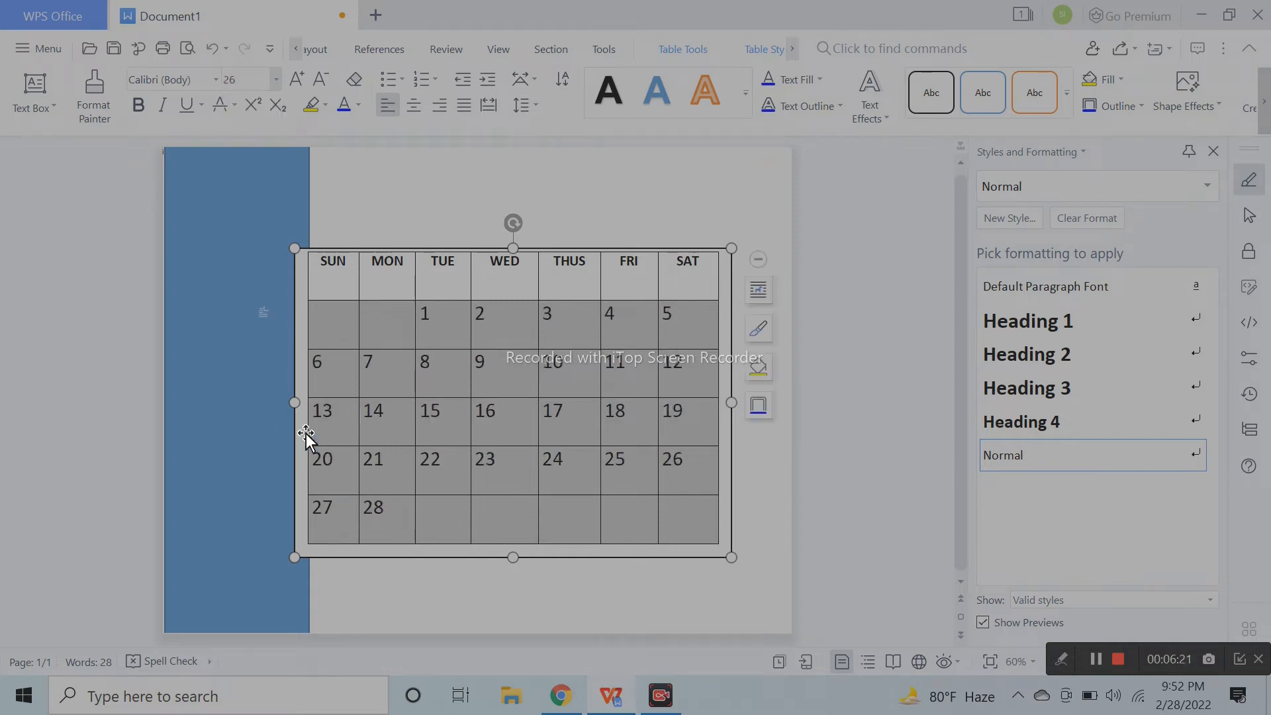
click(911, 338)
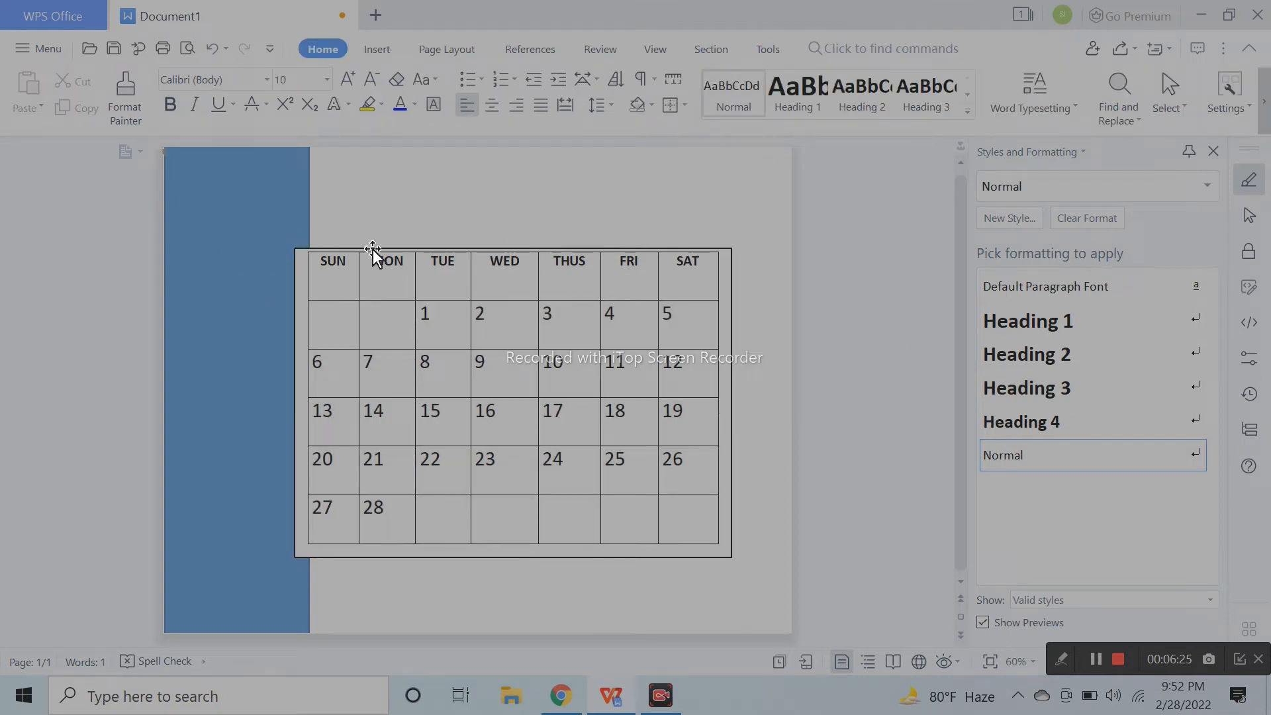
mouse_move(295, 288)
mouse_down()
mouse_move(360, 281)
mouse_move(328, 267)
mouse_up()
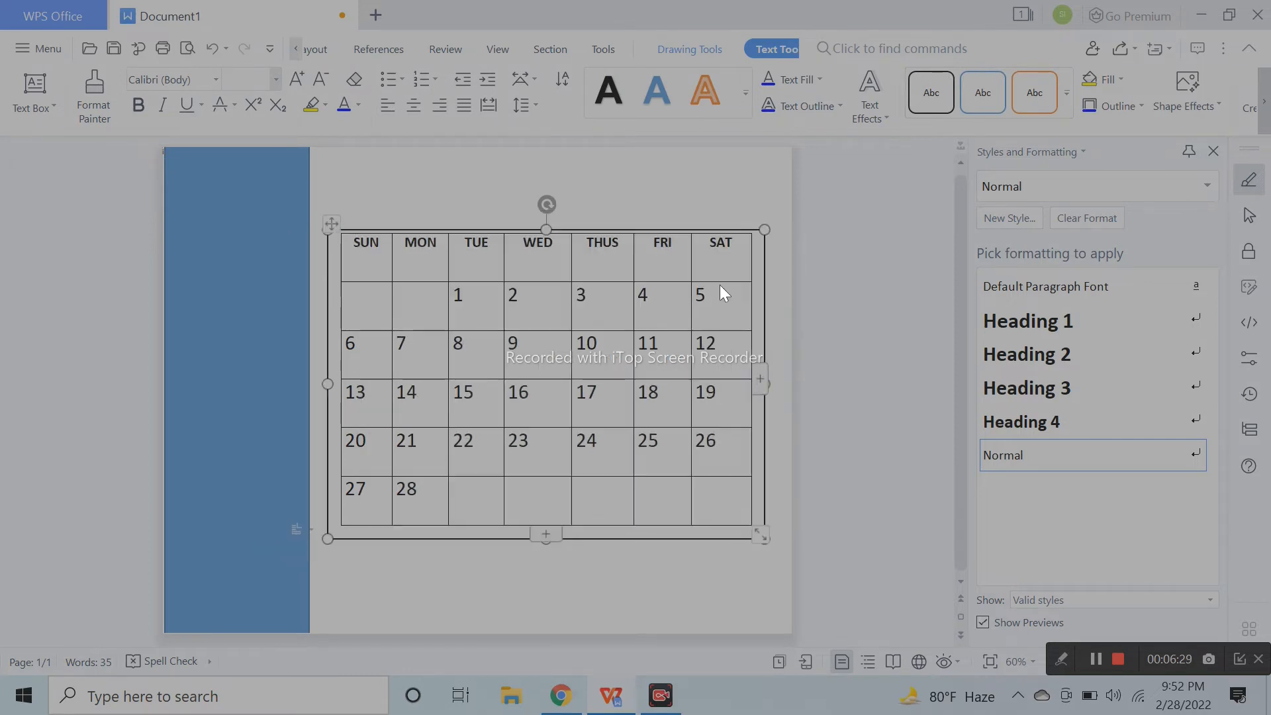
key(ctrl+v)
click(867, 447)
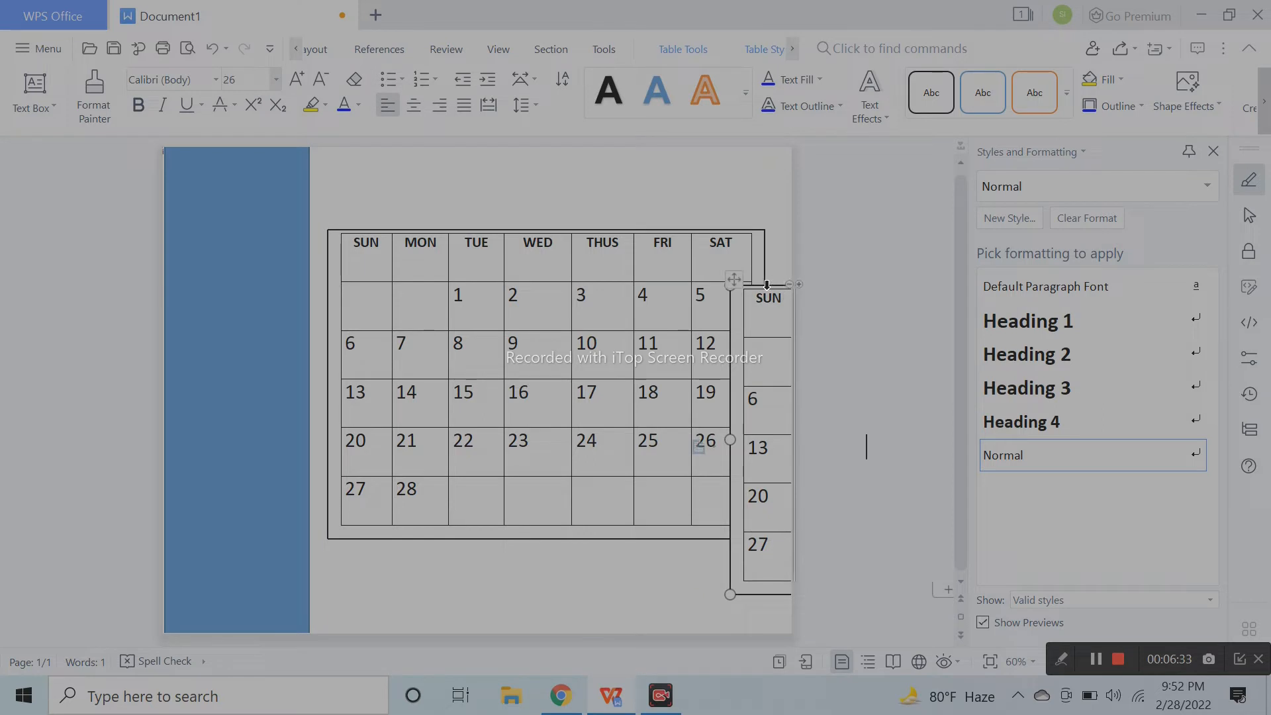
click(210, 47)
click(822, 308)
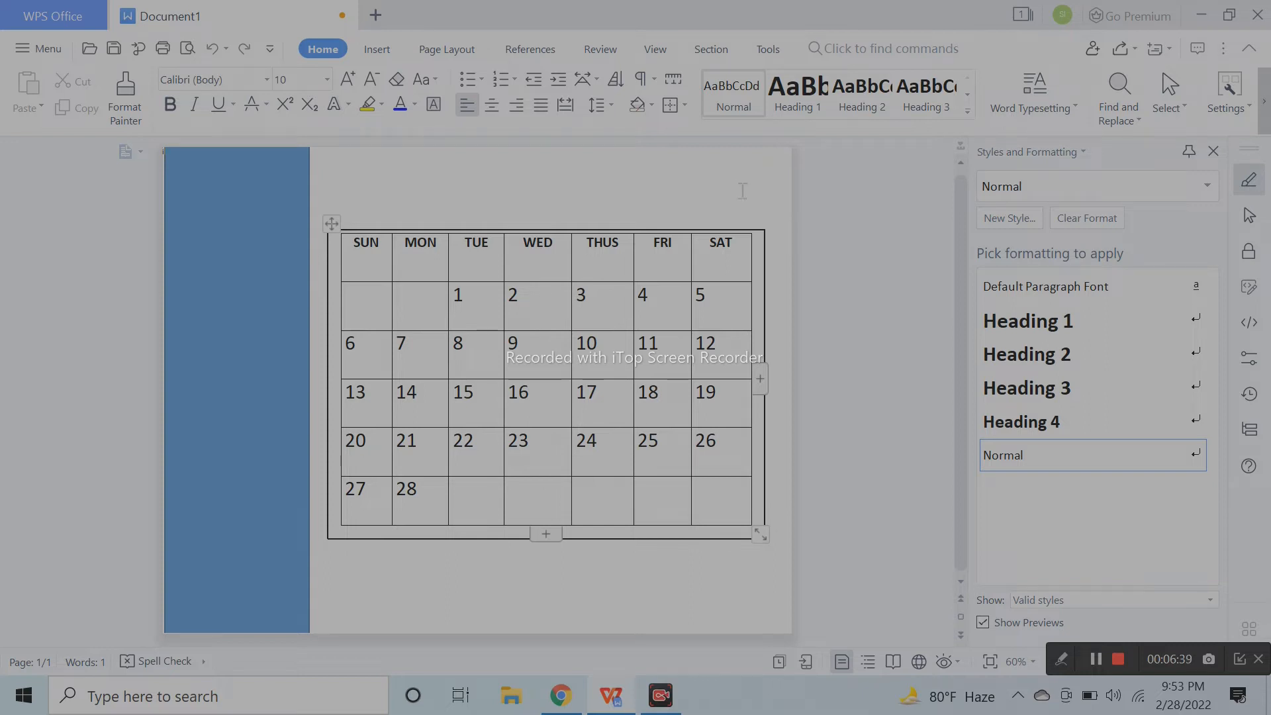
Format the text box around the calendar table with no fill and no line
click(756, 233)
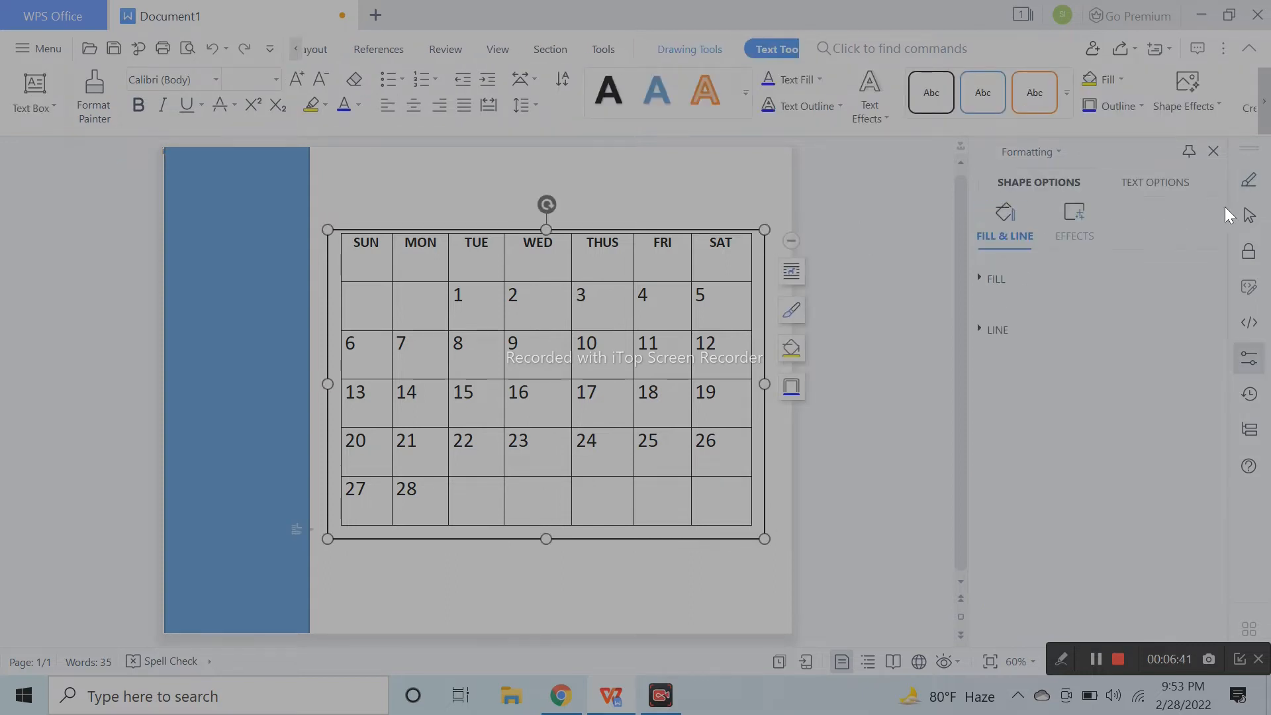
click(1006, 282)
click(1026, 307)
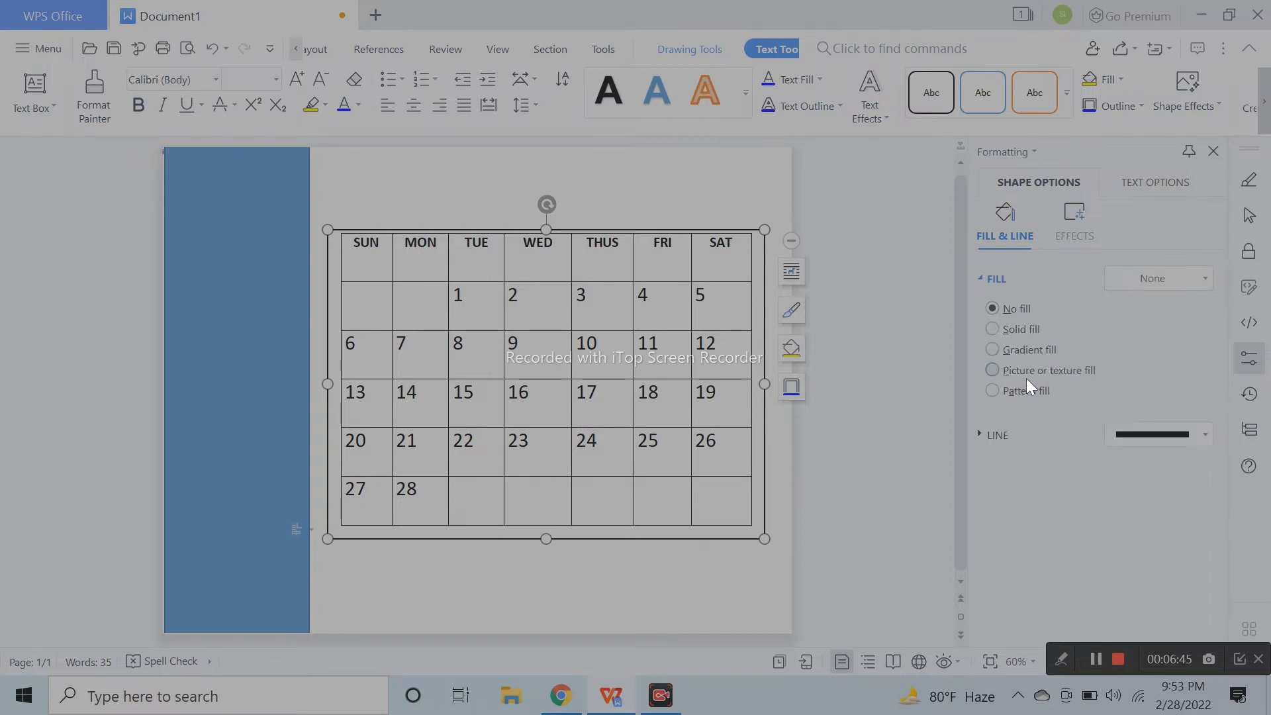
click(1003, 434)
click(1019, 465)
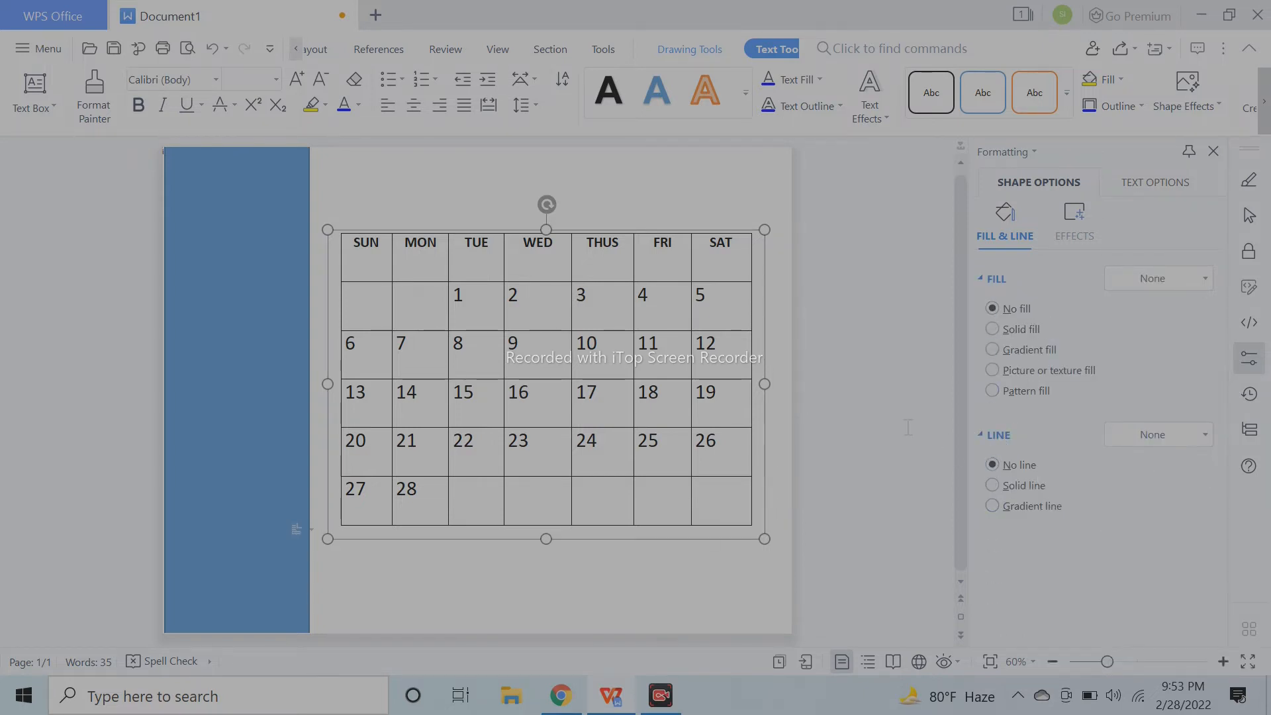
click(703, 251)
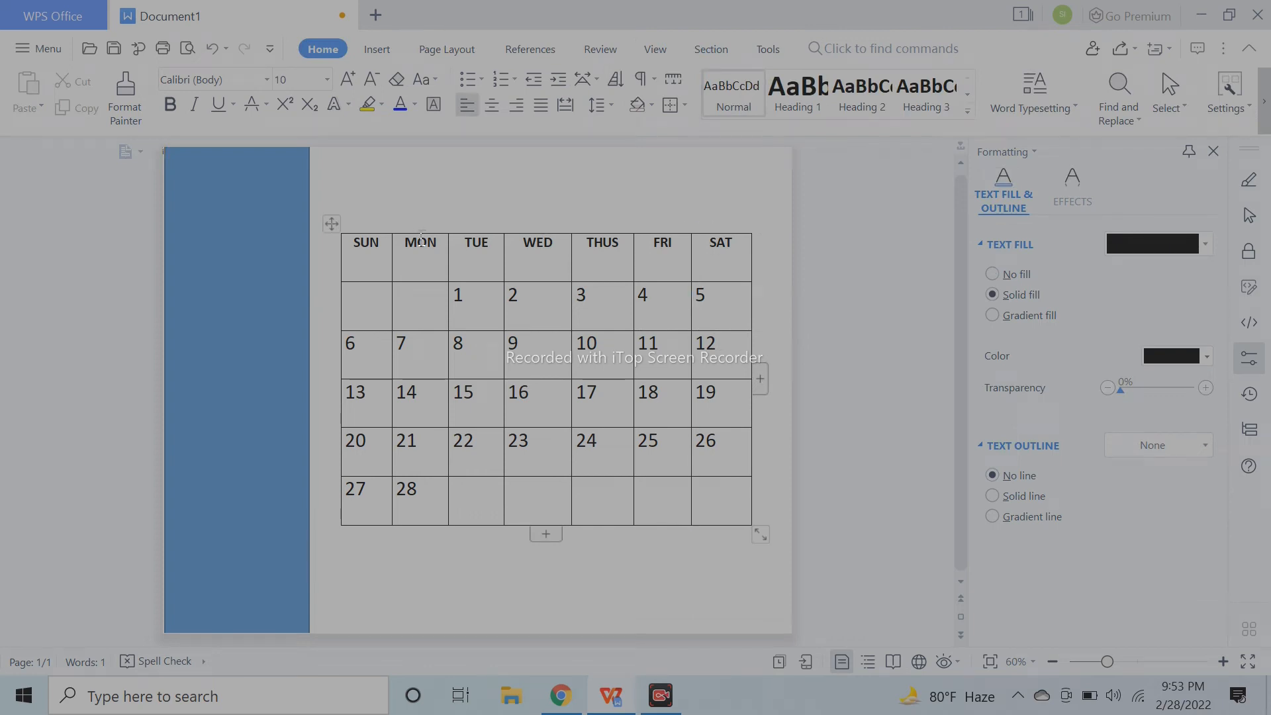
Apply the solid red banded-rows table style to the whole calendar table
double_click(332, 223)
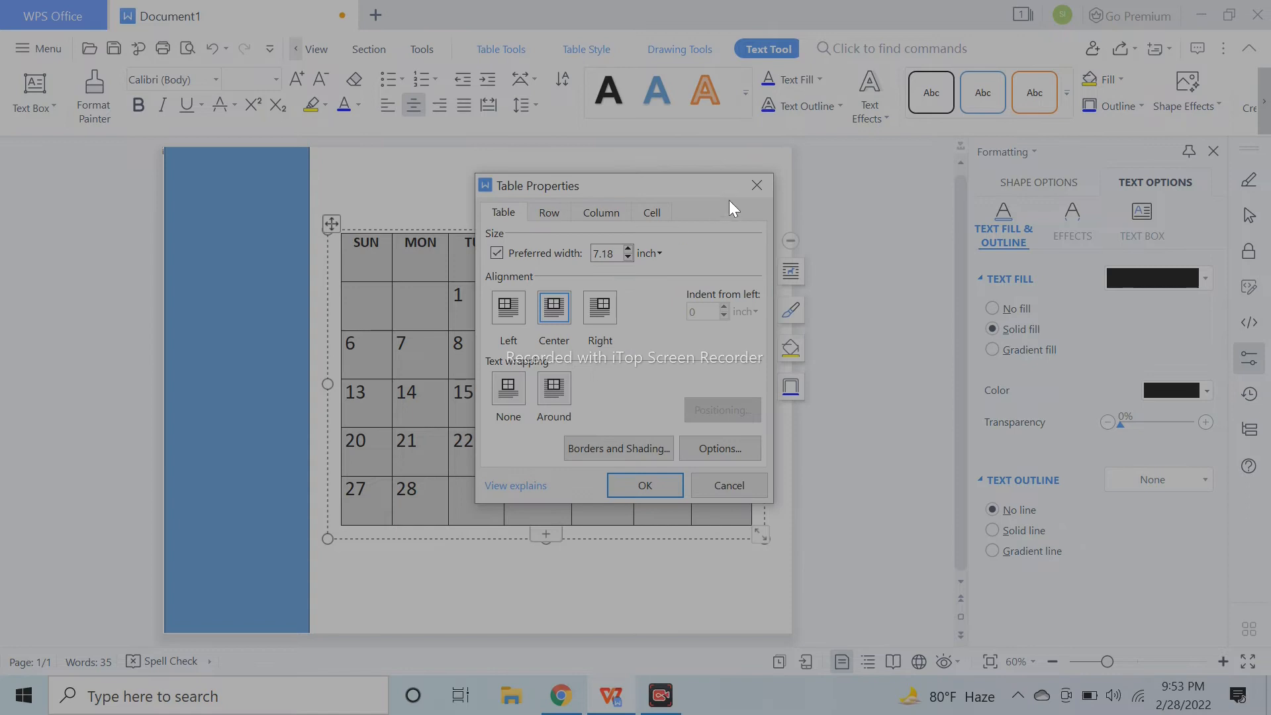
click(756, 187)
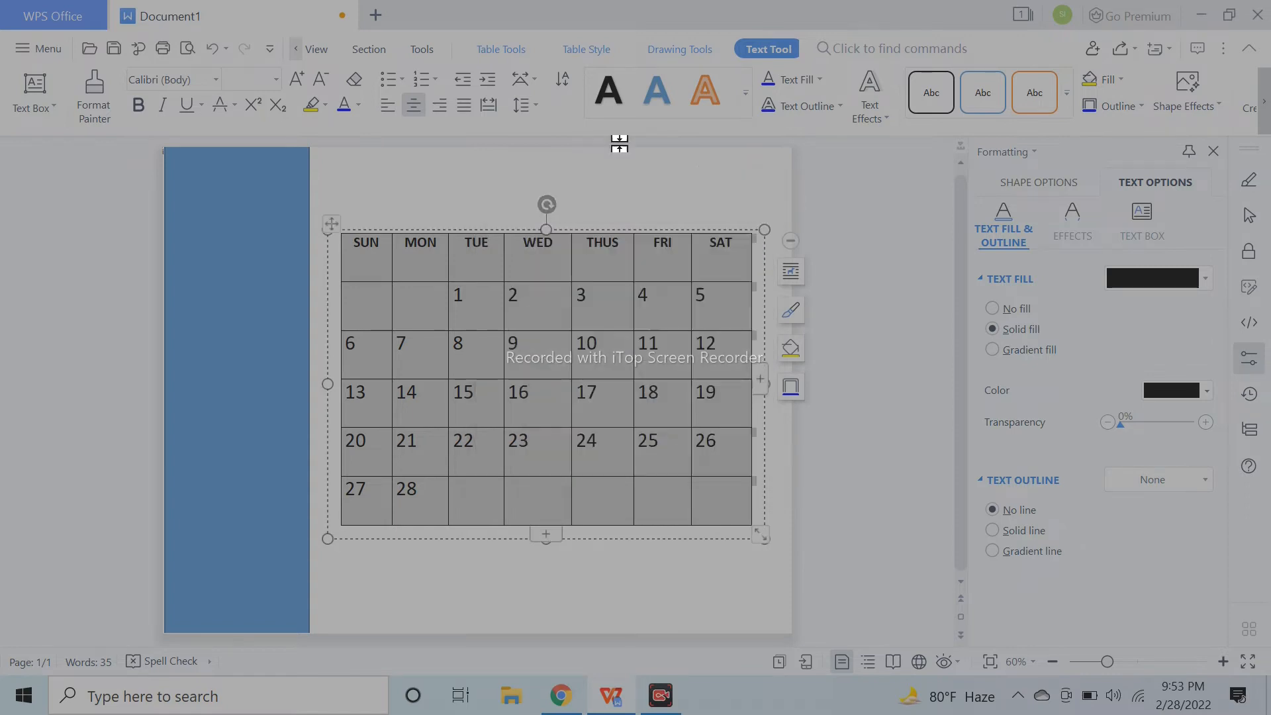
click(510, 56)
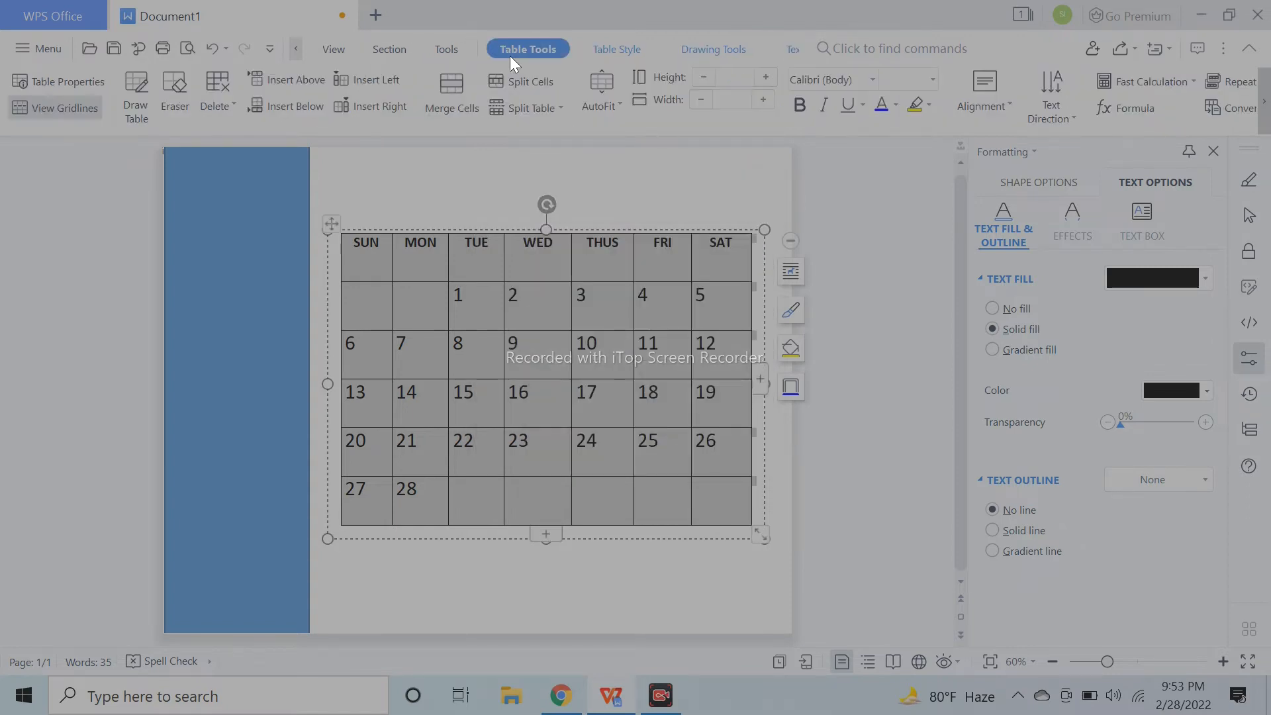
click(609, 49)
click(498, 94)
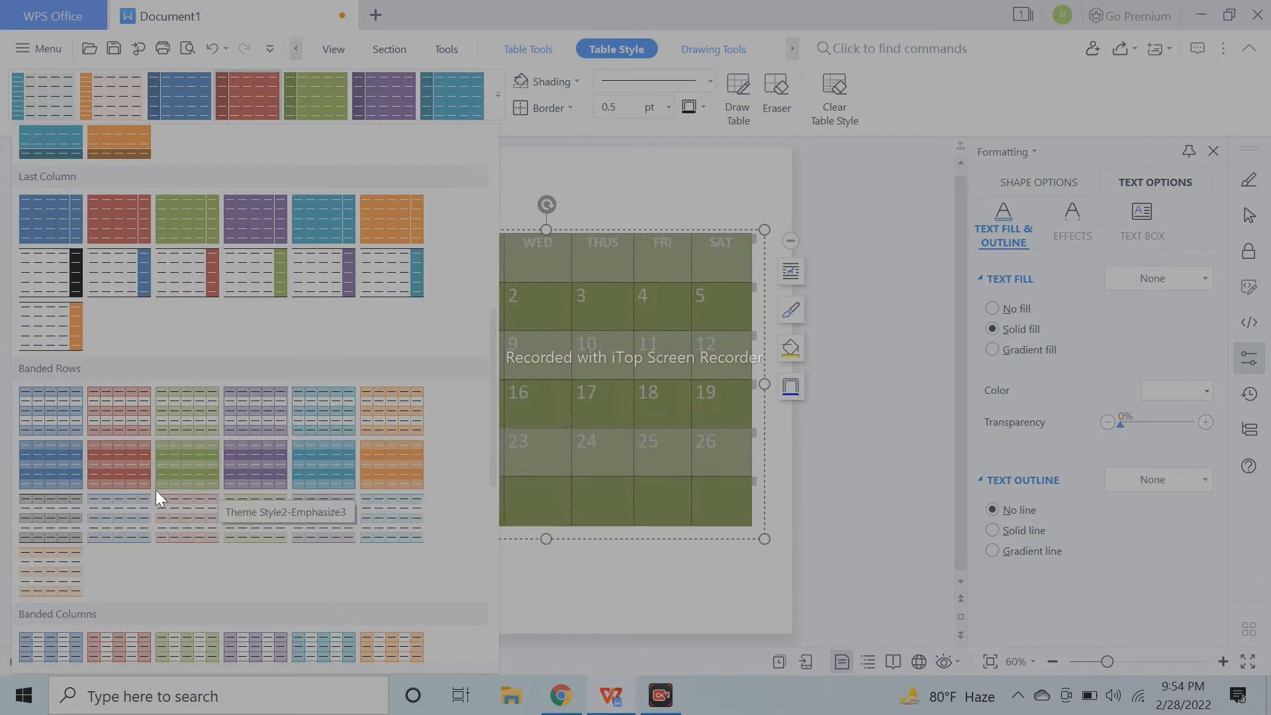
click(134, 458)
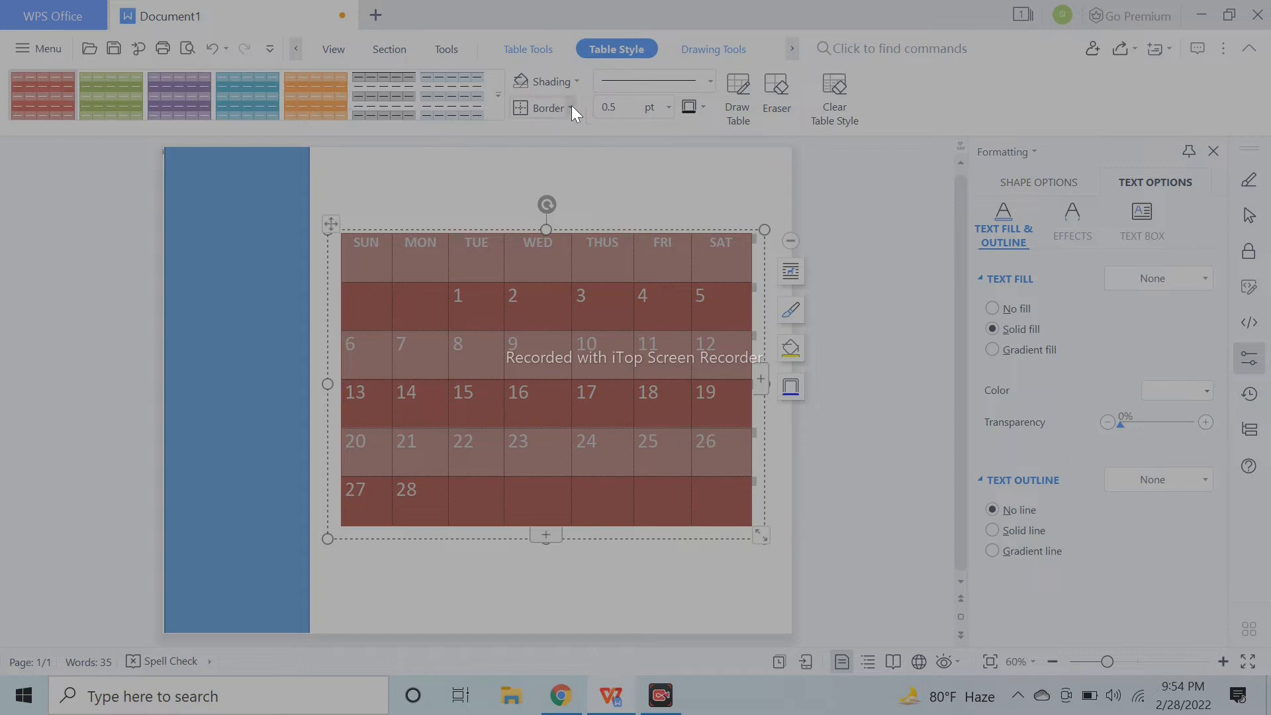
Set the table border line to a dashed style with a width of 1 pt
click(679, 82)
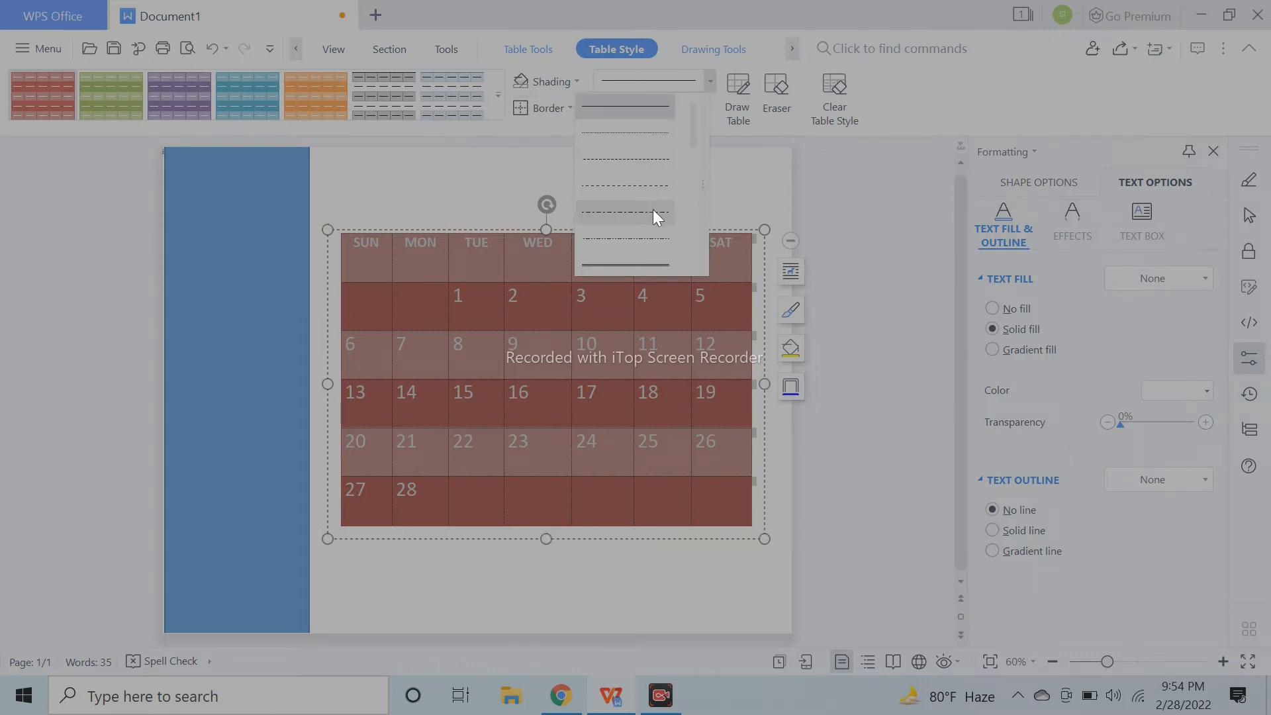
click(660, 166)
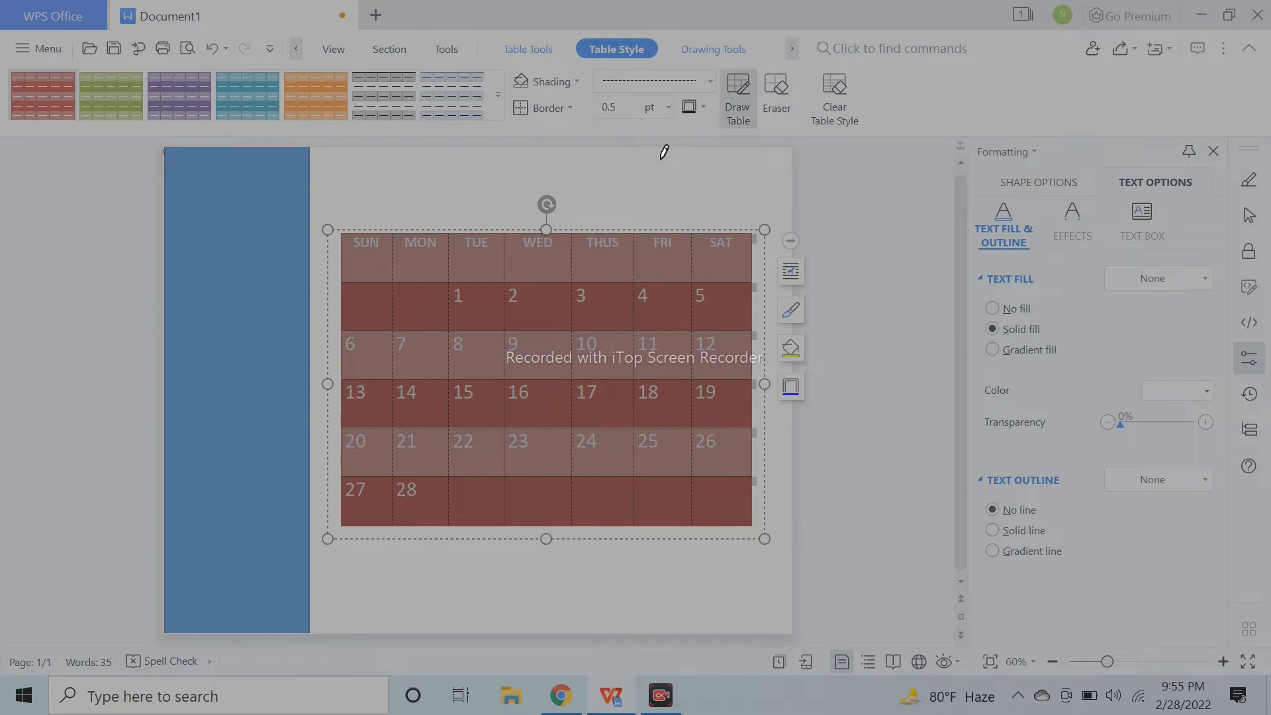
click(666, 114)
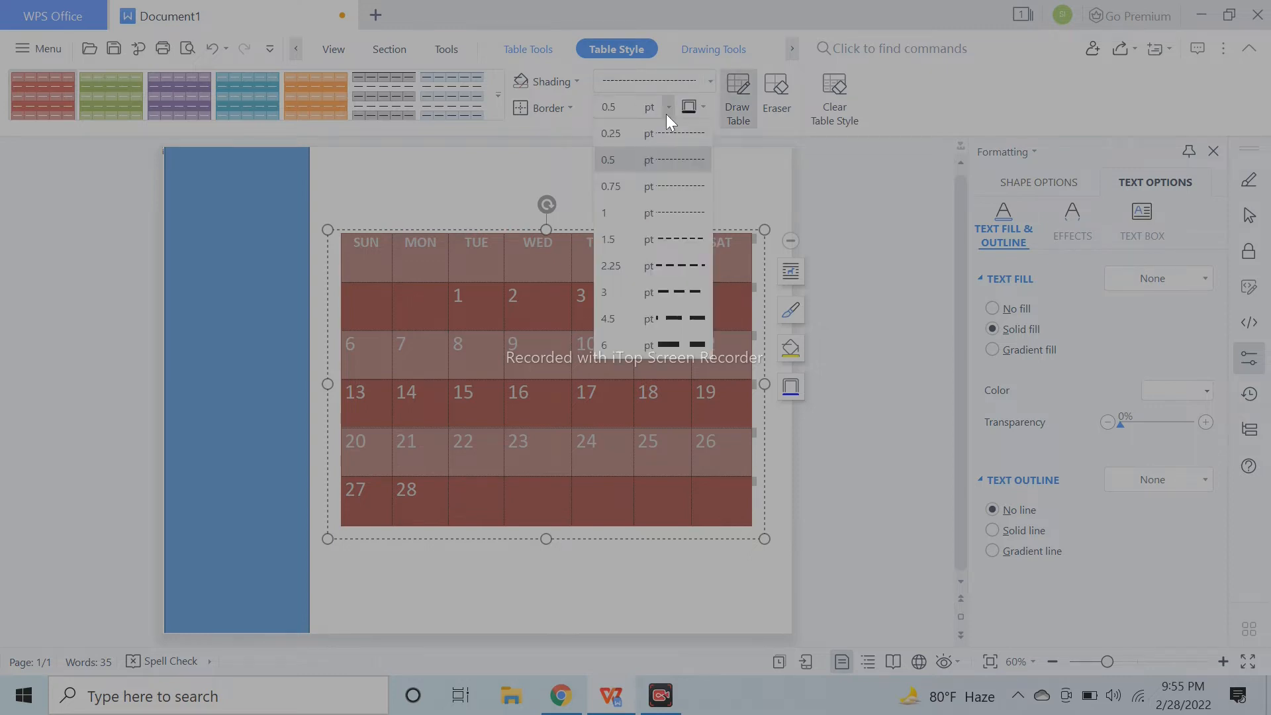
click(669, 205)
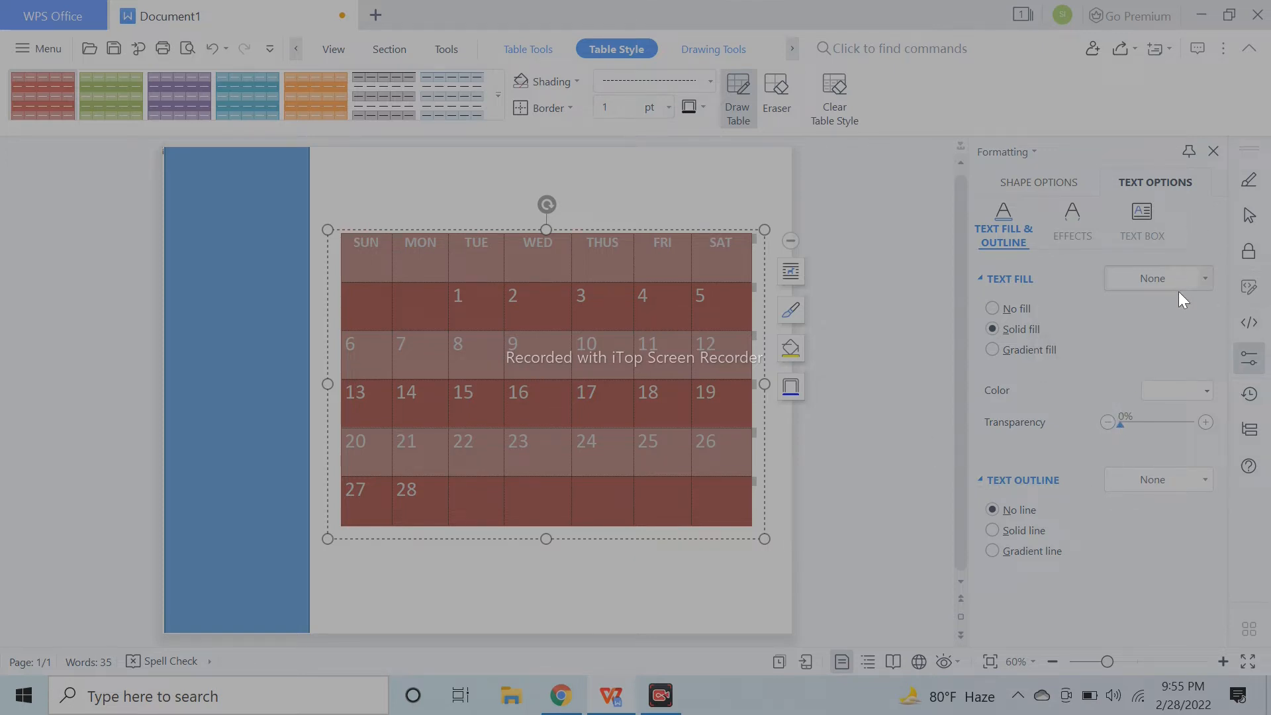
click(816, 189)
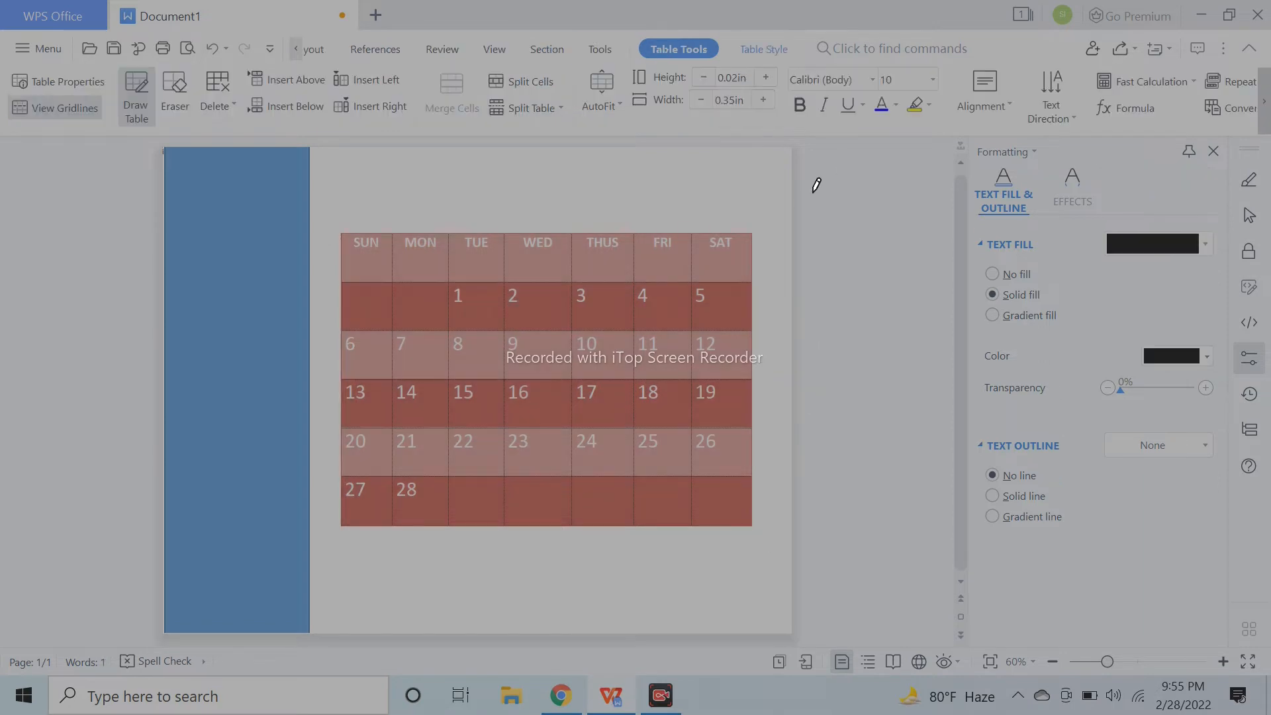
click(328, 51)
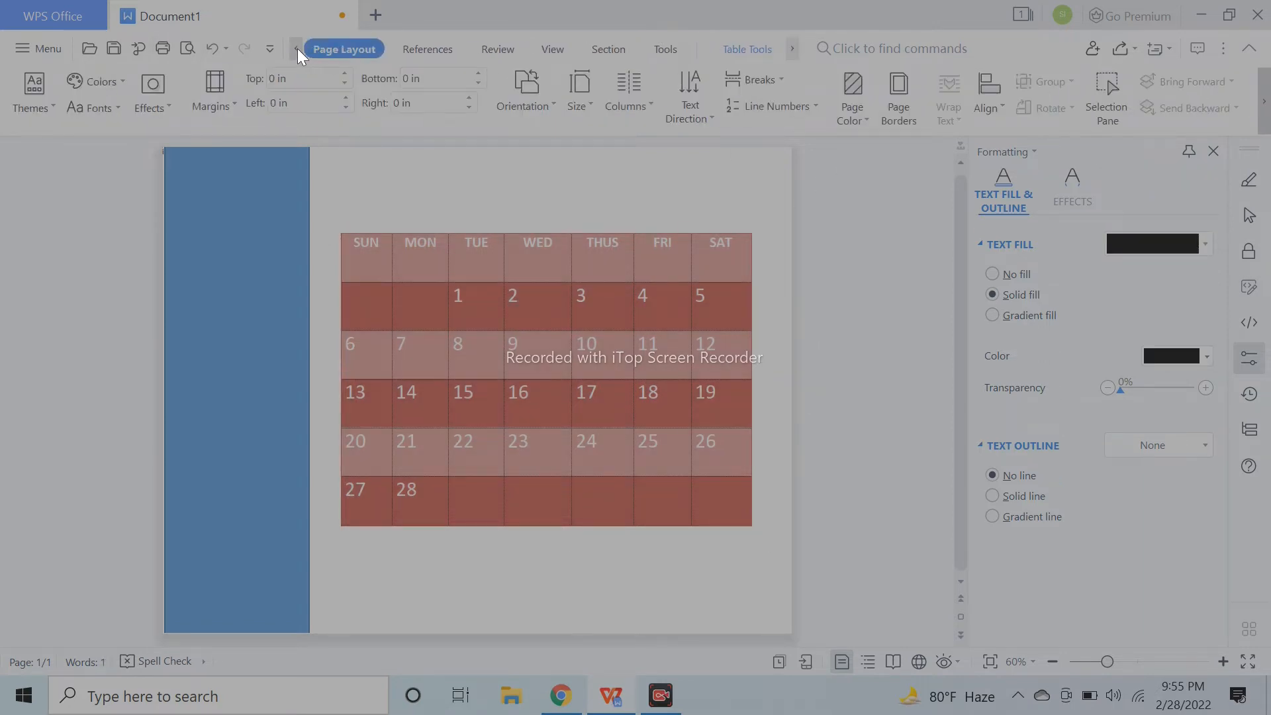
click(296, 49)
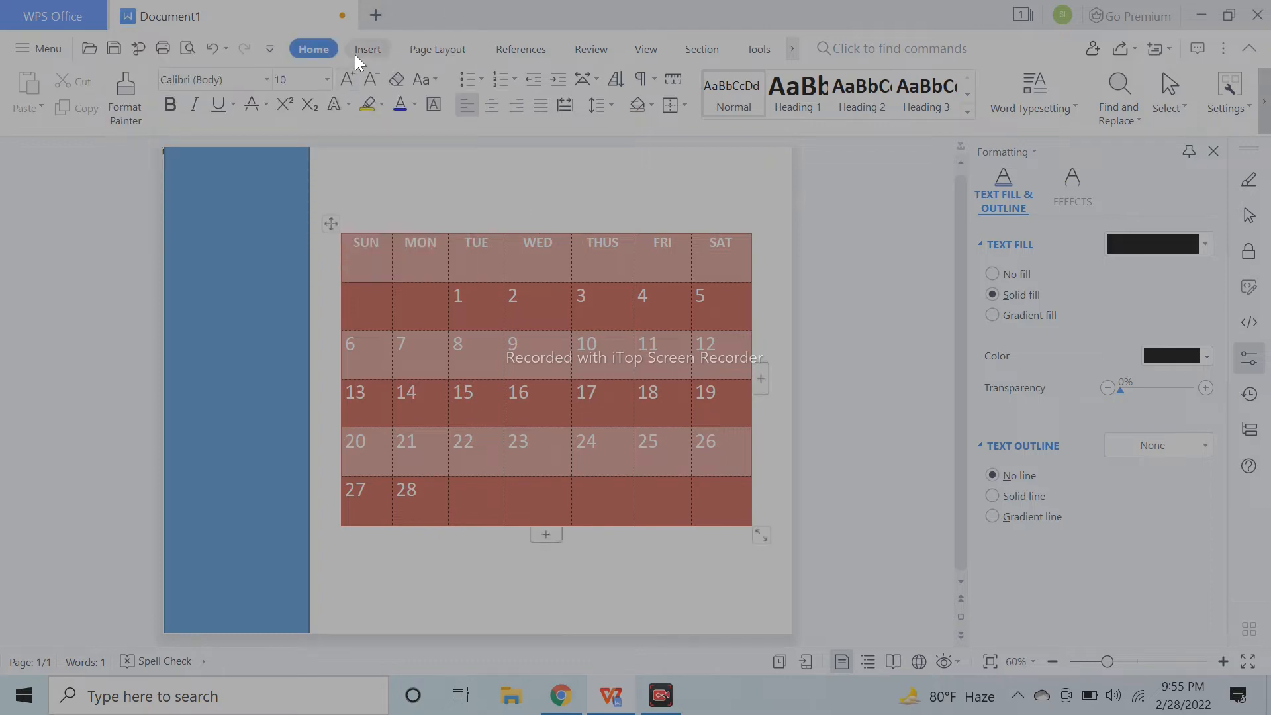
click(355, 53)
click(323, 103)
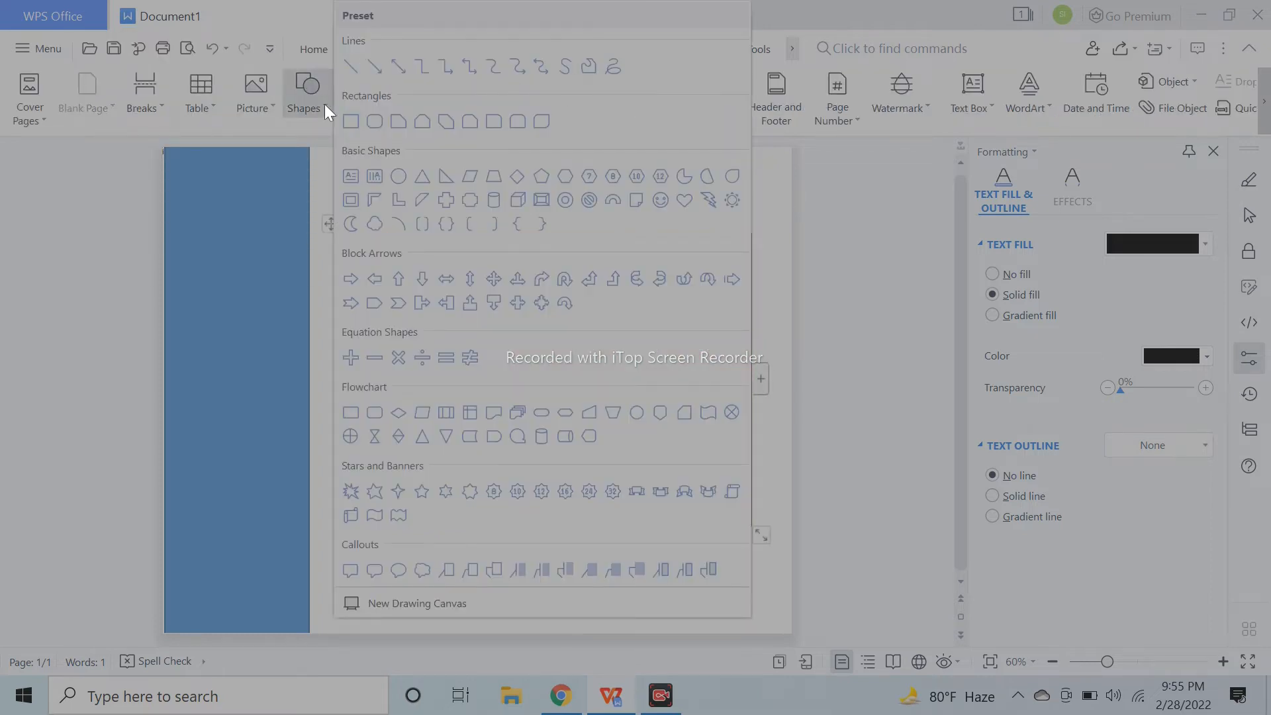
click(362, 126)
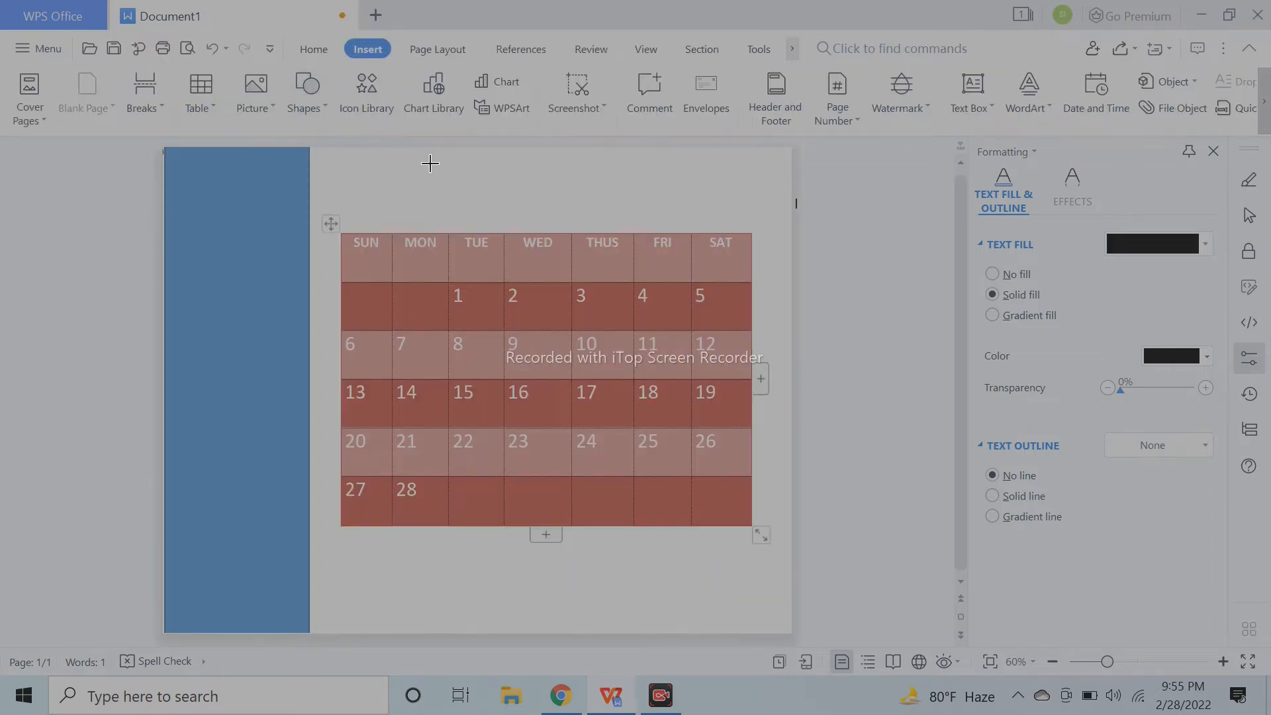
click(306, 50)
click(363, 49)
click(312, 93)
click(343, 99)
click(340, 168)
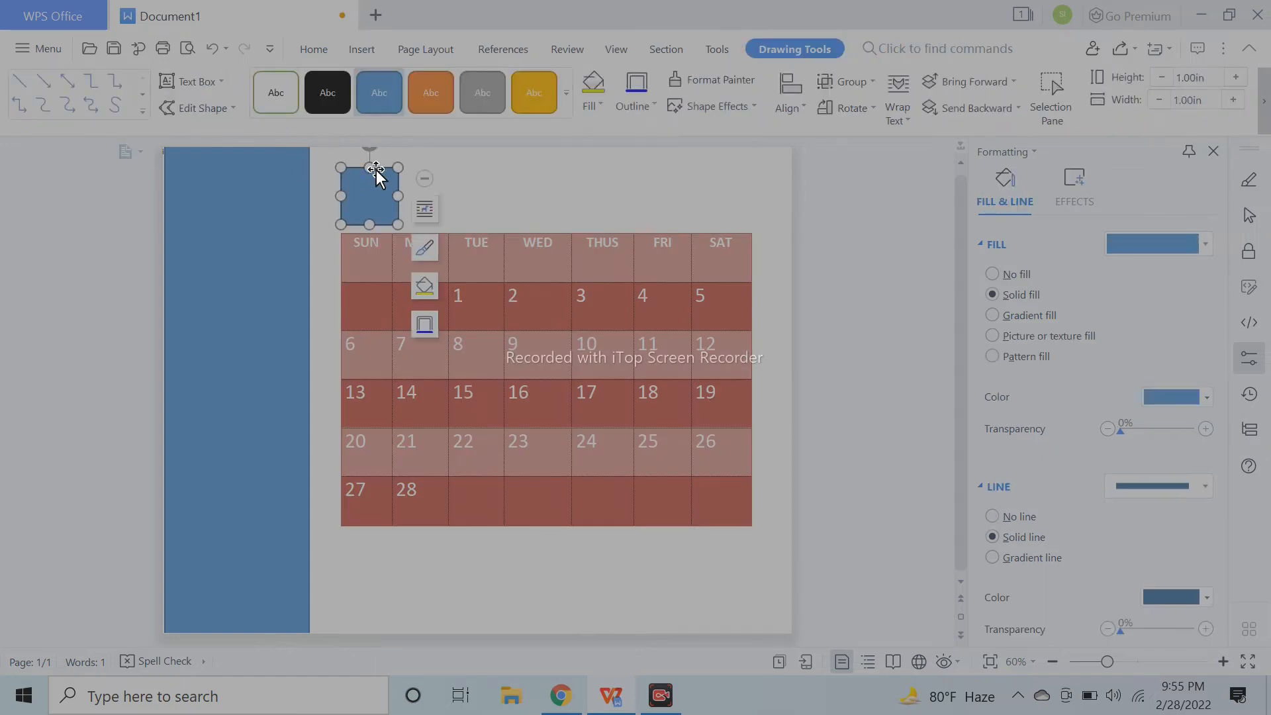
key(Delete)
Centre-align and bold the entire FRI column of the calendar table
drag(633, 243, 634, 311)
drag(654, 252, 675, 470)
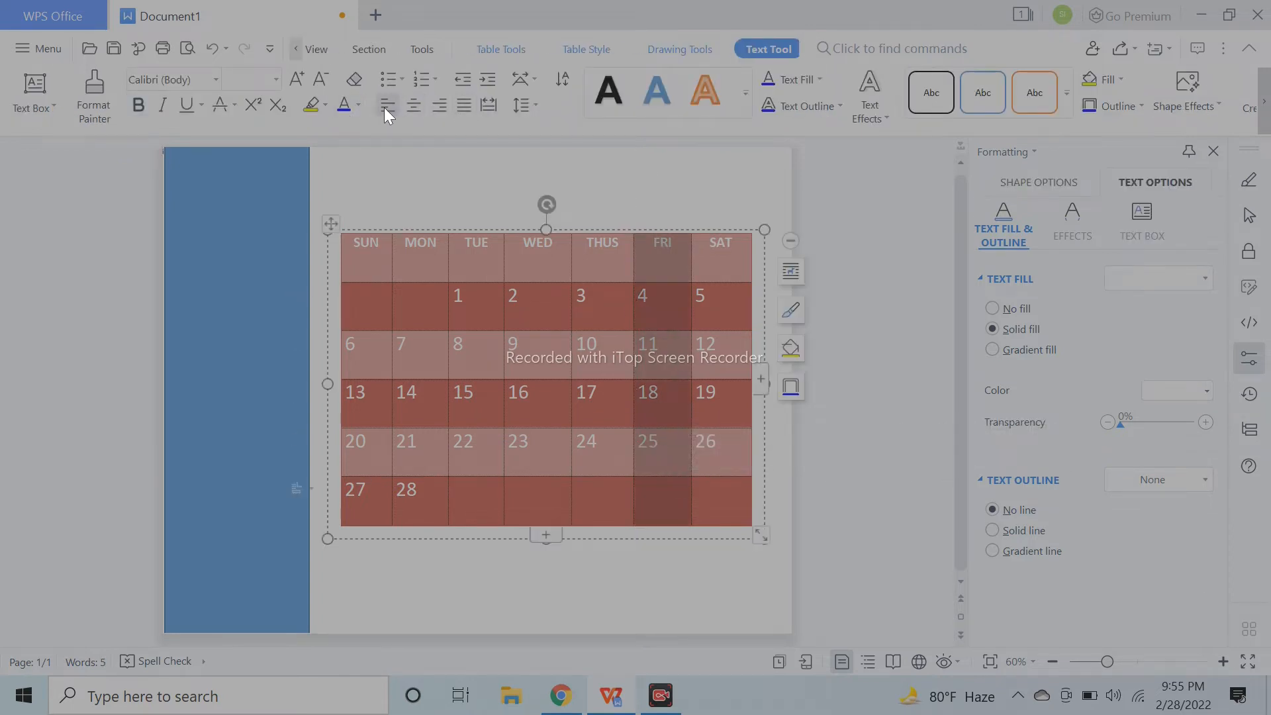
click(415, 110)
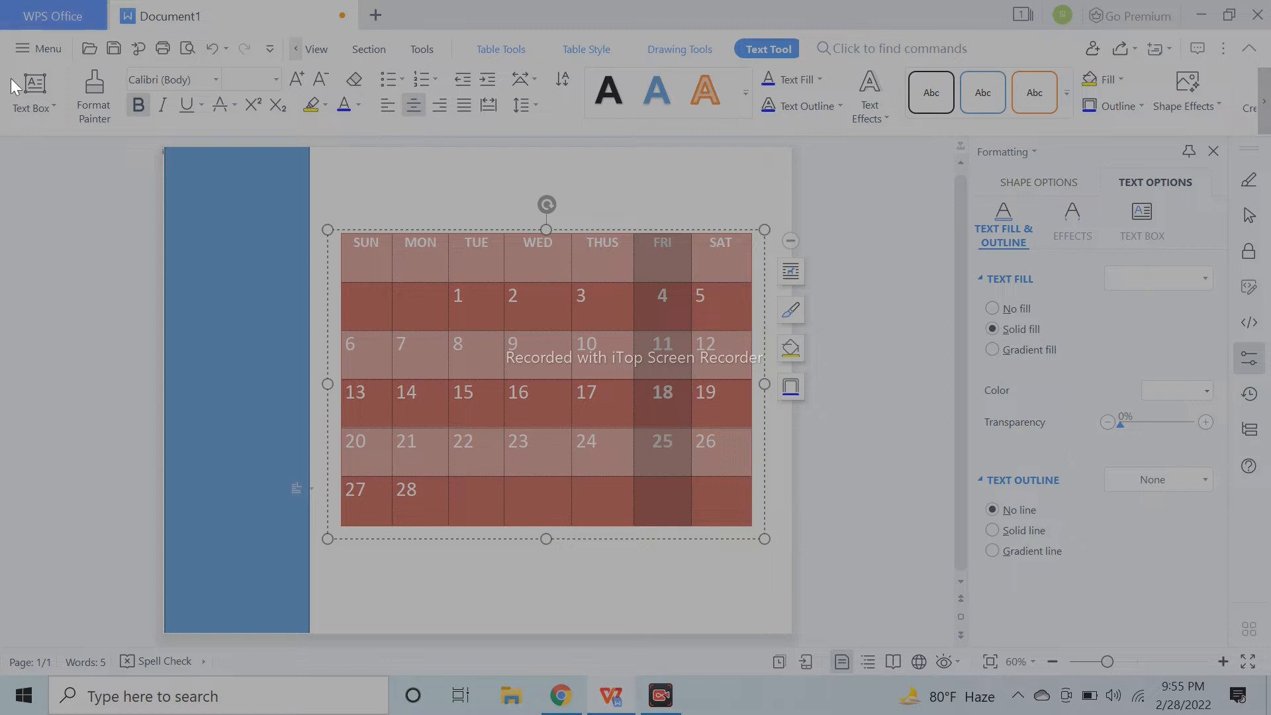
mouse_move(166, 12)
click(325, 111)
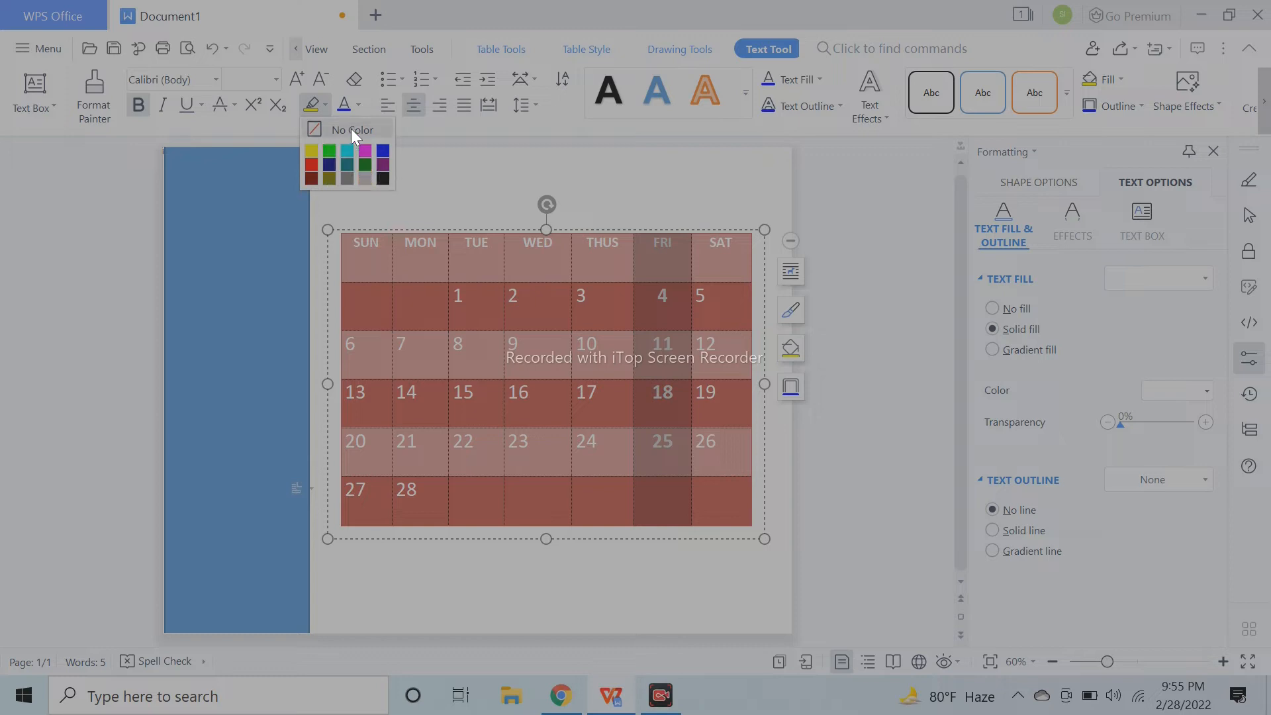
click(609, 193)
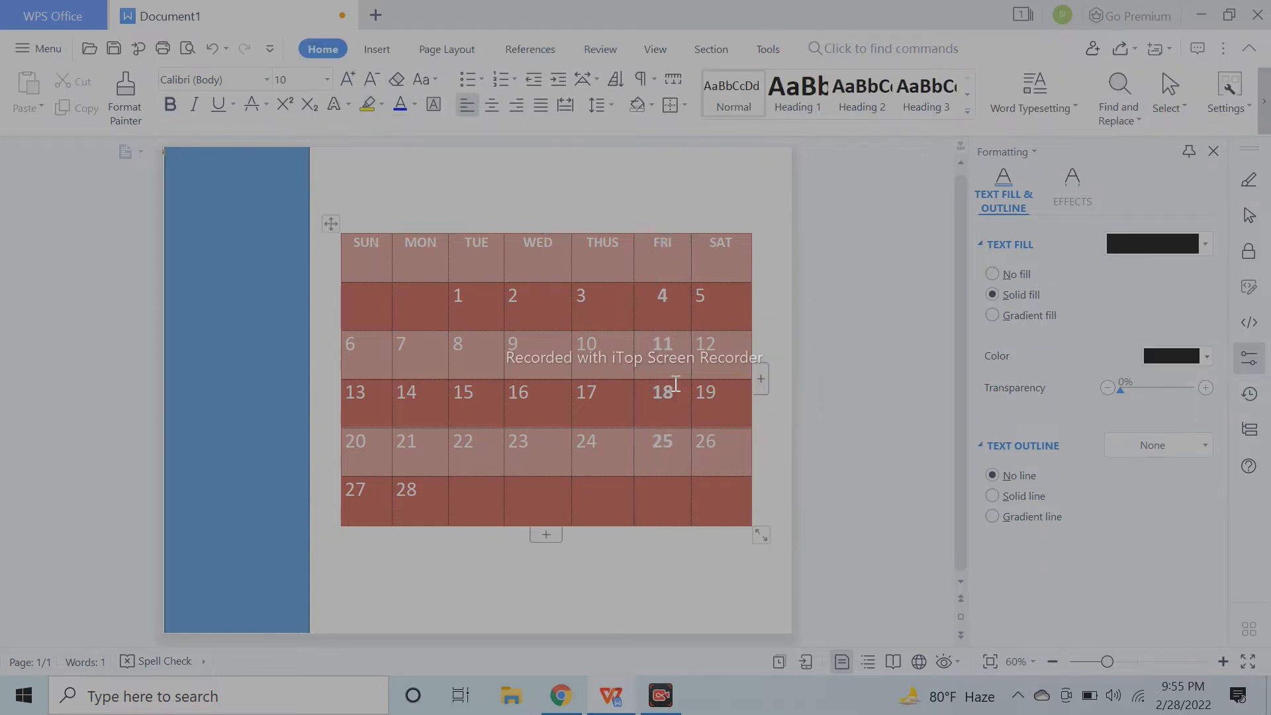
Centre-align the numbers in all date cells below the weekday headers
click(427, 504)
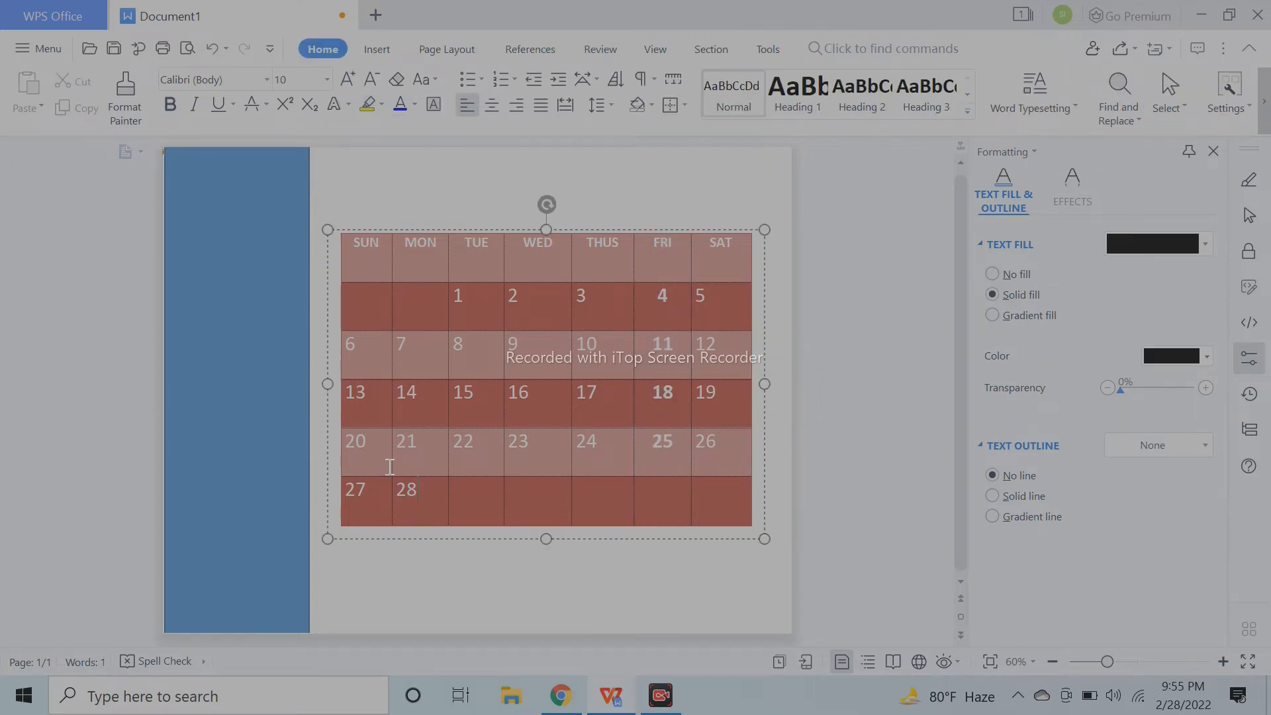
click(416, 102)
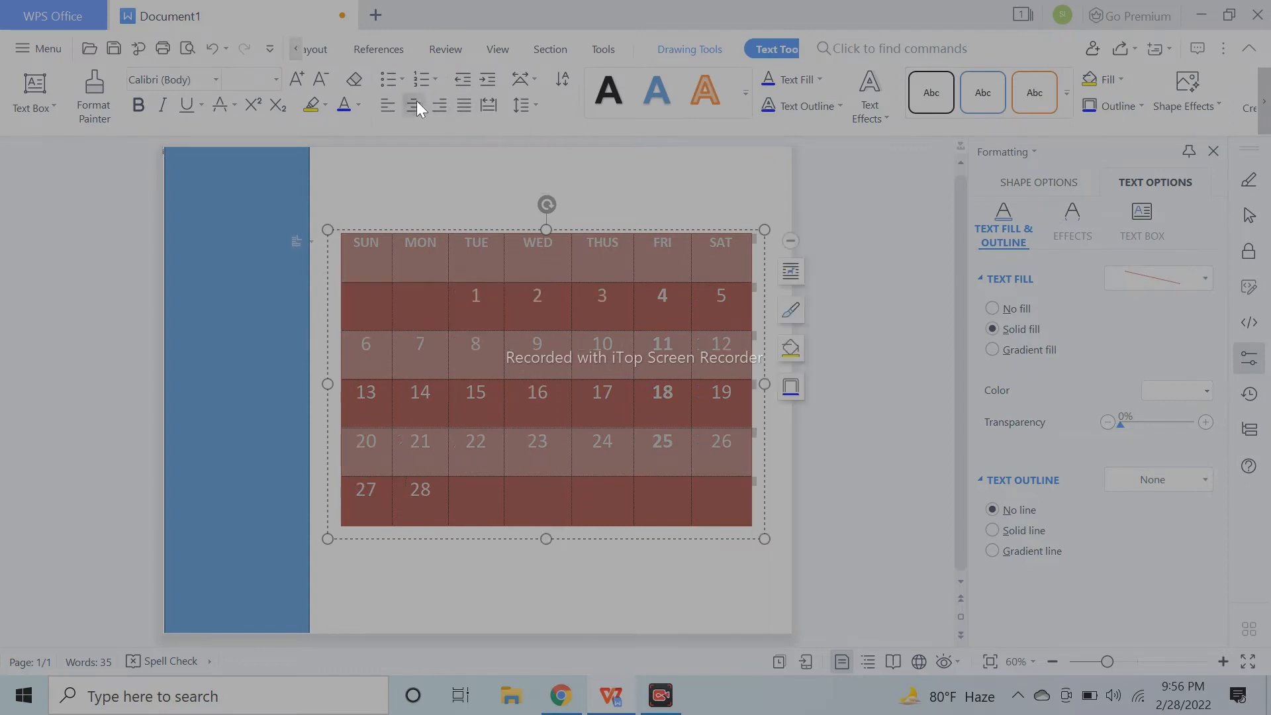
click(824, 394)
Set the font size of the weekday header row to 22
drag(738, 250, 363, 246)
click(276, 81)
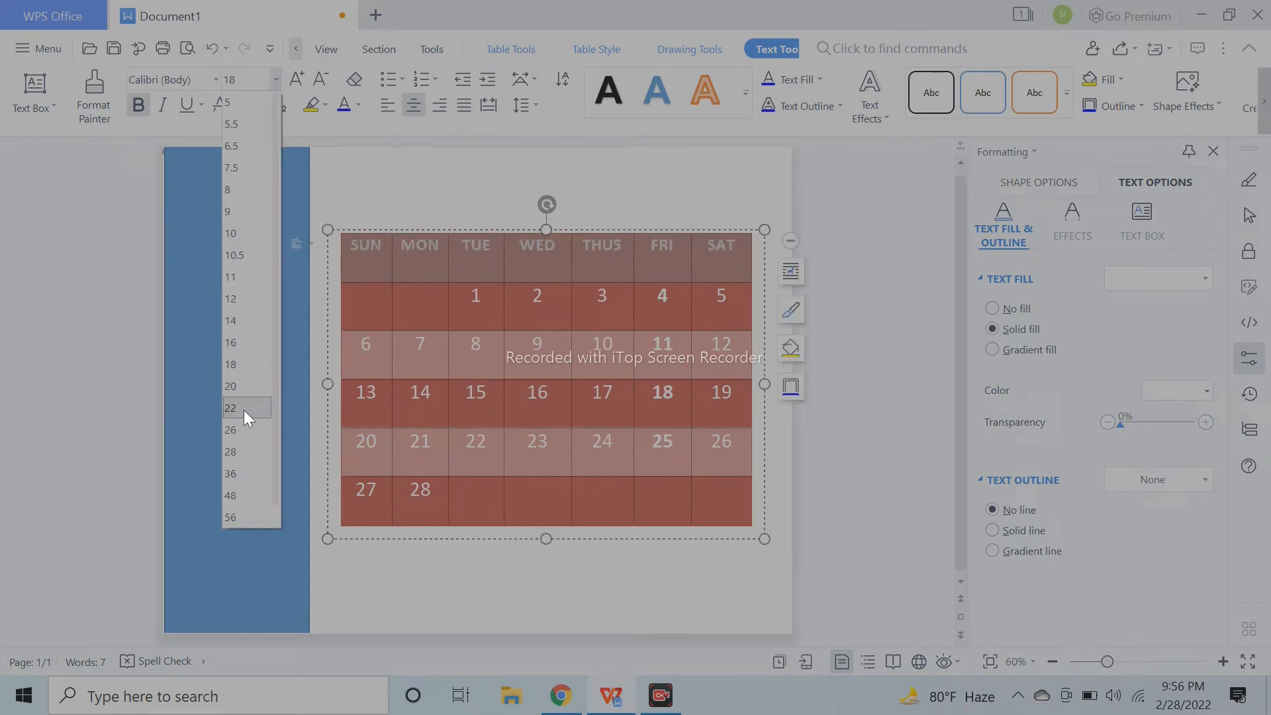
click(244, 408)
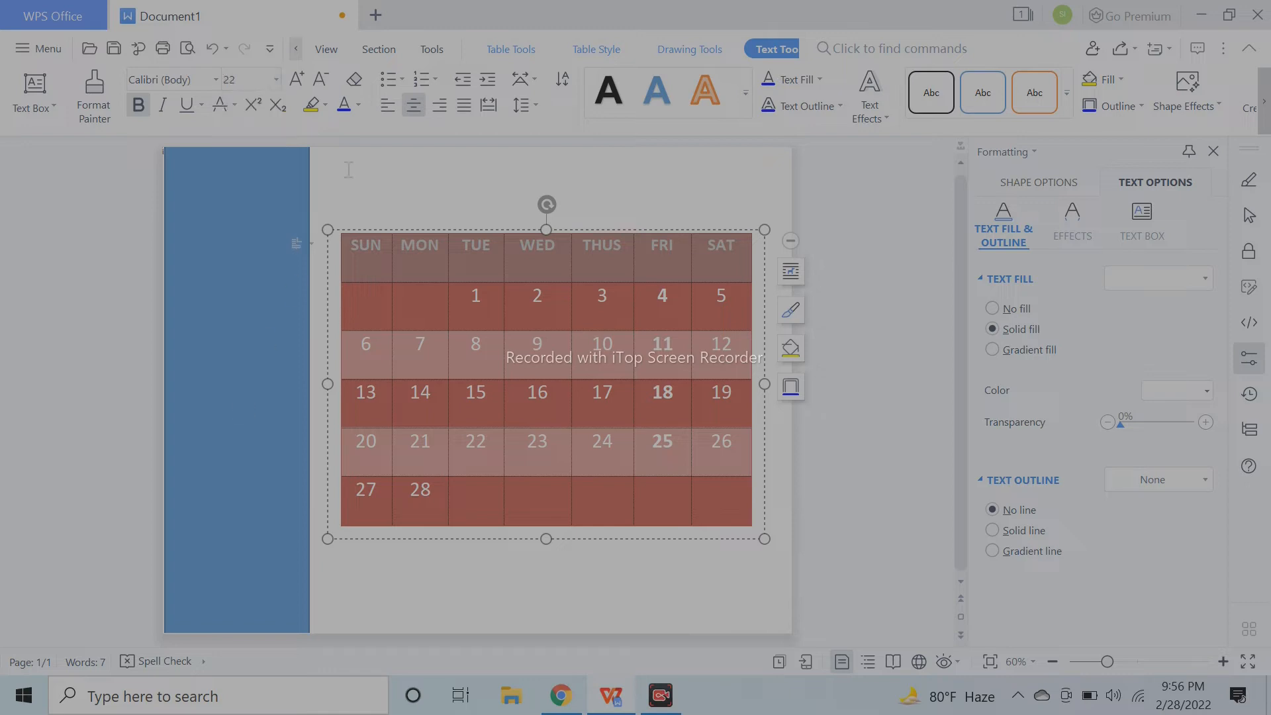
click(679, 252)
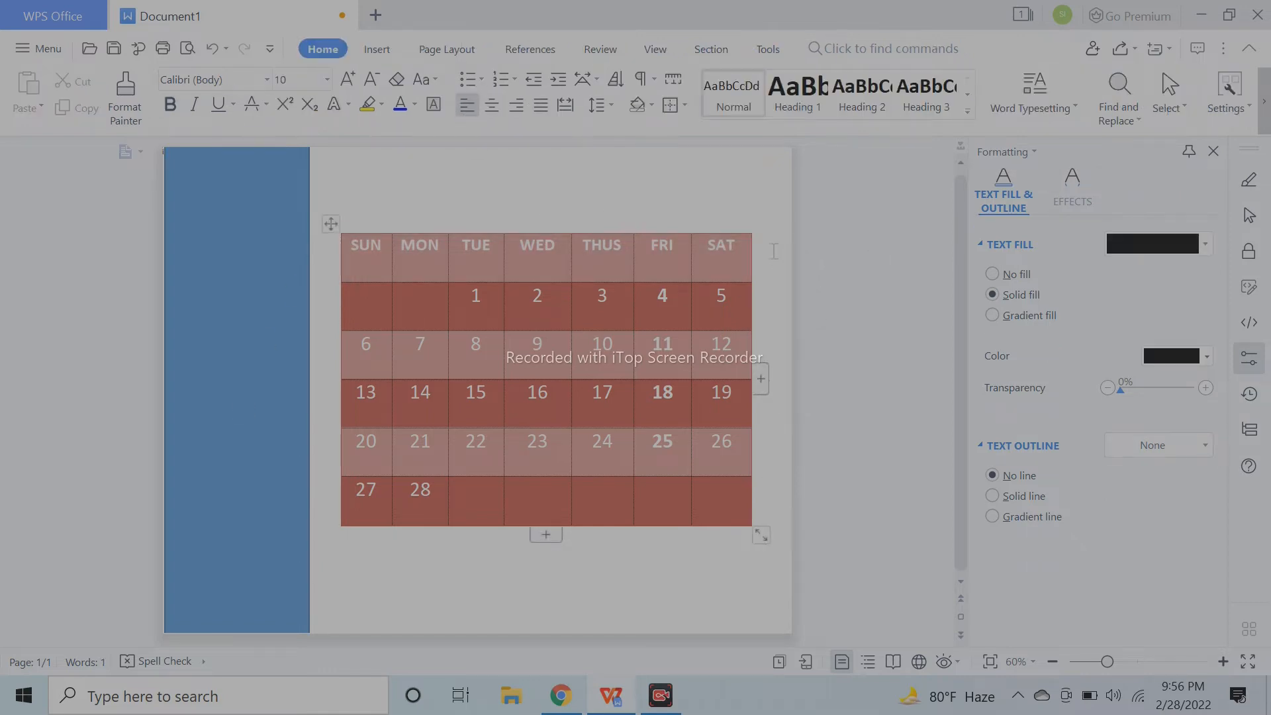
Give the weekday header row 1.5 line spacing and justified alignment
drag(680, 251, 364, 250)
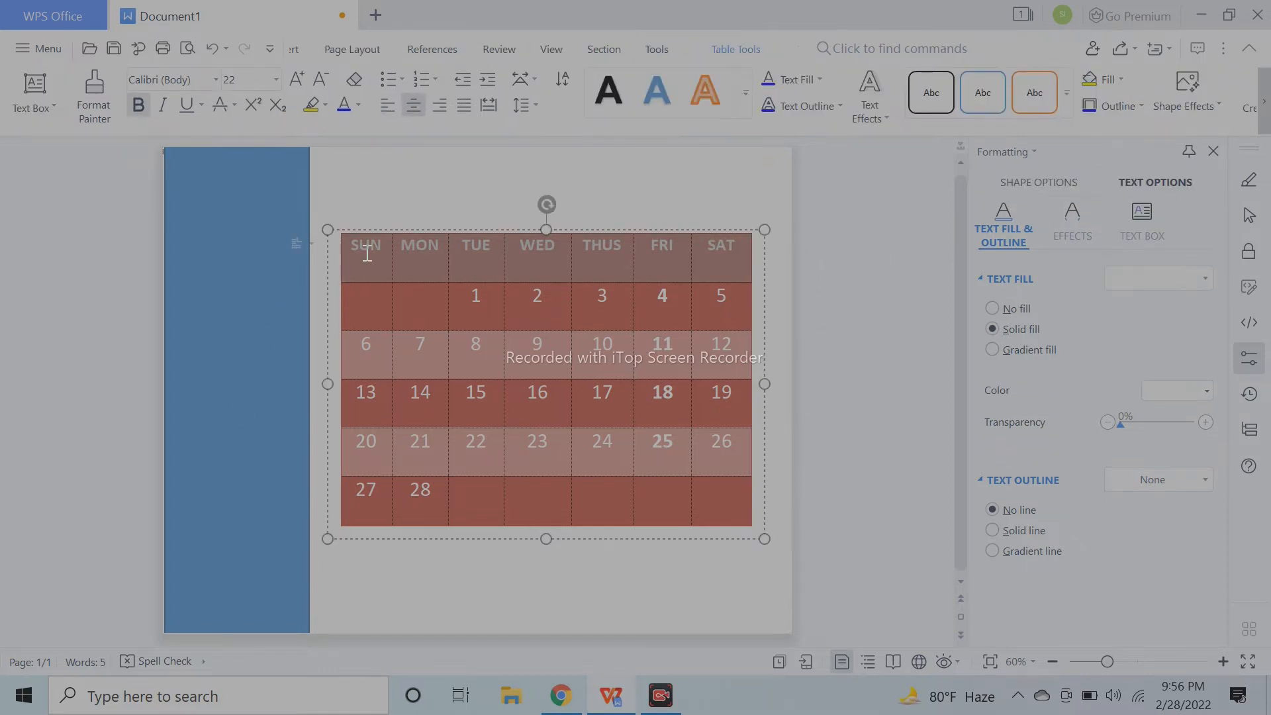
click(530, 98)
click(550, 156)
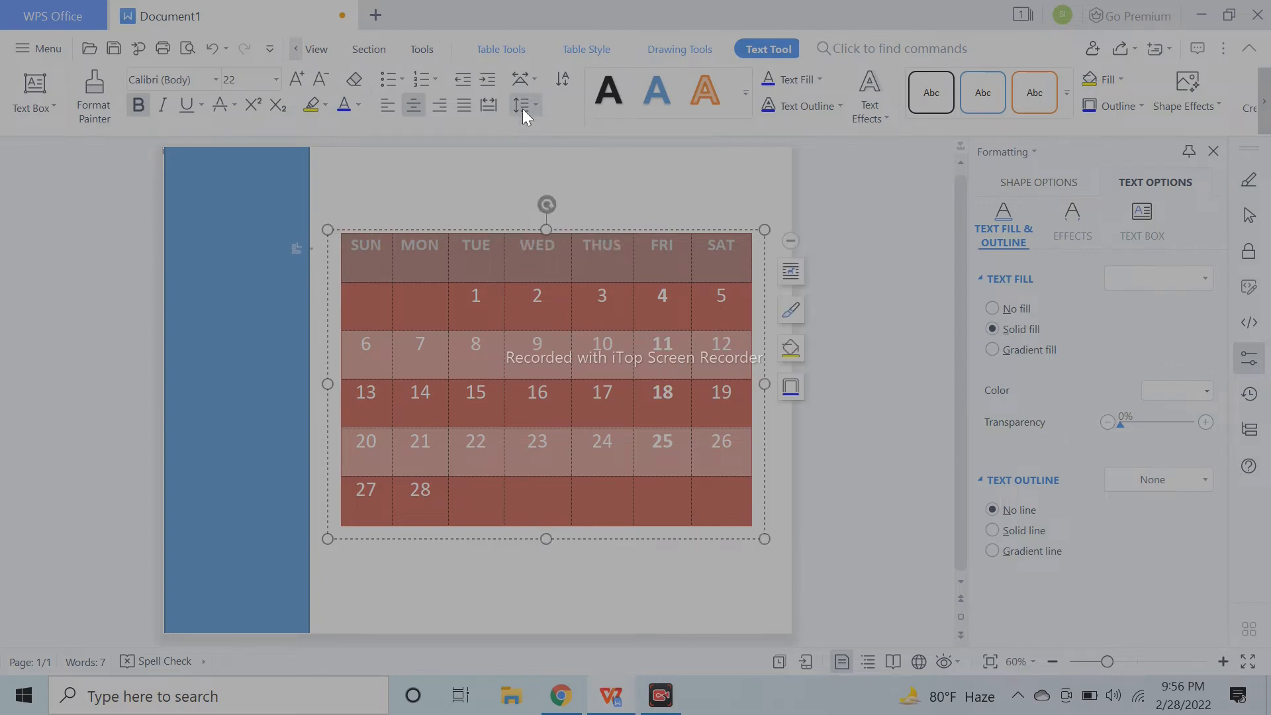
click(489, 105)
click(490, 105)
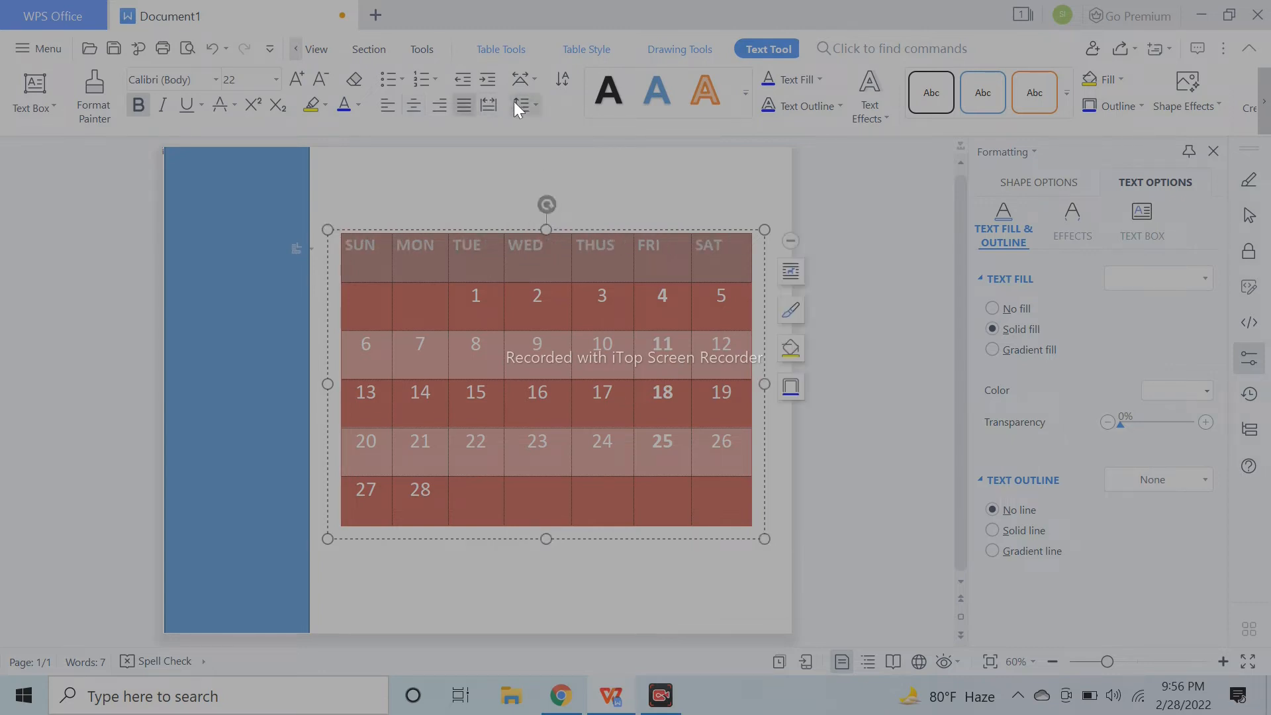
Set the paragraph spacing before the weekday header text to 2 lines
click(523, 106)
click(580, 264)
click(520, 106)
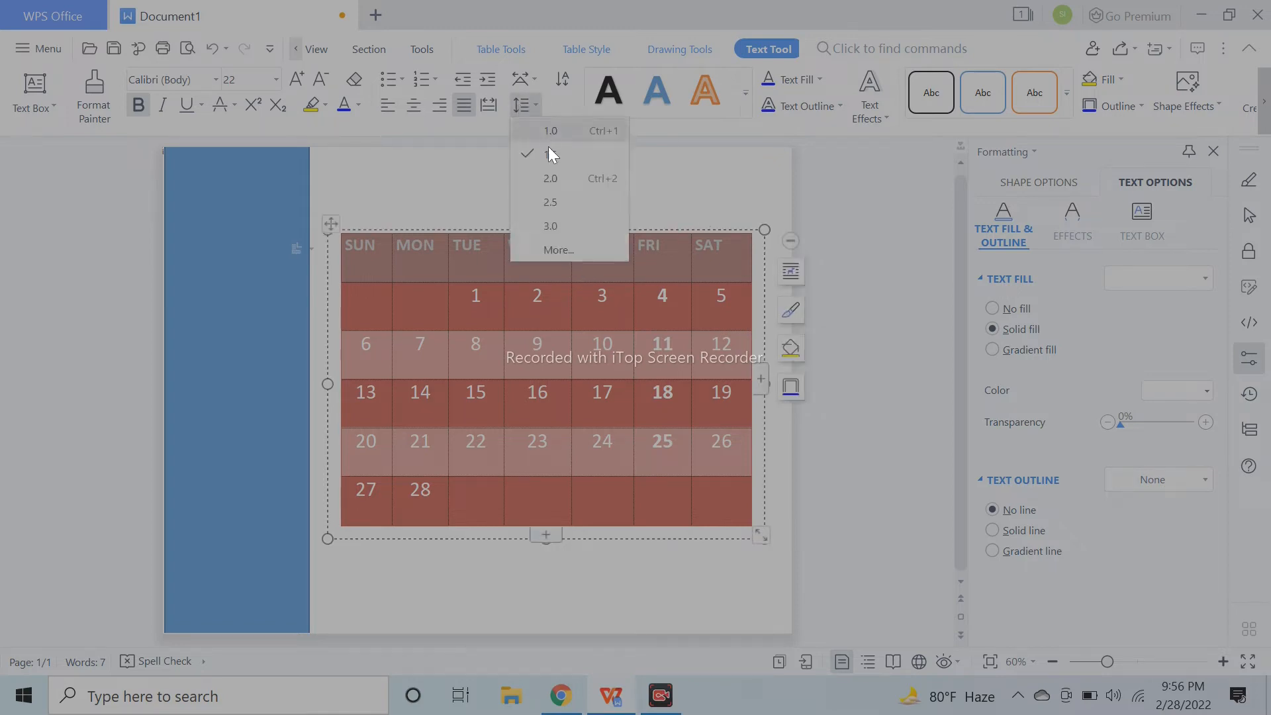
click(556, 248)
drag(661, 130, 943, 176)
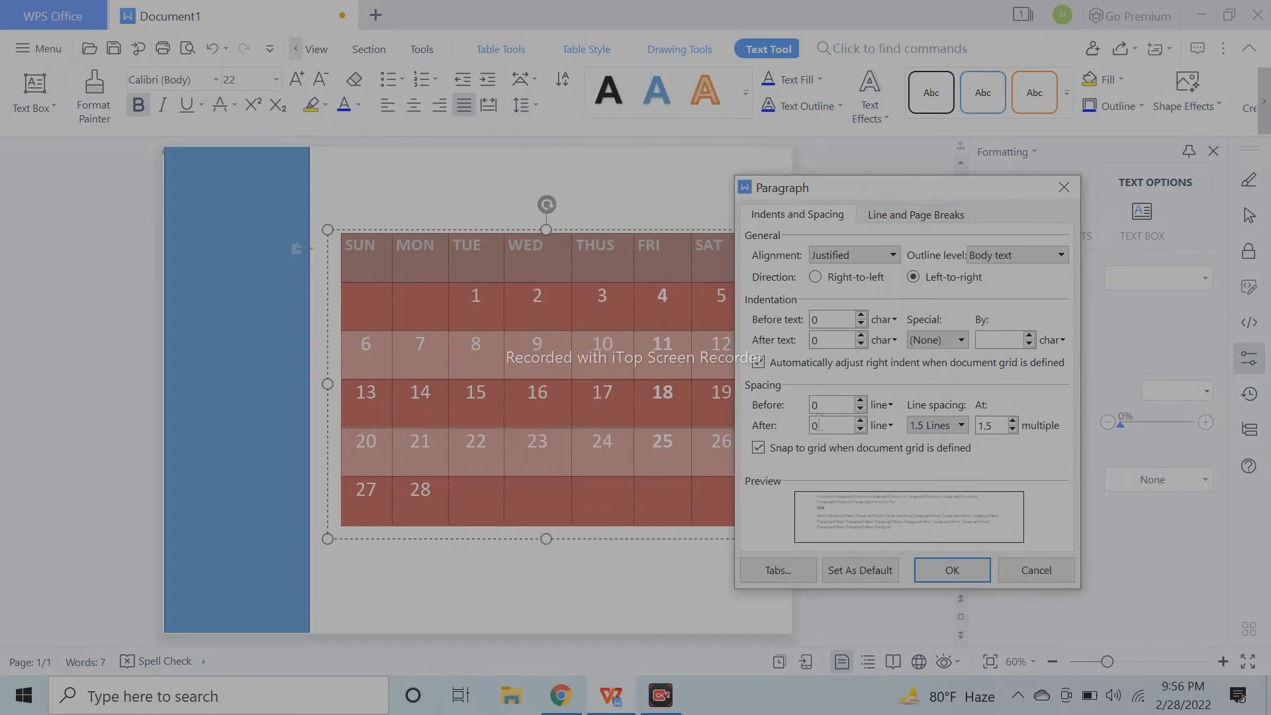
click(860, 402)
click(860, 401)
click(861, 401)
click(860, 401)
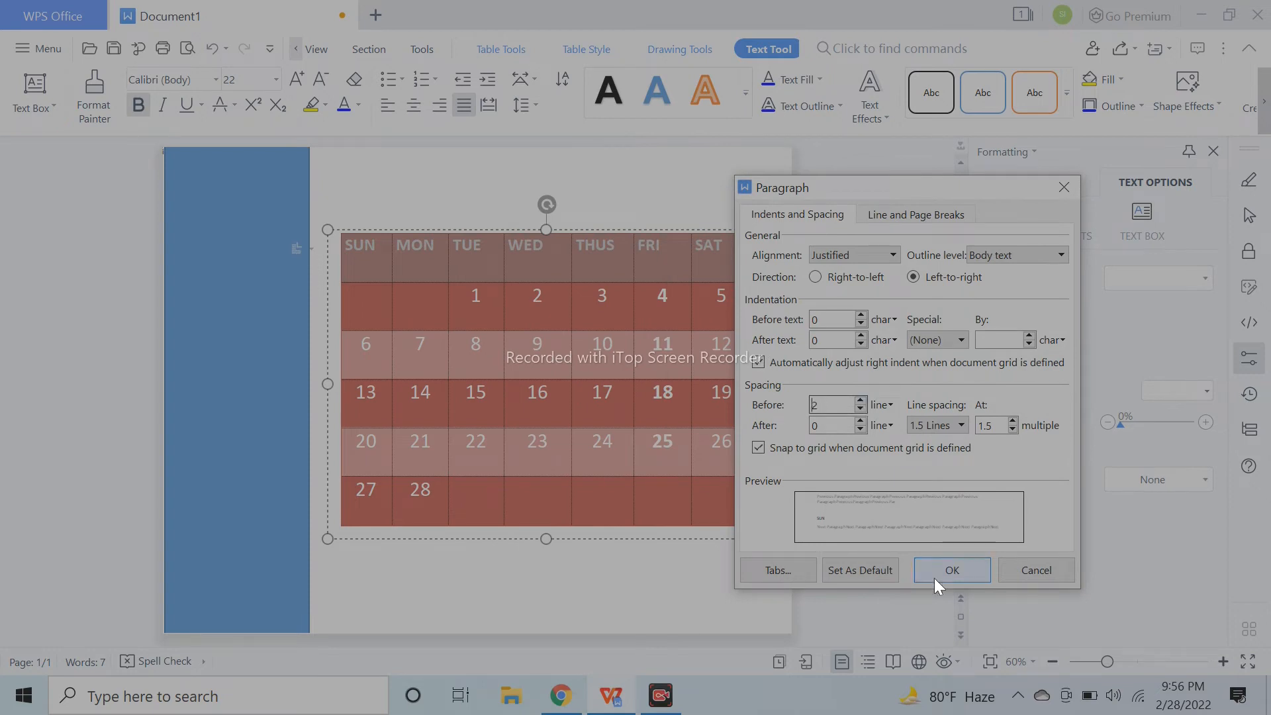
click(971, 574)
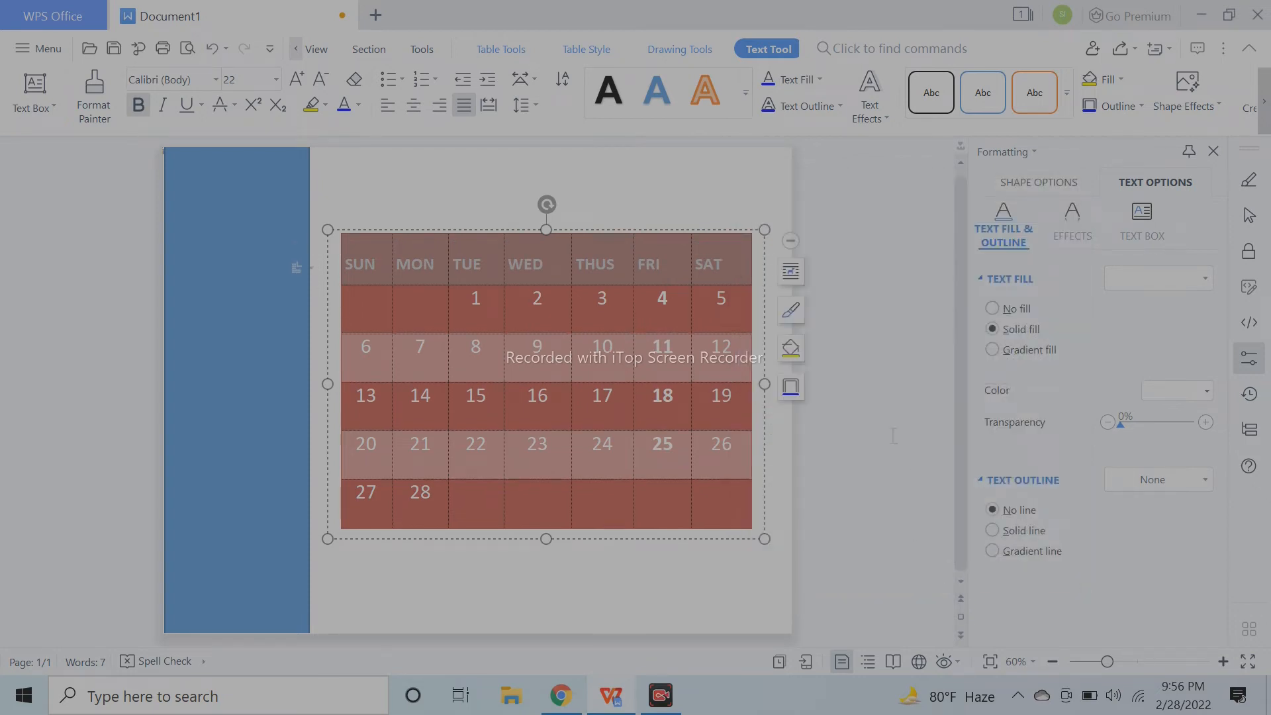
click(887, 405)
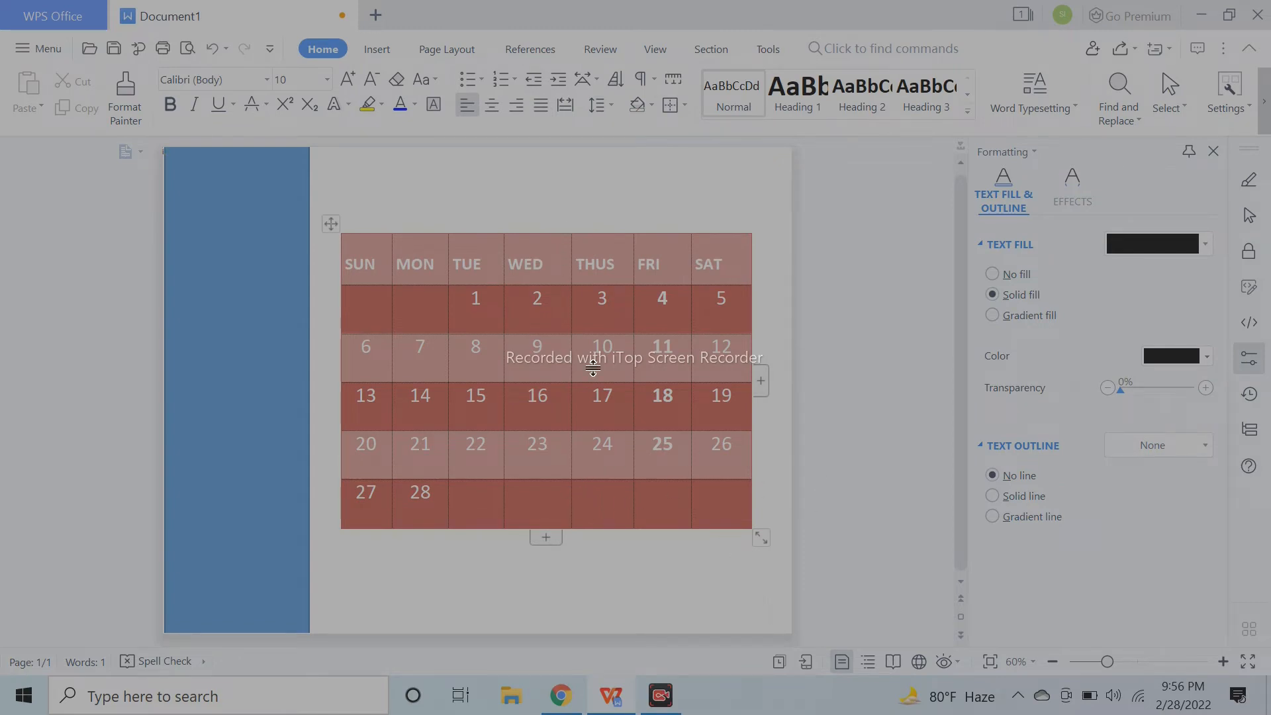
Change the blue side panel to a gradient fill with a red stop at position 100% and 56% transparency
click(233, 344)
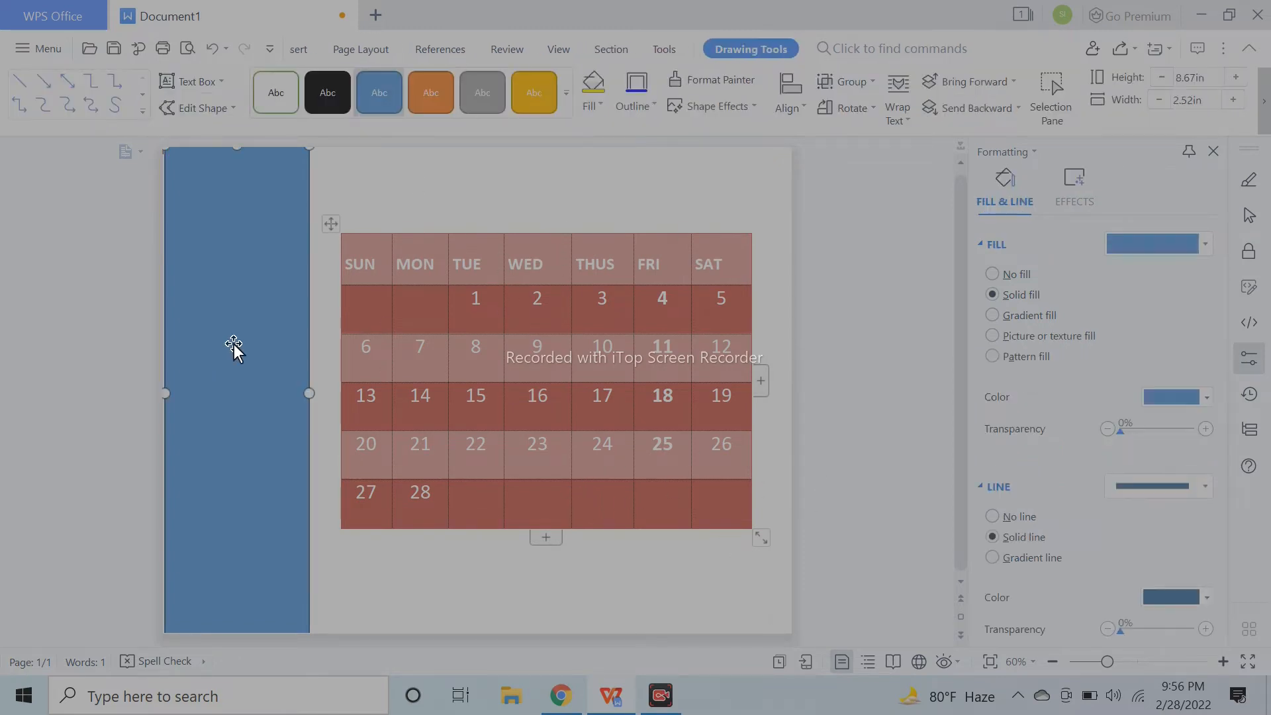
click(1172, 395)
click(1096, 353)
click(1049, 317)
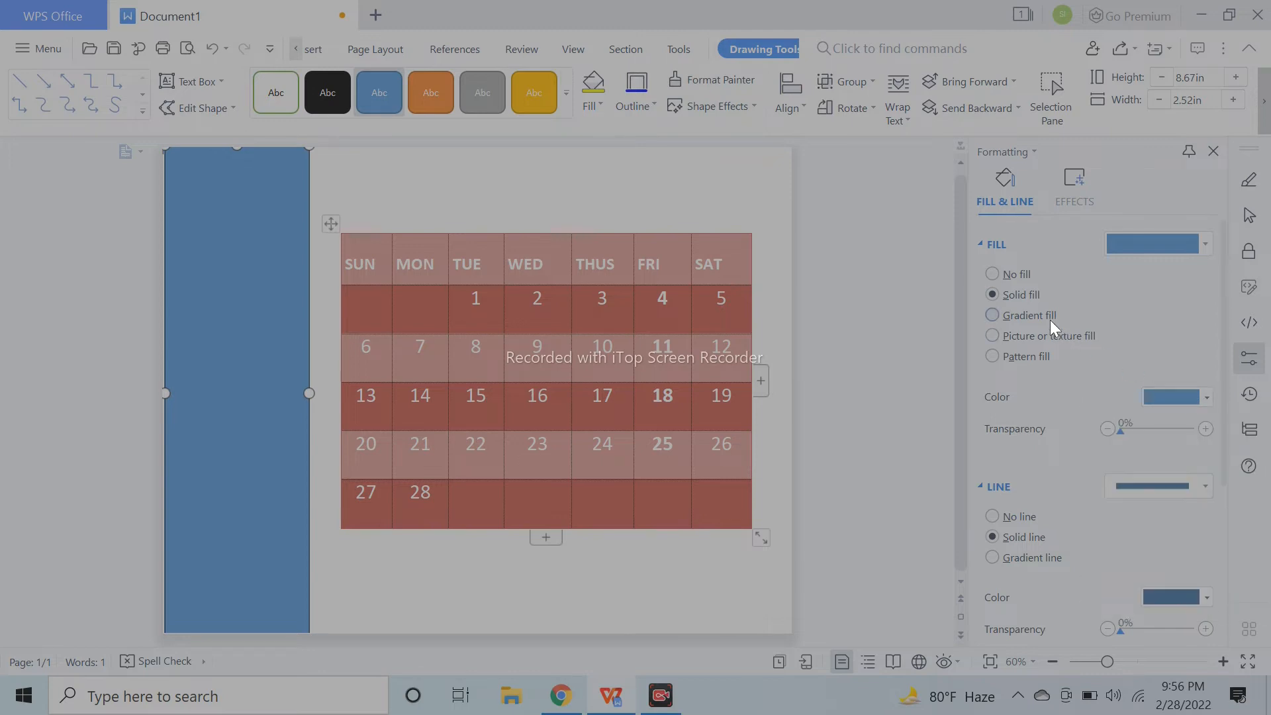
click(1201, 451)
click(1201, 450)
click(1177, 476)
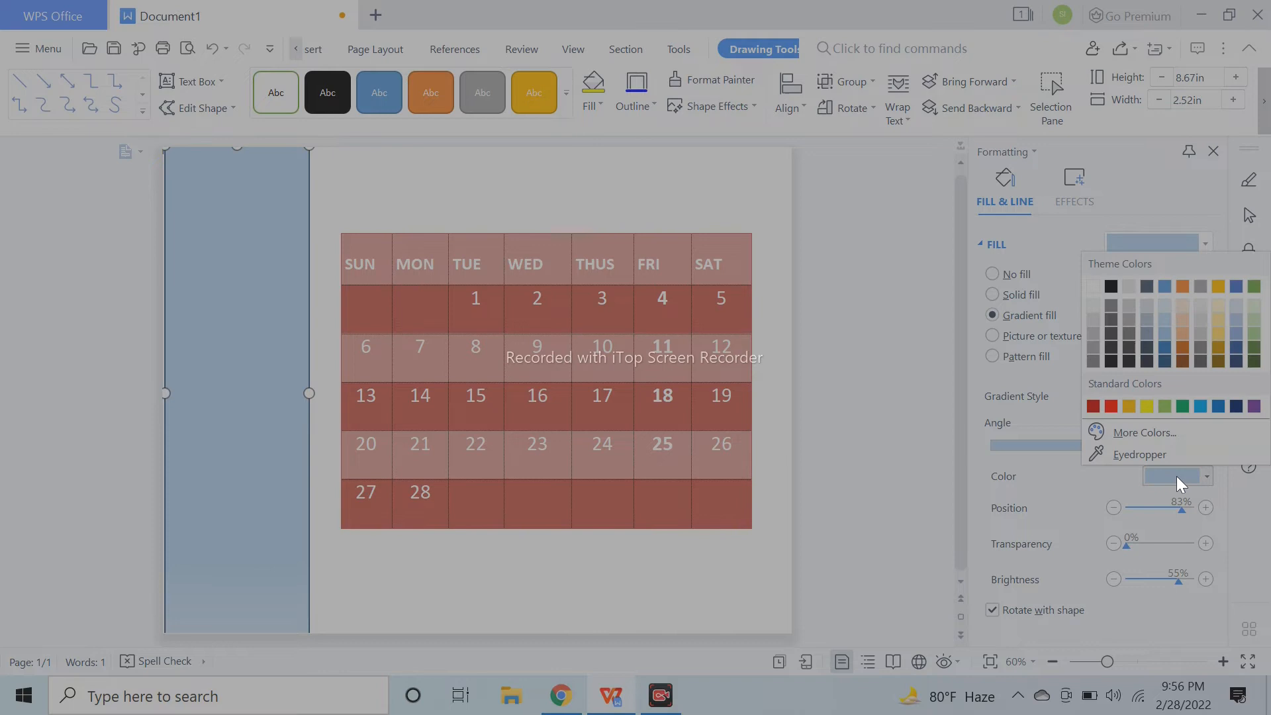
click(1111, 406)
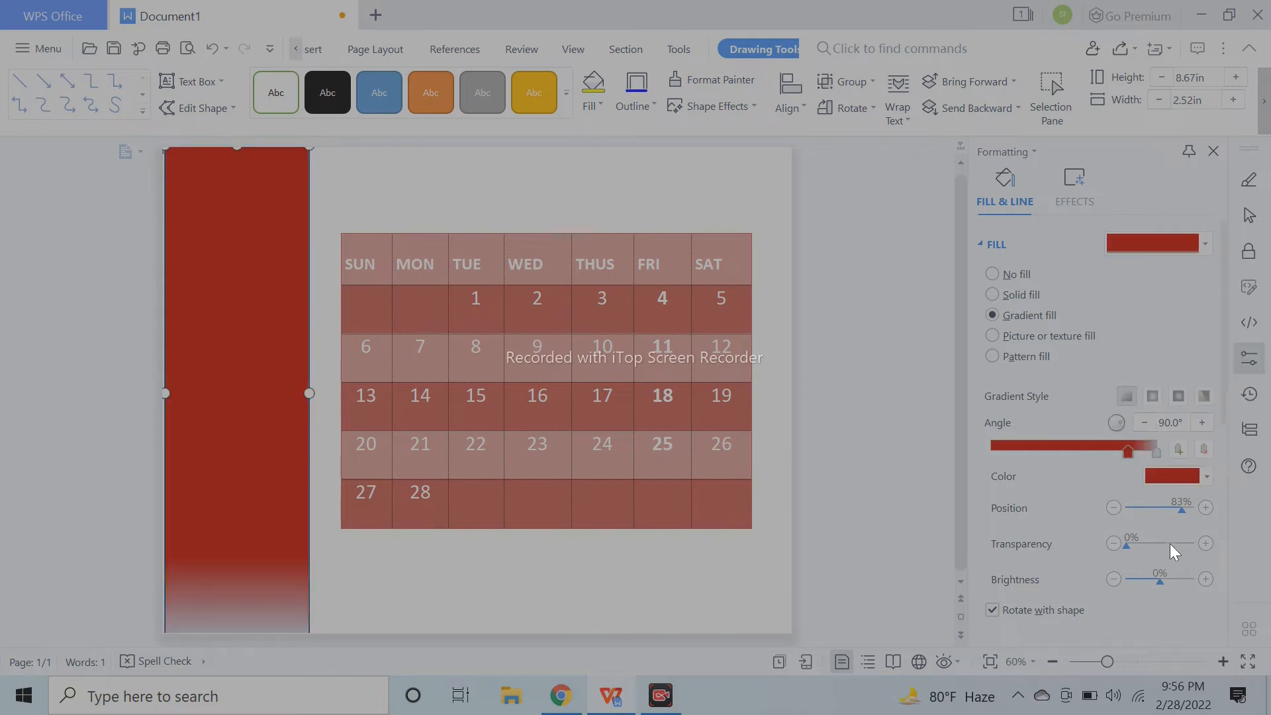
drag(1182, 507, 1205, 510)
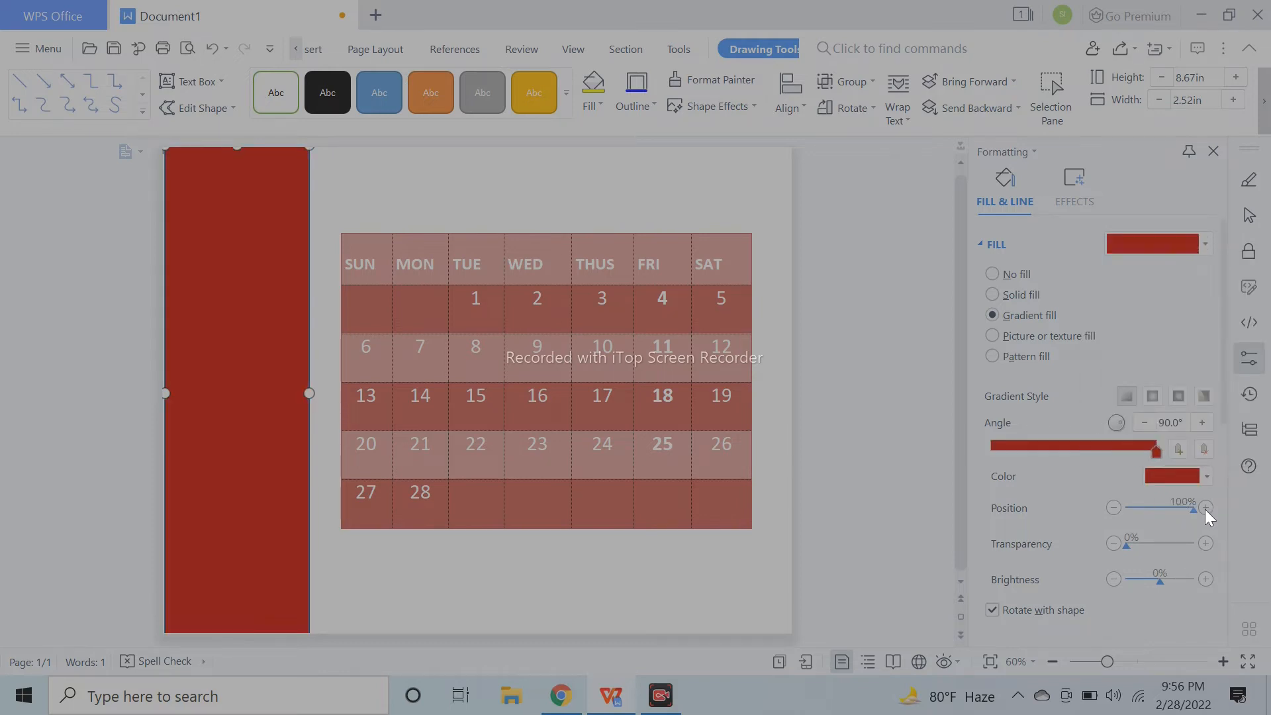
drag(1128, 544, 1165, 546)
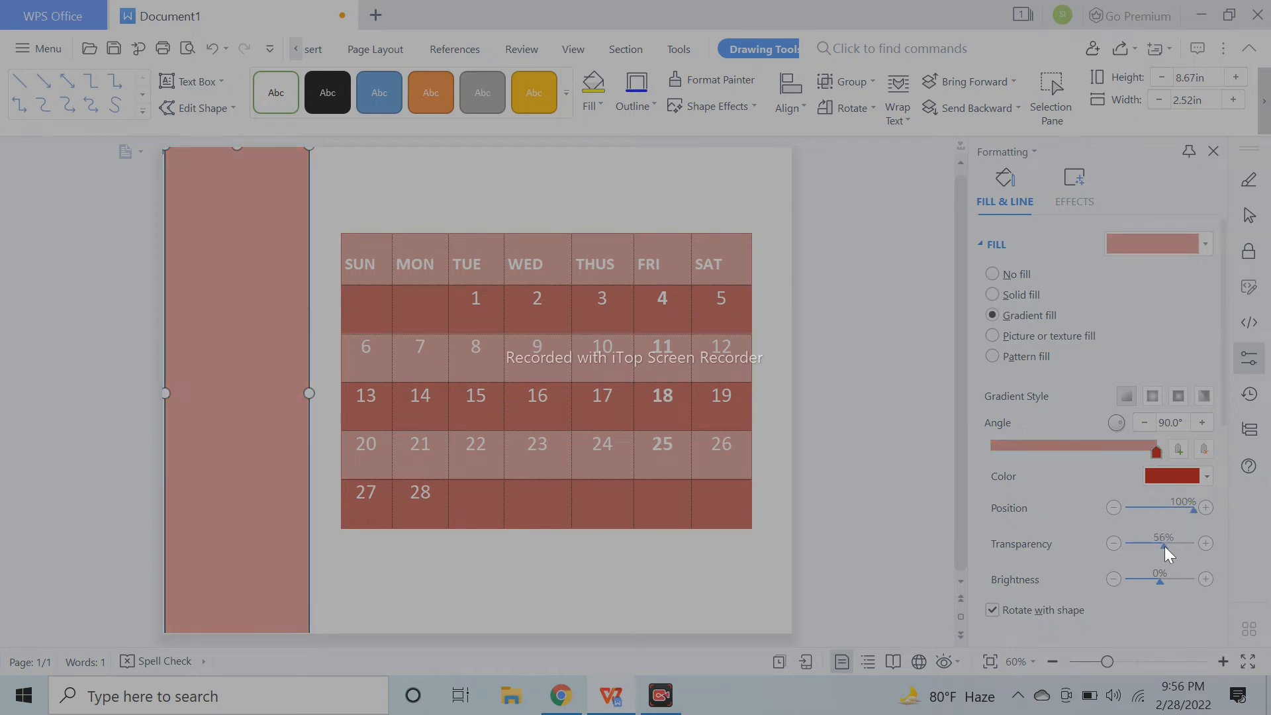
Add a red gradient stop at 72% and rearrange the stops so the panel fades from pale red at its top to solid red at its base
click(1110, 450)
click(1167, 475)
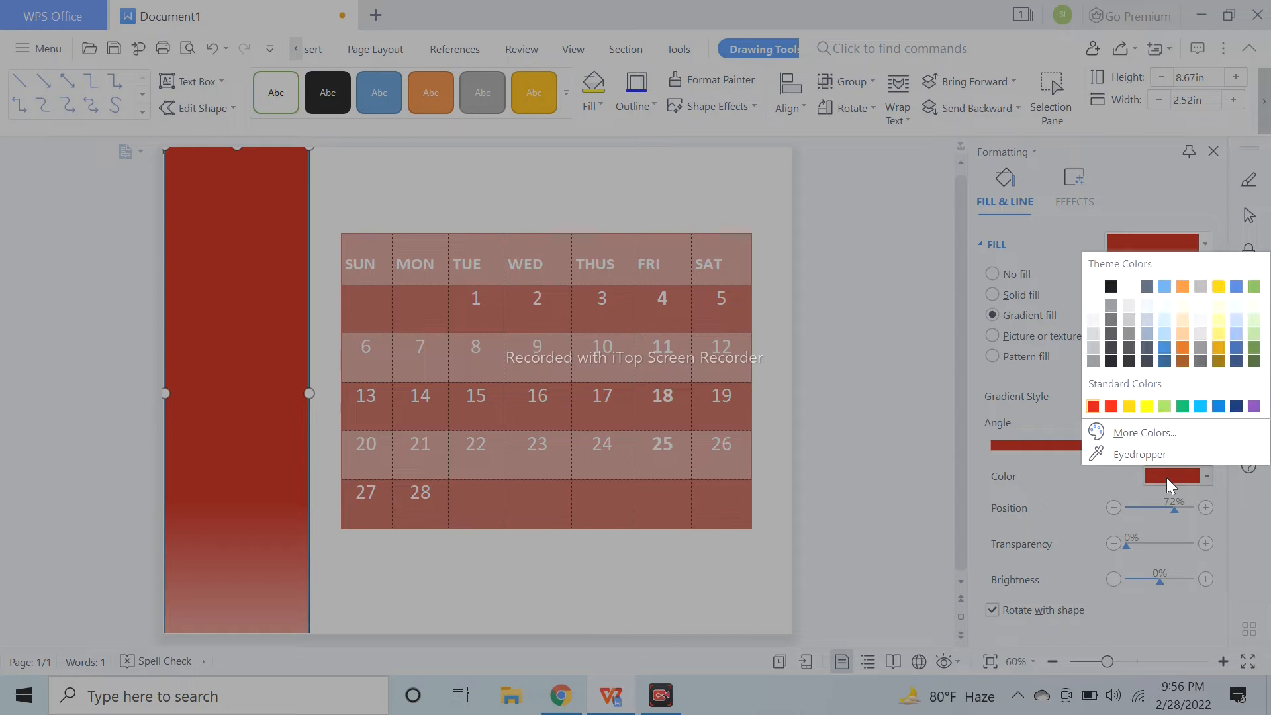
click(1113, 411)
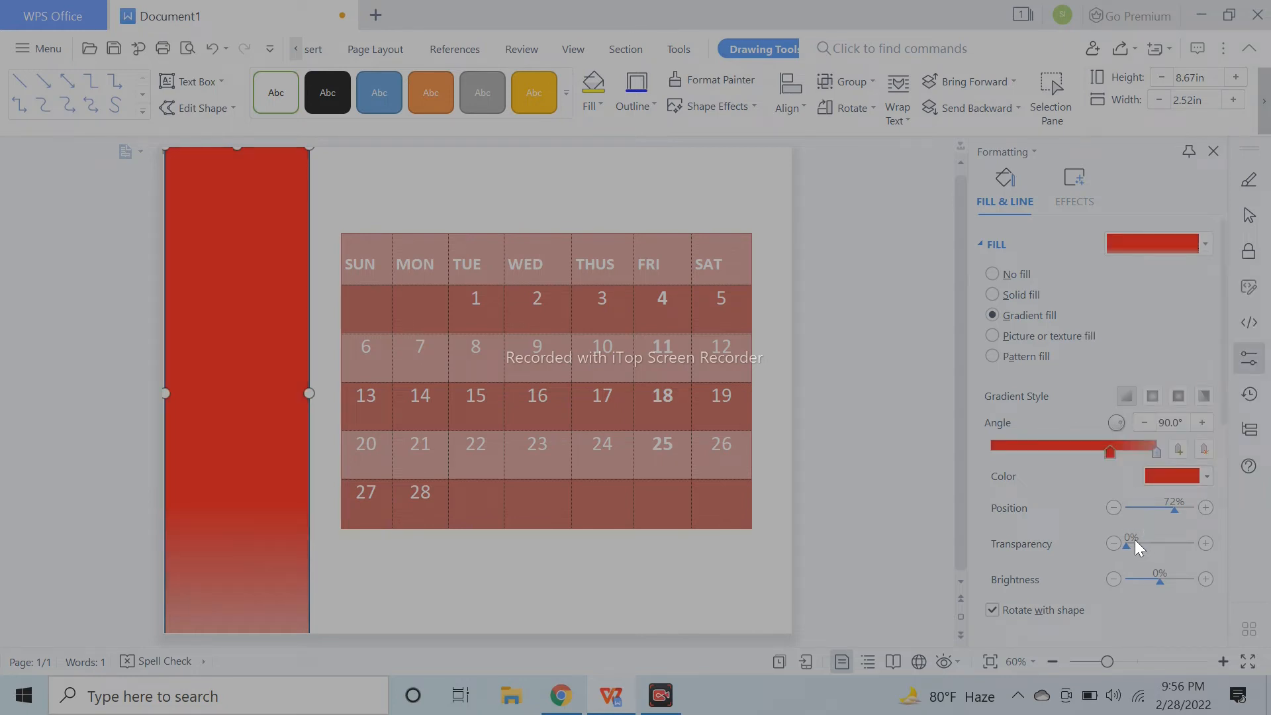
drag(1126, 546, 1173, 545)
drag(1110, 455, 1156, 458)
click(1040, 452)
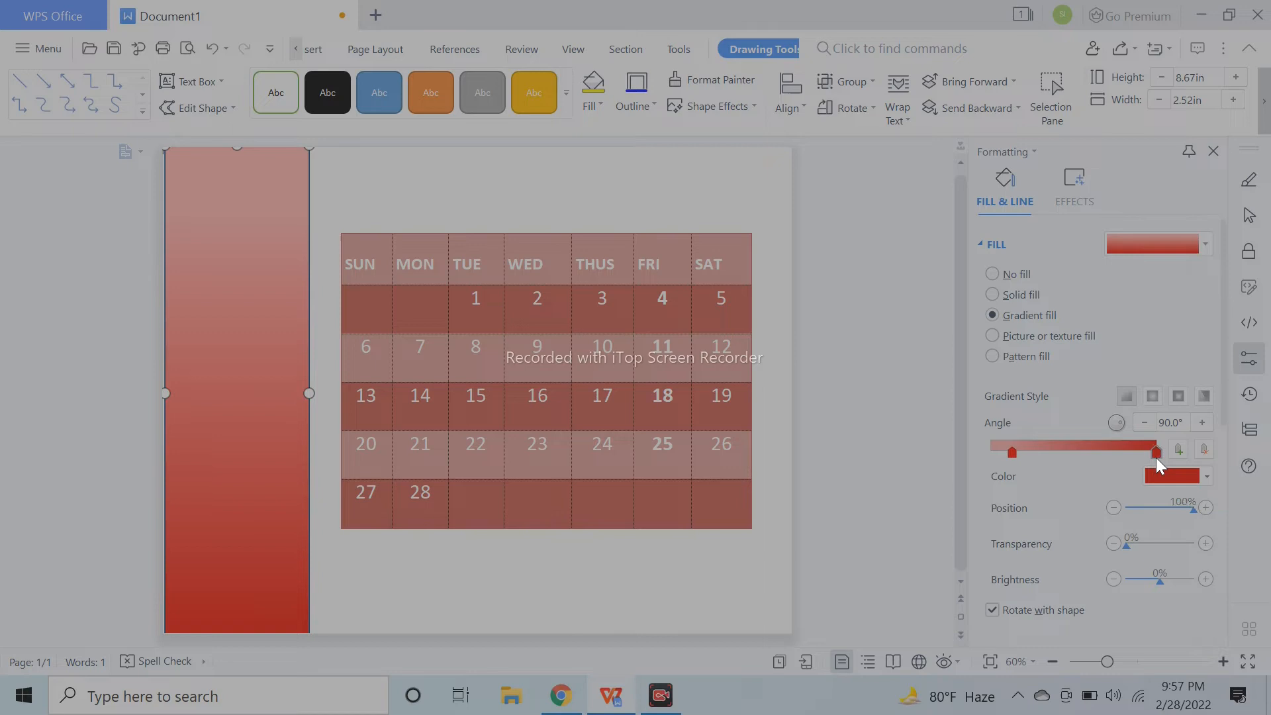
Apply a radial gradient from the centre to the side panel and set the 100% stop's transparency to 51%
click(1153, 396)
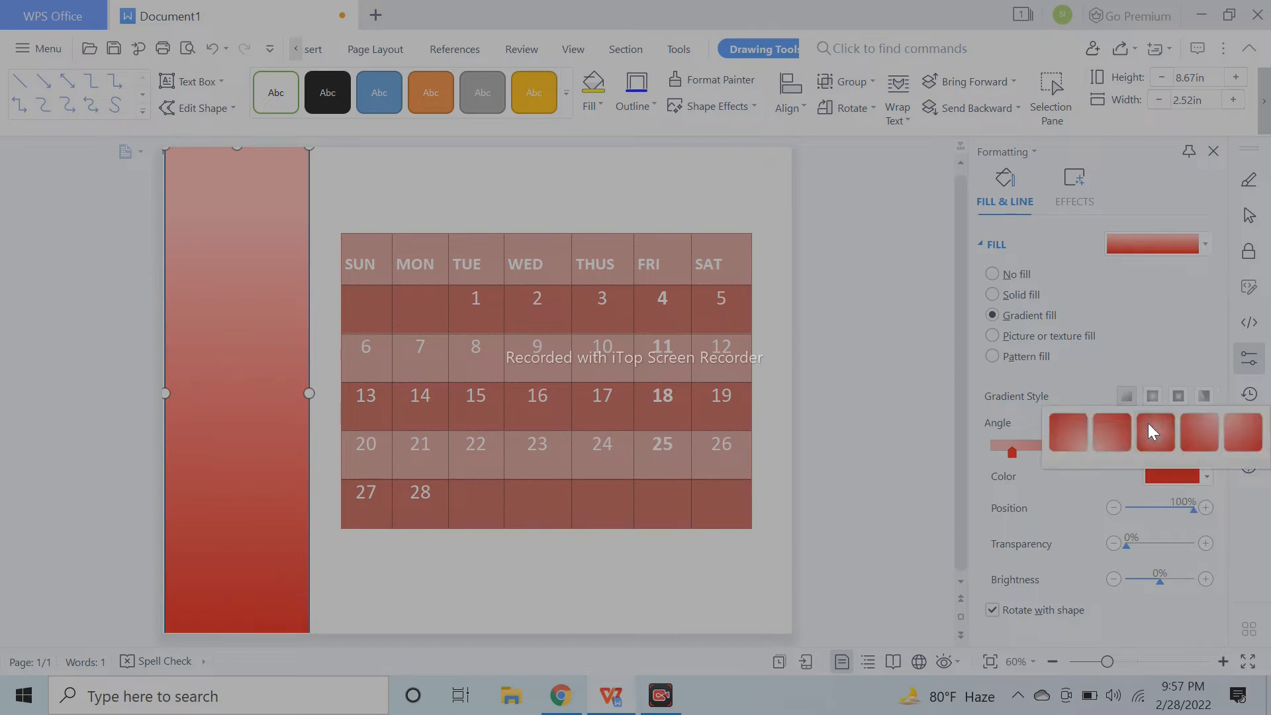
click(1119, 435)
click(1141, 398)
click(1170, 423)
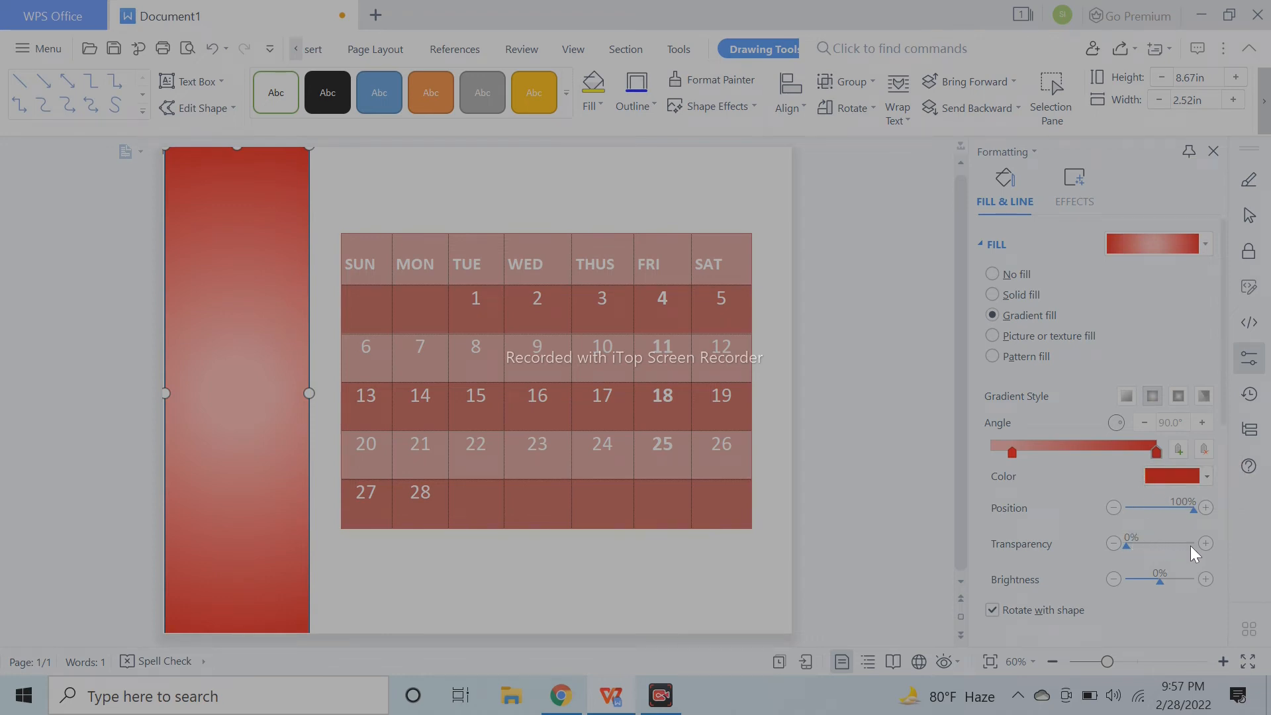
drag(1127, 547, 1161, 547)
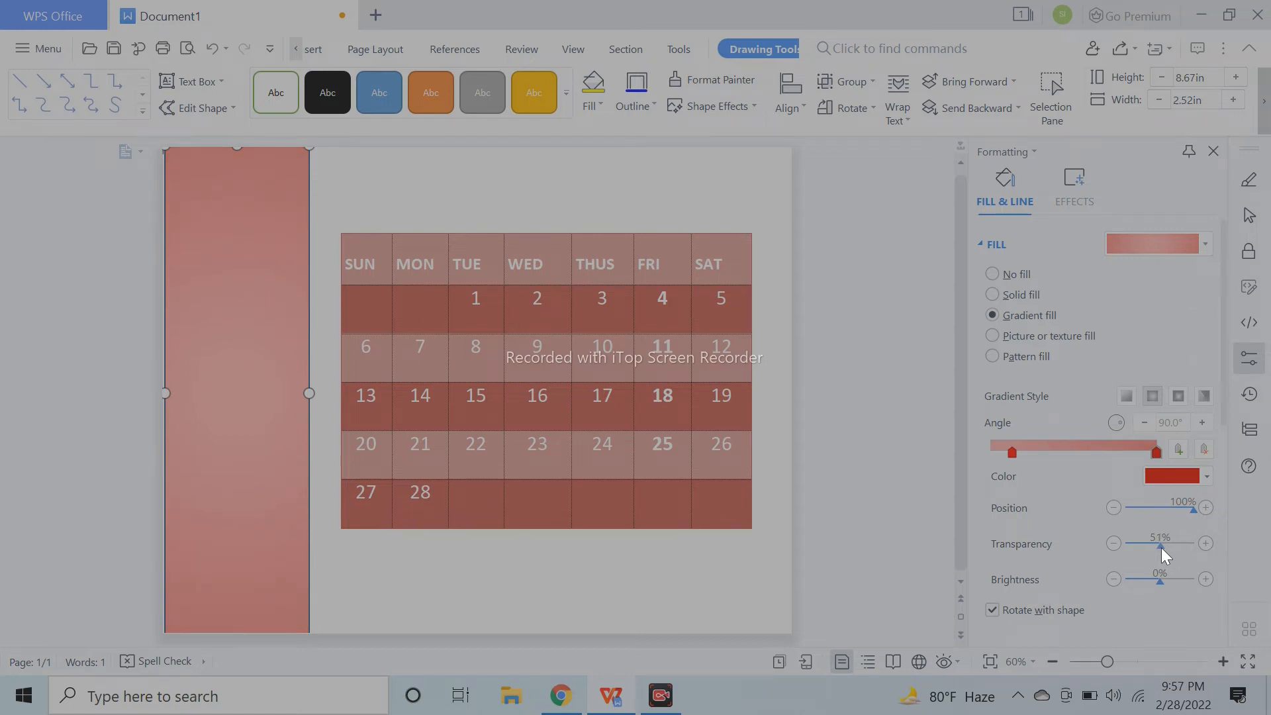
Remove the outline from the side panel
scroll(1085, 395, down, 5)
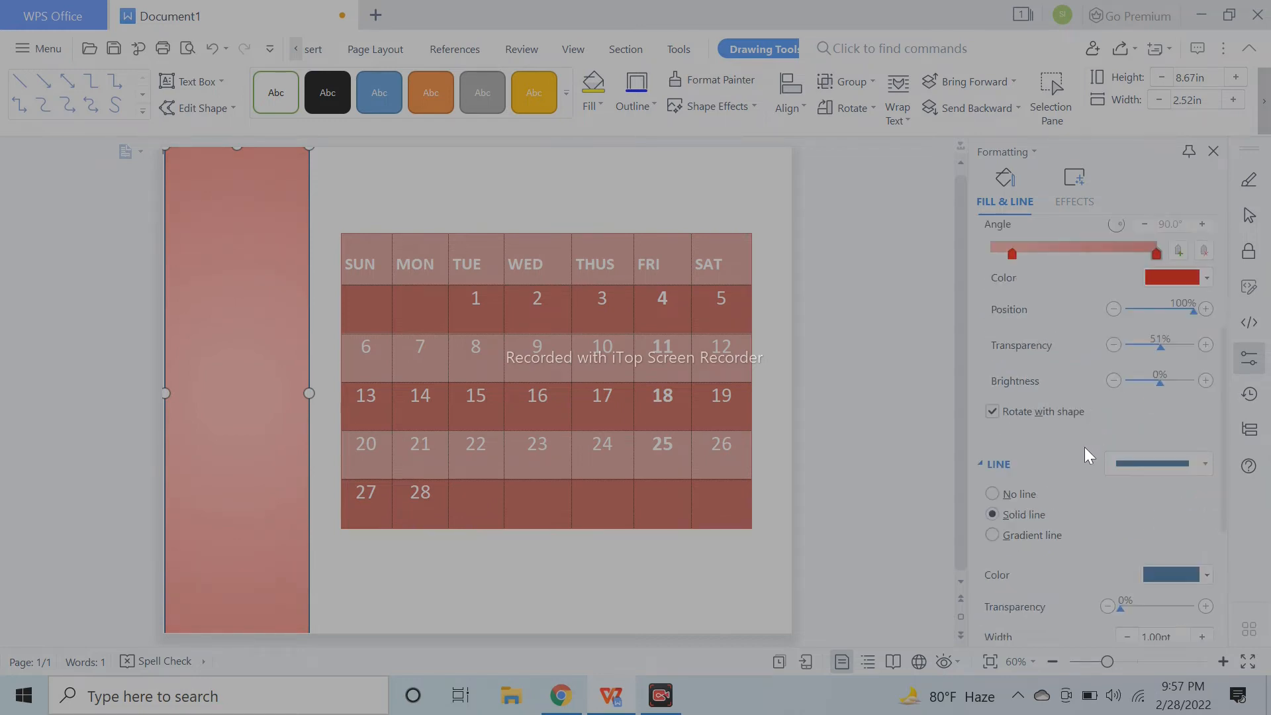
click(1033, 492)
click(854, 388)
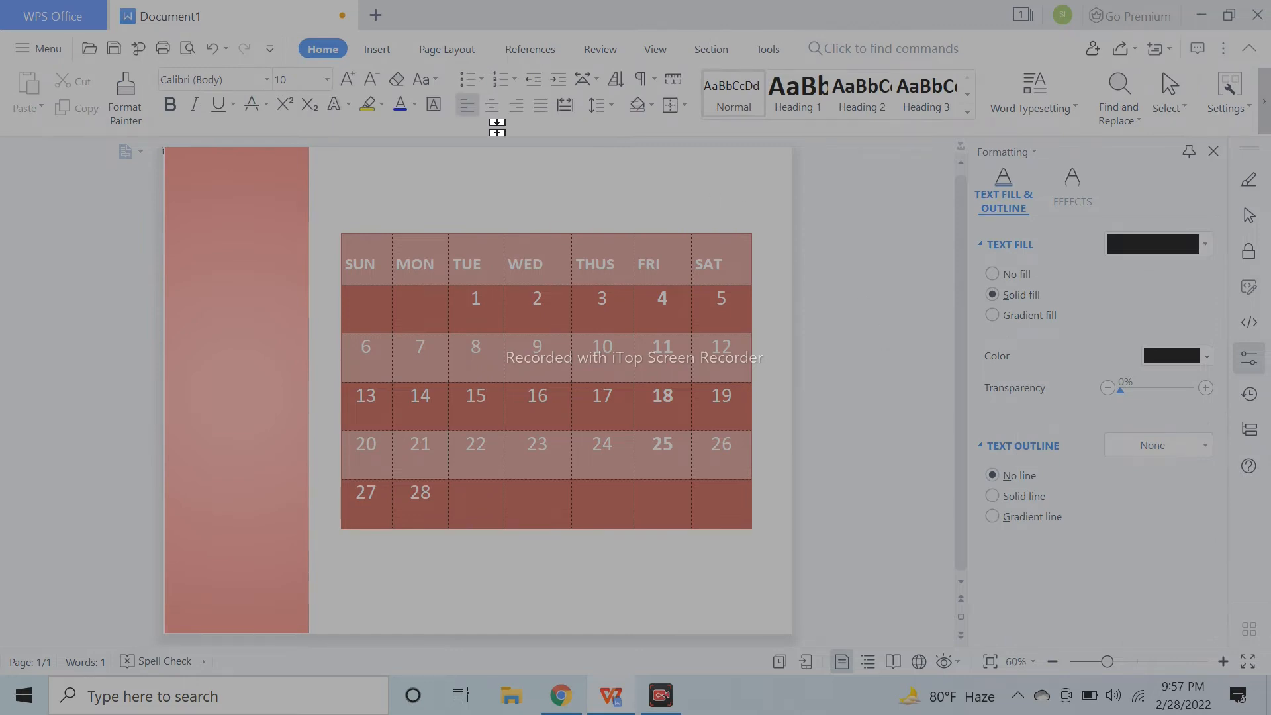
click(391, 53)
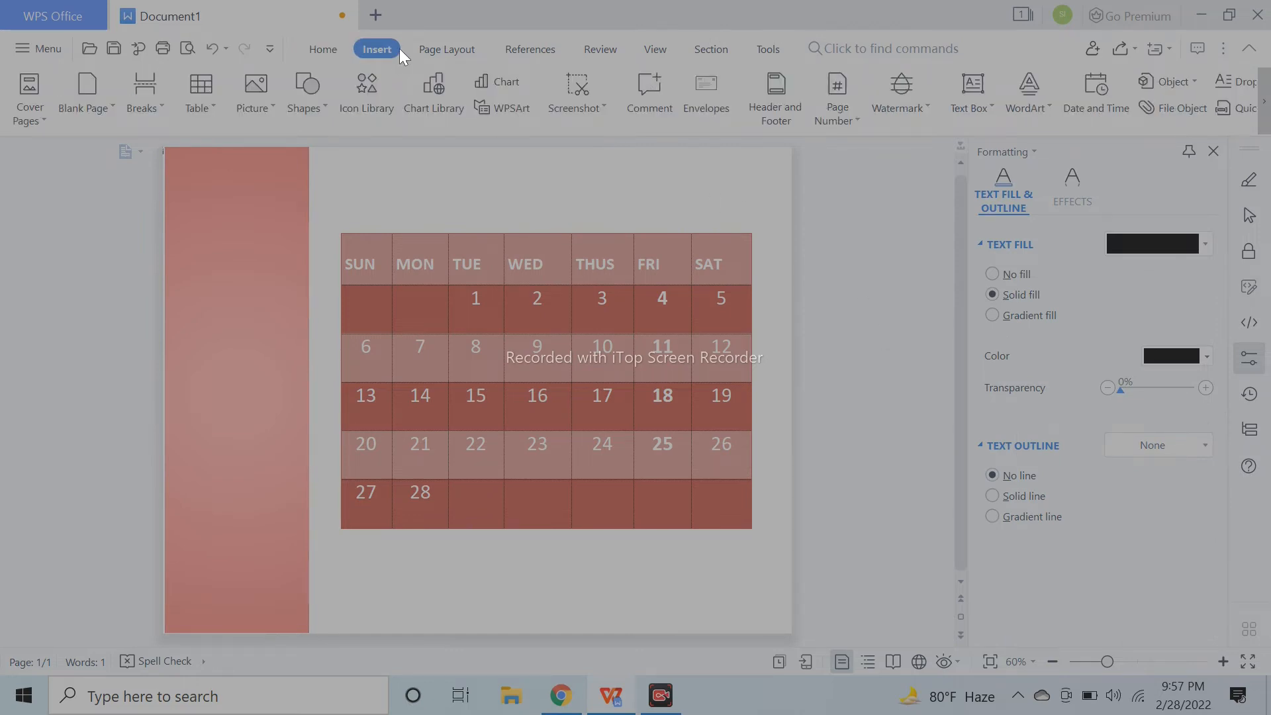
Draw a circle about 1.70 in high and 1.75 in wide across the inner edge of the red side panel
click(301, 105)
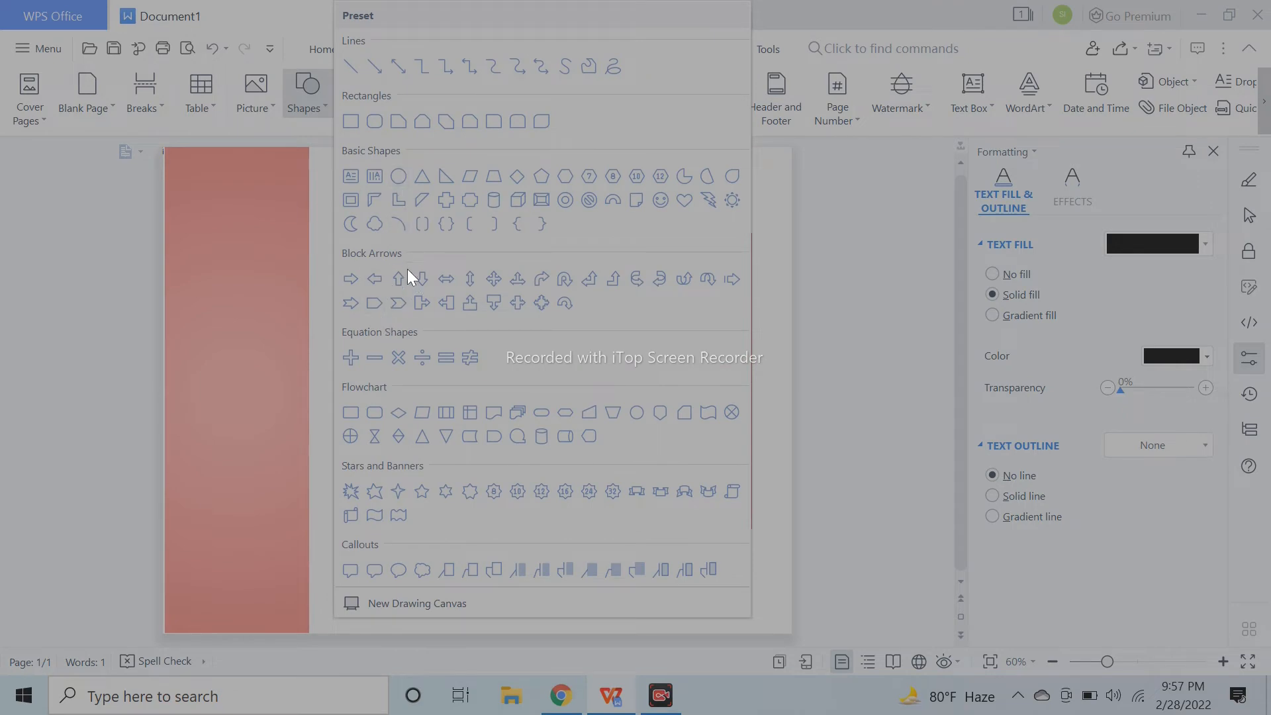
click(395, 175)
drag(250, 302, 358, 411)
drag(312, 364, 308, 367)
drag(346, 411, 339, 400)
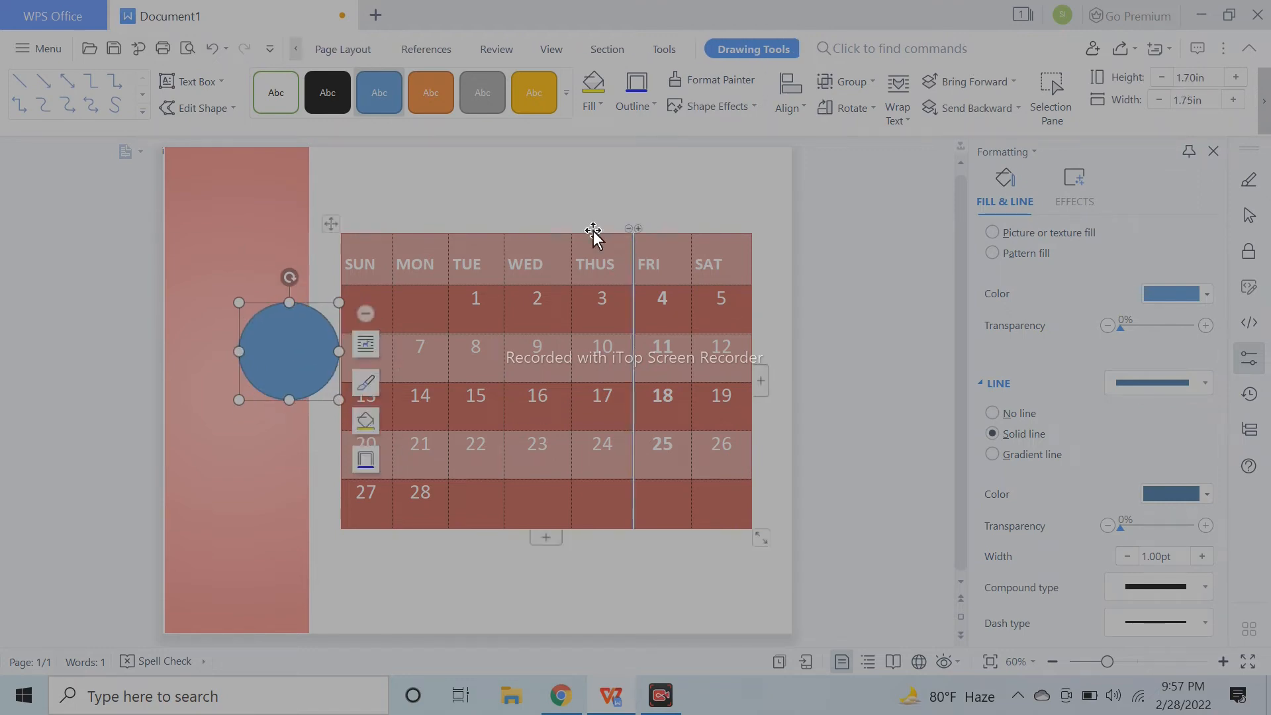
Nudge the calendar table to the right, away from the blue circle
click(332, 223)
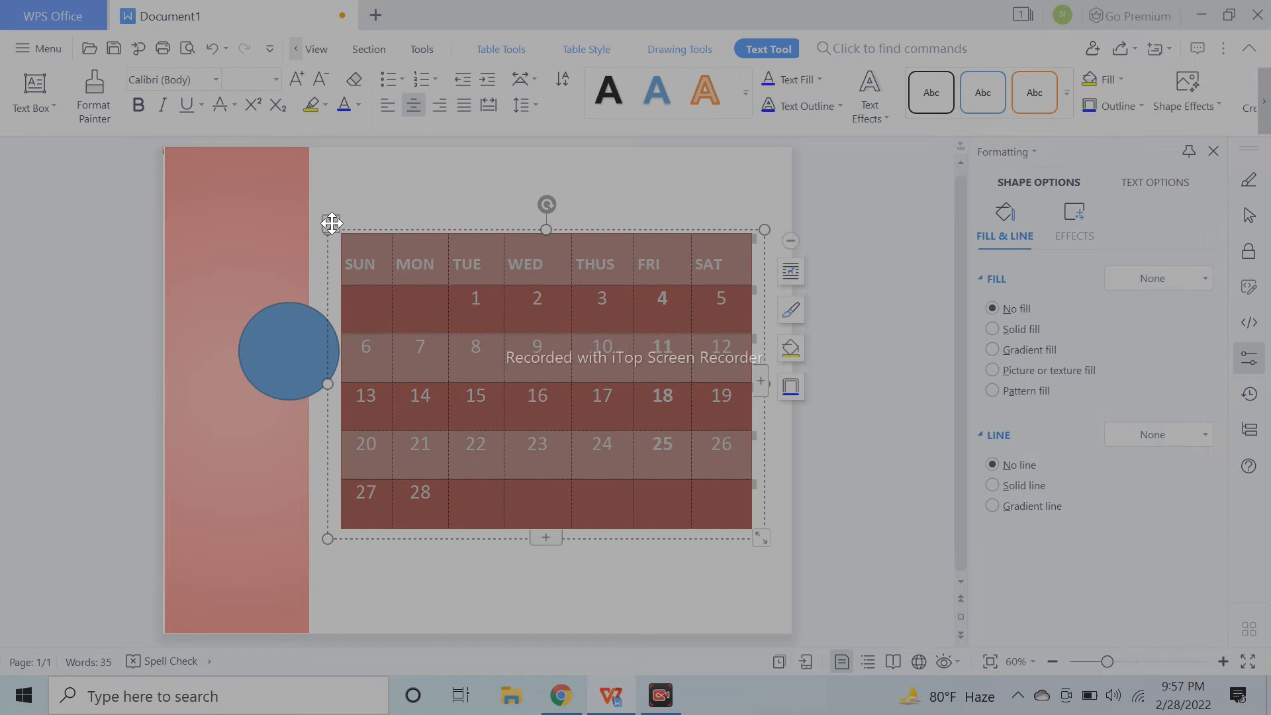
click(697, 539)
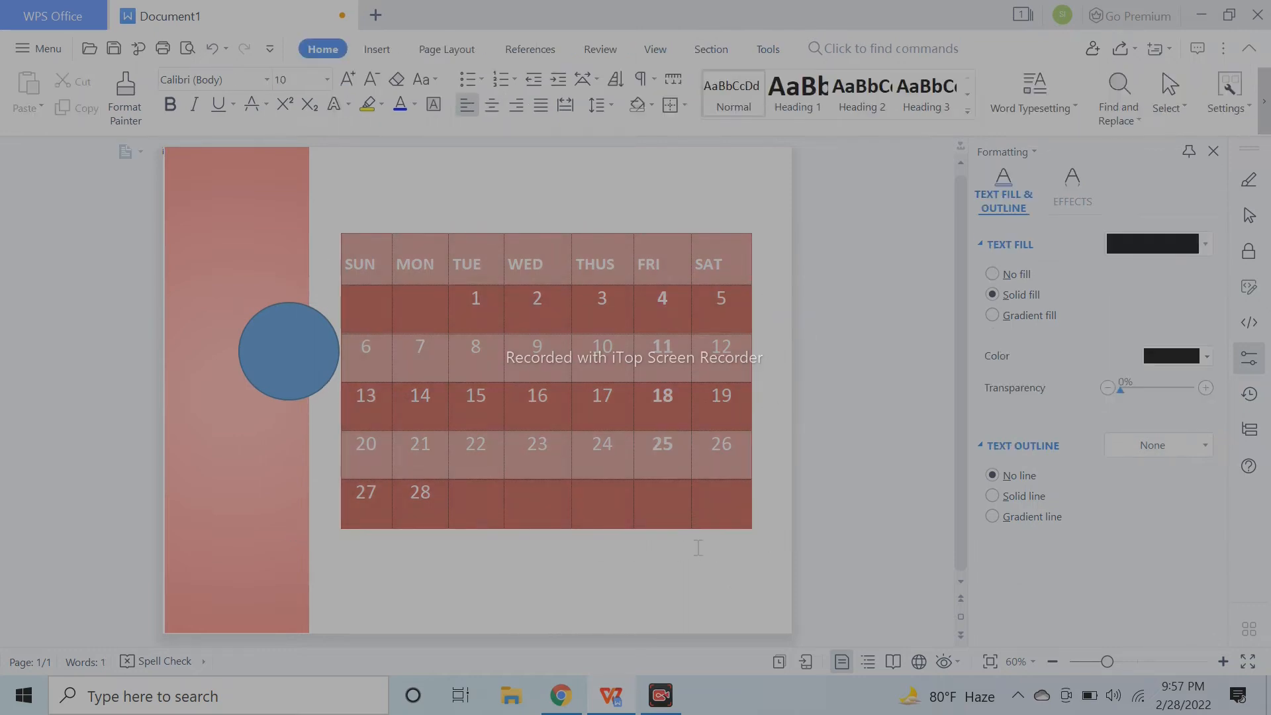
key(Right)
key(Right)
key(Right)
key(Right)
key(Right)
key(Right)
key(Right)
key(Right)
key(Right)
key(Right)
key(Right)
key(Right)
key(Right)
key(Right)
key(Right)
key(Right)
key(Right)
key(Right)
key(Right)
key(Right)
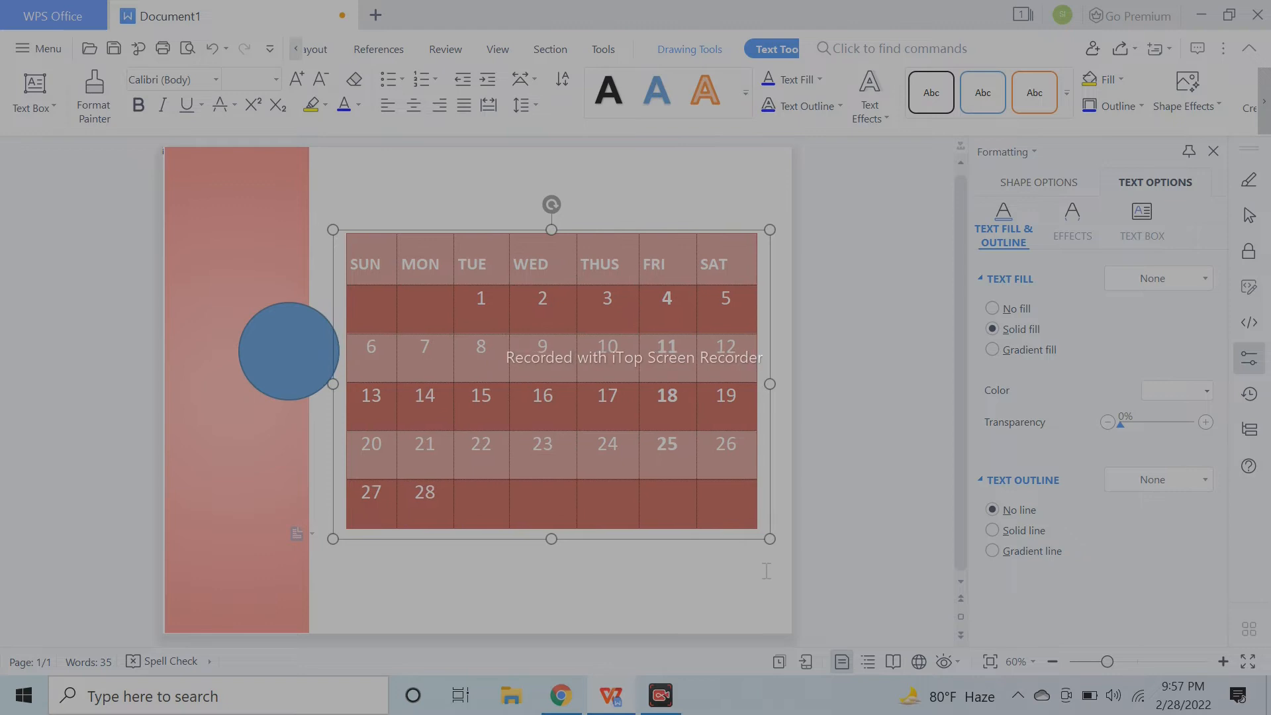
key(Right)
key(Right)
key(Right)
key(Left)
key(Left)
key(Left)
key(Left)
key(Left)
click(769, 495)
Shift the red side panel slightly left so it meets the page's left edge
click(193, 261)
drag(161, 395, 159, 395)
click(832, 362)
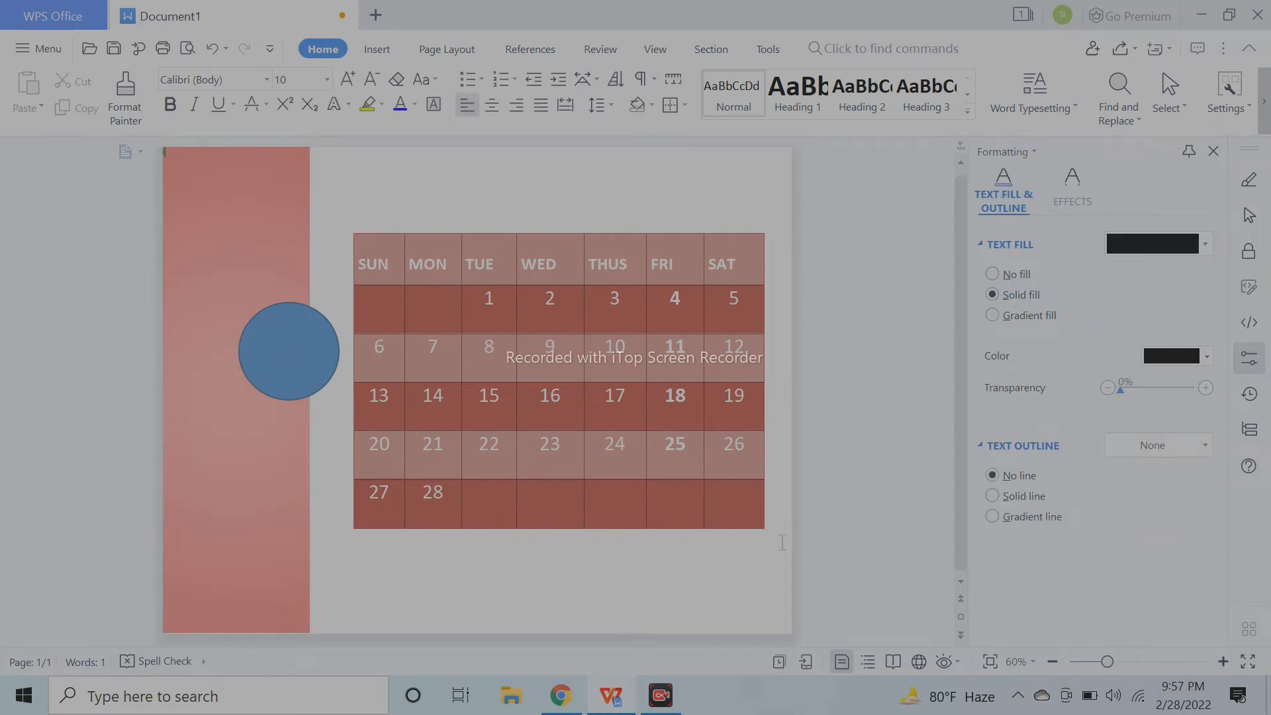
Shrink the calendar table slightly from its lower-right corner
click(770, 534)
drag(769, 533, 750, 511)
click(846, 422)
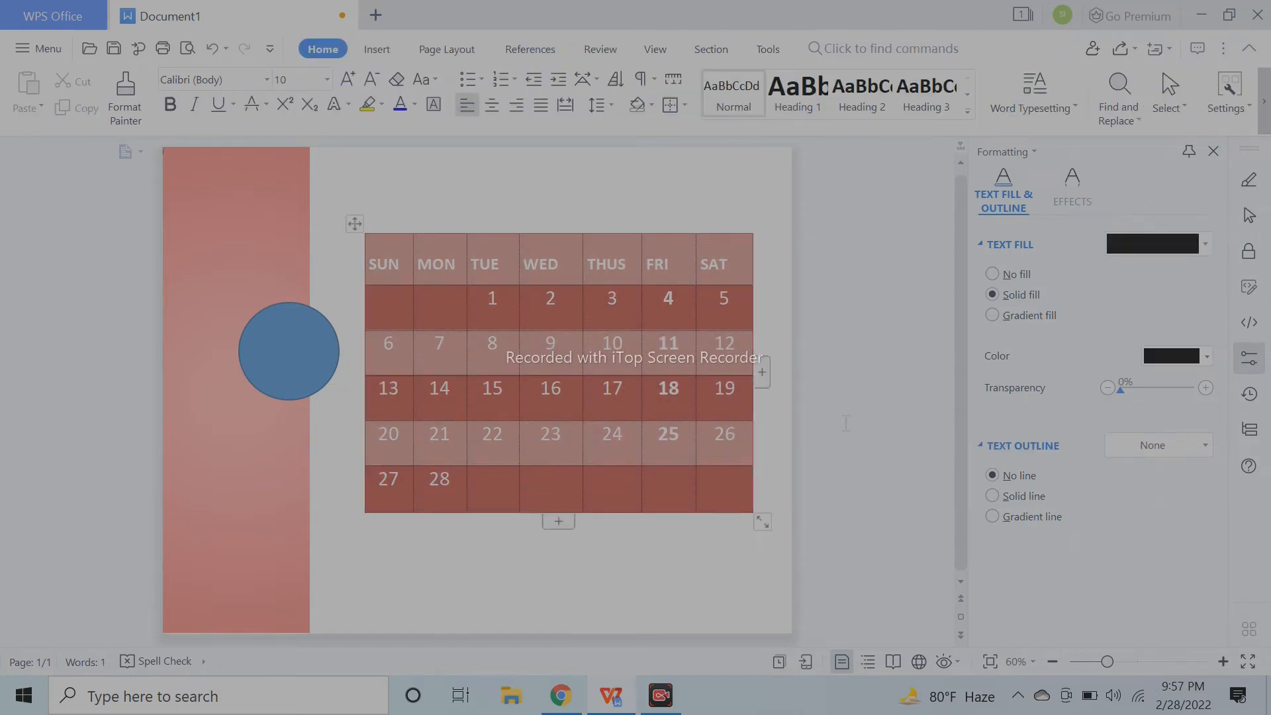
Move the circle slightly down and give it the red gradient fill with 0% transparency on the 100% stop
click(304, 364)
drag(307, 368, 311, 386)
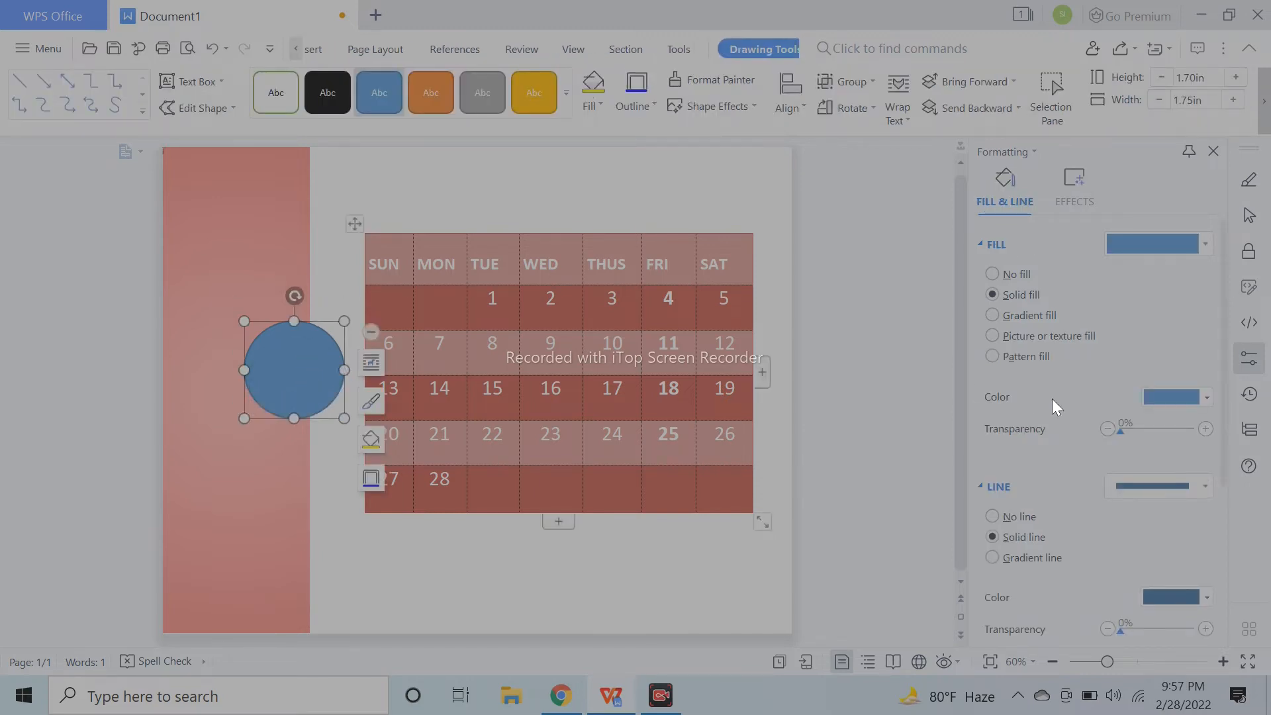
click(1164, 482)
click(1165, 486)
click(1026, 314)
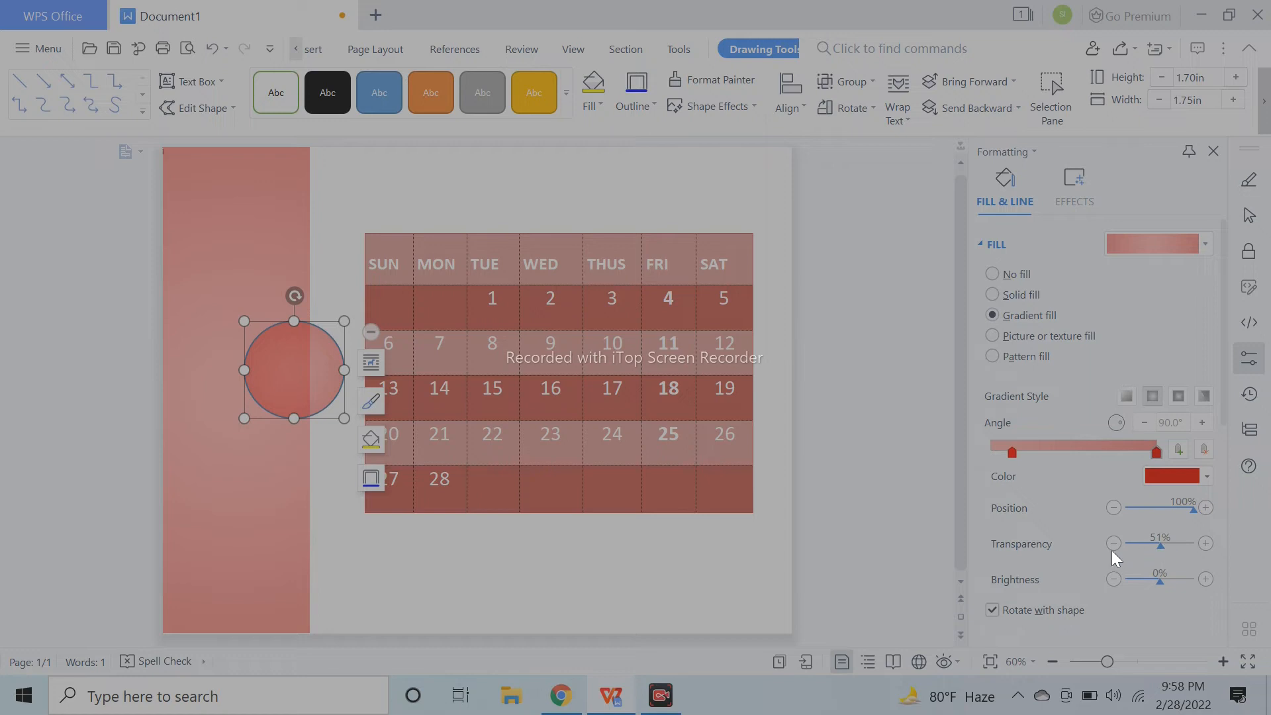
drag(1159, 550, 1055, 545)
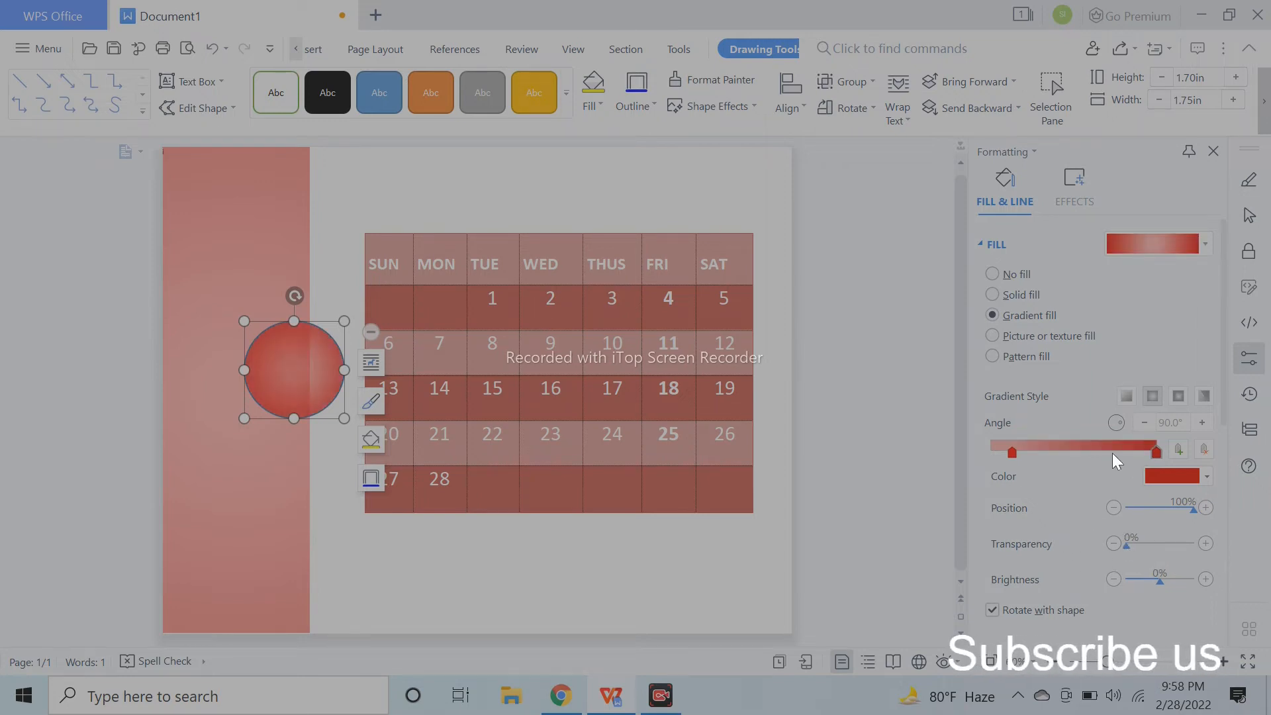
Add an outer shadow beneath the circle using the preset with a 90° angle
click(1071, 184)
click(1143, 253)
click(1152, 240)
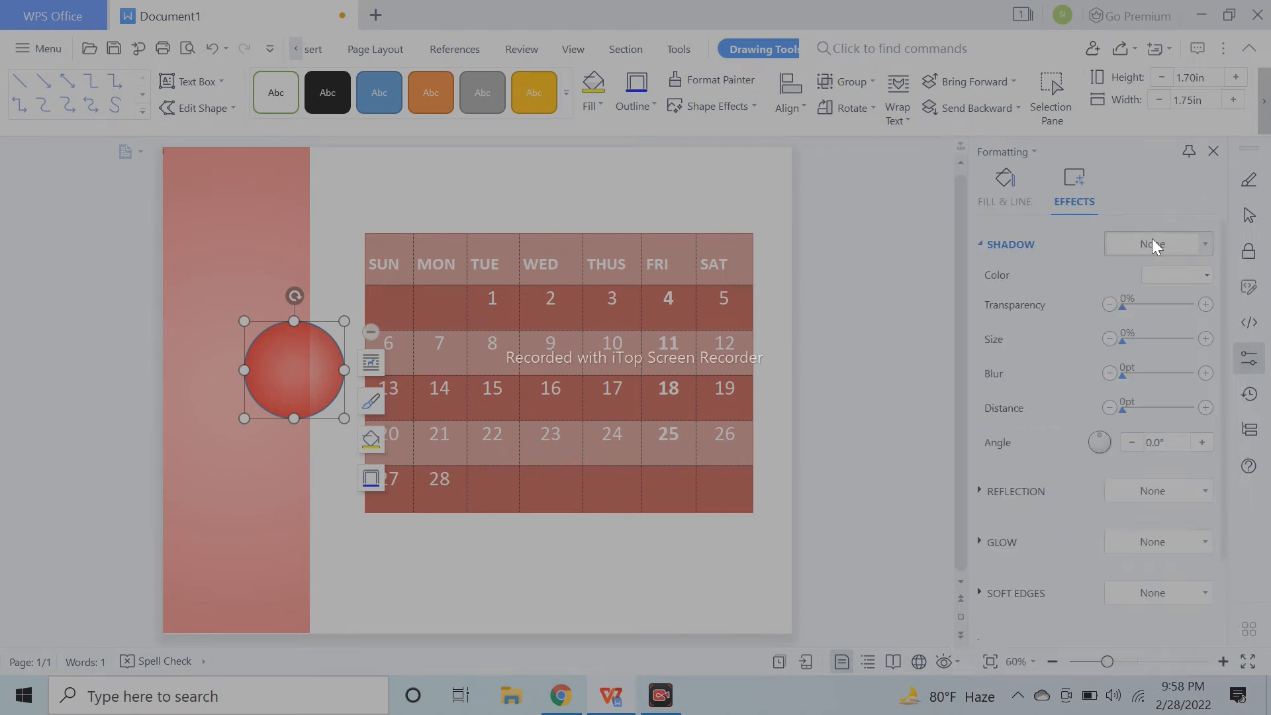
click(1150, 248)
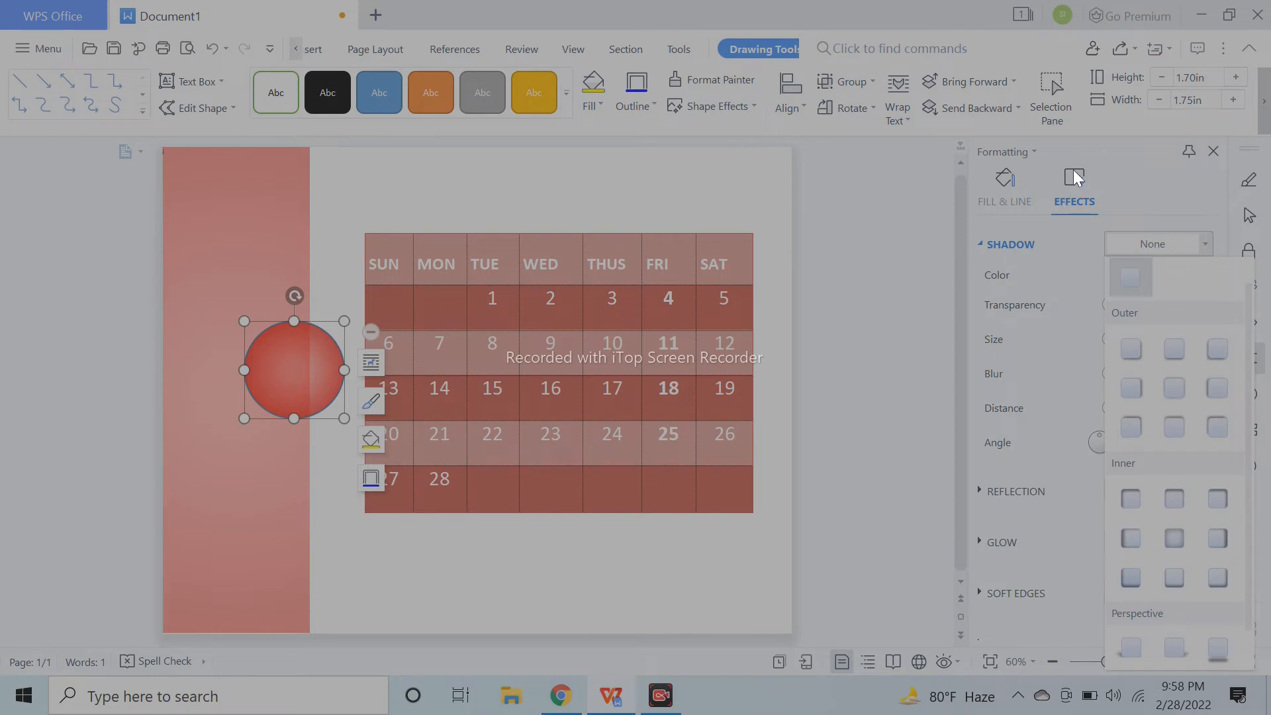
click(979, 245)
click(1127, 243)
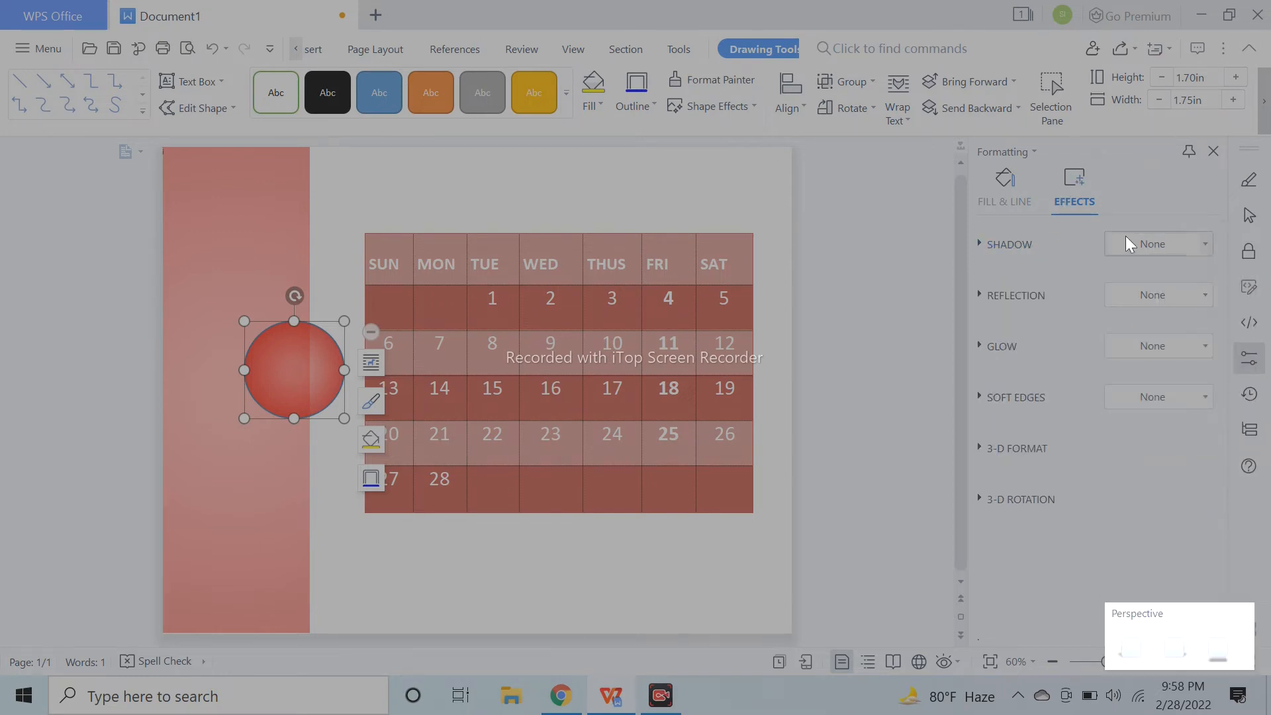
click(1166, 357)
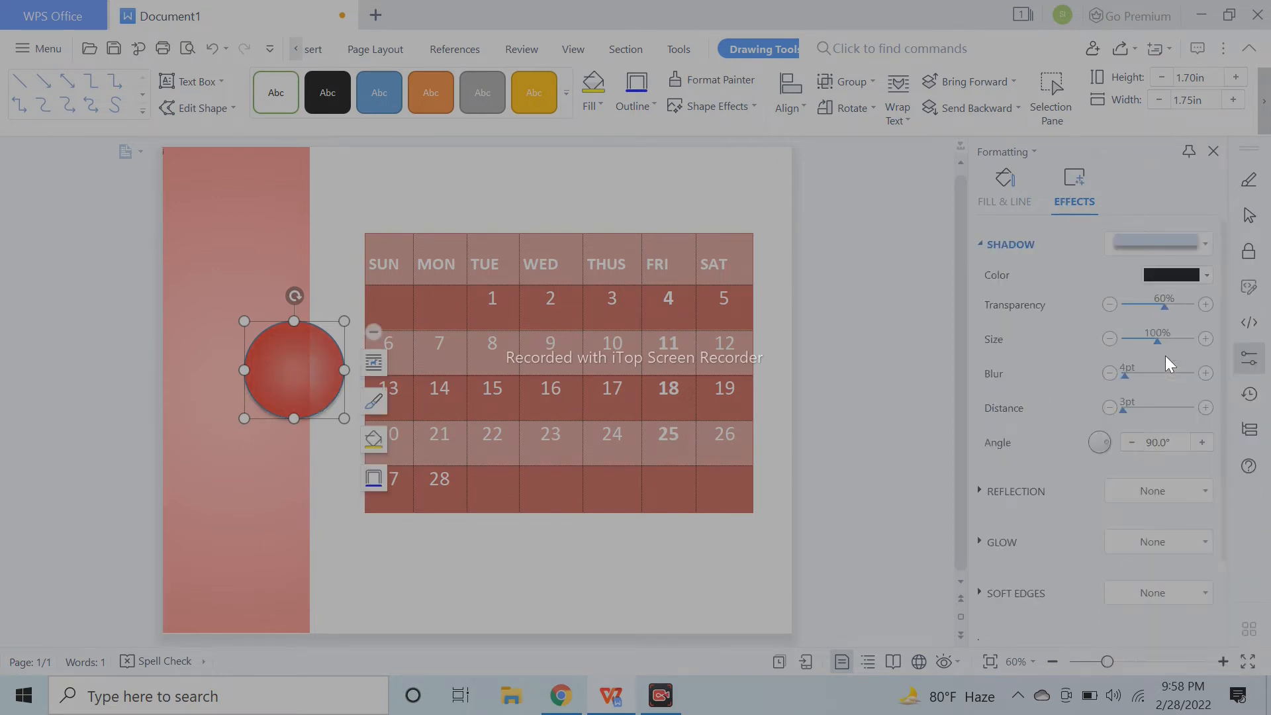
Remove the outline from the red circle
click(1036, 202)
scroll(1058, 486, down, 5)
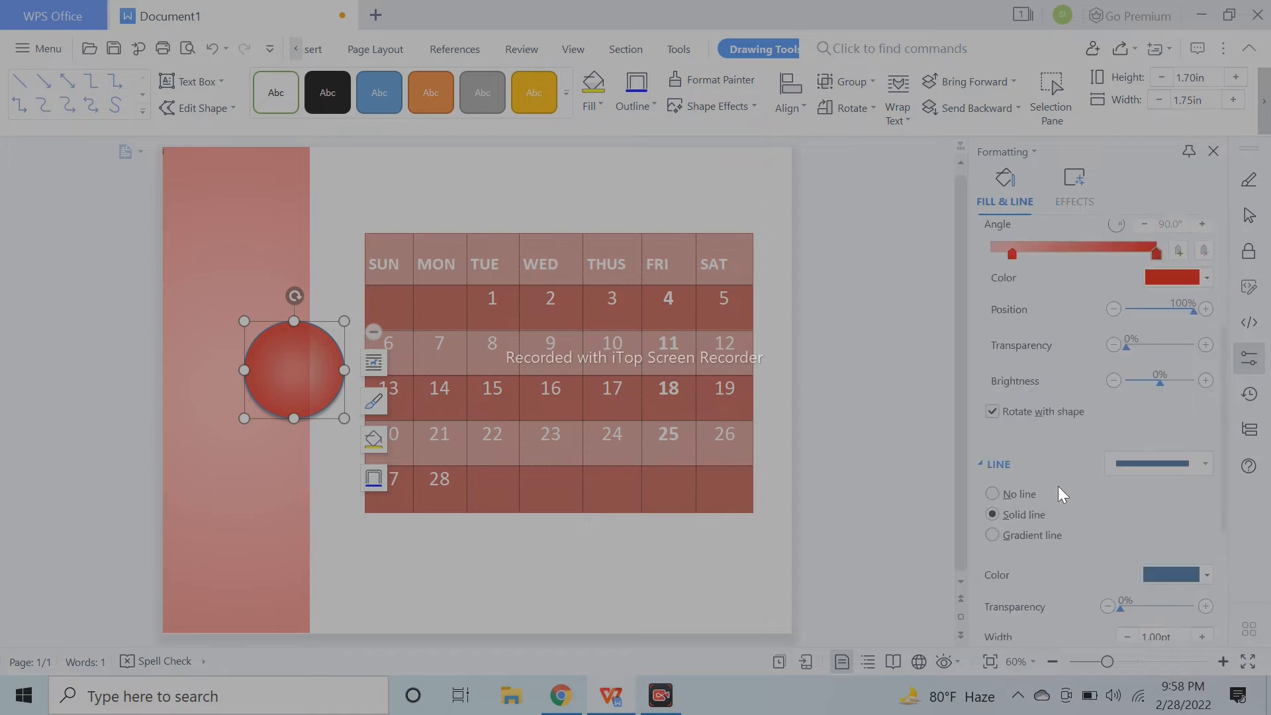
scroll(1019, 495, up, 2)
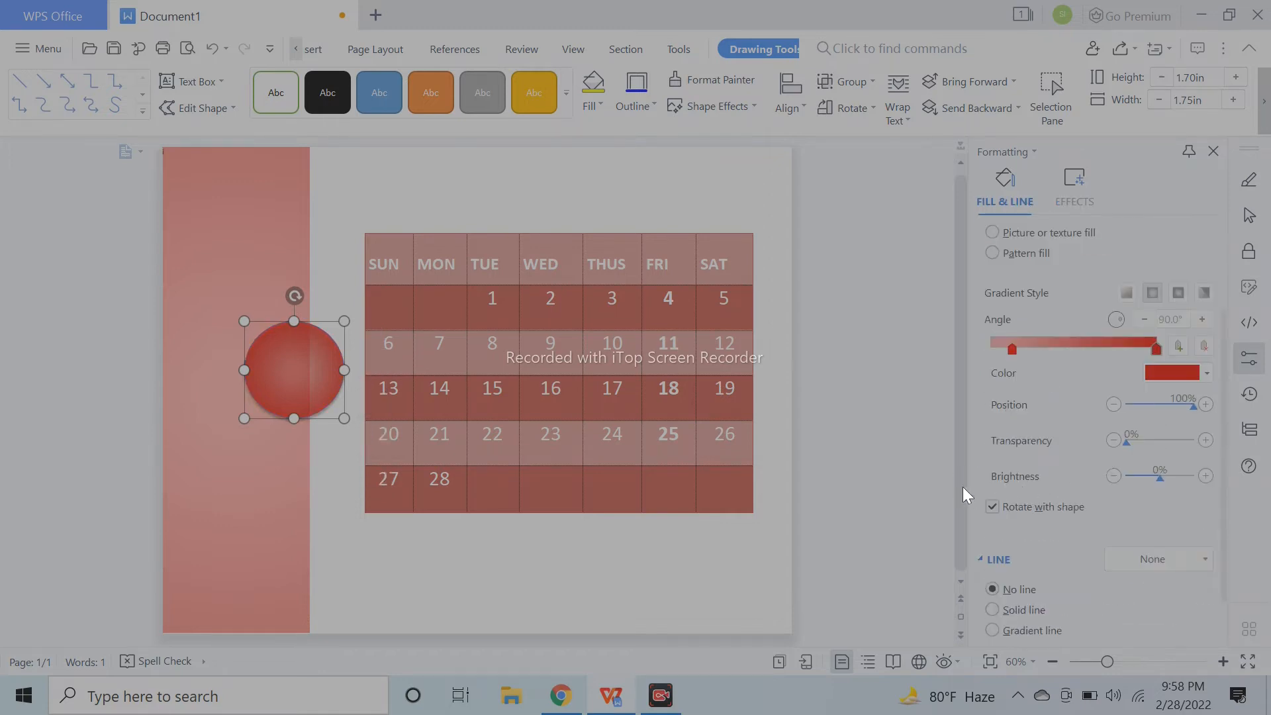
click(376, 385)
click(304, 376)
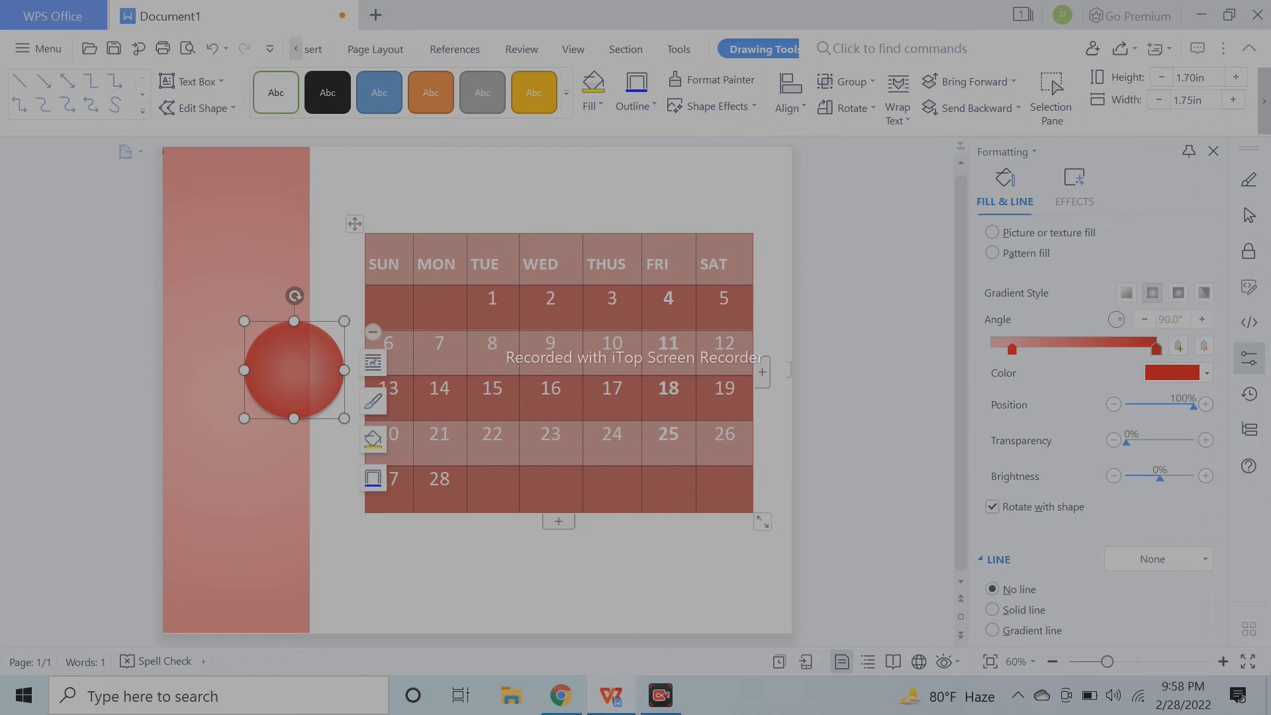
click(894, 352)
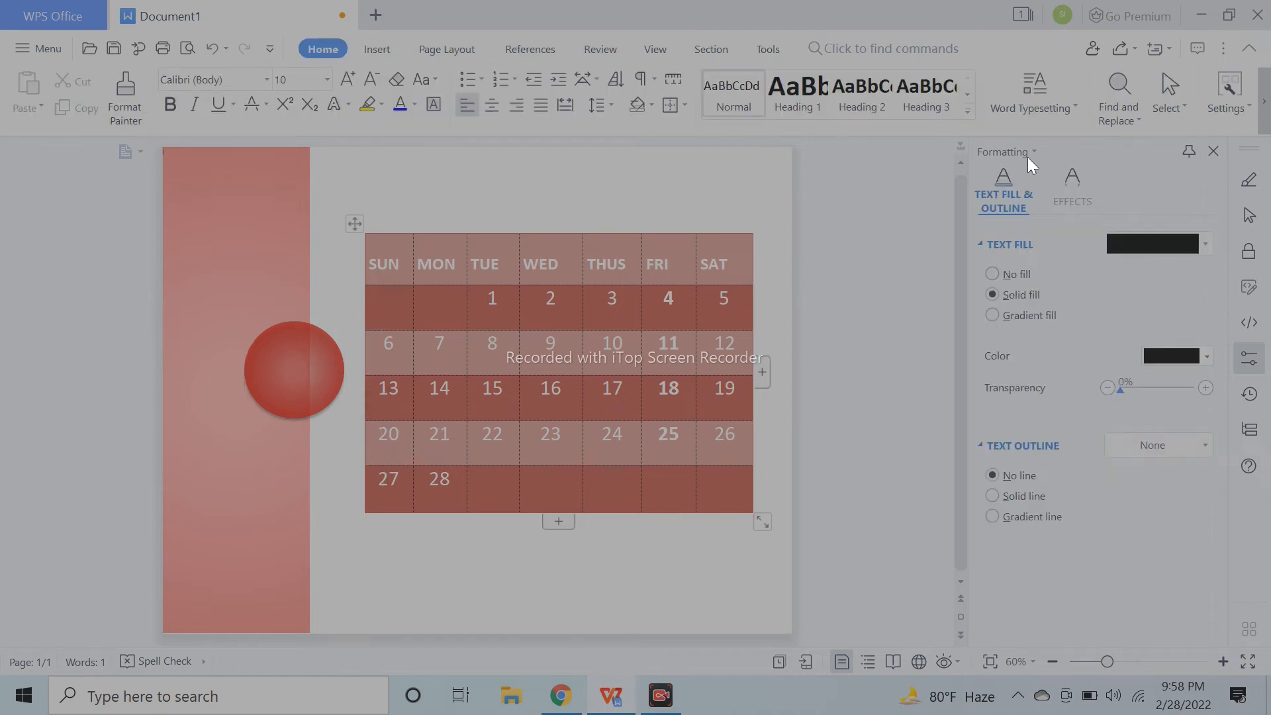
click(1063, 203)
click(1174, 248)
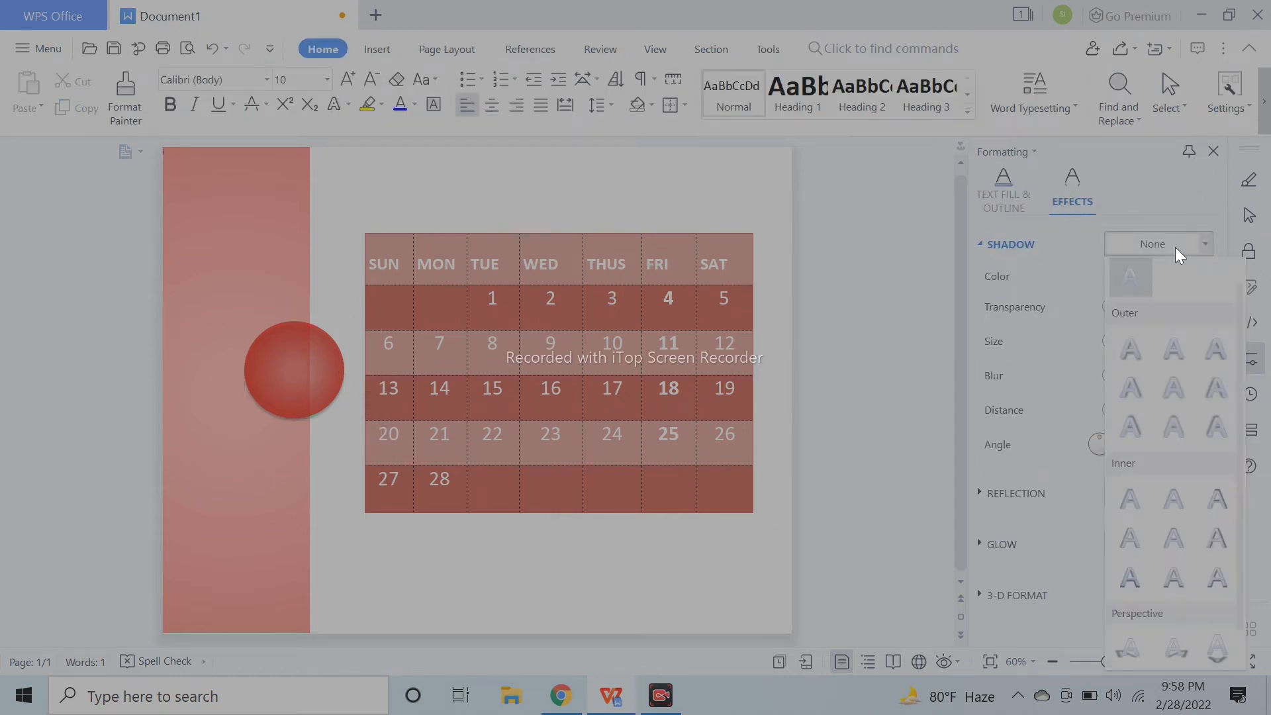
click(1174, 247)
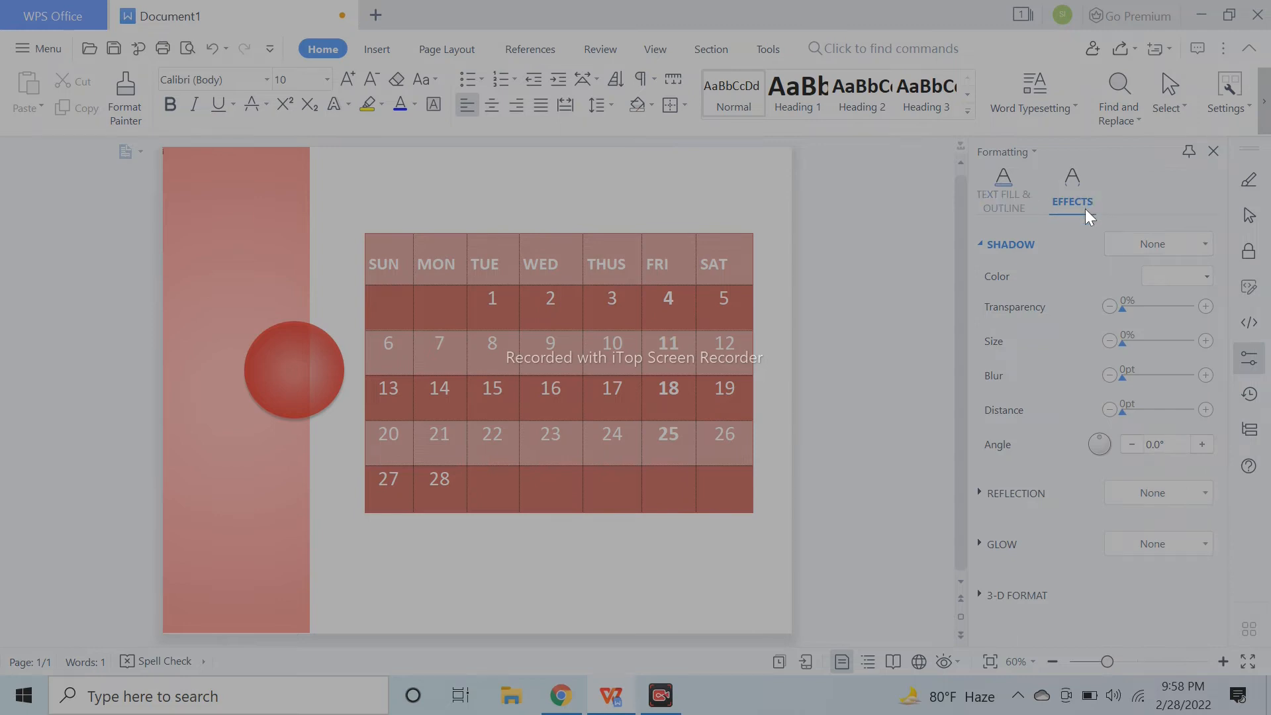
click(1010, 244)
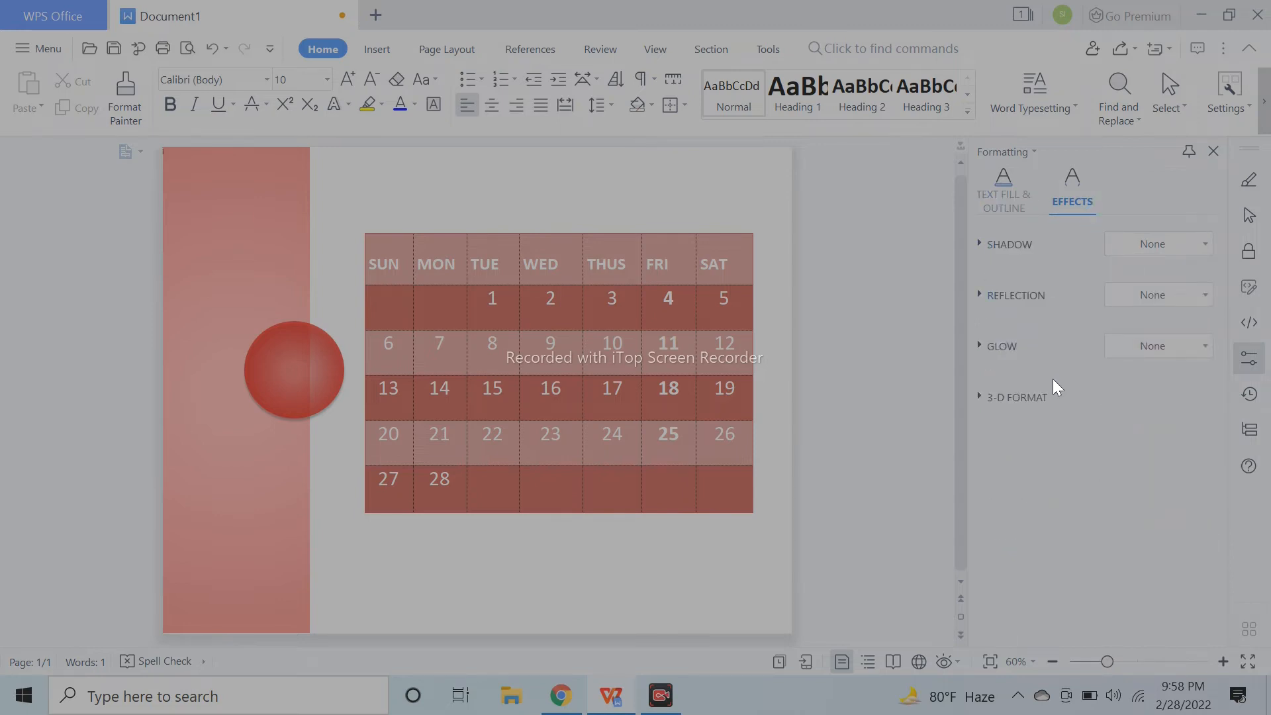
click(1043, 299)
click(1042, 299)
Try a different material and a dark grey depth colour in the text's 3-D format
click(1082, 398)
click(1026, 512)
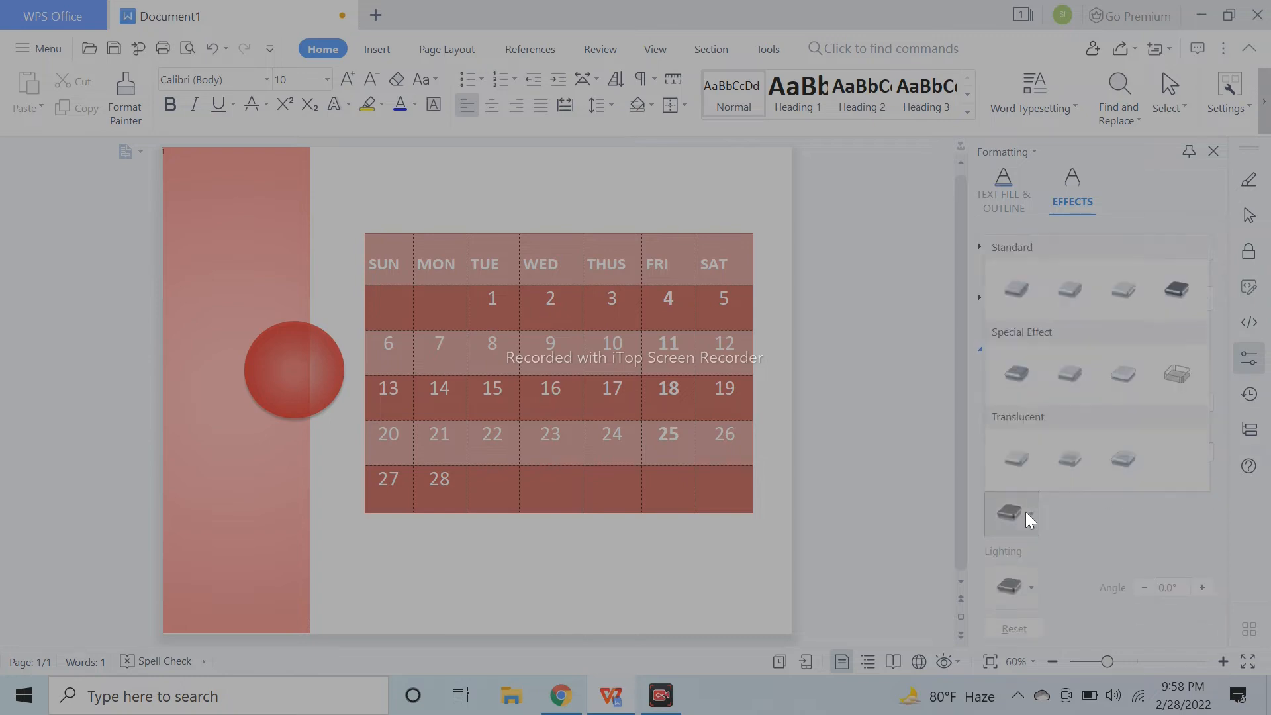
click(1091, 383)
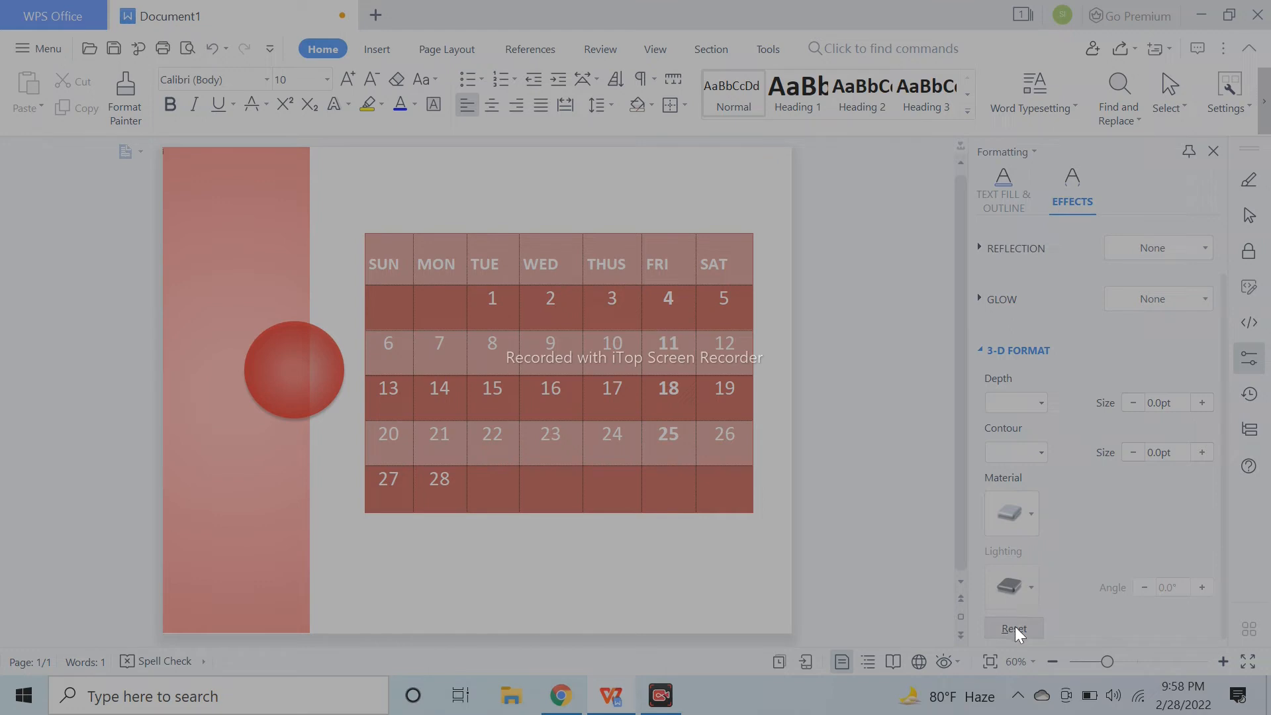
click(1034, 402)
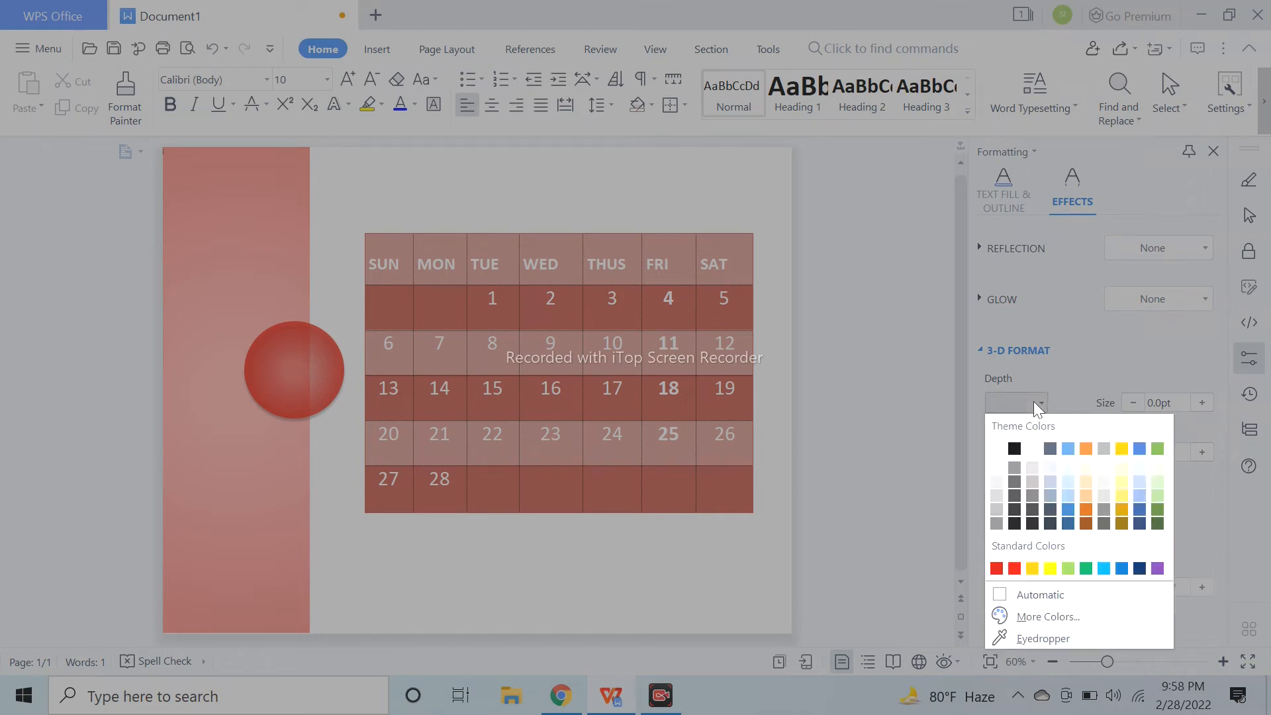
click(1034, 513)
Move the circle's outer red gradient stop inward to a position of about 35%
click(284, 396)
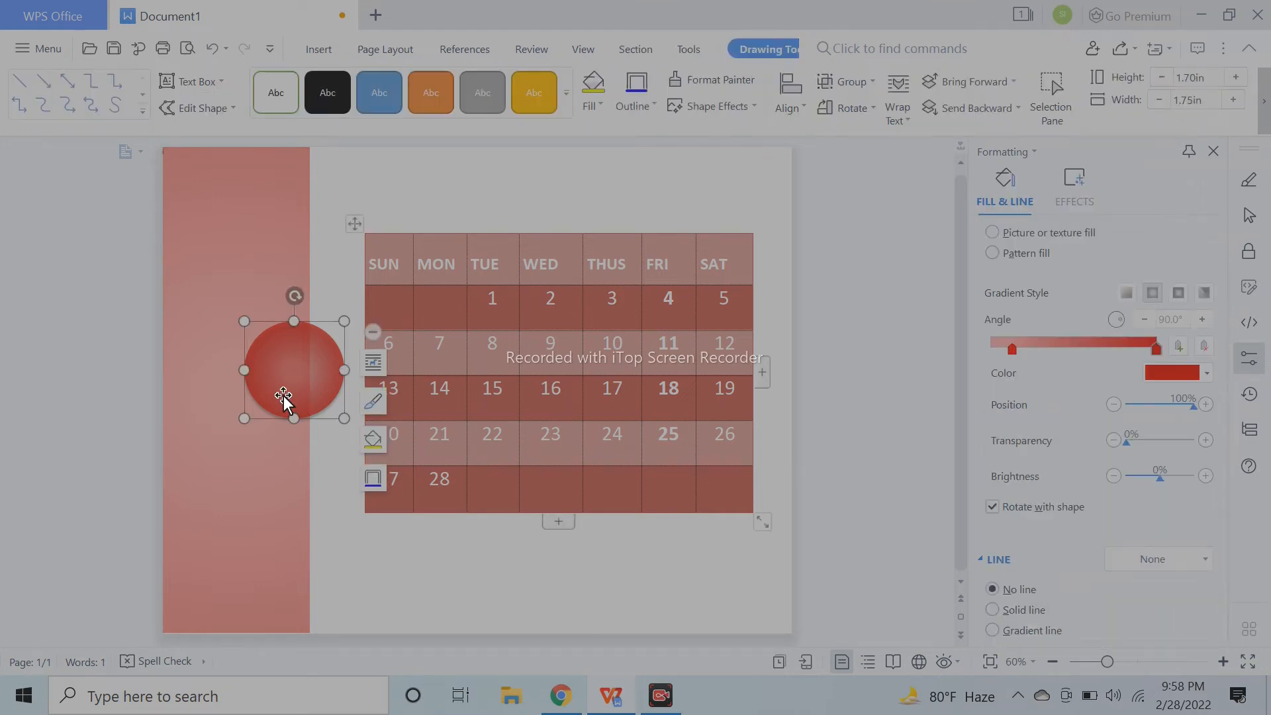
drag(1154, 346, 1028, 374)
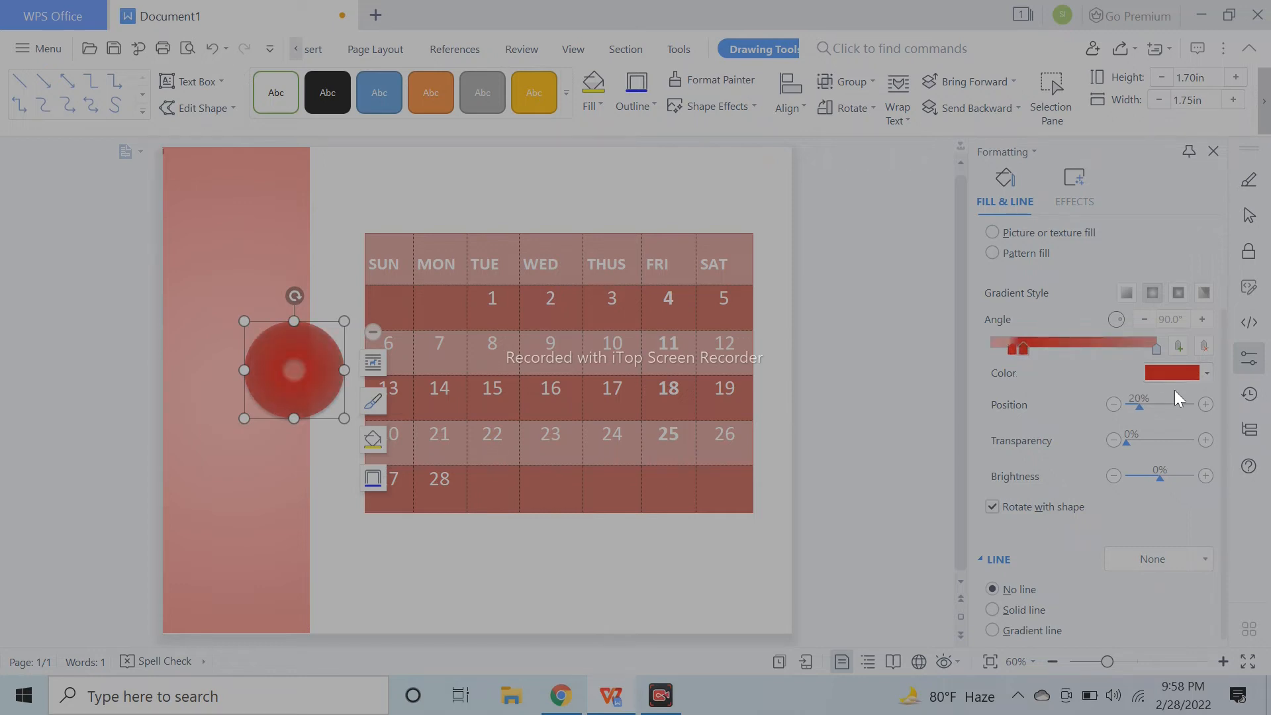
click(1205, 404)
click(1204, 405)
click(1205, 404)
click(1204, 404)
click(1205, 404)
click(1205, 404)
click(1204, 405)
click(1205, 404)
click(1205, 404)
click(1205, 404)
click(1205, 404)
click(1204, 404)
click(1205, 404)
click(1204, 404)
click(1204, 404)
click(1204, 404)
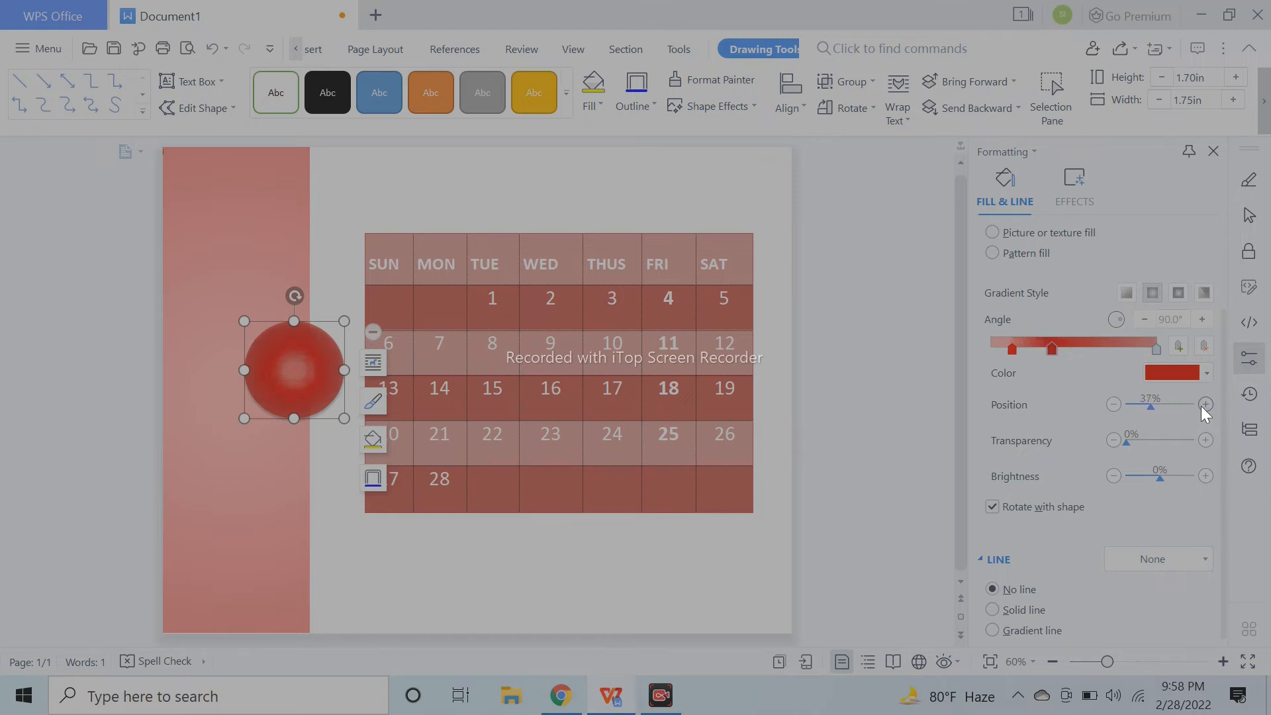
click(1114, 404)
click(1114, 404)
click(949, 389)
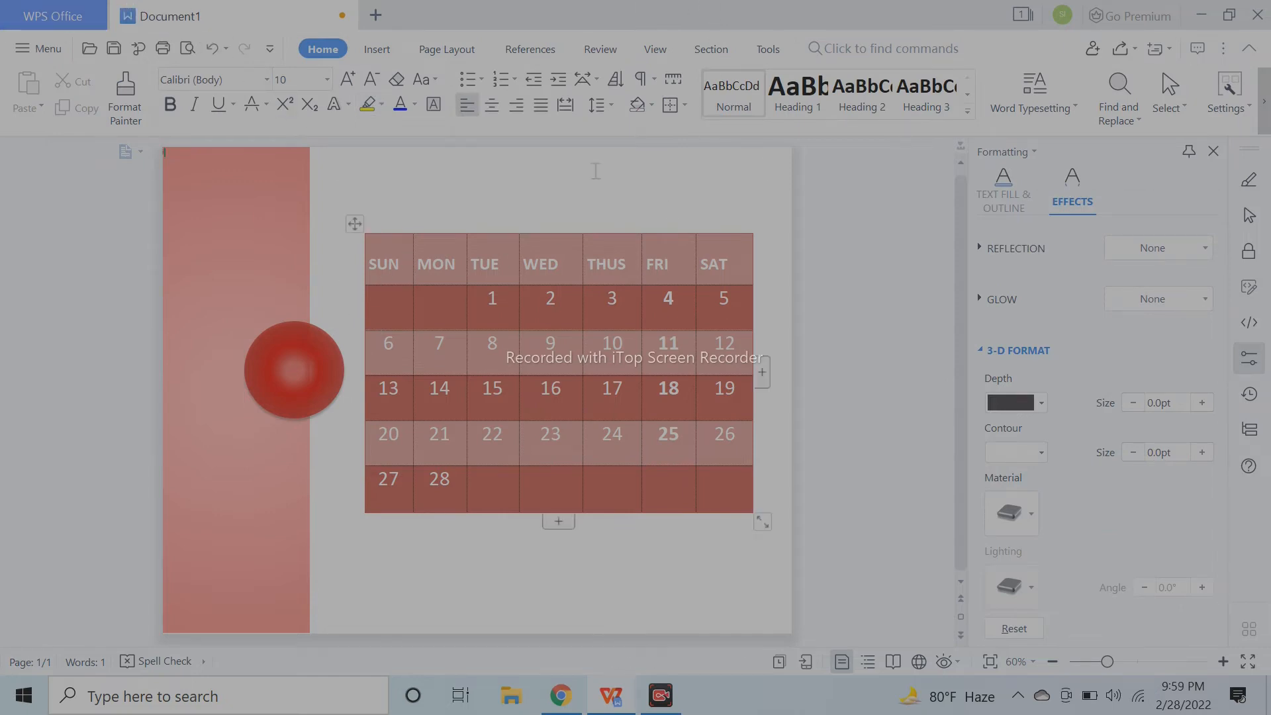
Try a half-frame shape about 4.76 in wide and 0.64 in high above the table, and delete it
click(376, 49)
click(304, 99)
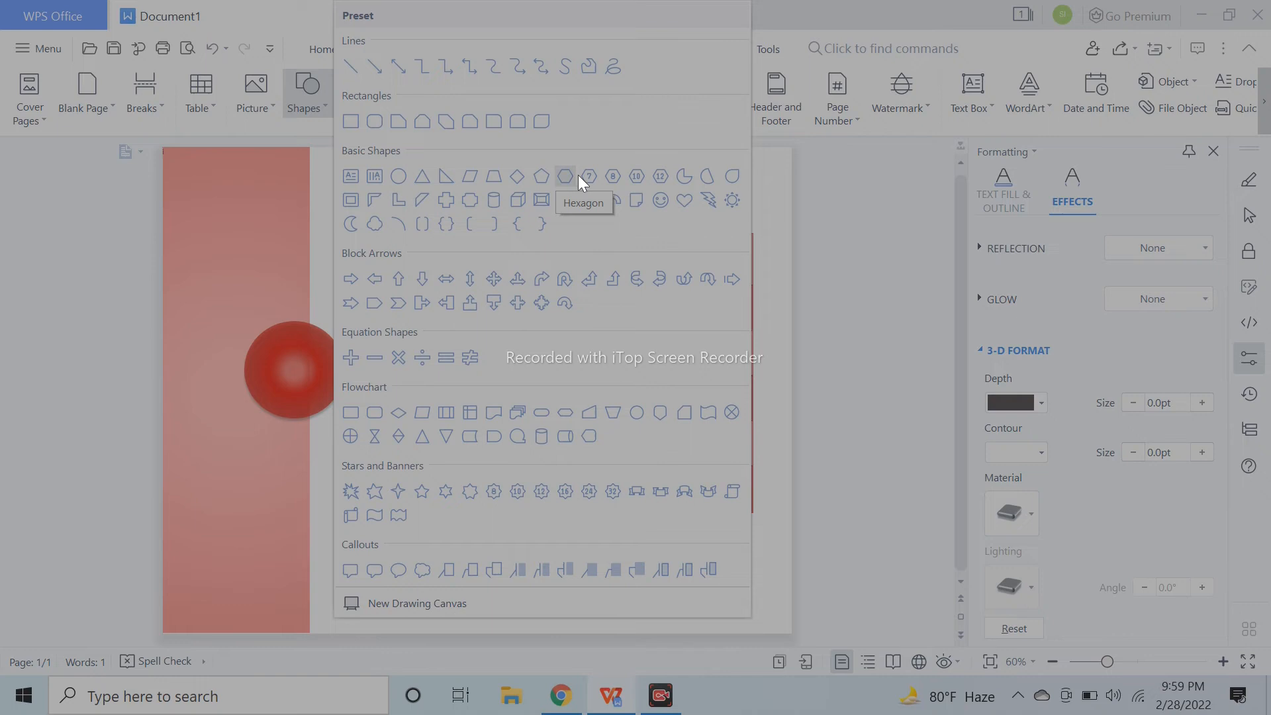
click(400, 200)
mouse_move(488, 162)
mouse_down()
mouse_move(766, 165)
mouse_move(772, 218)
mouse_move(758, 197)
mouse_up()
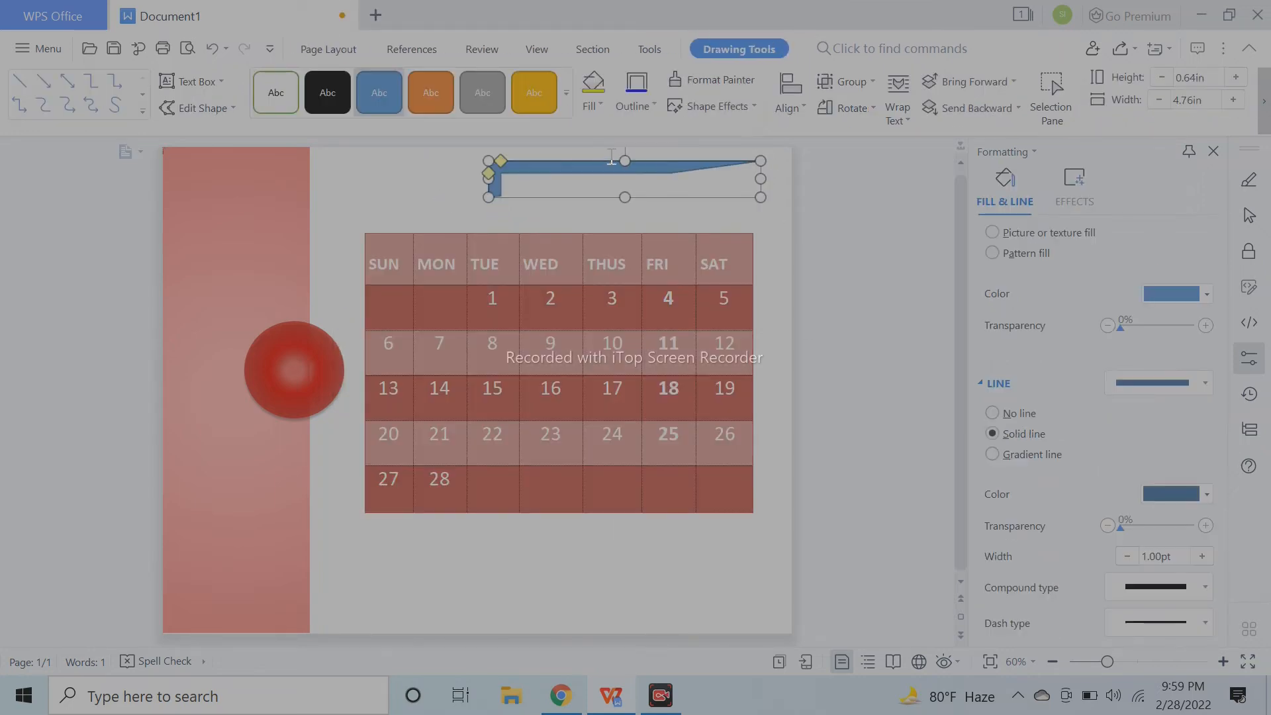
key(Delete)
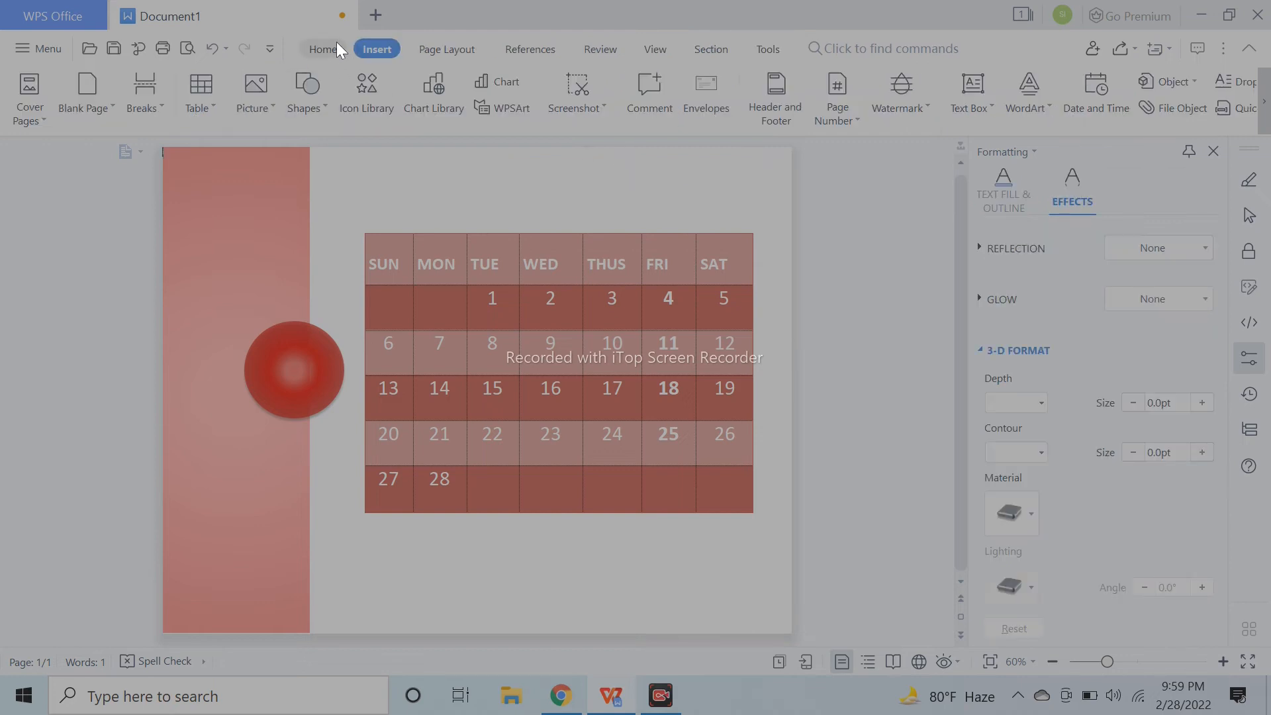
Try a freeform line across the space above the table, and undo it
click(311, 102)
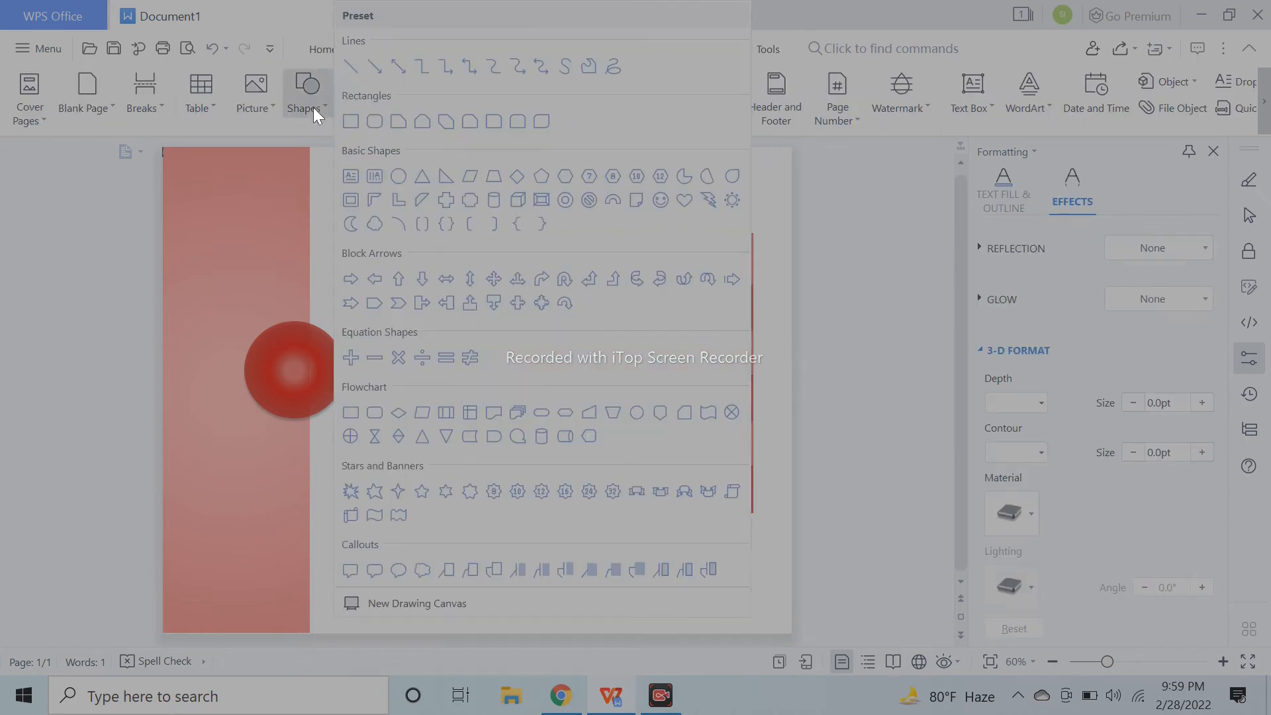
click(587, 68)
mouse_move(499, 163)
mouse_down()
mouse_move(774, 169)
mouse_move(695, 147)
mouse_up()
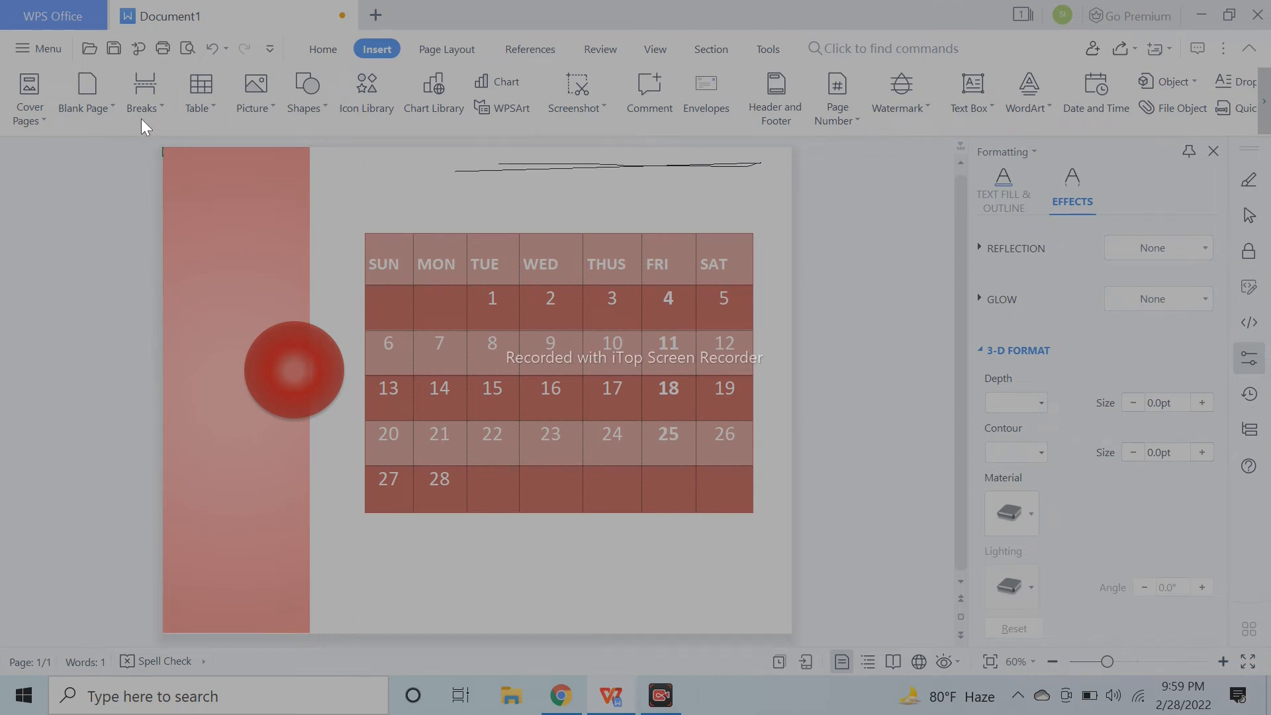
click(213, 47)
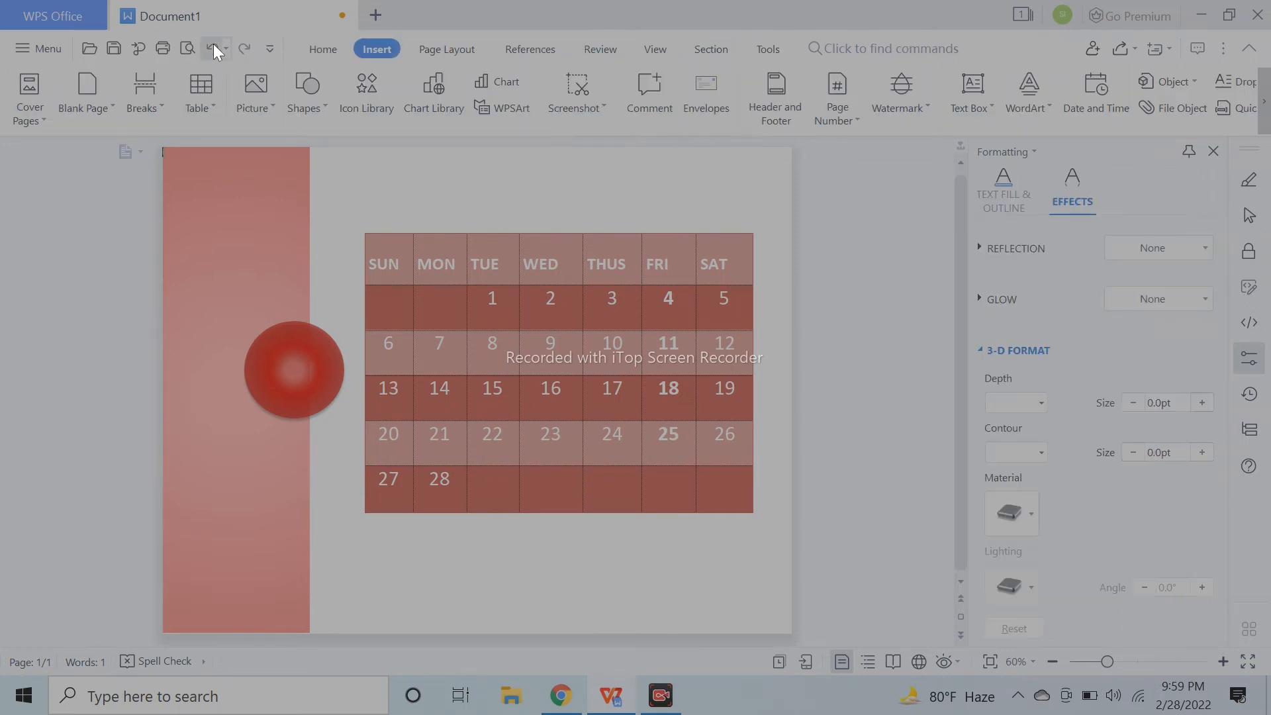
Draw a straight horizontal line about 5.90 in long below the calendar table
click(317, 105)
click(355, 71)
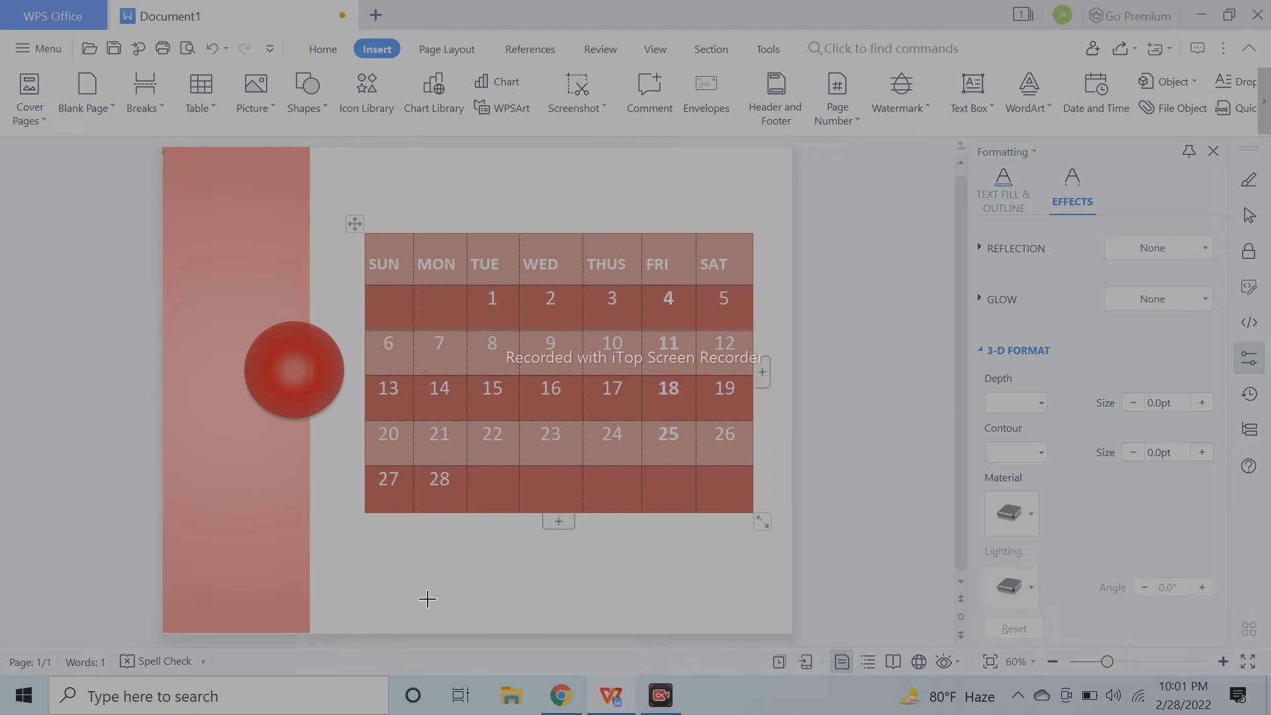
drag(385, 588, 724, 589)
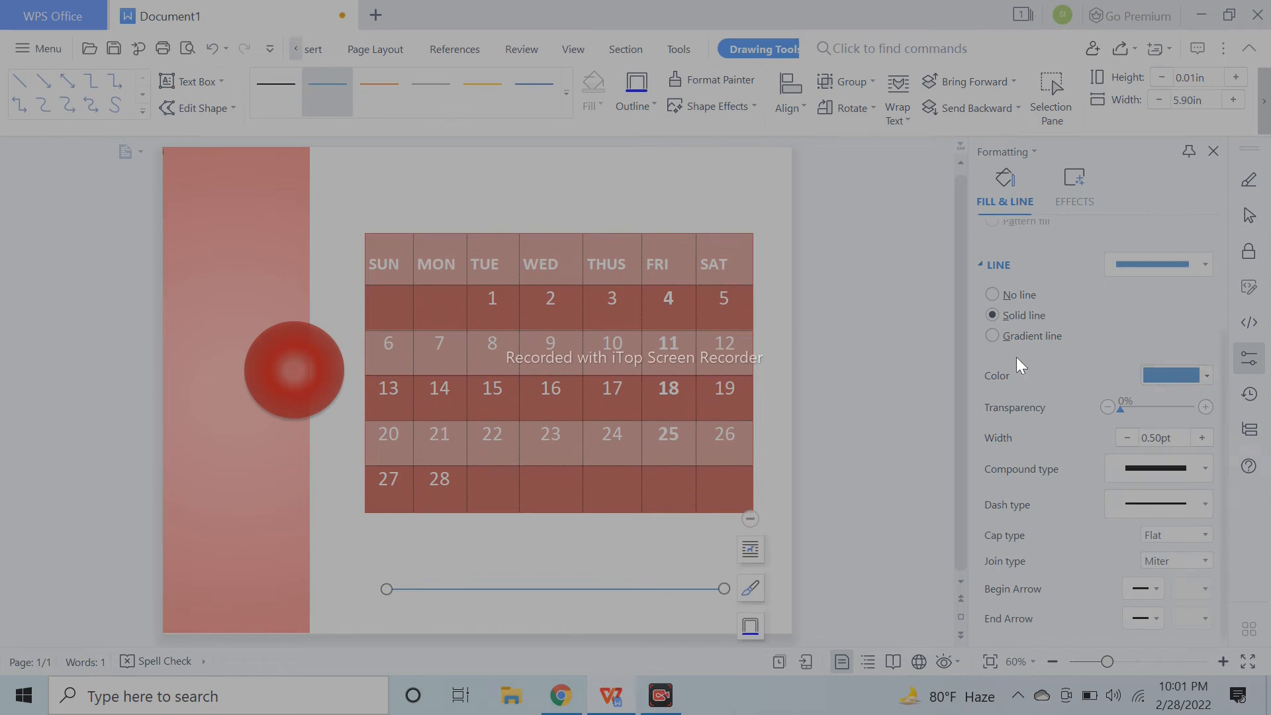
Give the new line a red gradient stroke and set its width to 7.50 pt
click(1030, 335)
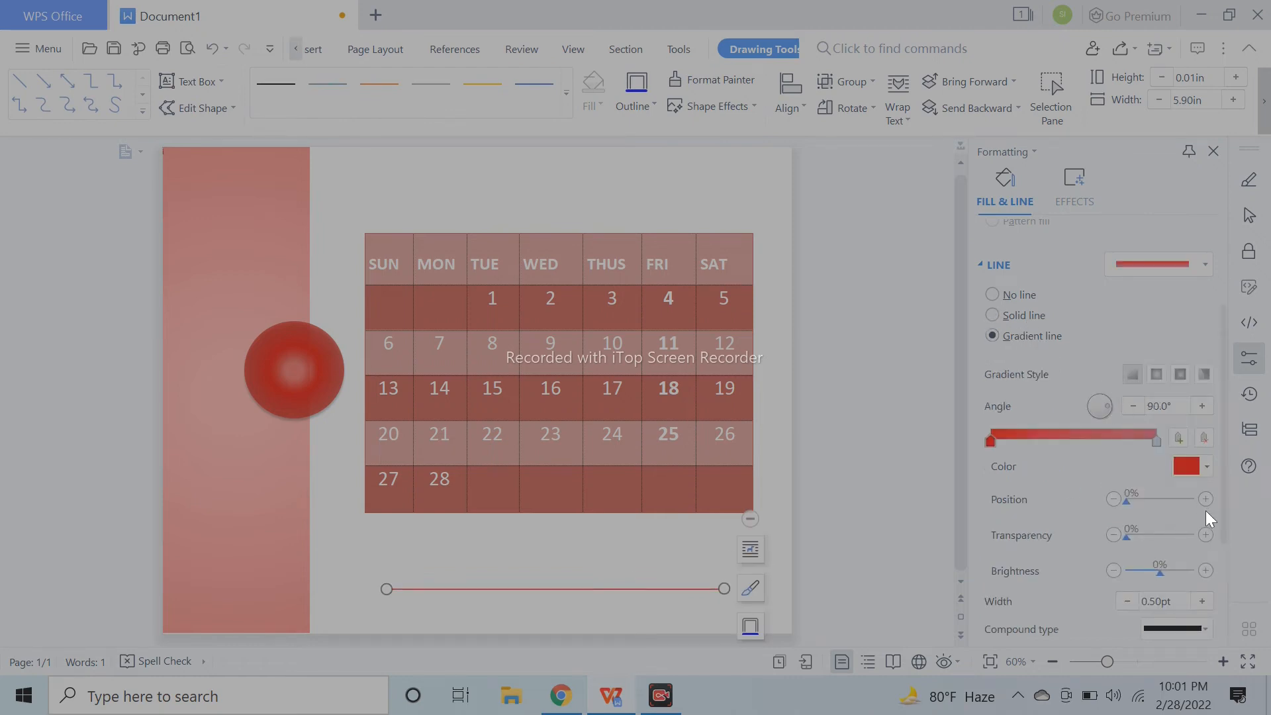
scroll(1205, 511, down, 2)
click(1201, 450)
click(1201, 450)
click(1201, 449)
click(1201, 450)
click(1201, 449)
click(1201, 449)
click(1202, 449)
click(1206, 455)
click(661, 606)
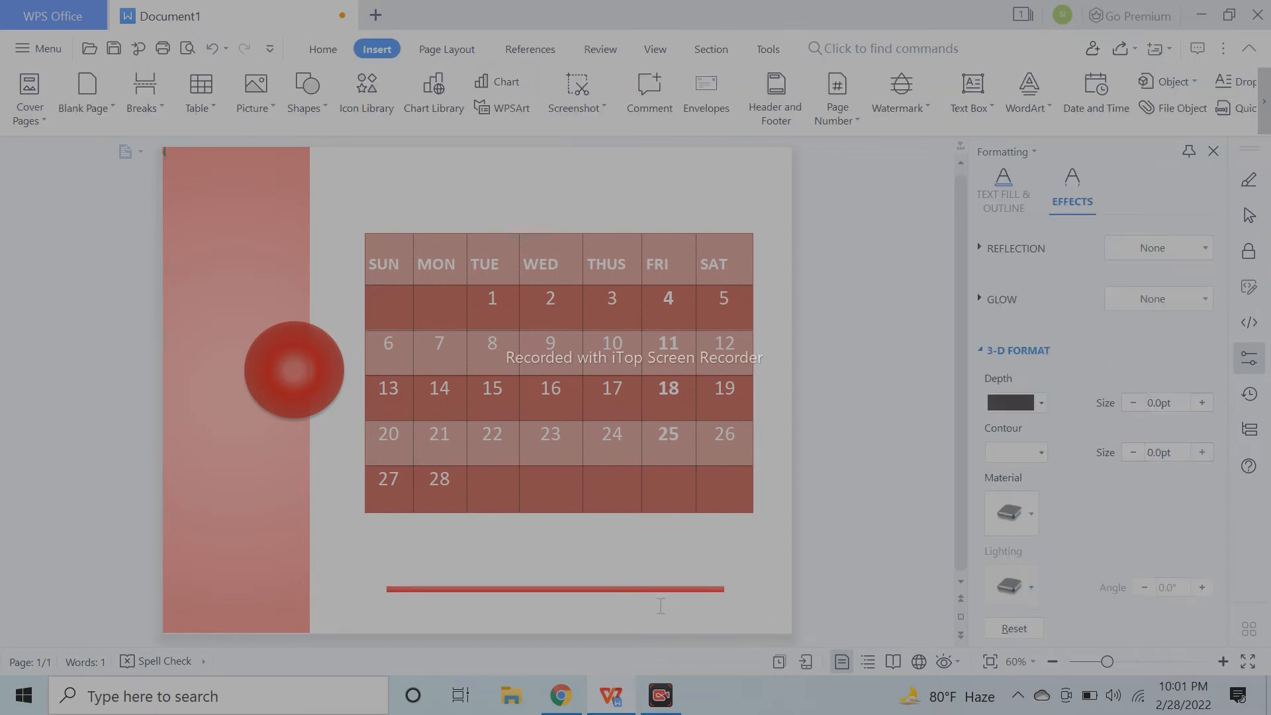
Move the red line slightly down and to the right, closer to the page's lower edge
drag(633, 590, 638, 599)
click(642, 599)
click(669, 601)
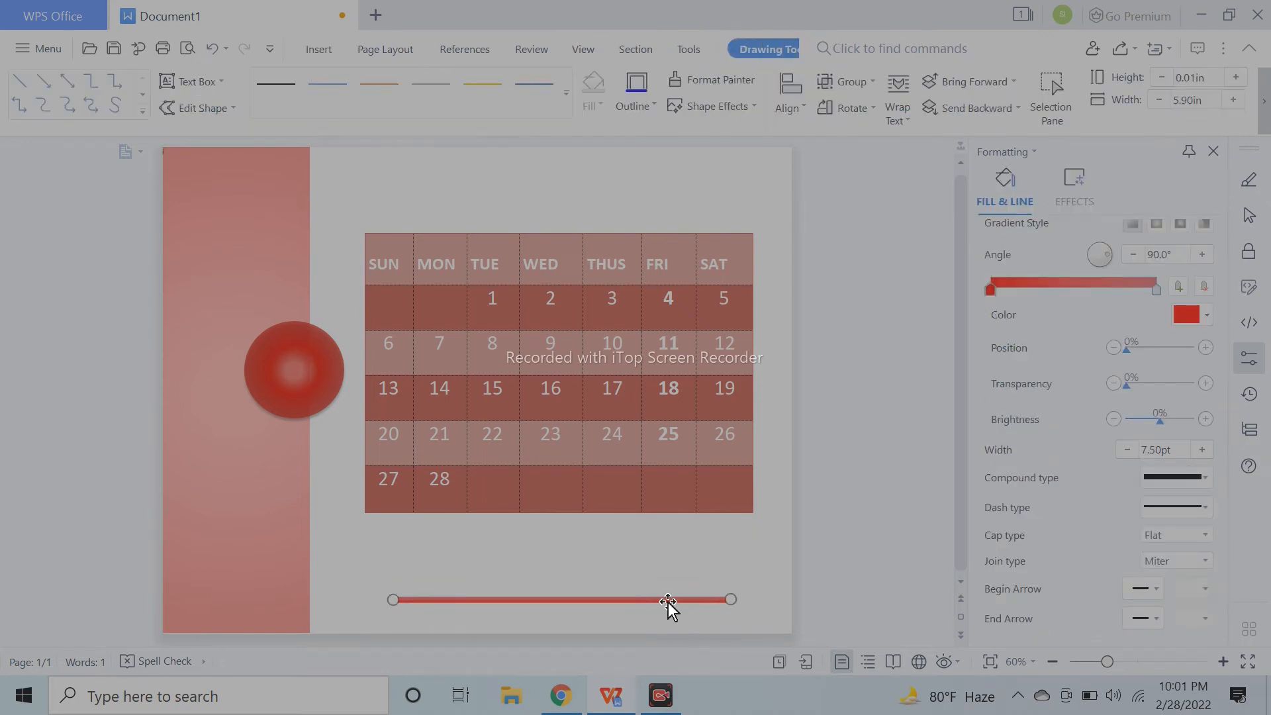
click(670, 609)
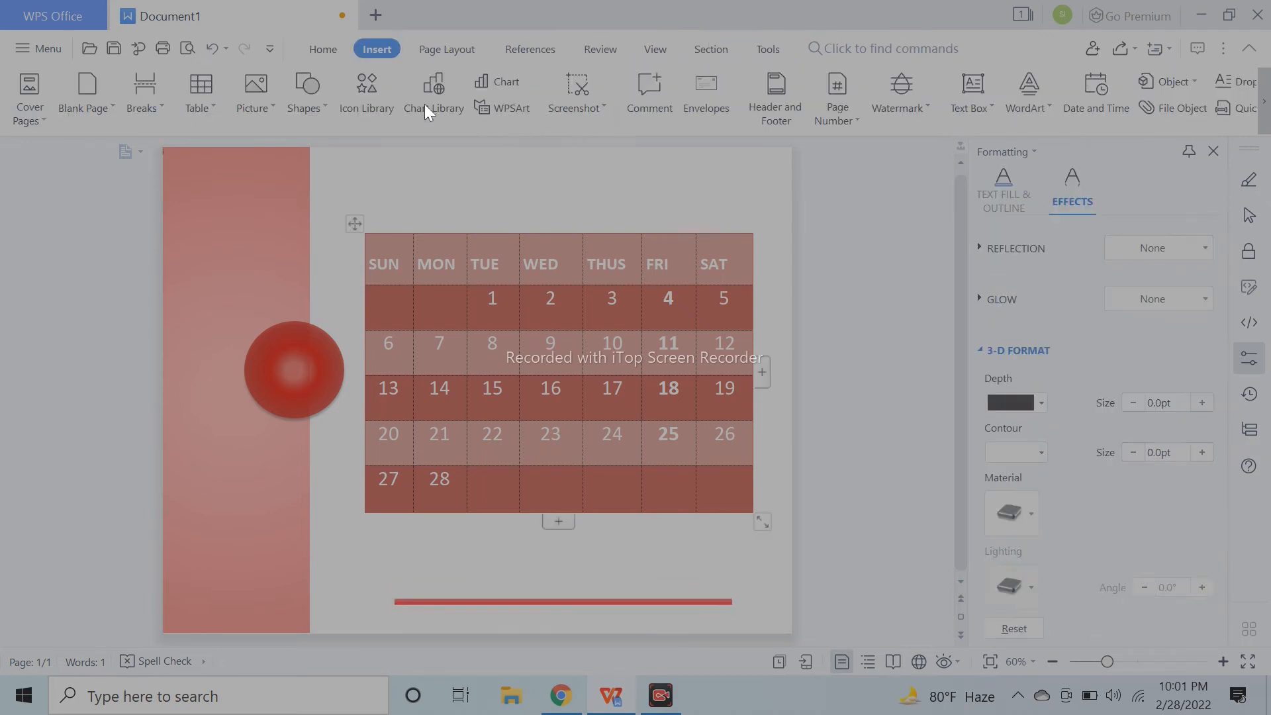
Place a copy of the red circle over the middle of the line below the table
click(315, 363)
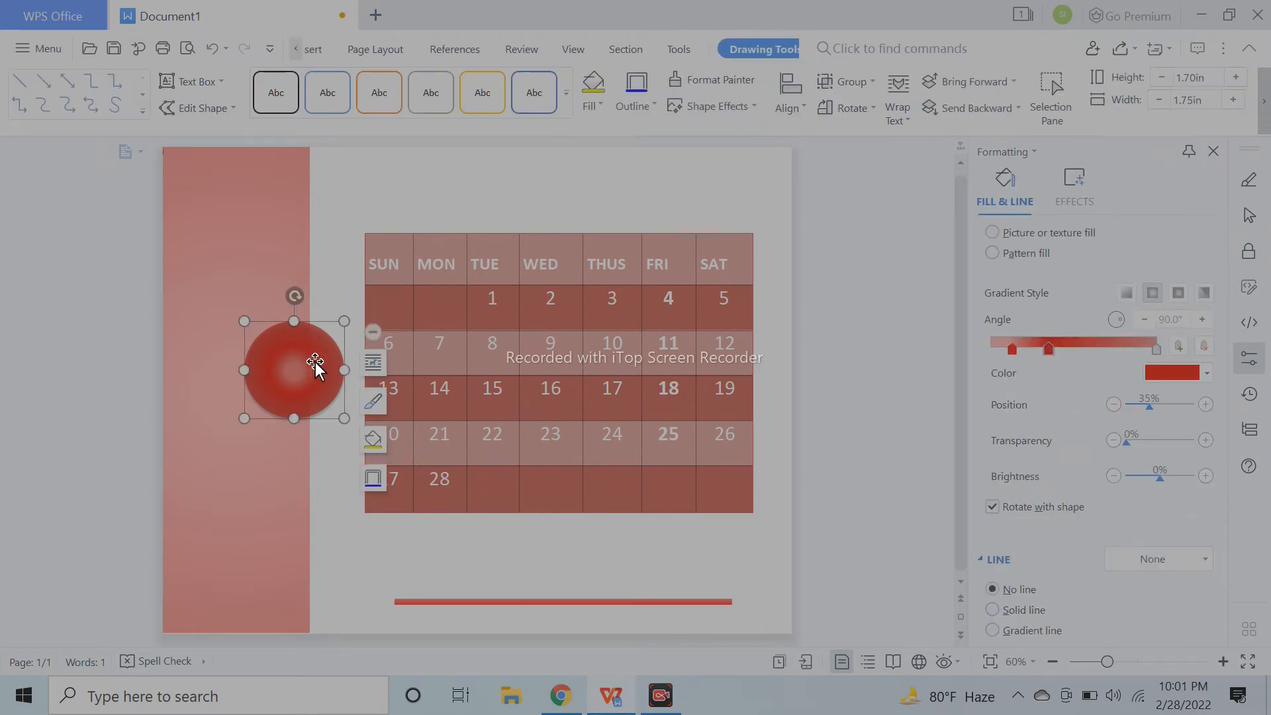
drag(315, 363, 588, 586)
click(814, 459)
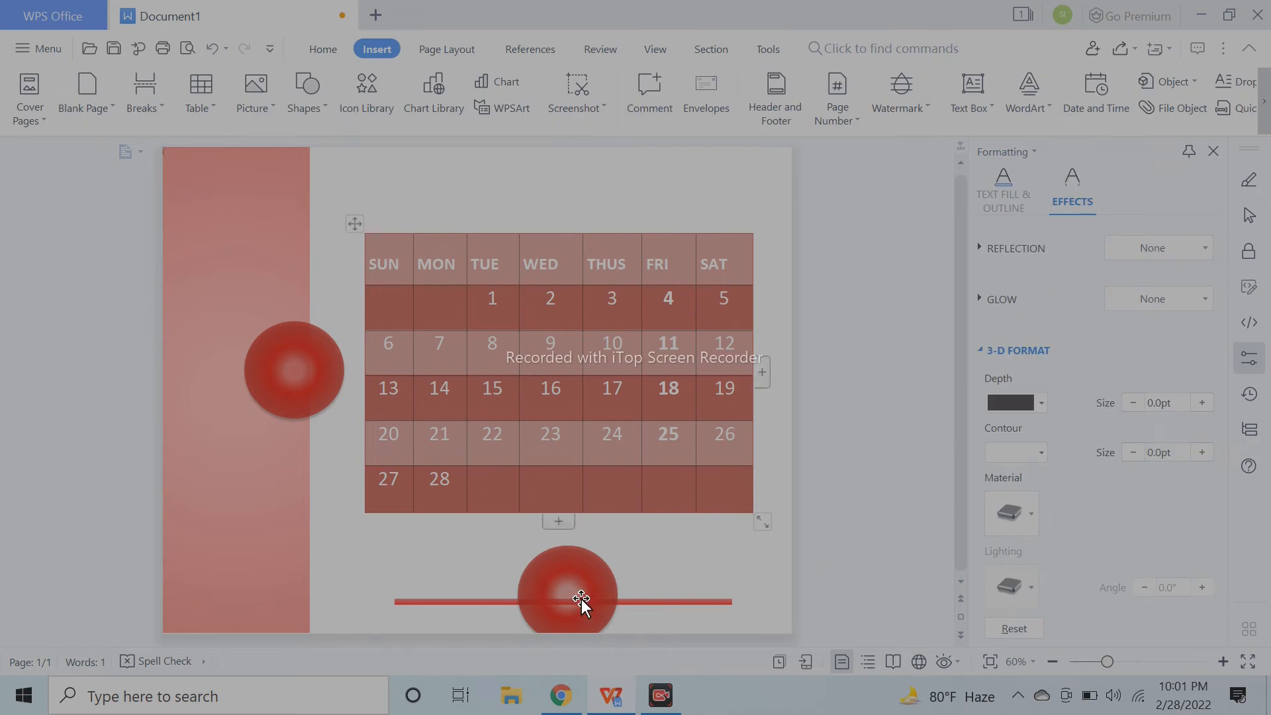
Change the copied circle's gradient to a solid white fill
click(593, 575)
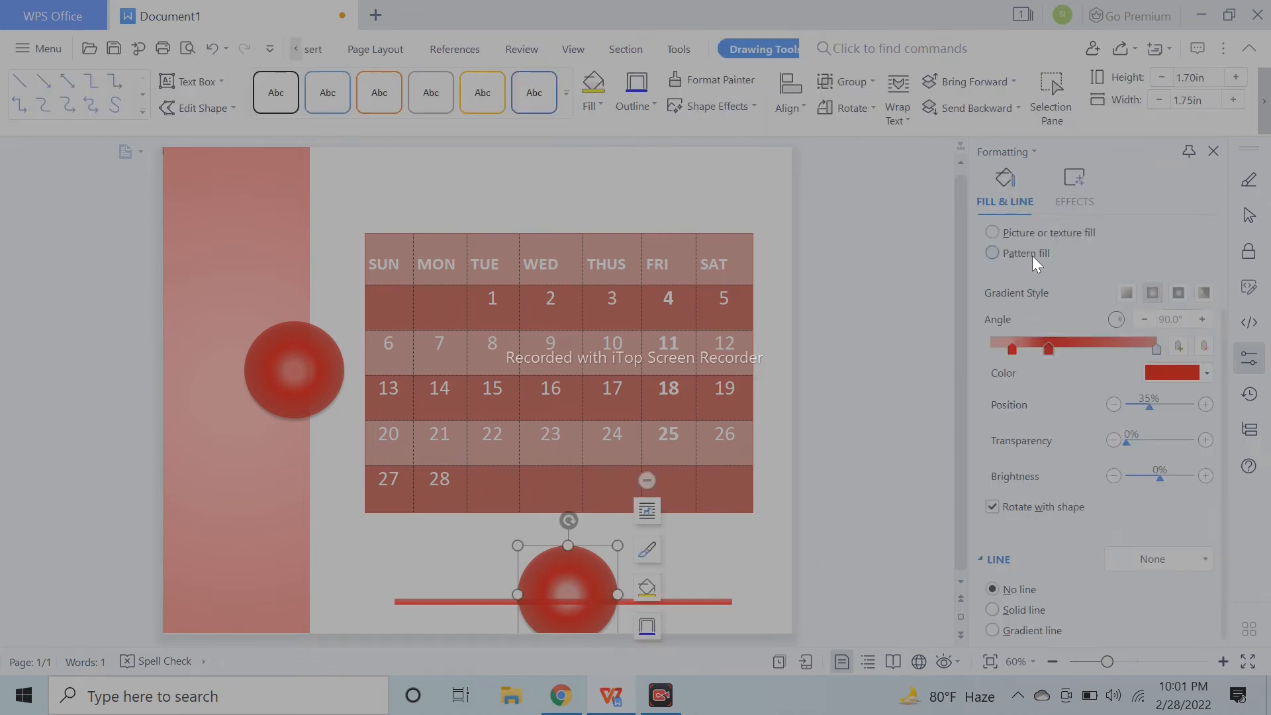
scroll(1089, 378, up, 2)
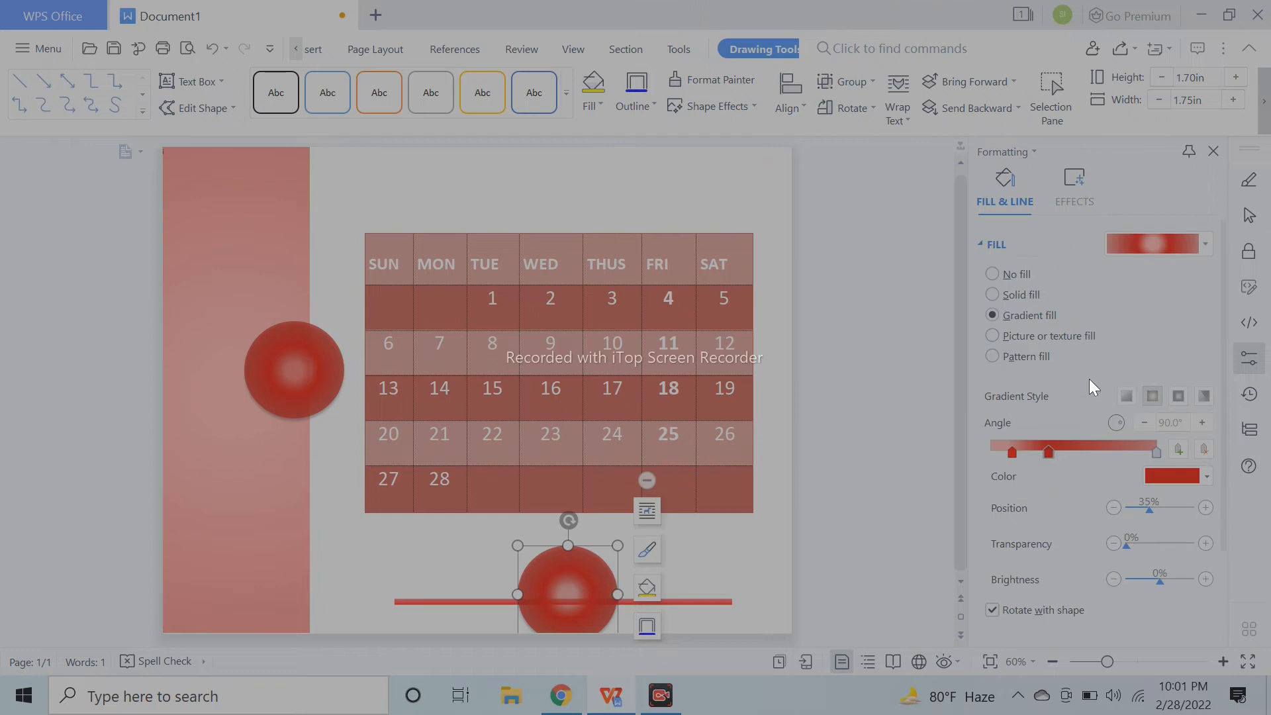
click(1027, 296)
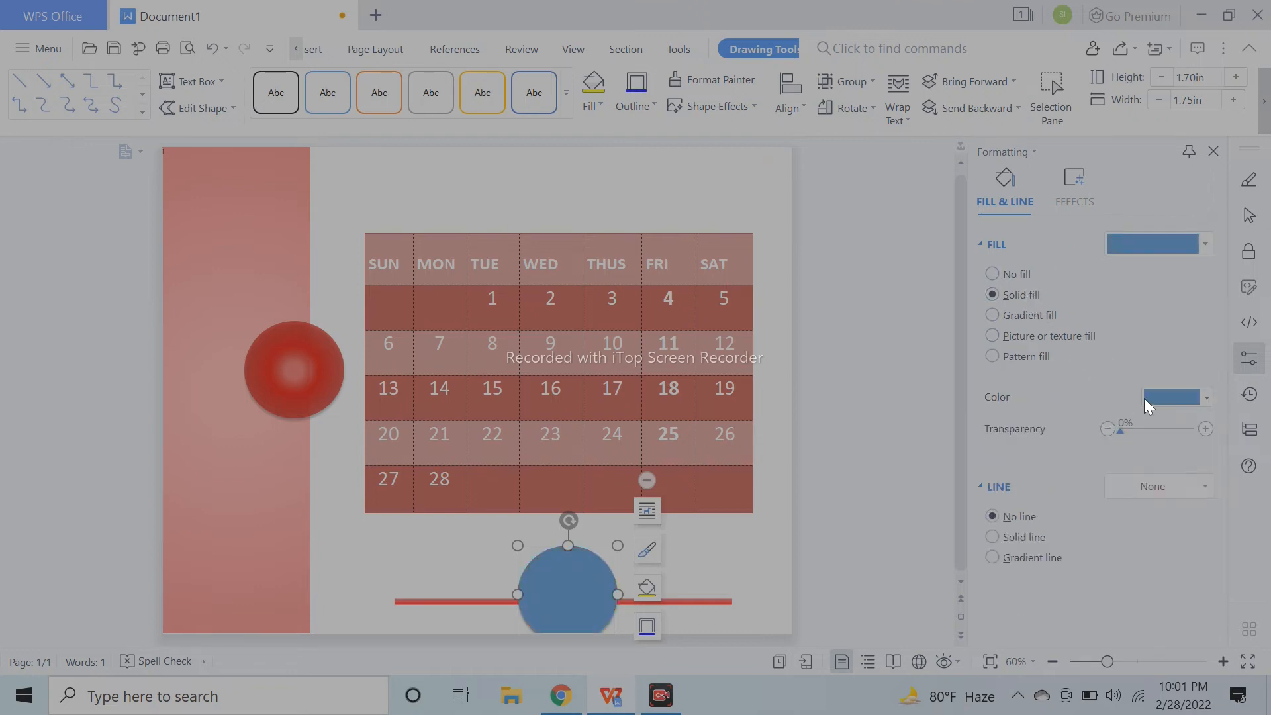
click(1172, 397)
click(1092, 443)
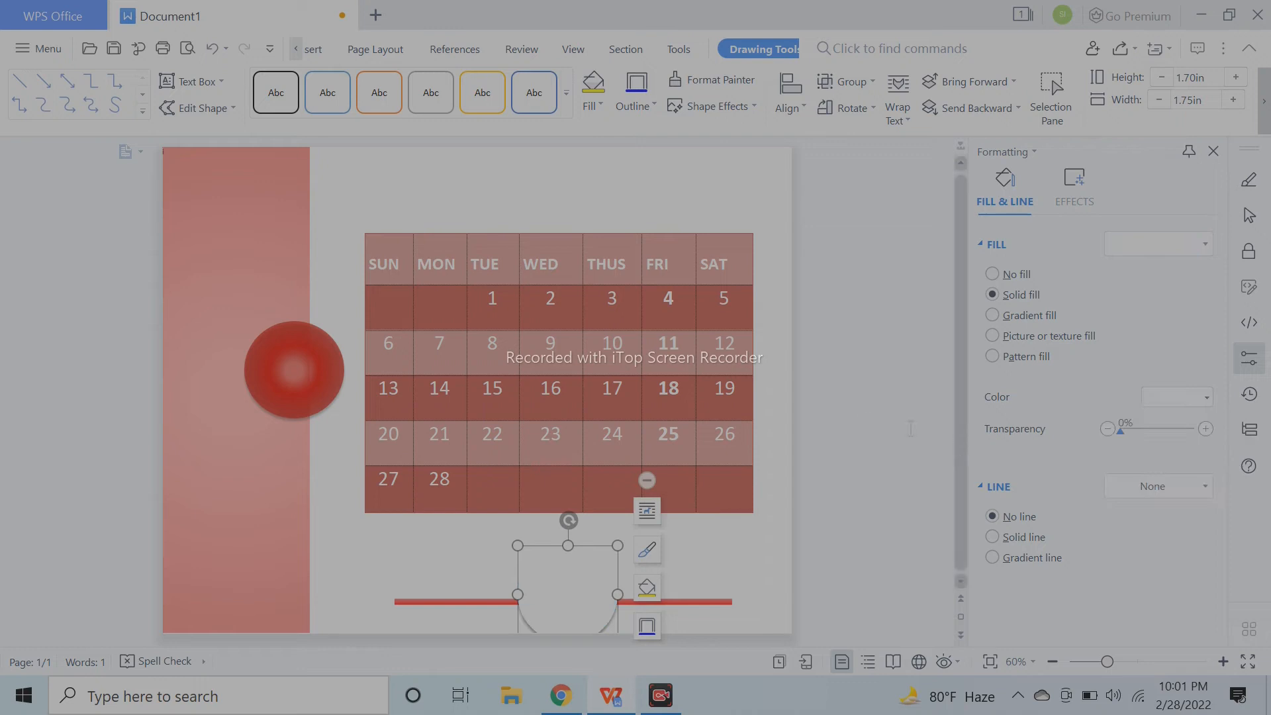
click(853, 511)
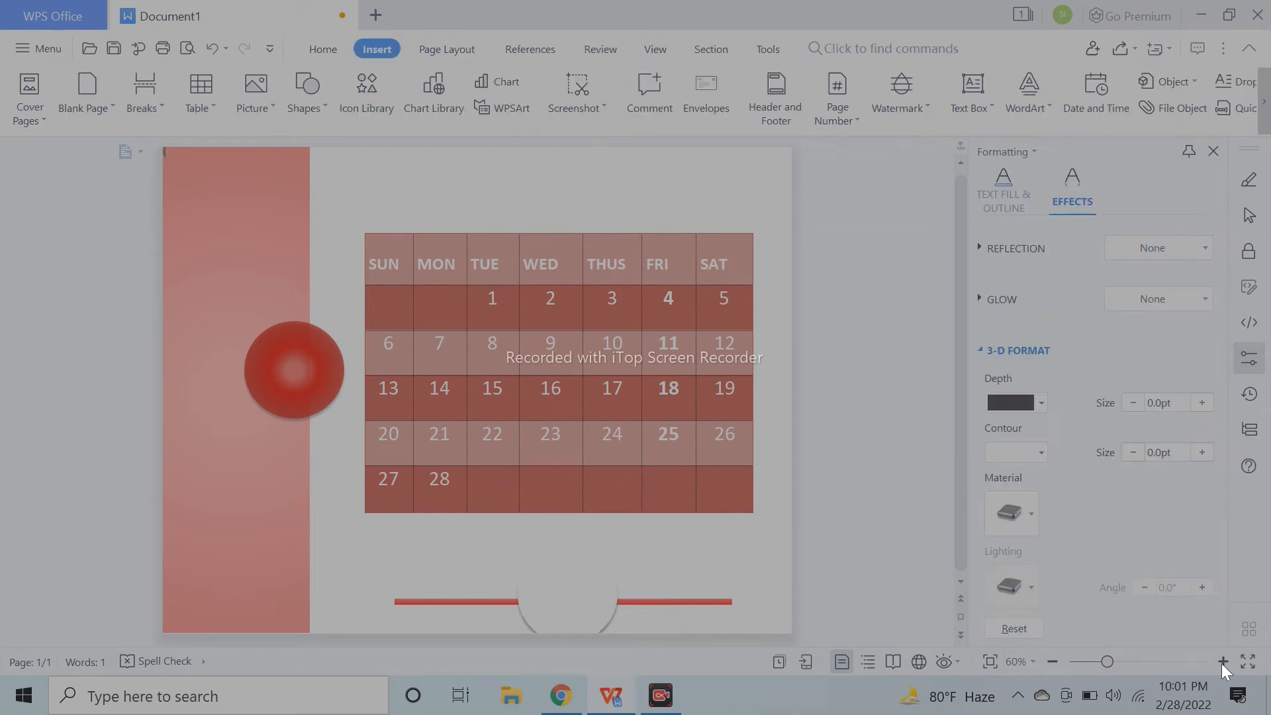
Remove the shadow from the white circle so only a gap is left in the line
click(1053, 661)
click(1053, 661)
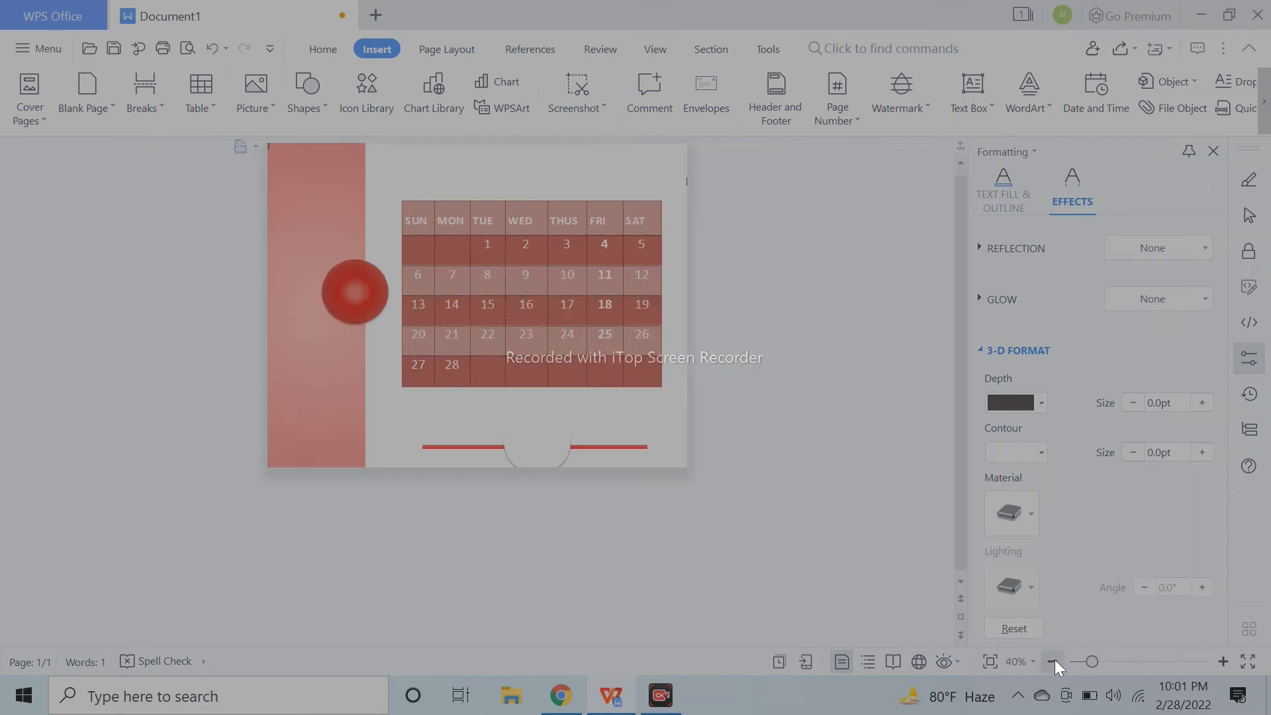
click(534, 446)
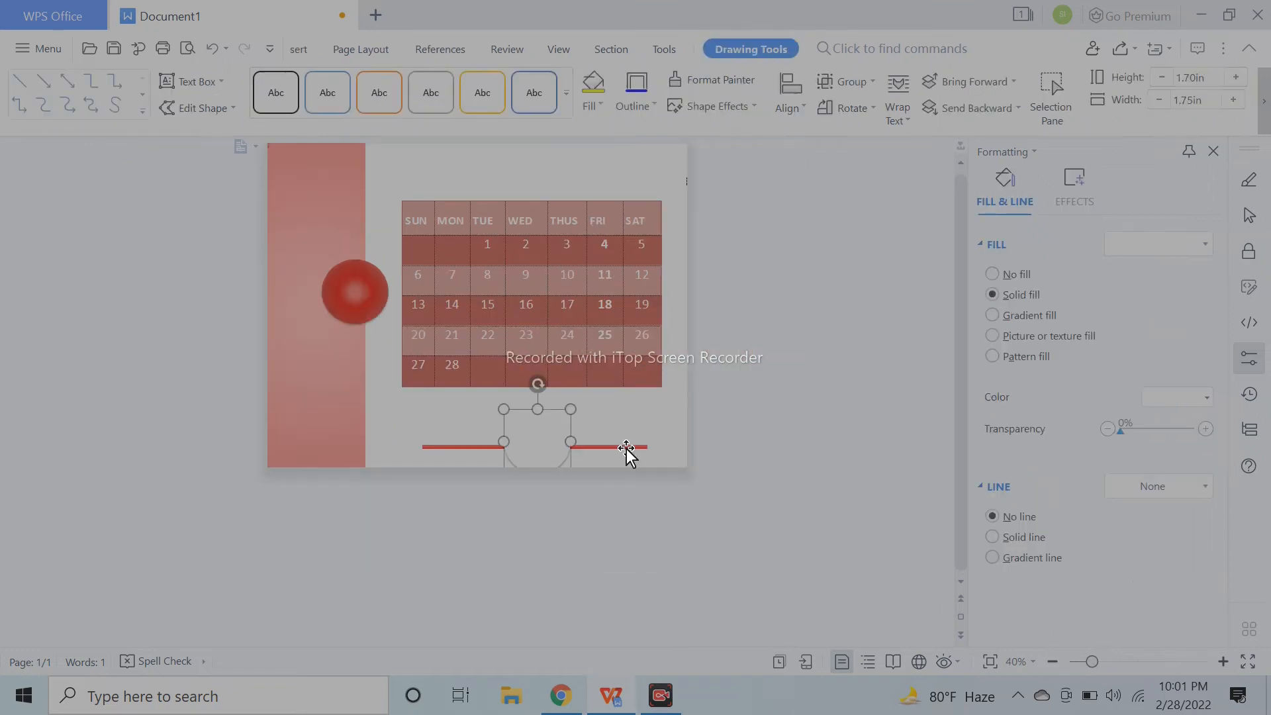
click(626, 454)
click(539, 454)
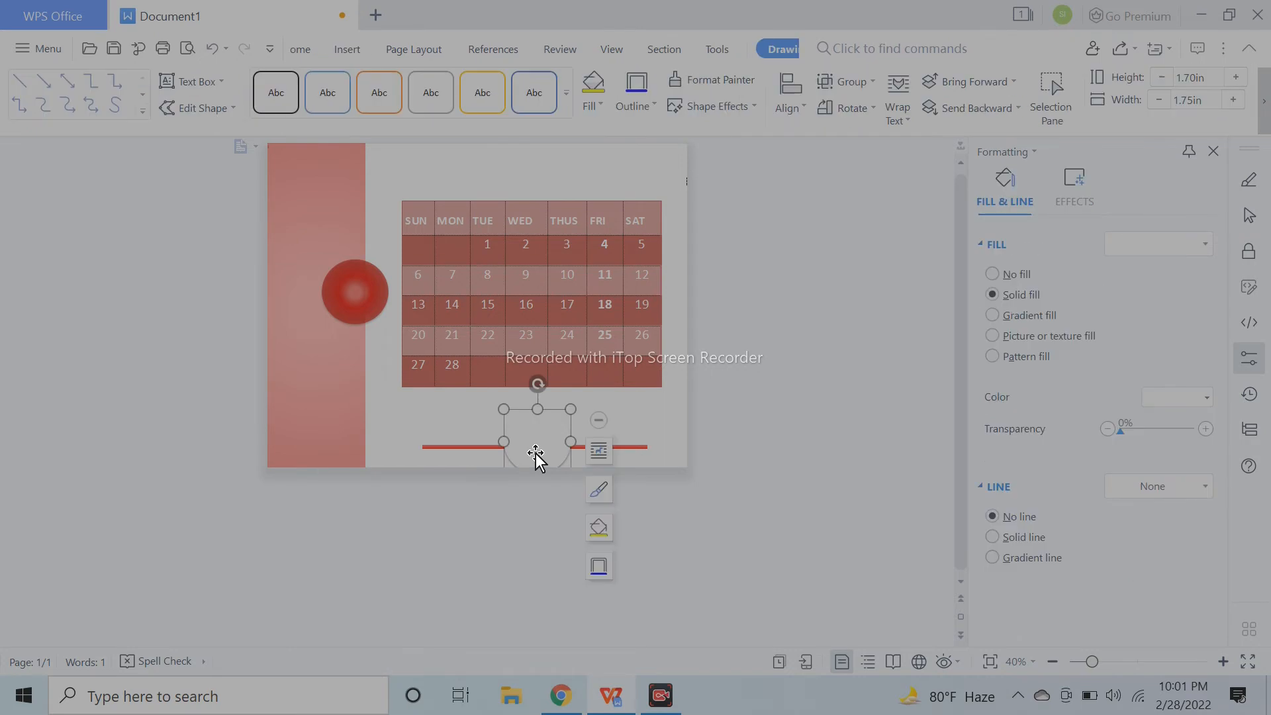
click(1073, 192)
click(1118, 245)
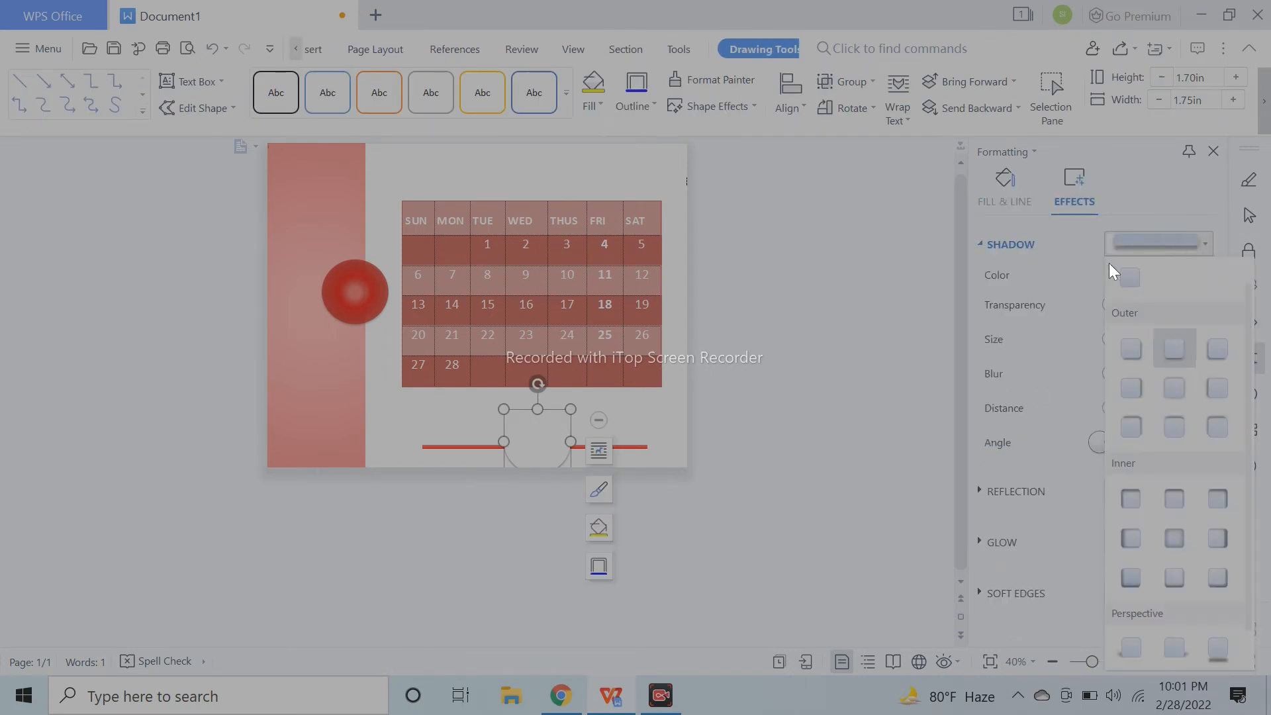
click(1132, 279)
click(810, 425)
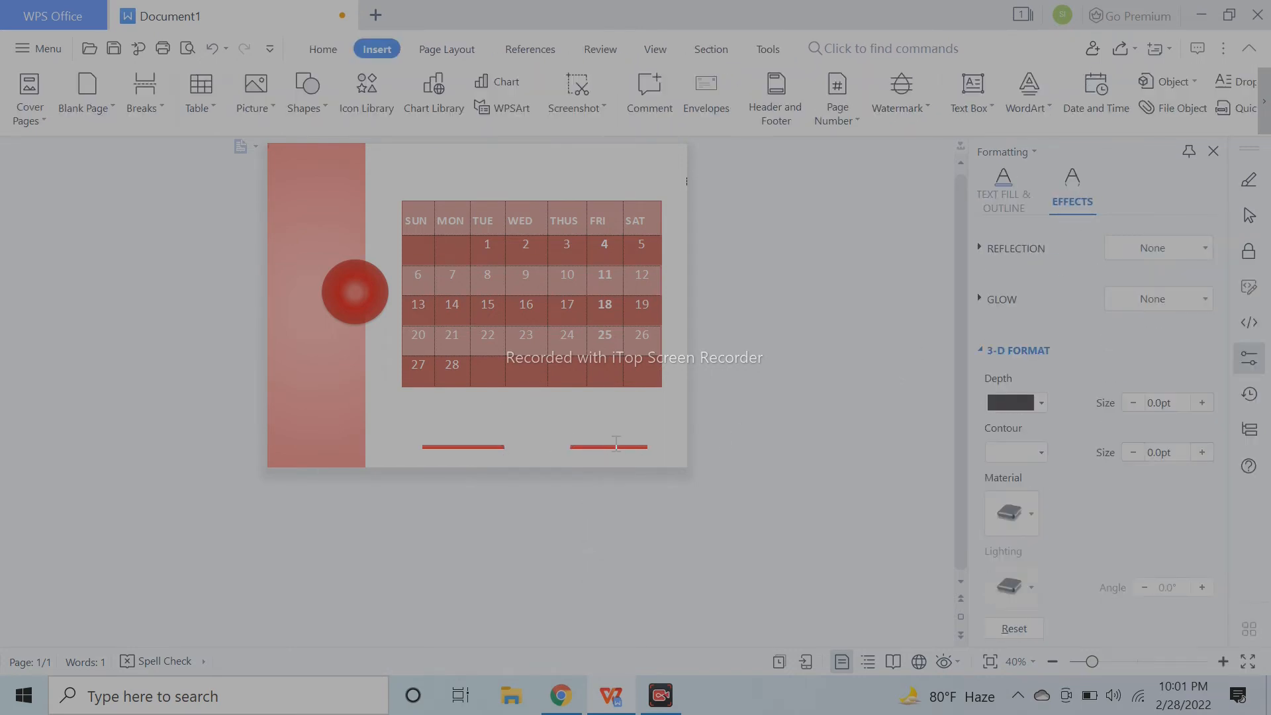
Move the red line and white circle up together and reduce their combined height to about 1.15 in
click(616, 445)
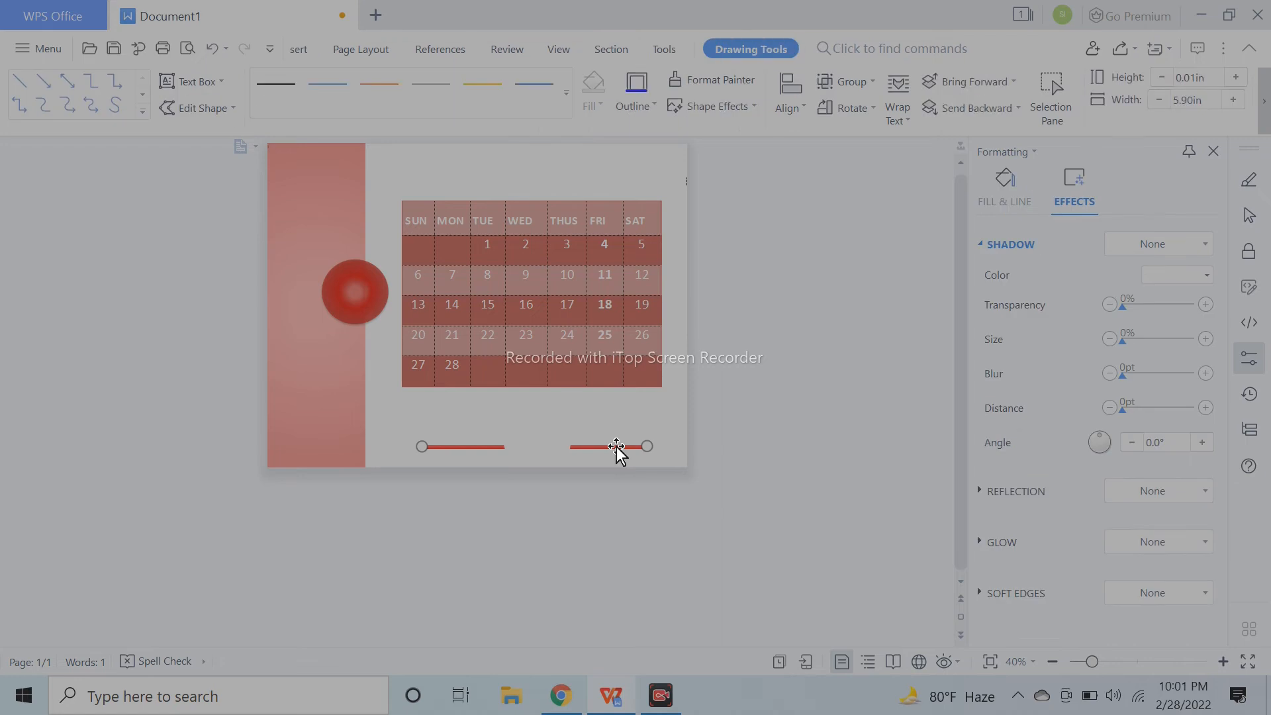
click(535, 444)
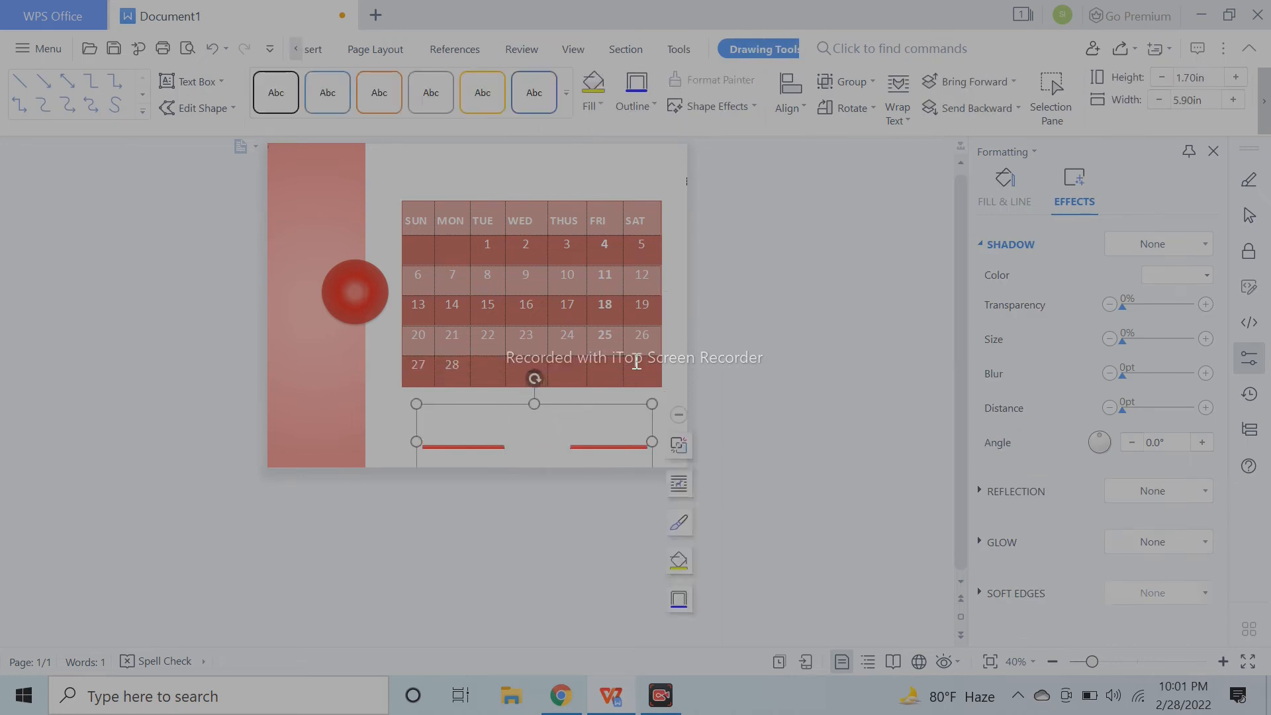
key(Up)
key(Up)
key(Up)
drag(652, 386, 652, 407)
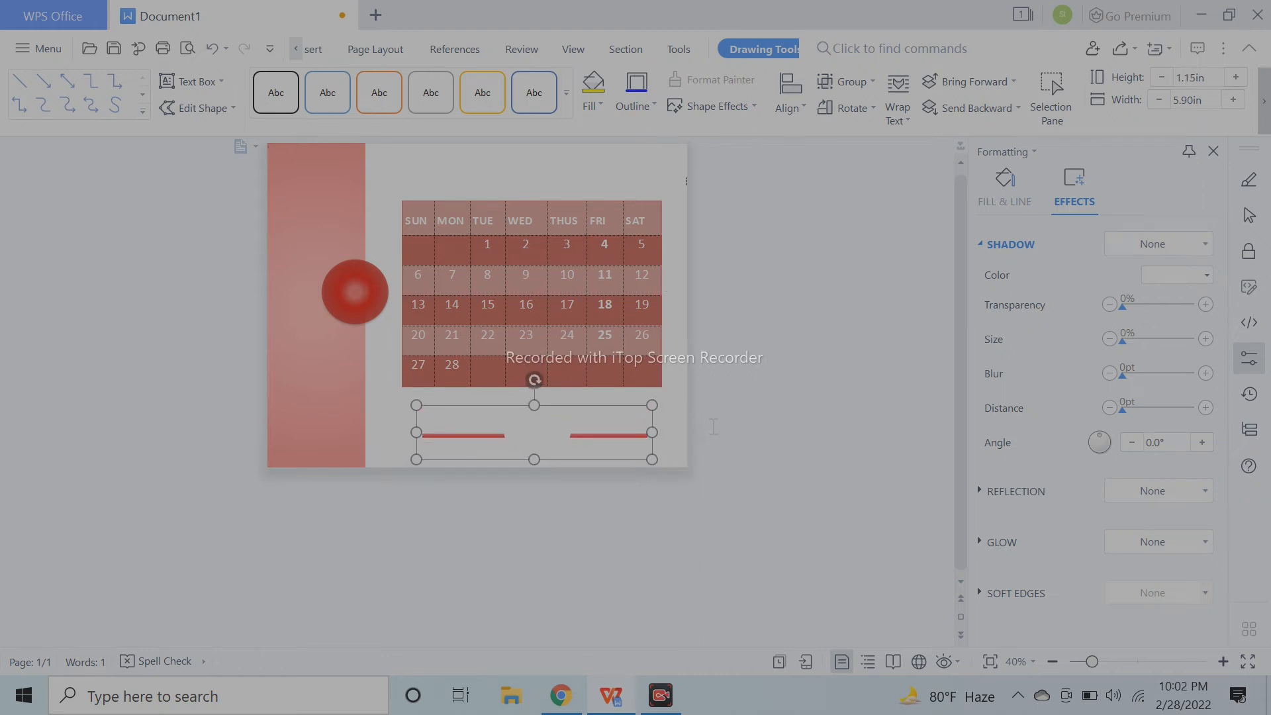
click(791, 430)
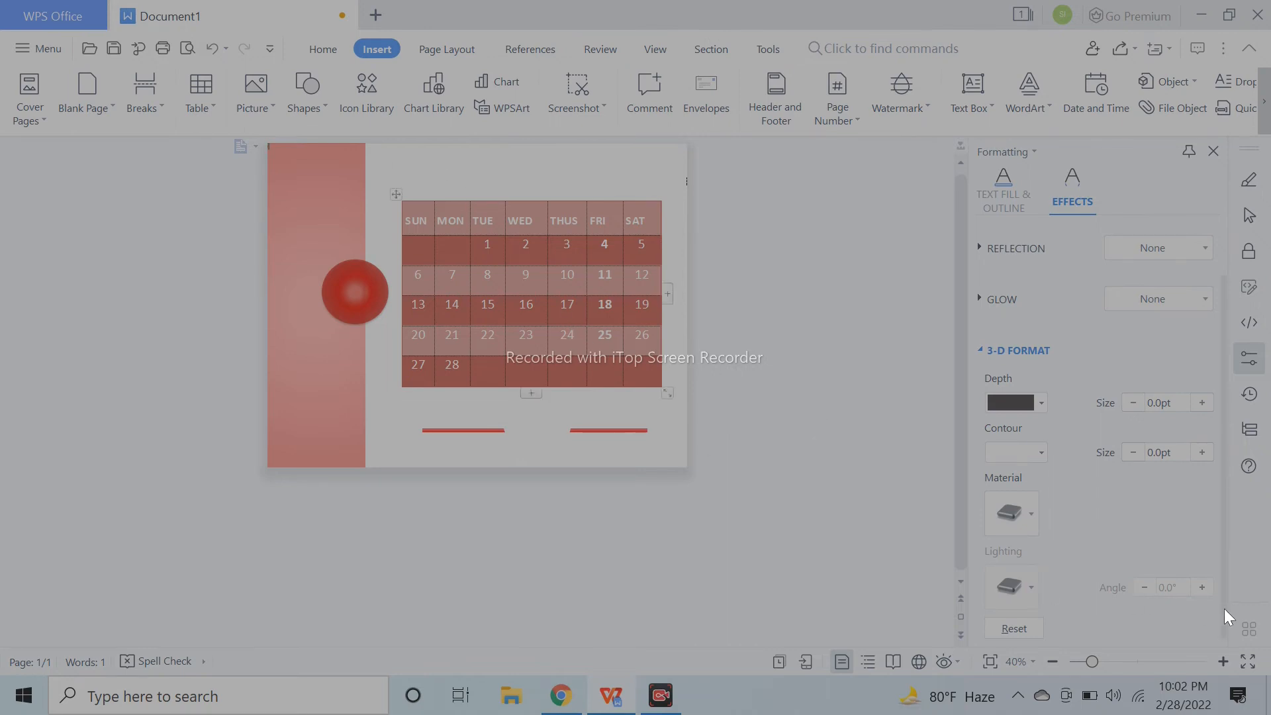
Add a rectangular text frame across the space above the table and enter "february" in it
click(1221, 661)
click(1222, 662)
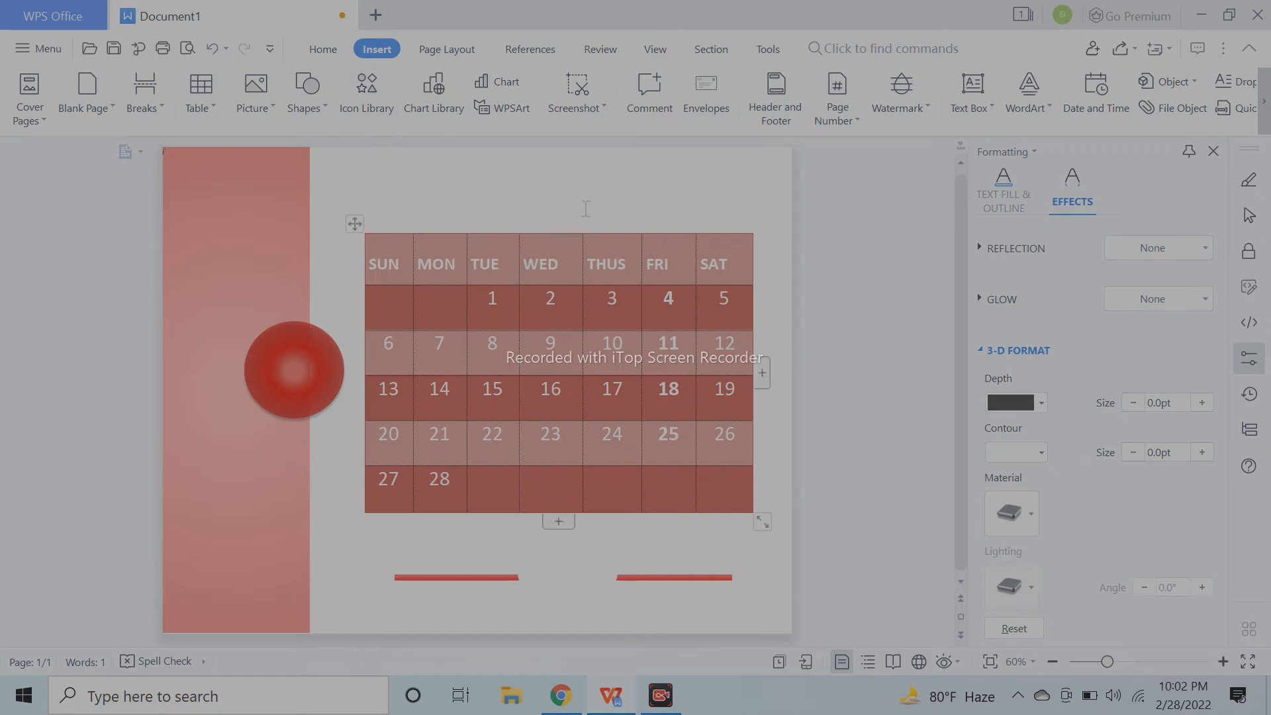
click(324, 50)
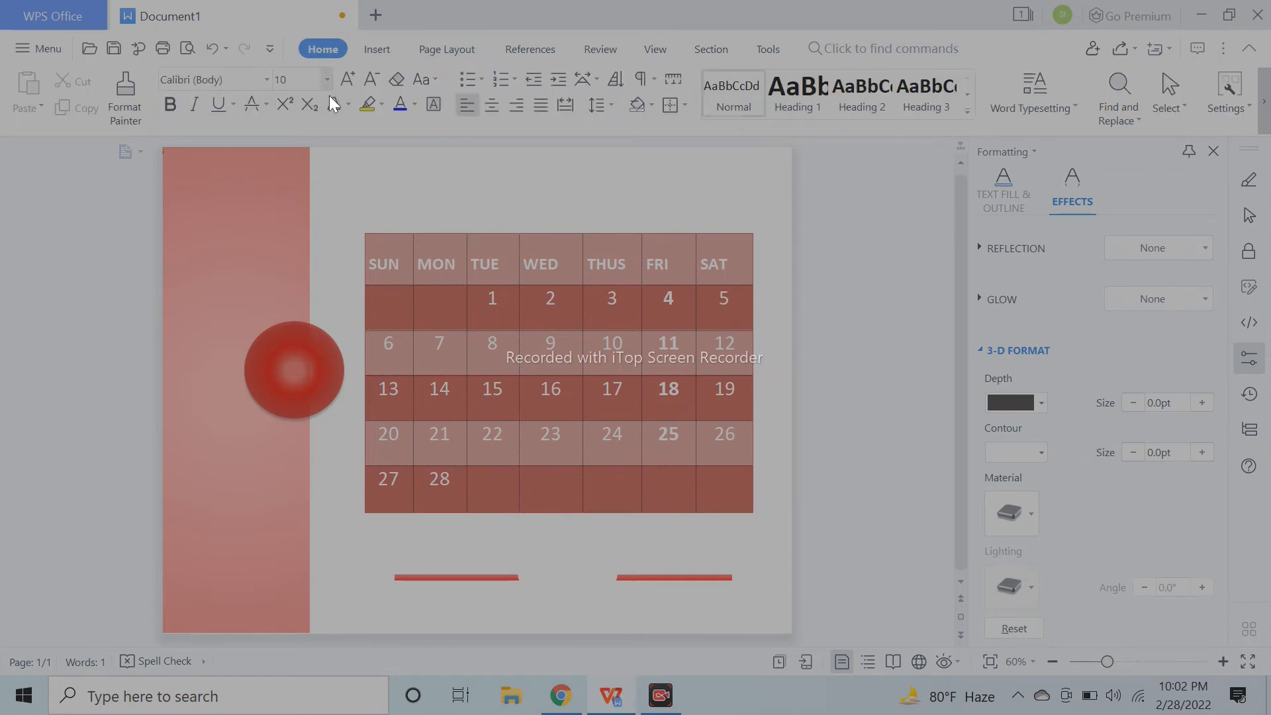
click(363, 53)
click(314, 99)
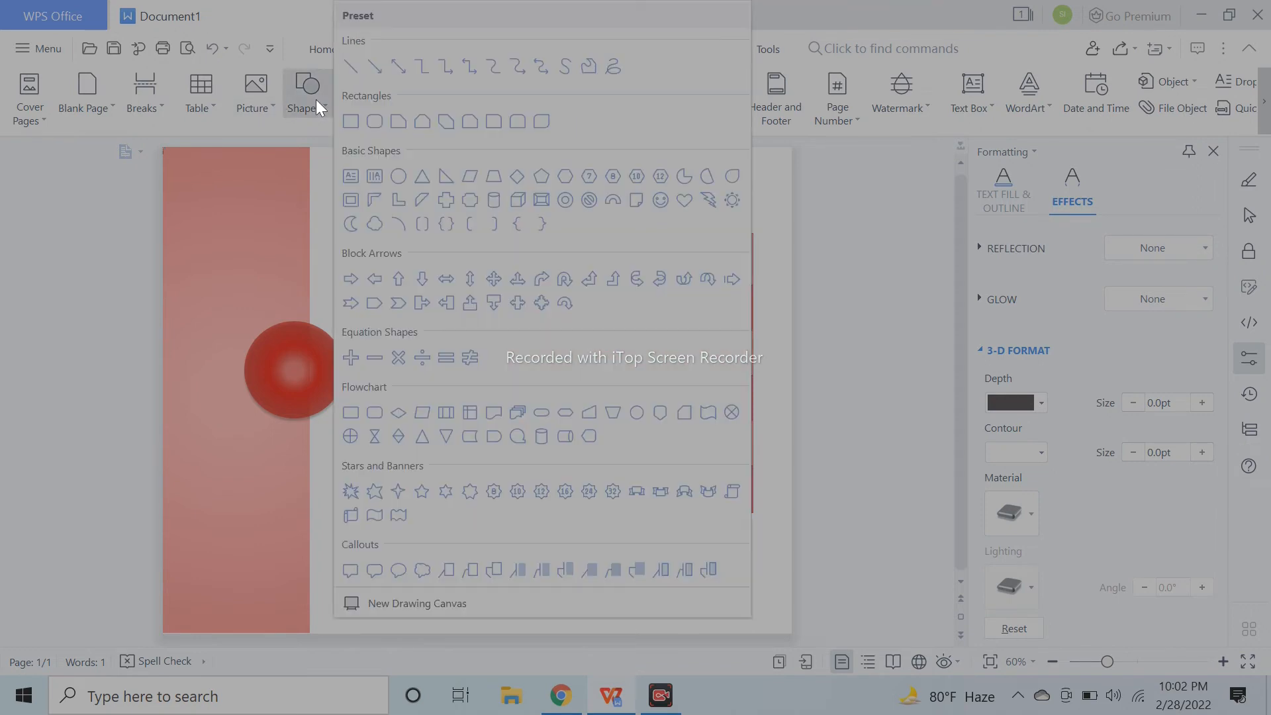
click(341, 129)
drag(419, 161, 716, 224)
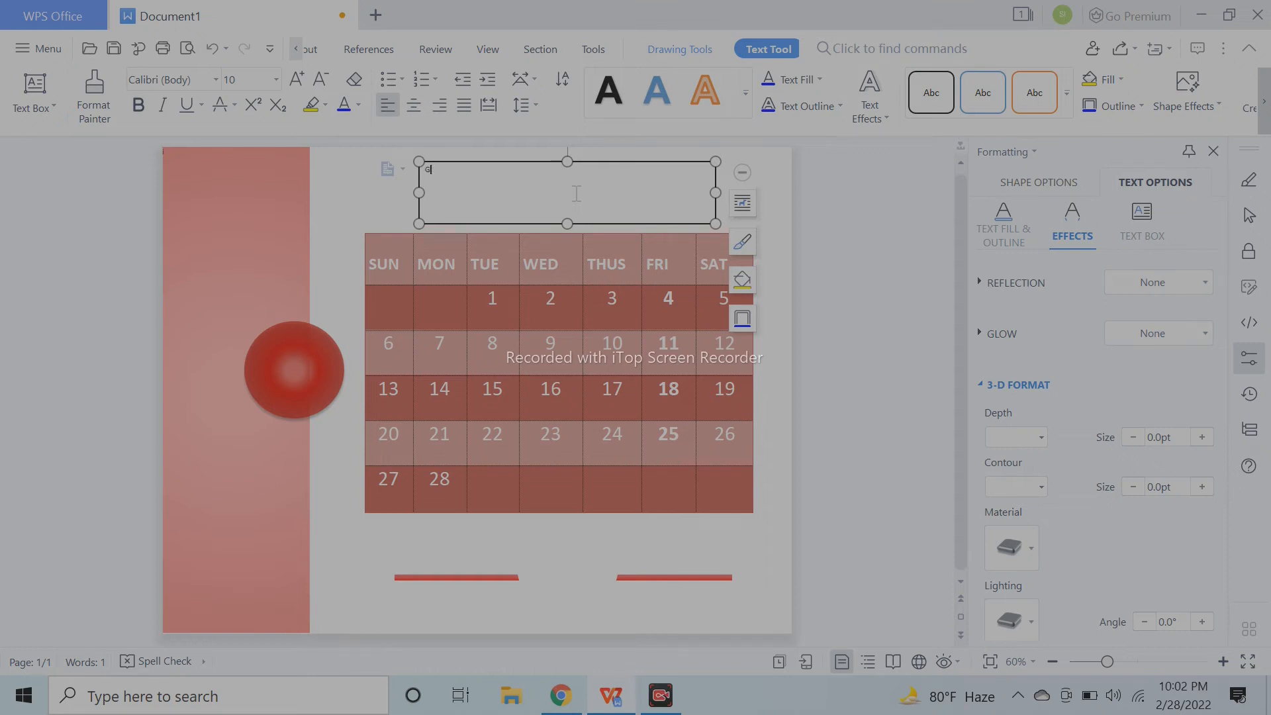
text(february)
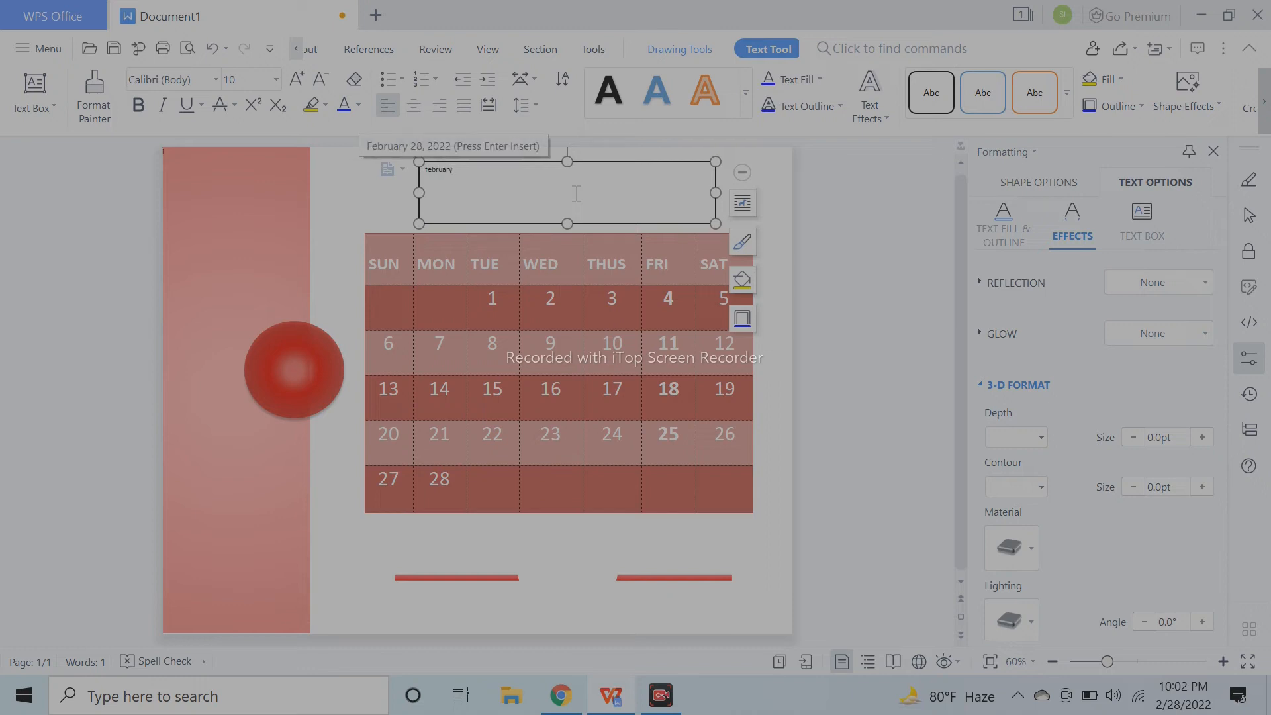
Enlarge the month title in the frame to font size 72
key(ctrl+a)
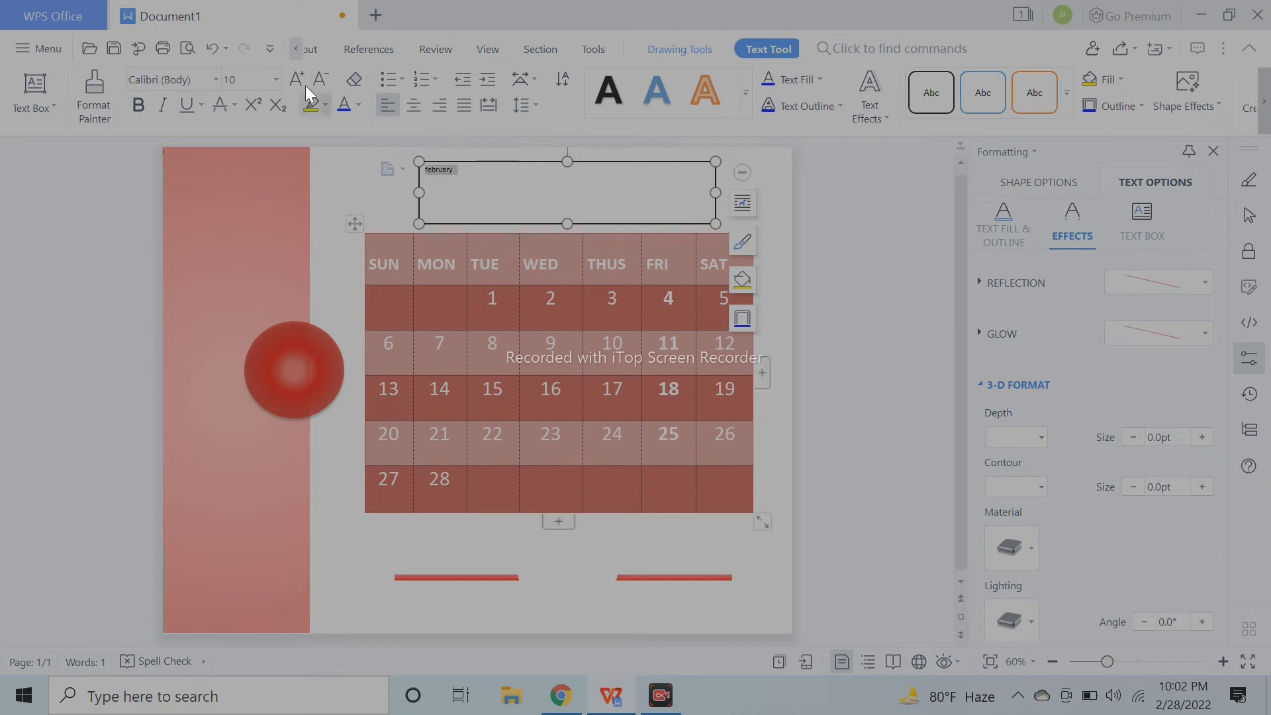
click(276, 80)
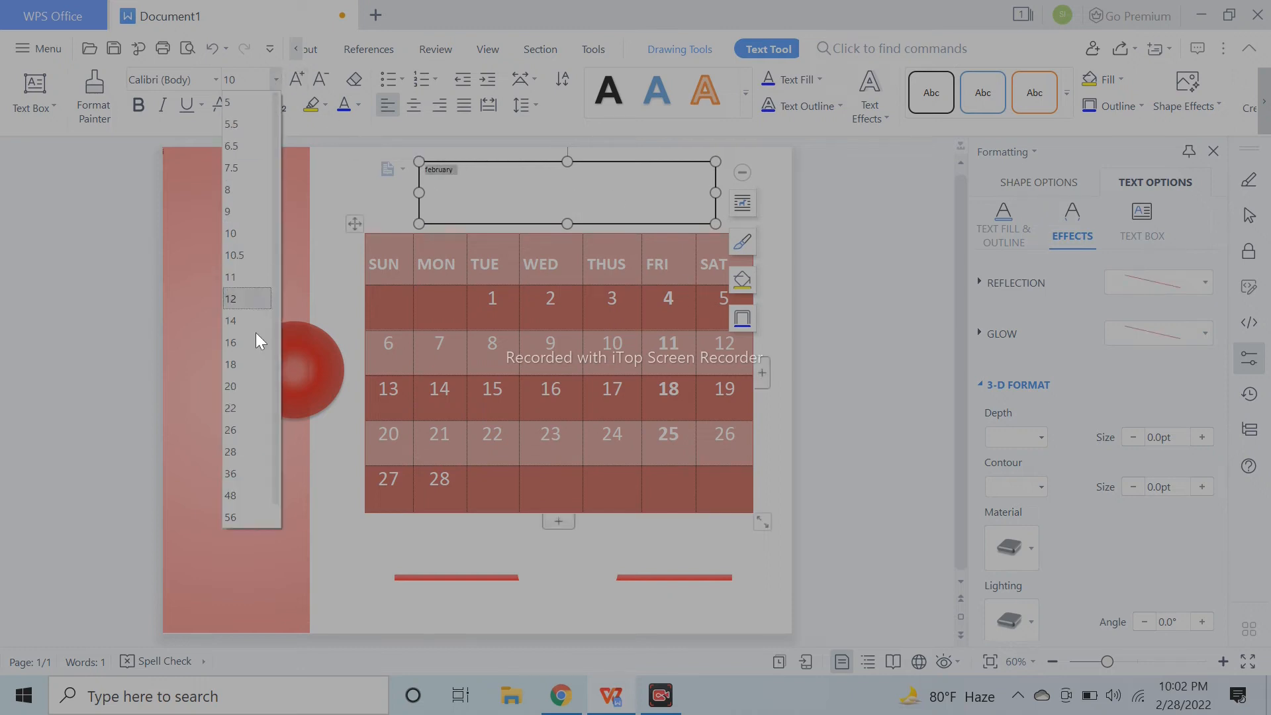
click(231, 458)
click(296, 79)
click(297, 79)
click(296, 79)
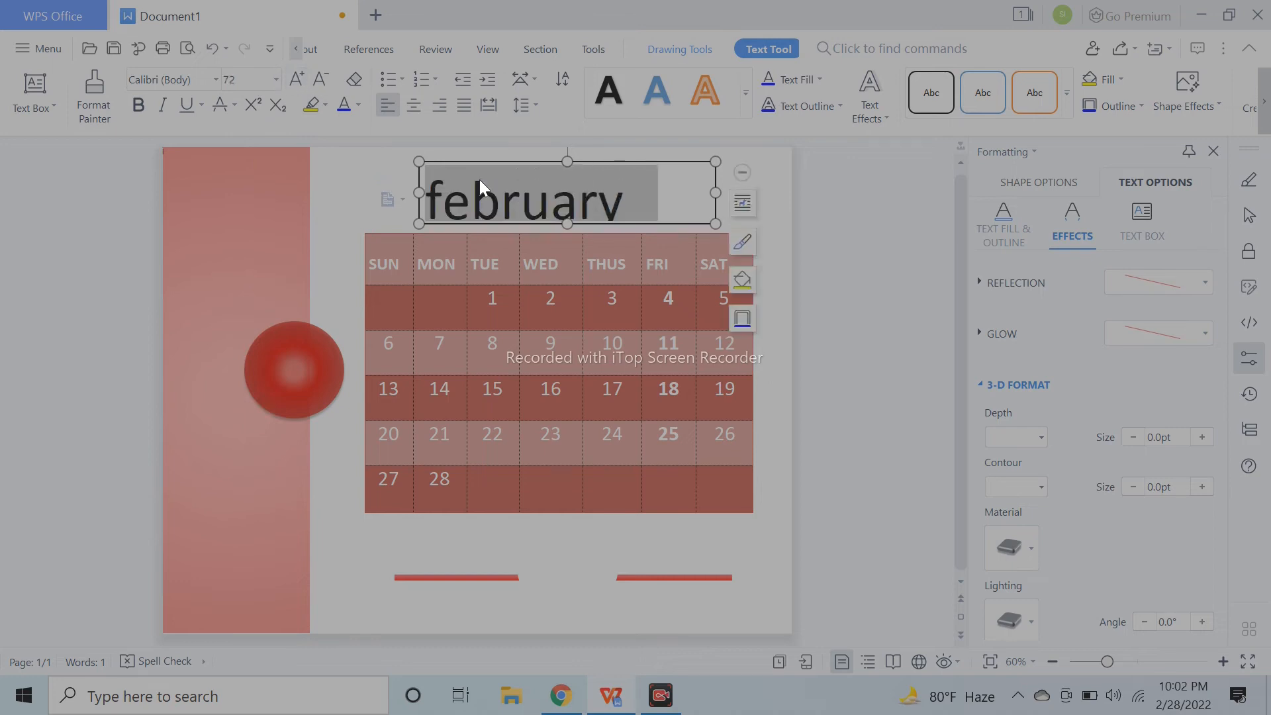
Replace the month title's first letter with a capital F
click(442, 192)
key(BackSpace)
text(F)
Centre the month title and extend its frame slightly downward to fit the full text
key(ctrl+a)
click(413, 105)
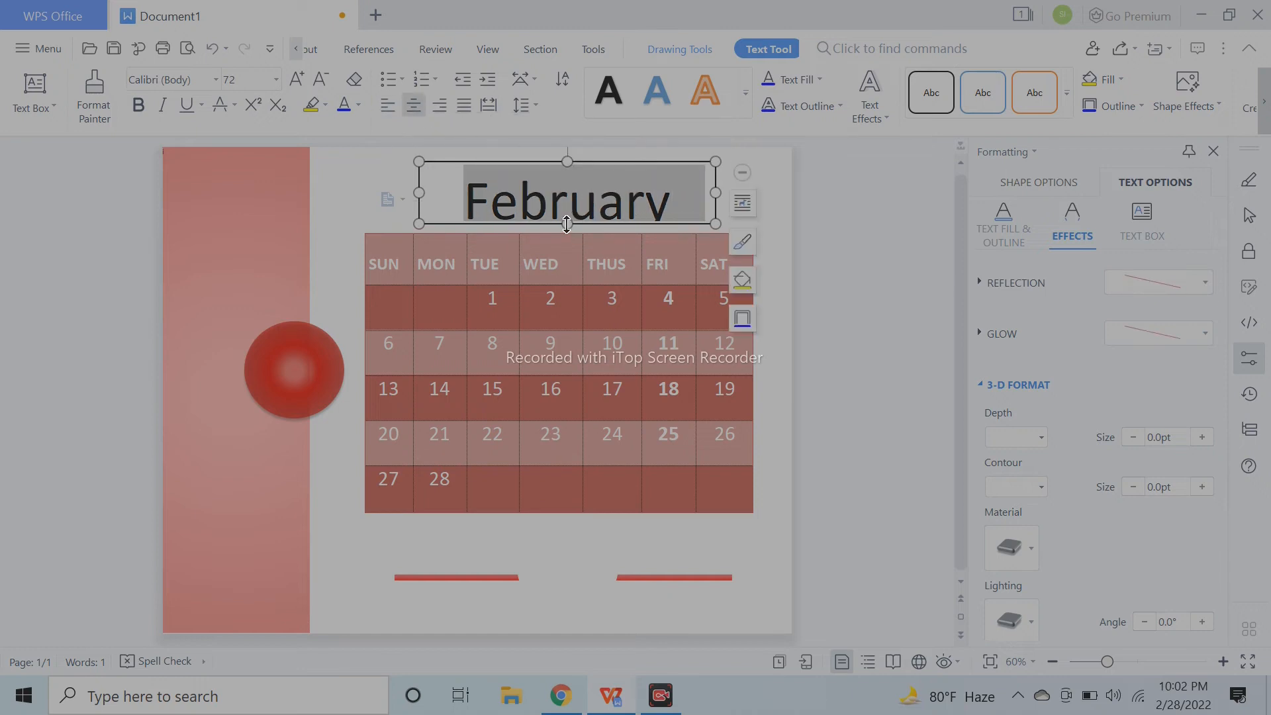
drag(567, 225, 566, 231)
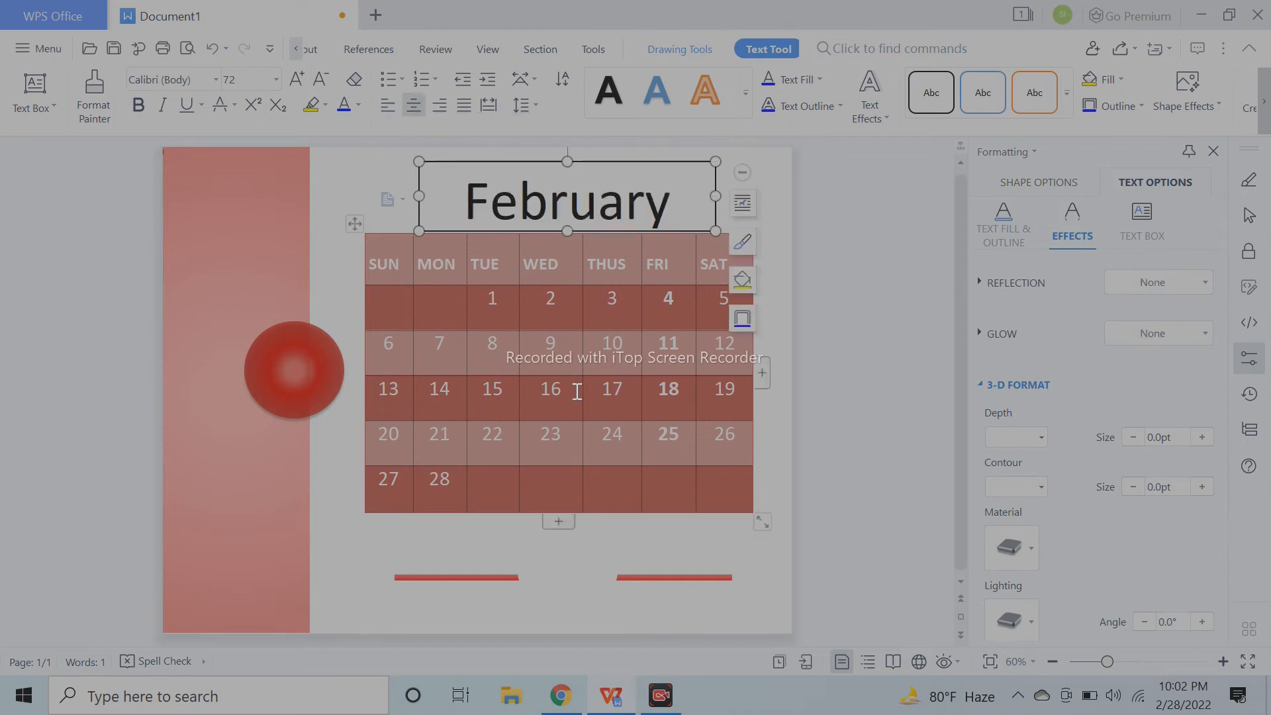
Move the frame holding the calendar table down, leaving space below the February title
click(320, 278)
click(356, 298)
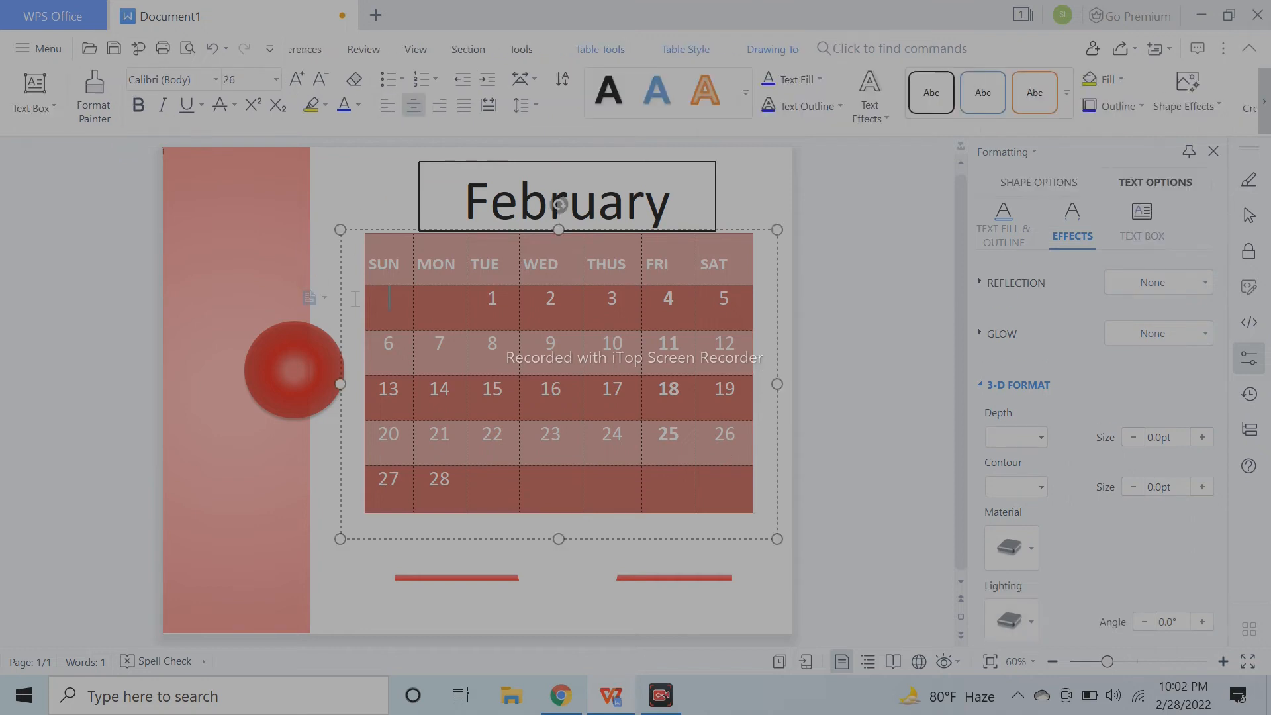
click(341, 255)
key(Down)
key(Down)
key(Down)
key(Down)
key(Down)
key(Down)
key(Down)
key(Down)
key(Down)
key(Down)
key(Down)
key(Down)
key(Down)
key(Down)
key(Down)
key(Down)
key(Down)
key(Down)
key(Down)
key(Down)
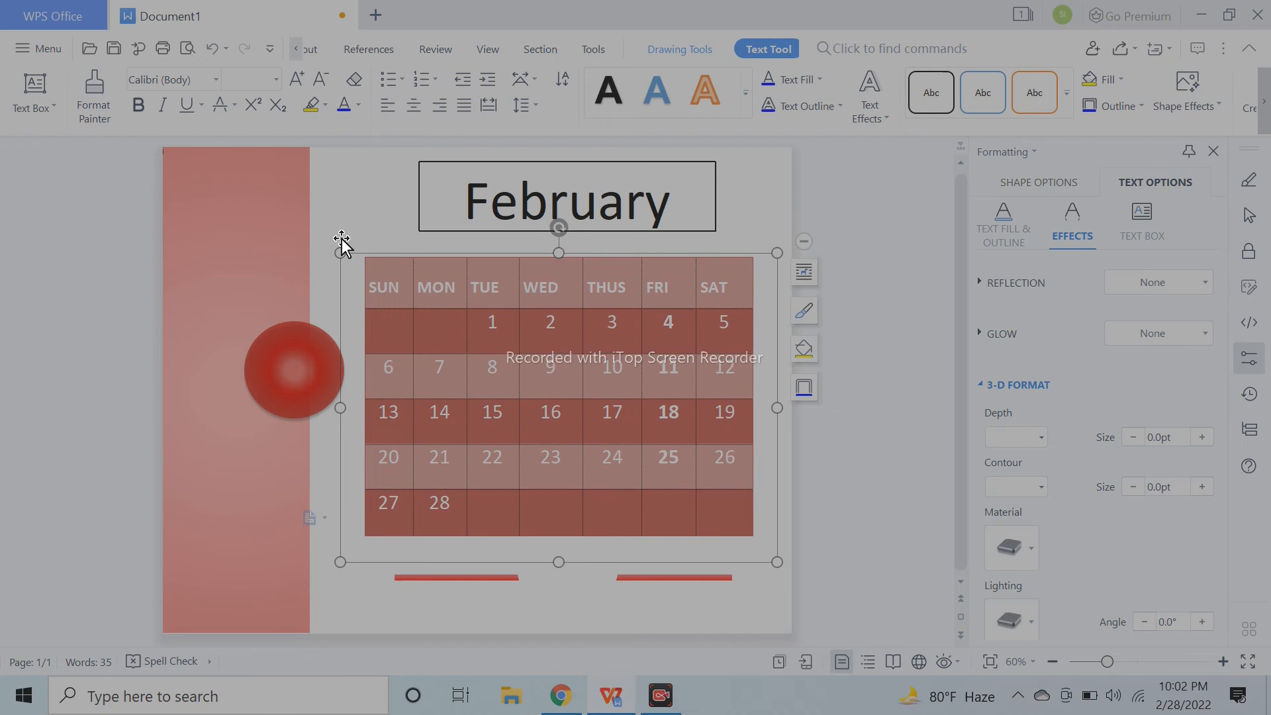
key(Down)
key(Down)
key(Down)
key(Down)
key(Down)
key(Down)
key(Down)
key(Down)
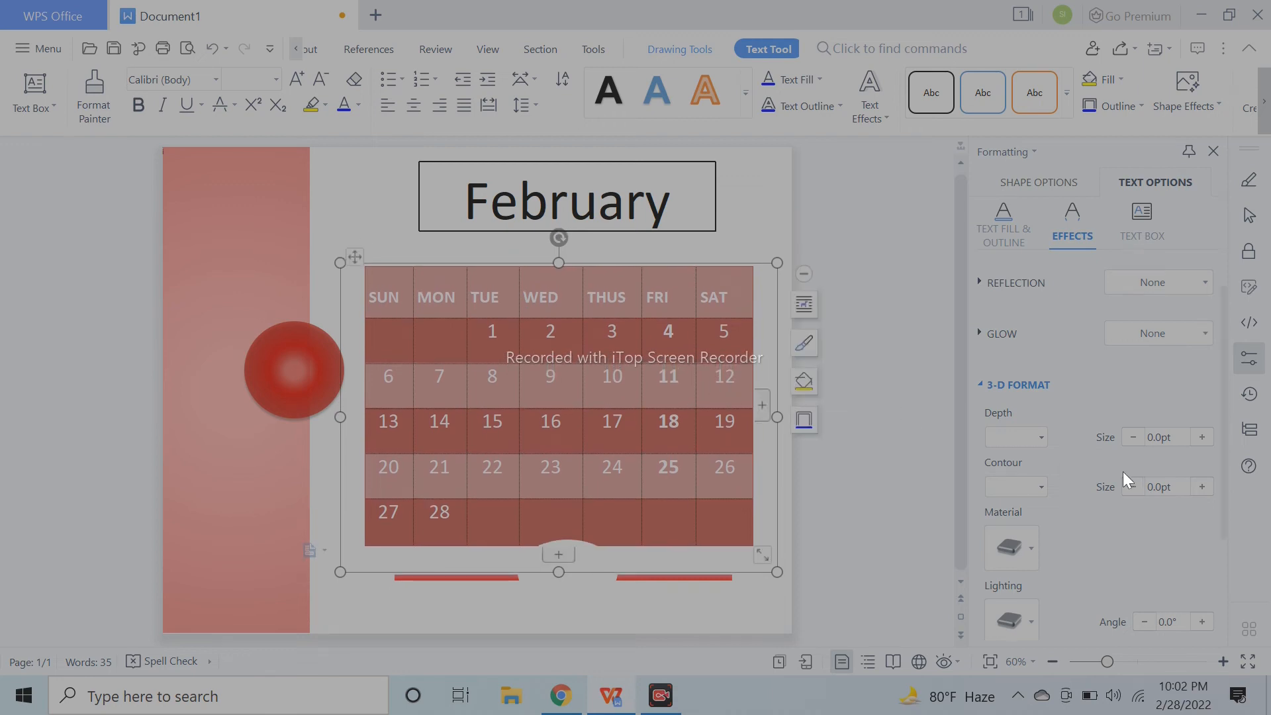
Nudge the frame holding the calendar table slightly upward, towards the February title
click(913, 459)
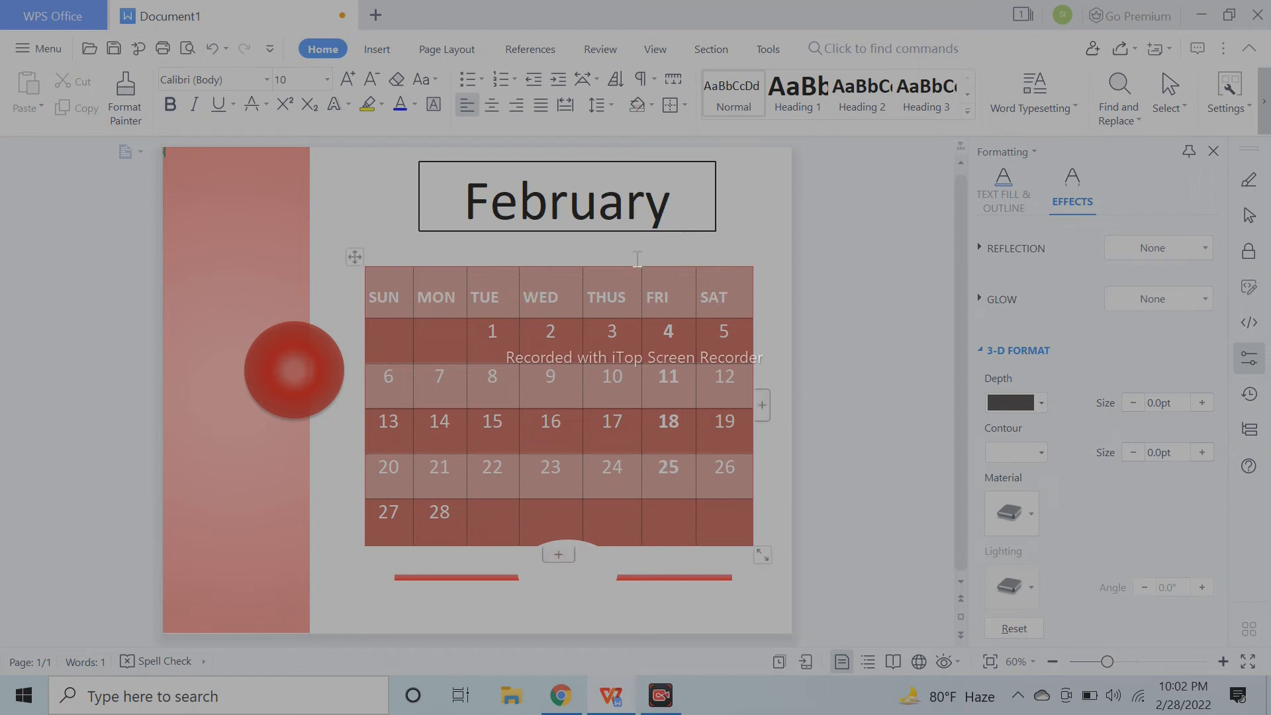
click(355, 277)
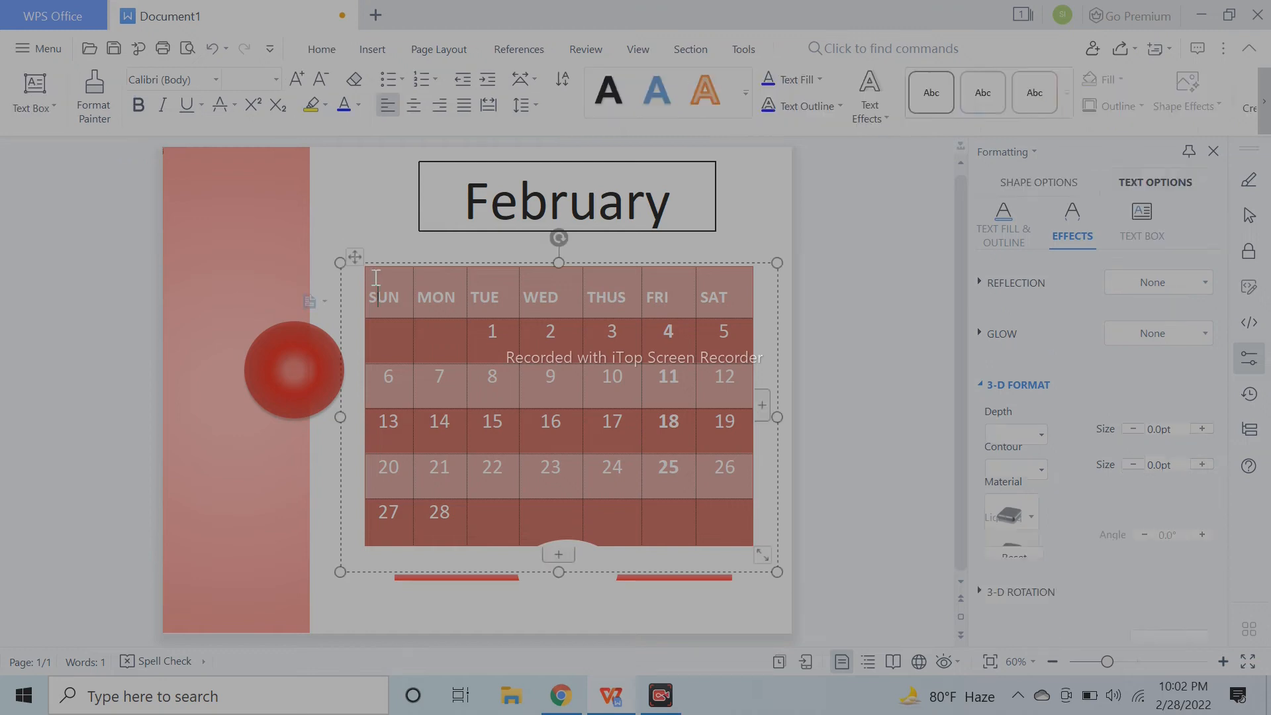
click(341, 278)
key(Up)
key(Up)
key(Up)
key(Up)
key(Up)
key(Up)
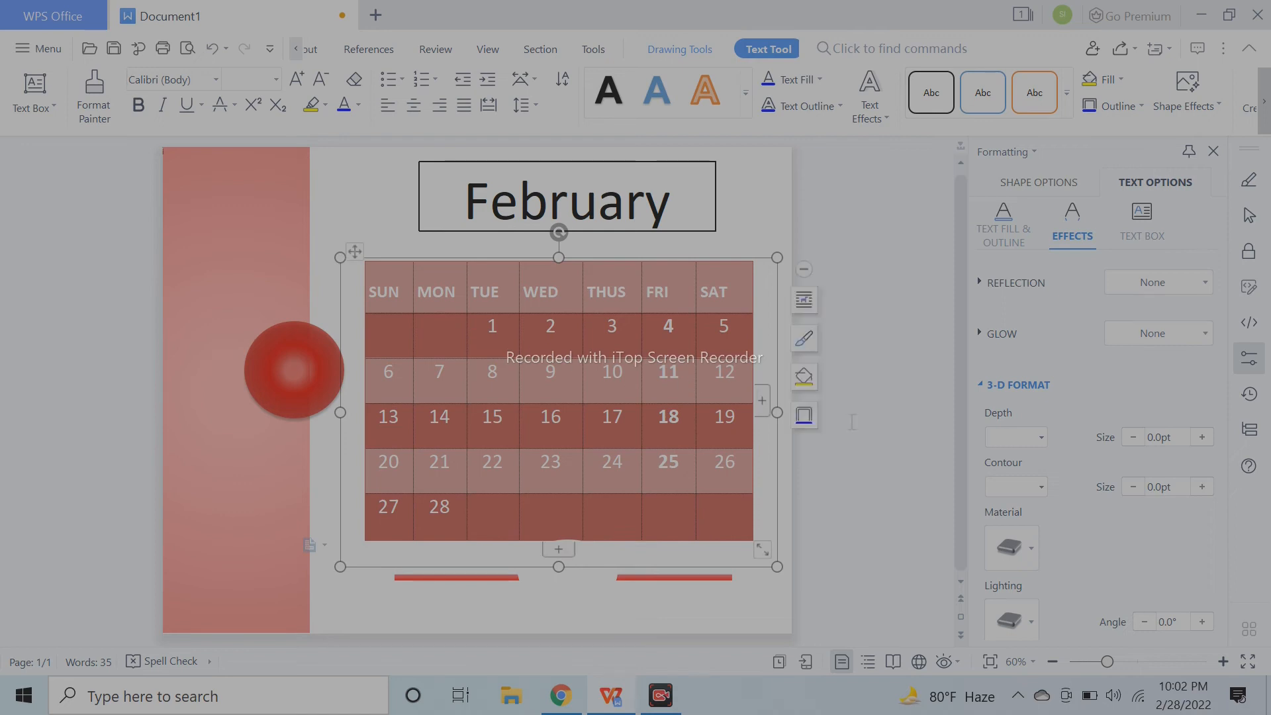
click(899, 432)
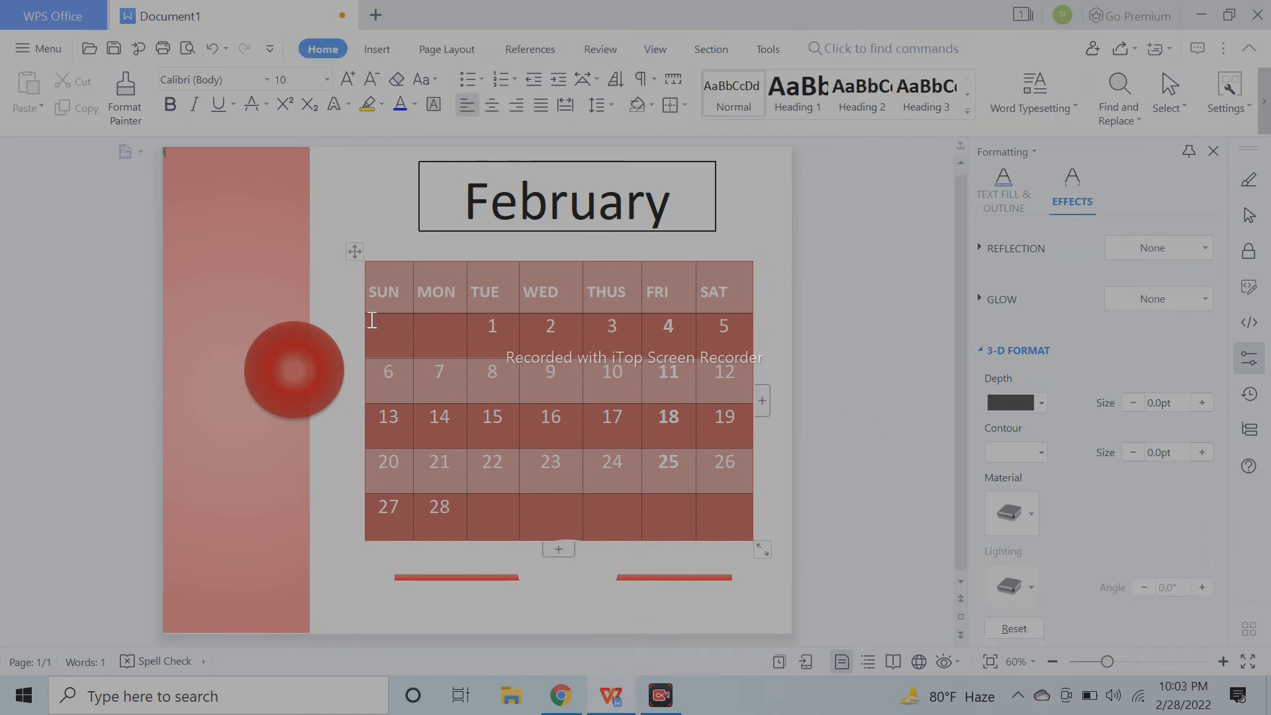
click(341, 317)
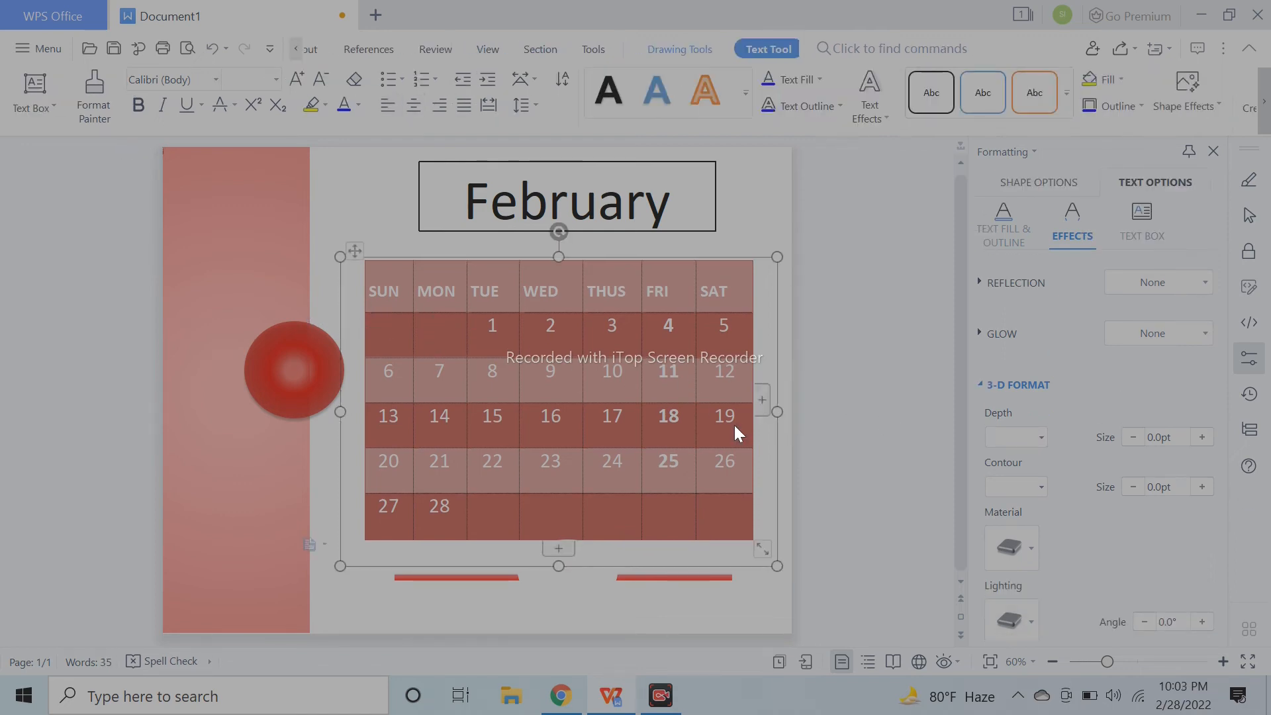
click(893, 434)
Set the February title's font to Bookman Old Style and make it bold
click(682, 230)
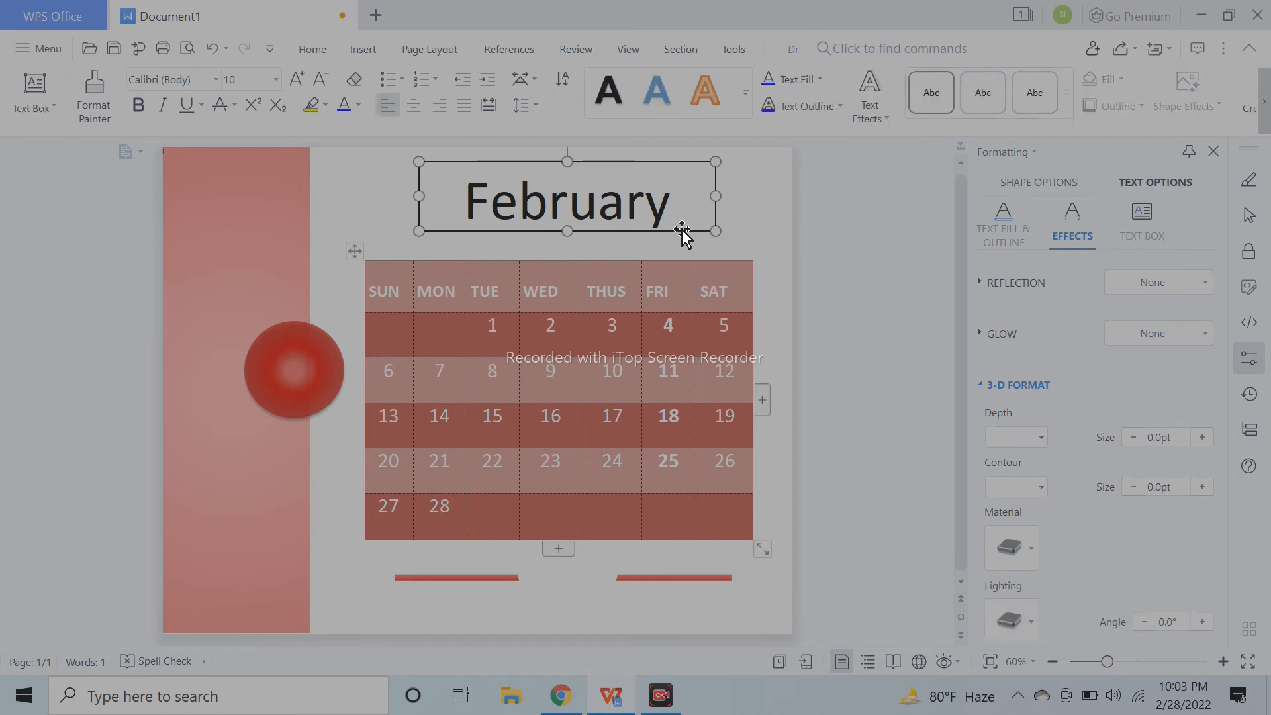
drag(680, 208, 460, 205)
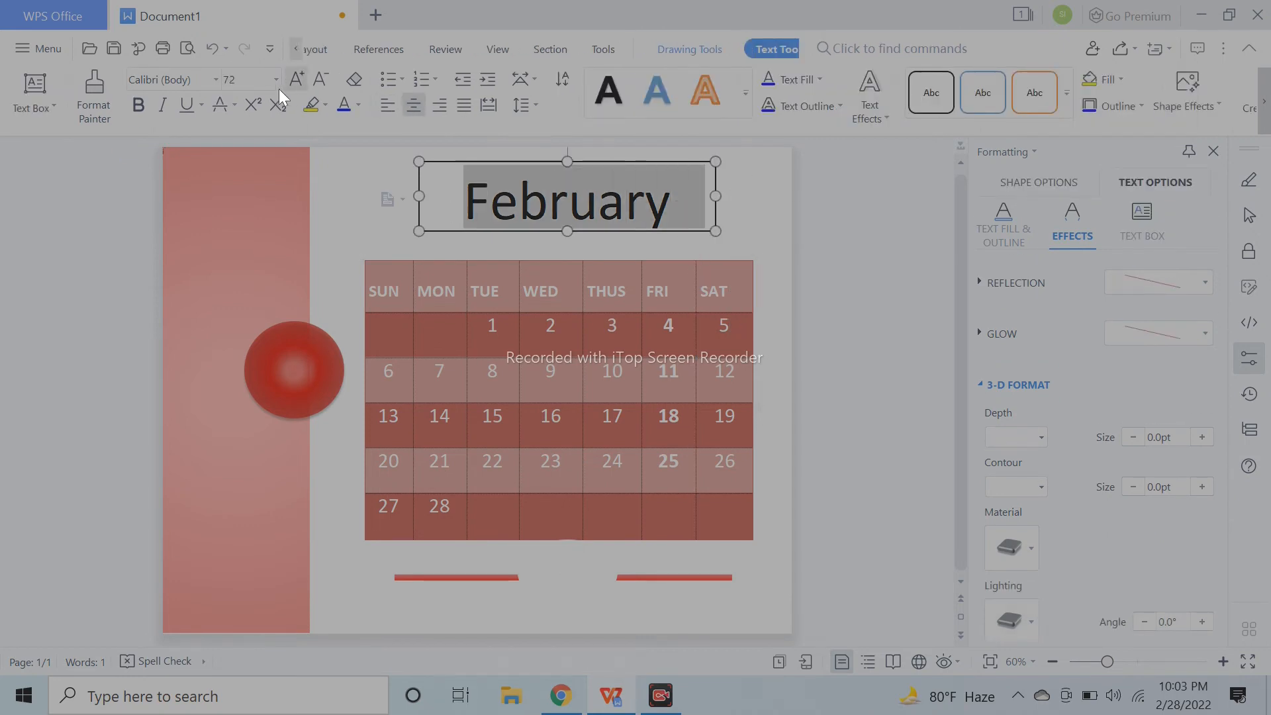
click(216, 79)
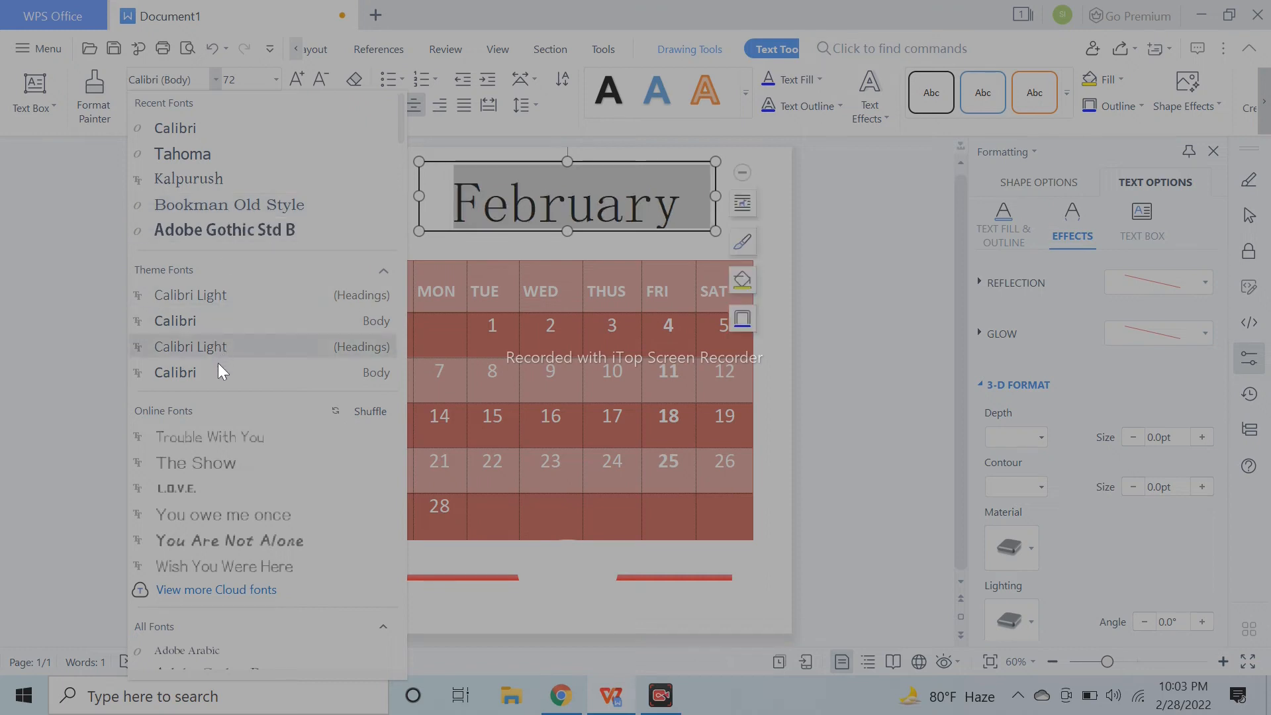
scroll(248, 434, down, 3)
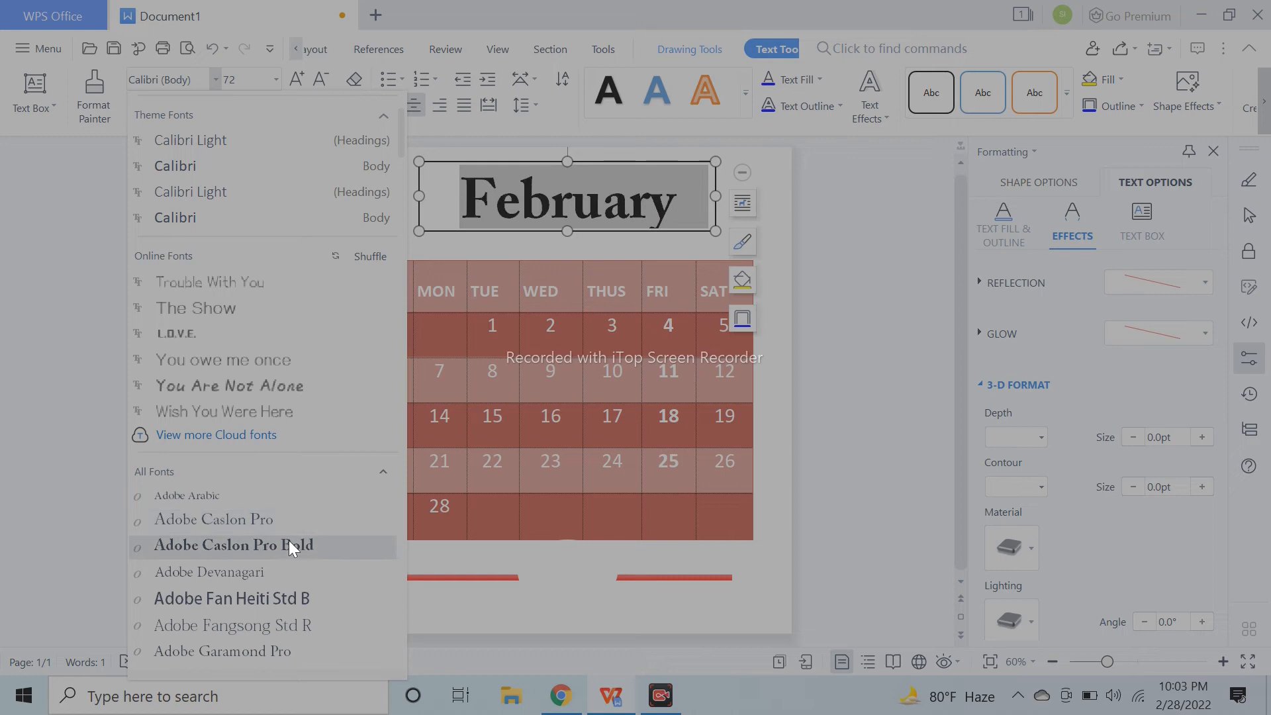
scroll(255, 399, up, 3)
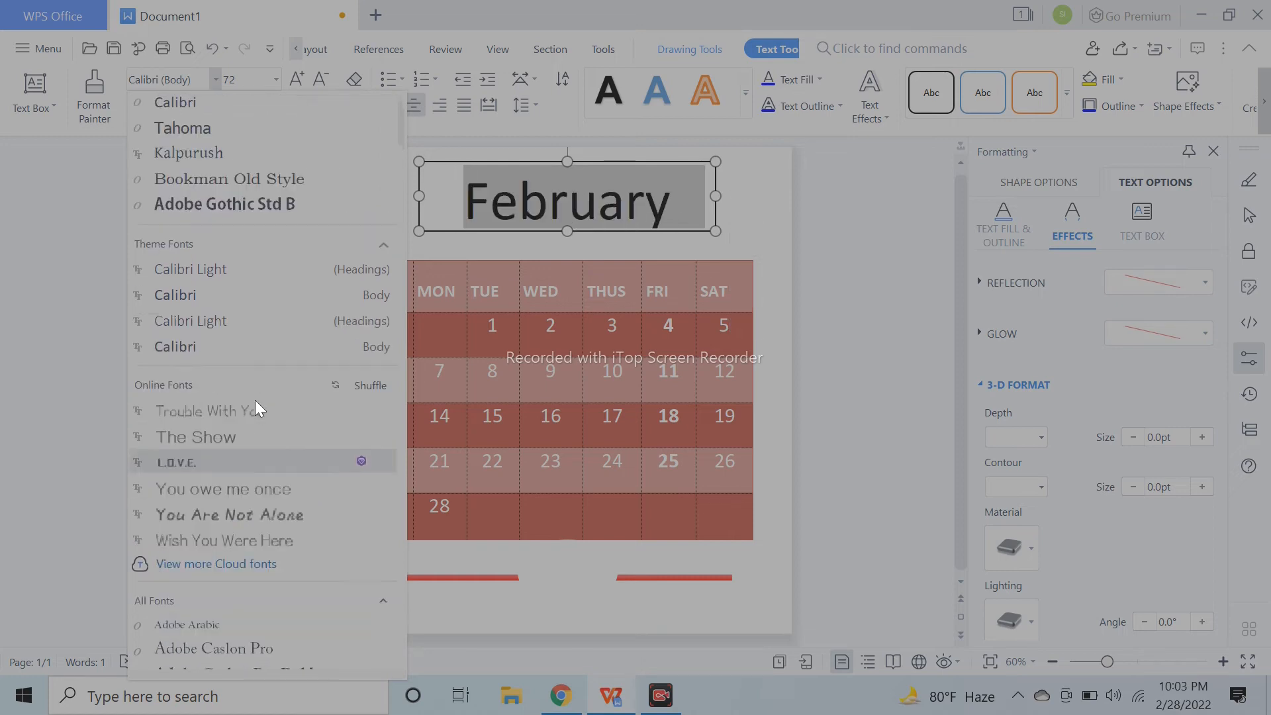
click(249, 176)
click(135, 97)
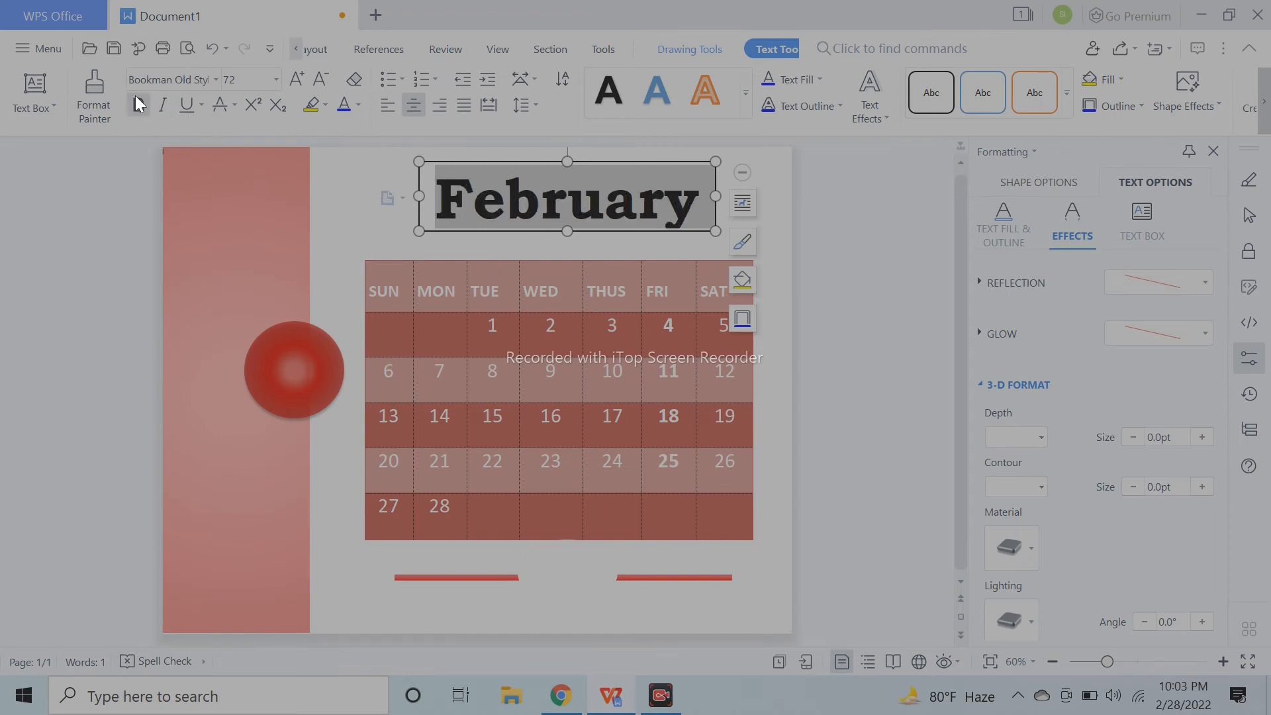
Apply the dark red gradient fill to the February title's text
click(358, 106)
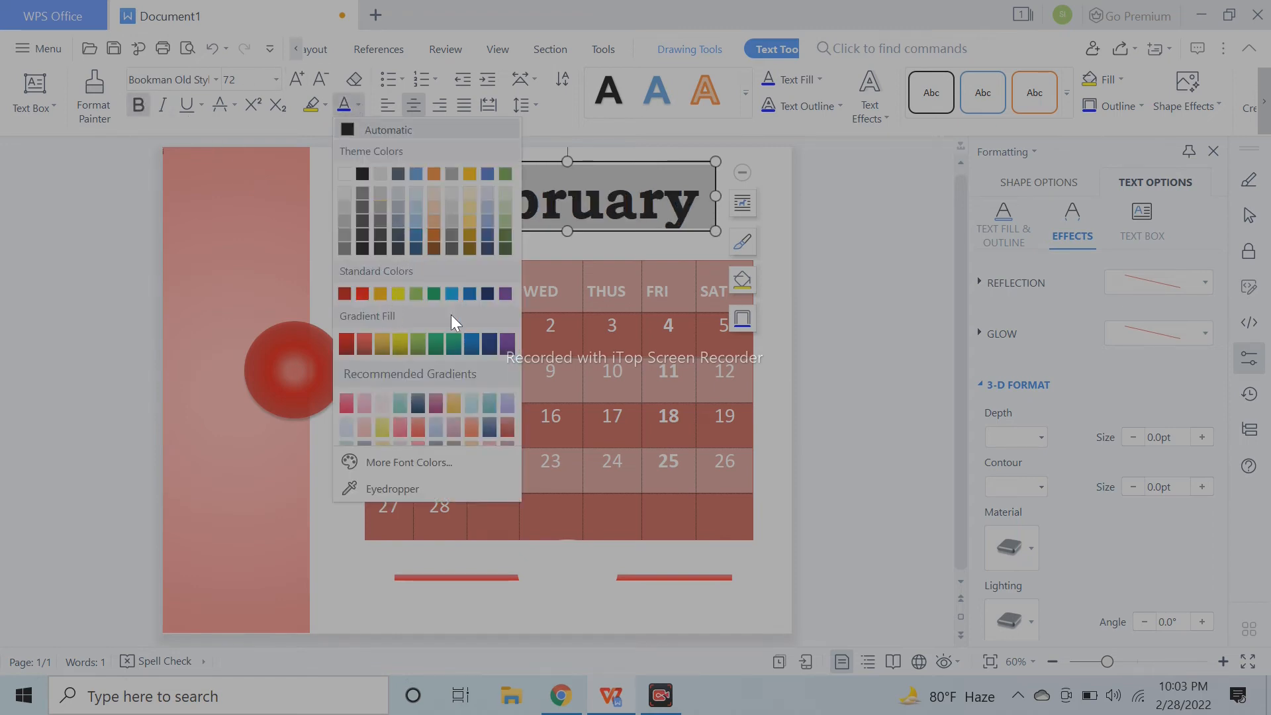
click(348, 341)
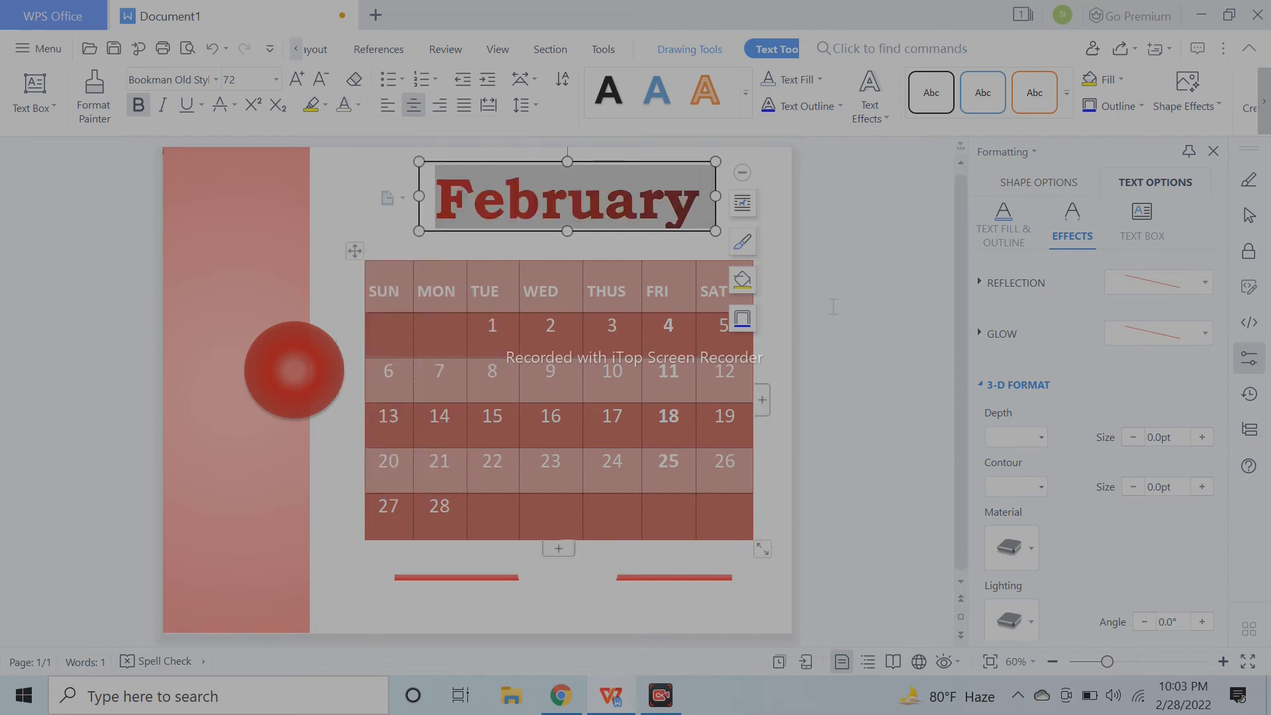
click(773, 240)
Remove the outline from the February title's frame by setting its line to No line
click(698, 164)
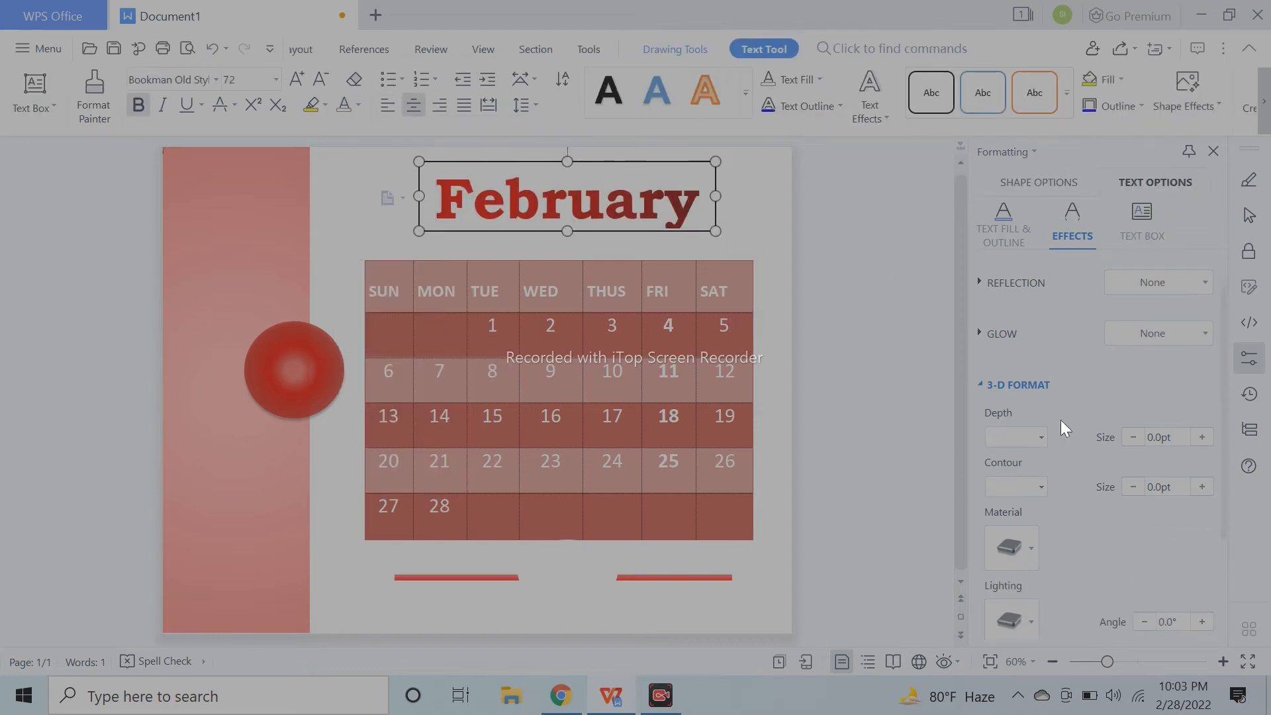
click(1028, 185)
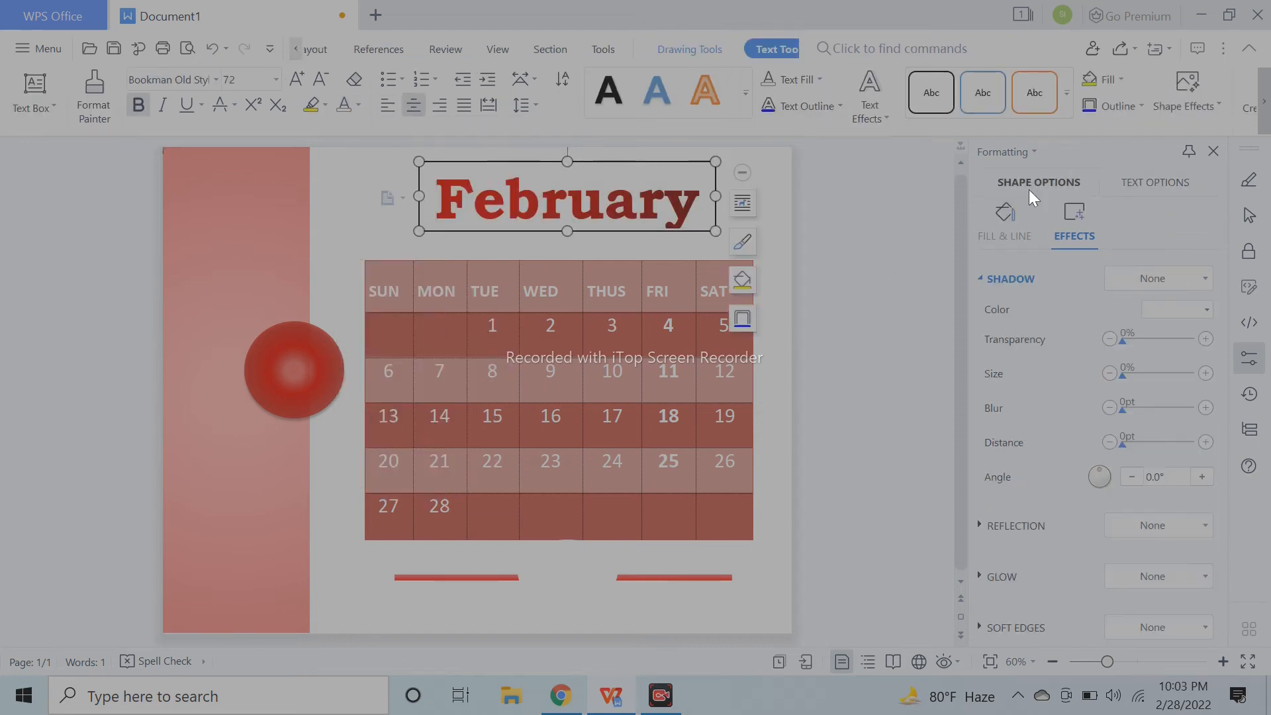
click(1005, 219)
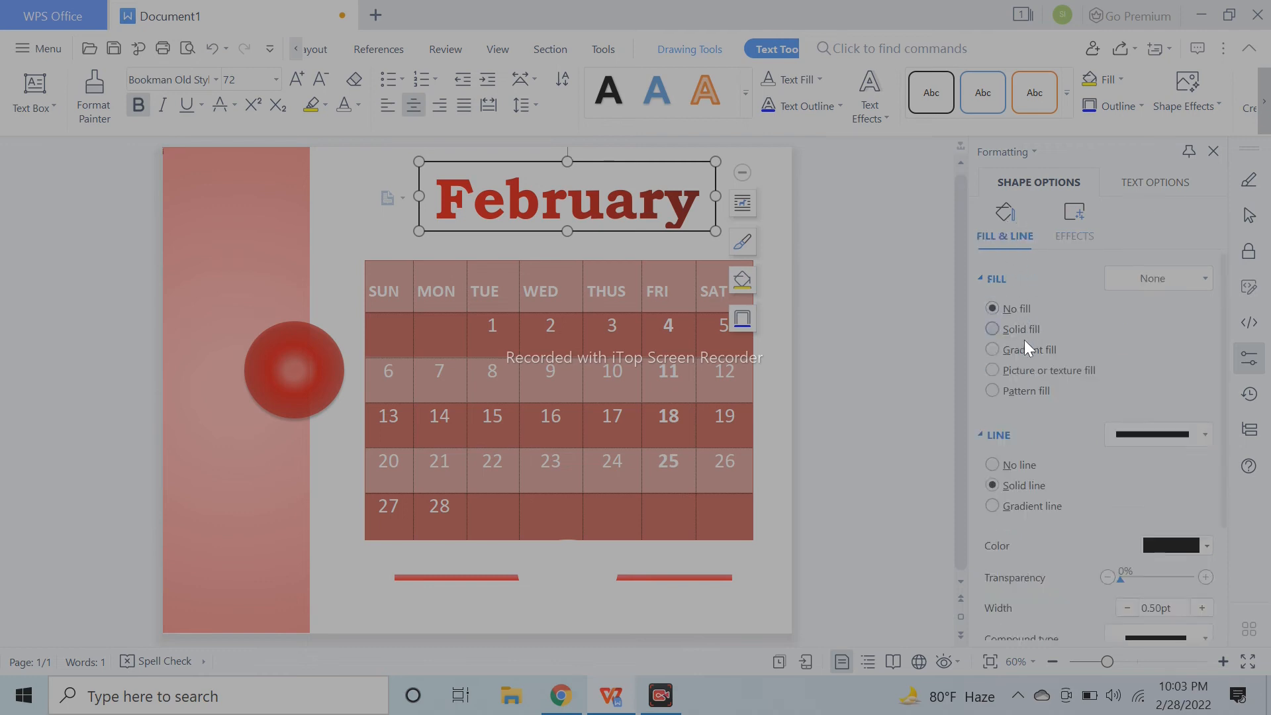
scroll(1050, 403, down, 3)
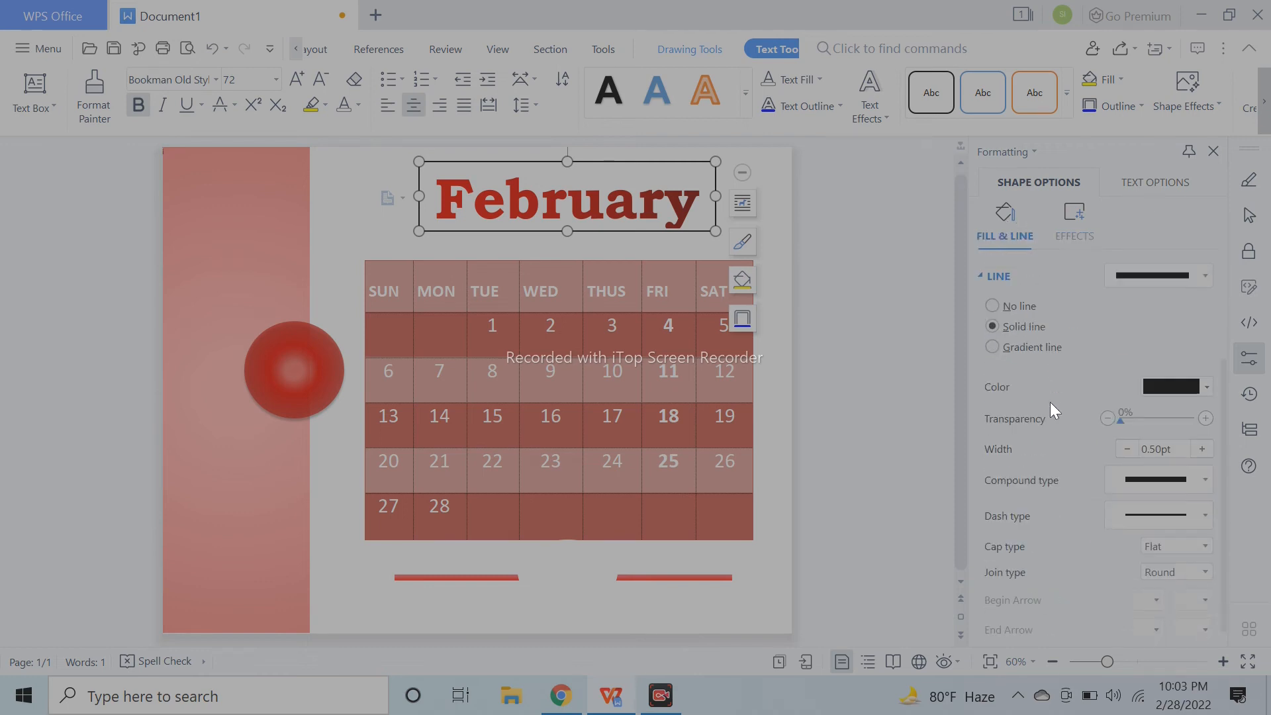
click(982, 276)
click(990, 330)
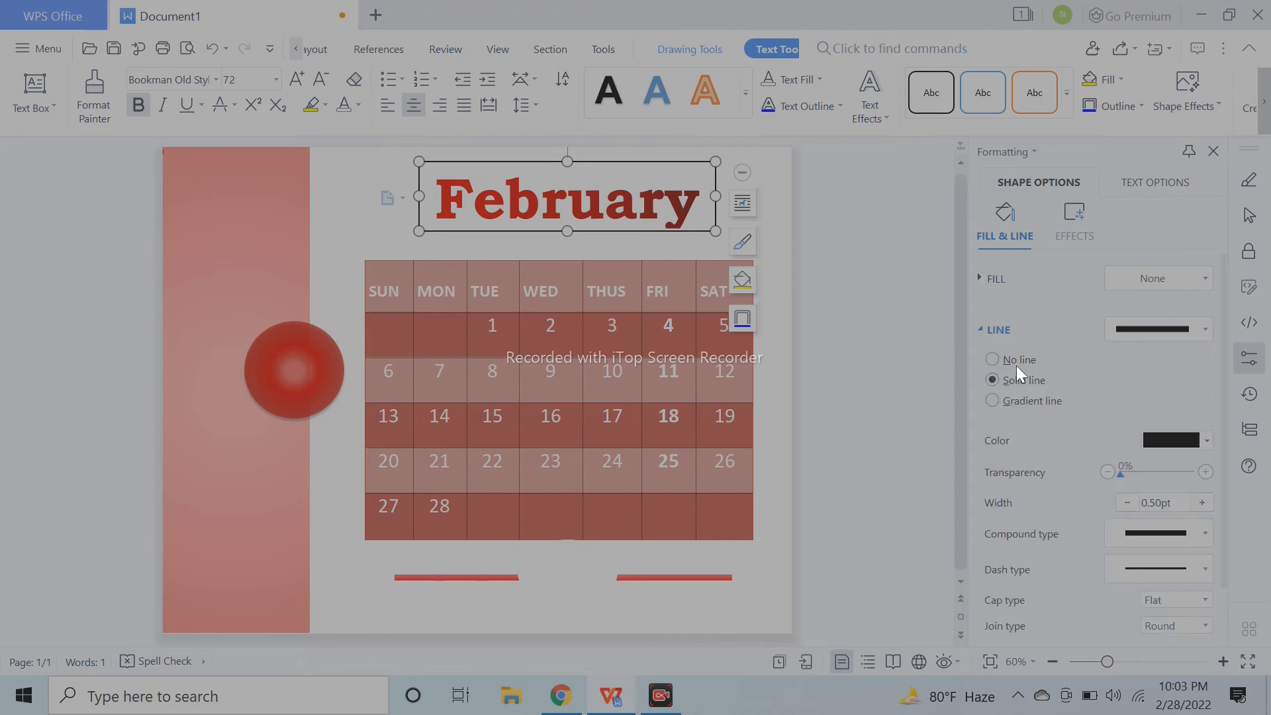
click(1015, 365)
Extend the February title's frame slightly upward
click(665, 198)
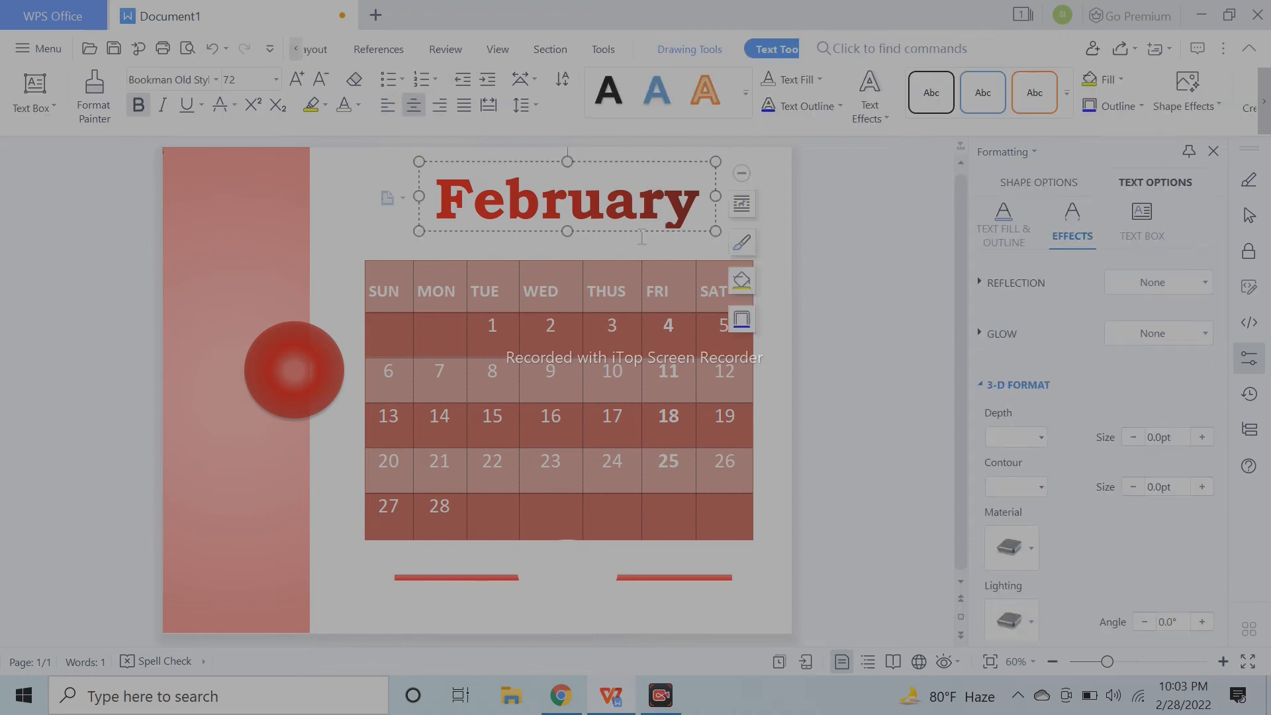
click(569, 163)
drag(570, 162, 569, 154)
click(592, 186)
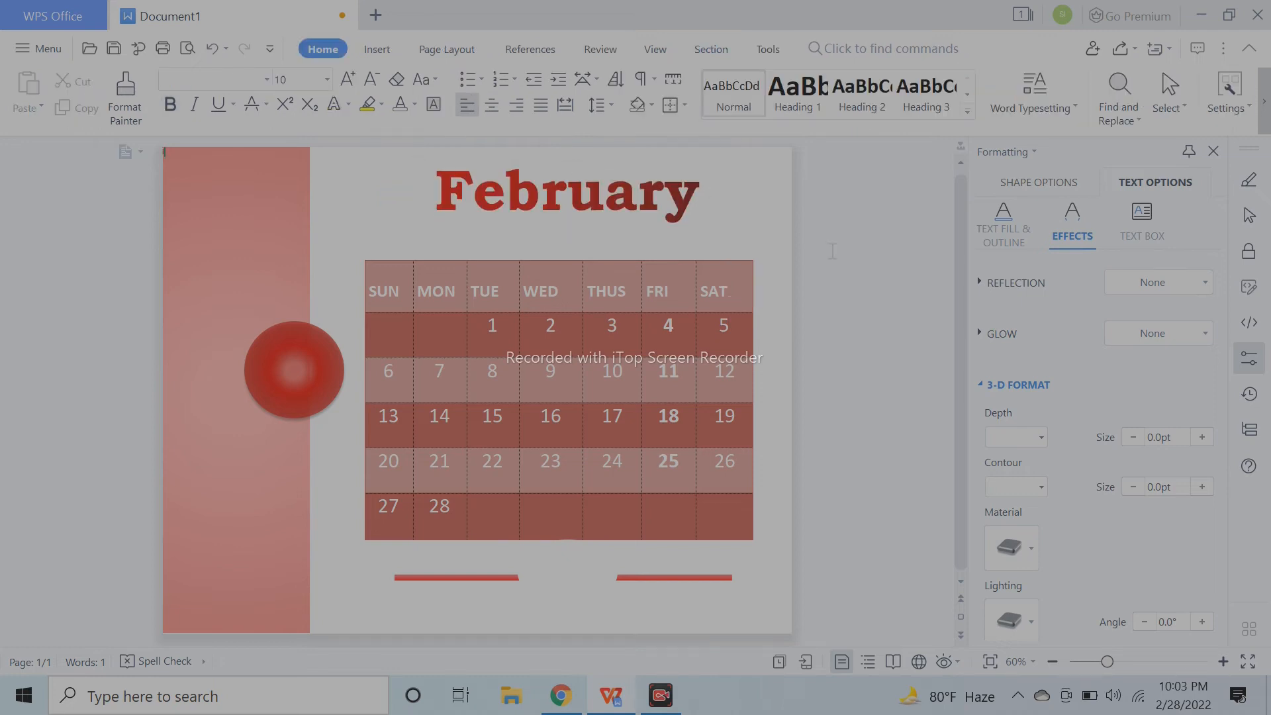
Move the February title down and slightly left so that it sits centred just above the calendar table
click(667, 153)
key(Down)
key(Down)
key(Down)
key(Down)
key(Down)
key(Down)
key(Down)
key(Down)
key(Down)
key(Down)
key(Down)
key(Down)
key(Down)
key(Down)
key(Down)
key(Down)
key(Down)
key(Down)
key(Down)
key(Down)
key(Down)
key(Down)
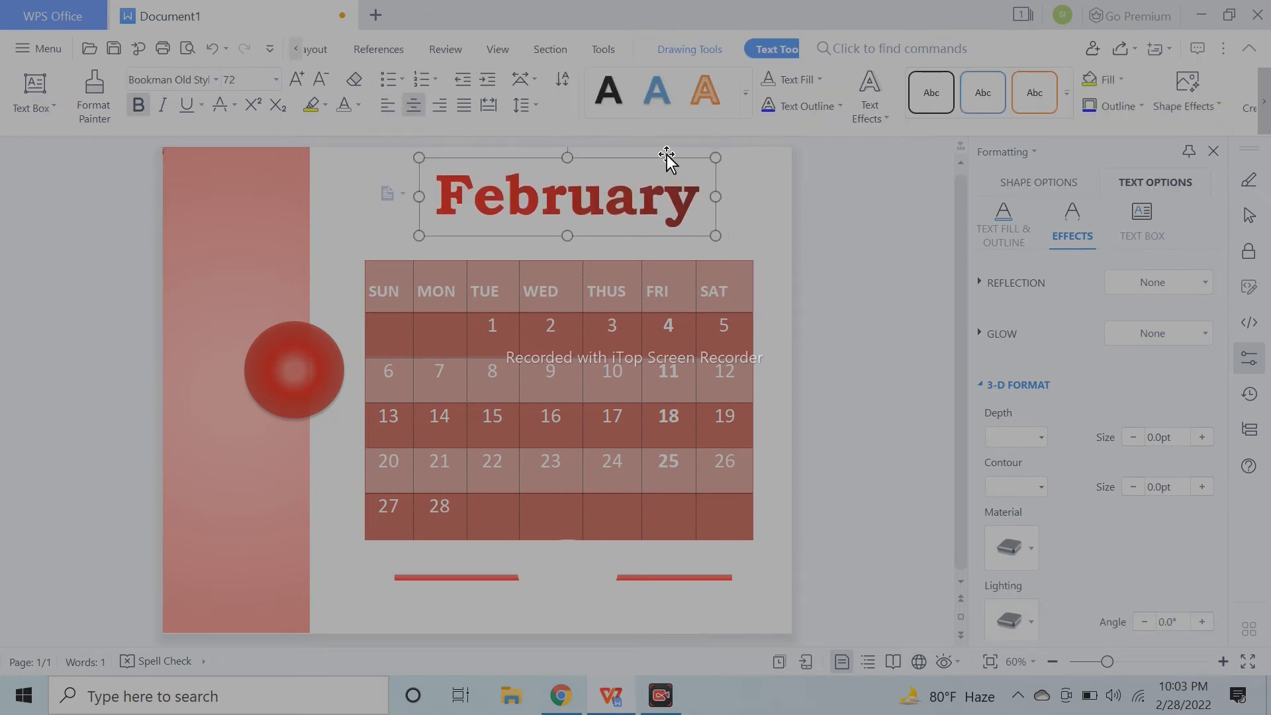
key(Left)
key(Left)
key(Left)
key(Left)
key(Left)
key(Left)
key(Left)
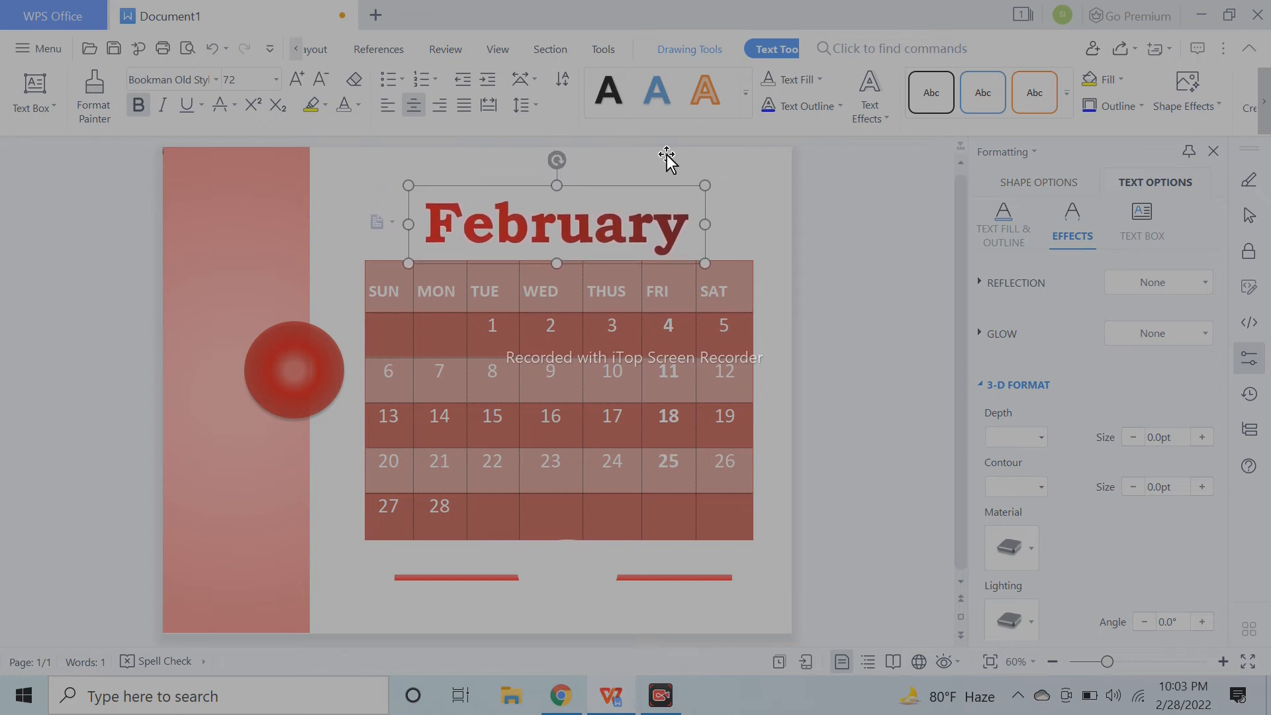
click(466, 200)
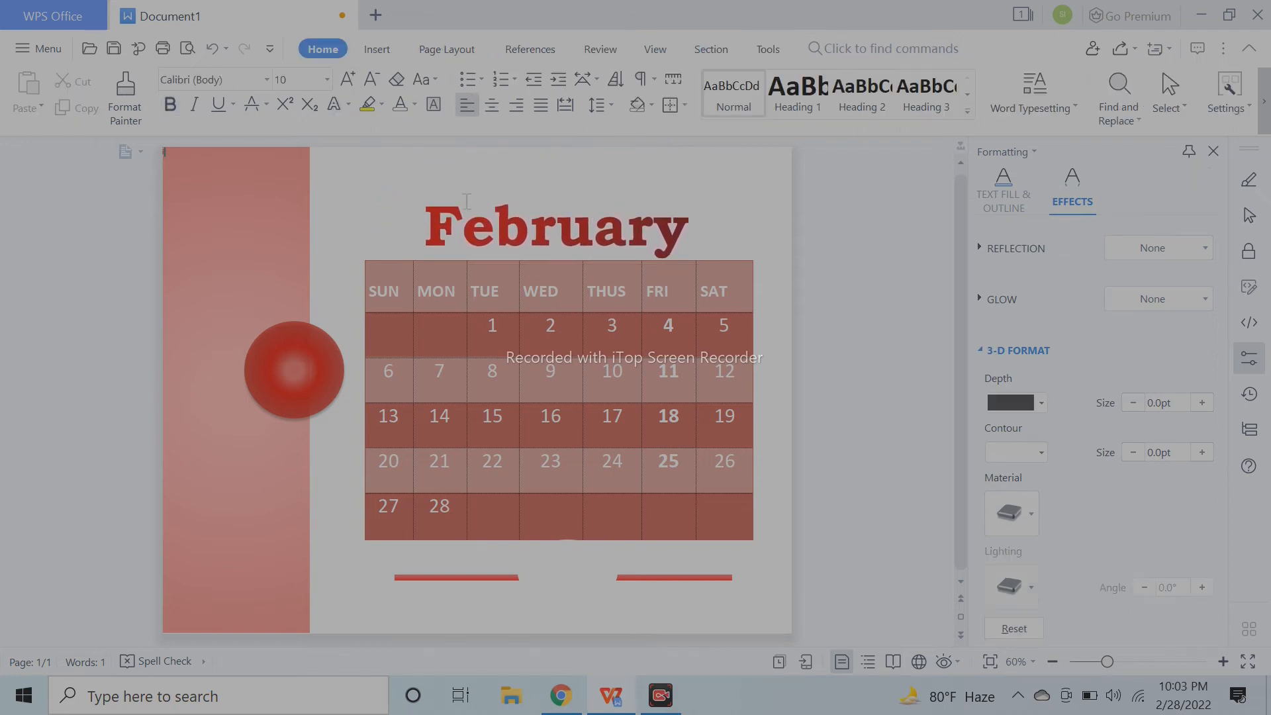
click(609, 225)
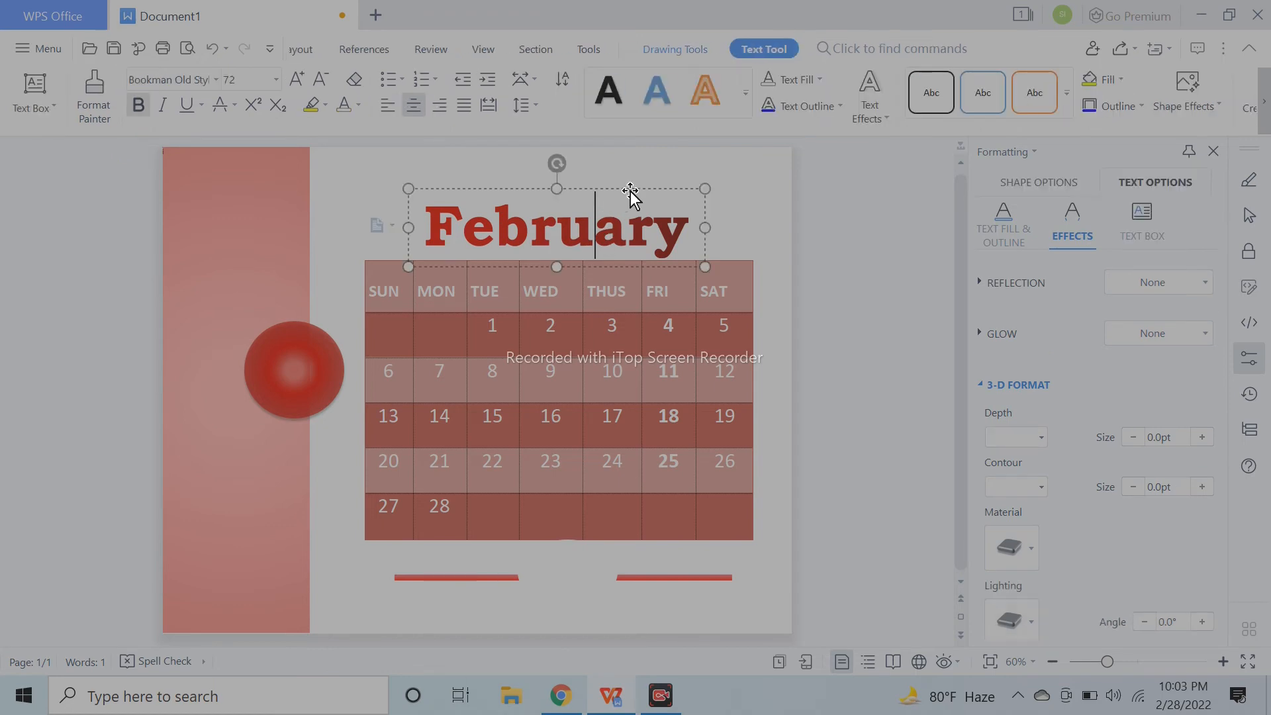
click(983, 284)
click(893, 210)
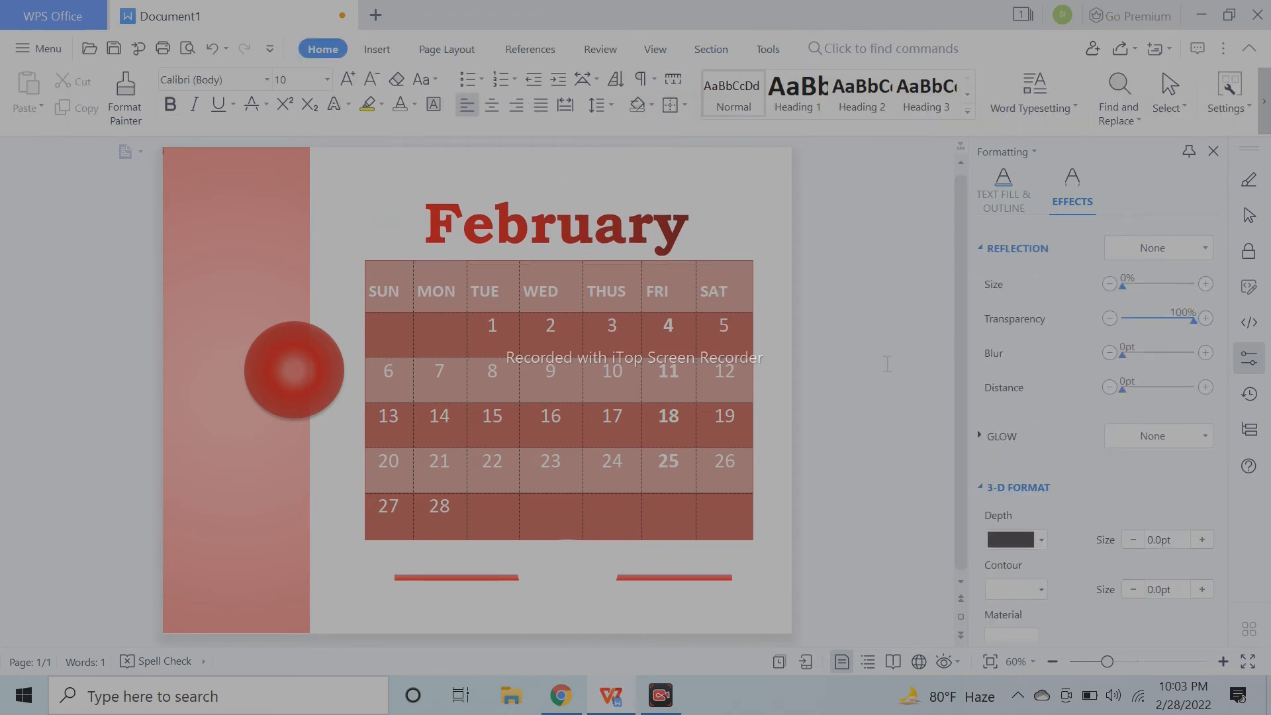
Draw a wide, shallow text box beneath the two red bars and enter "Write a beautiful probern" in it
click(376, 51)
click(305, 93)
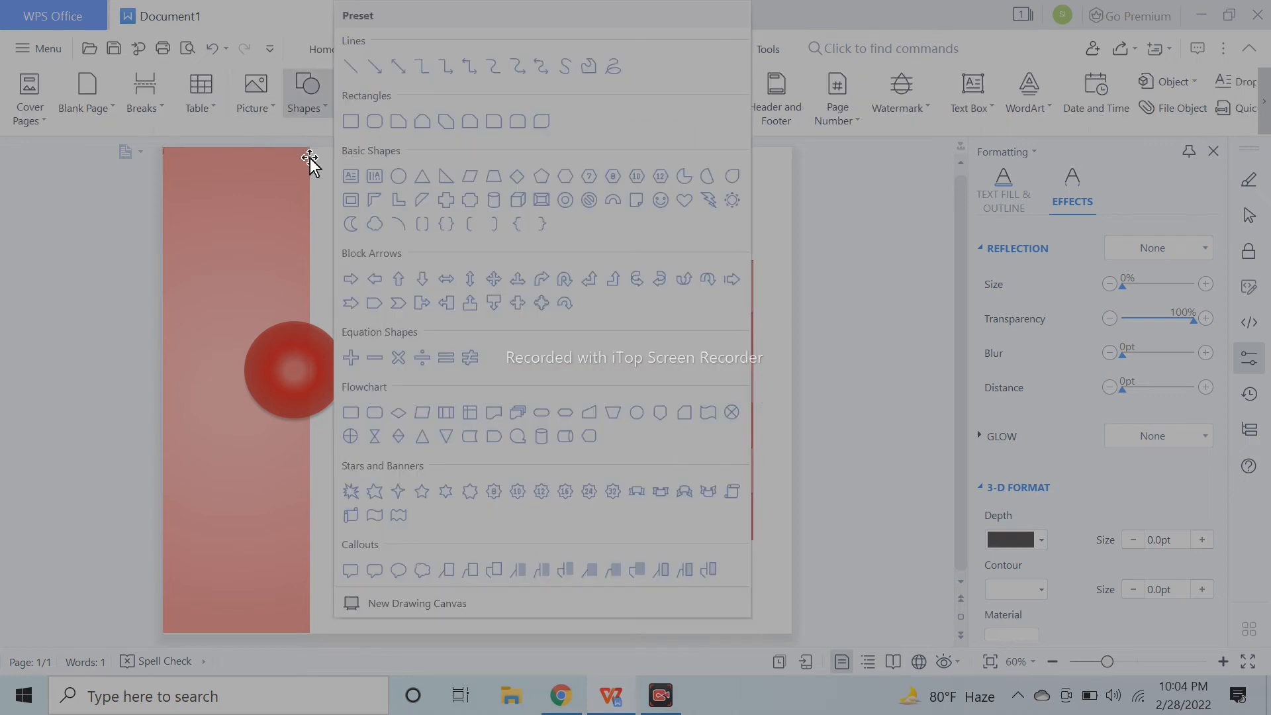
click(356, 123)
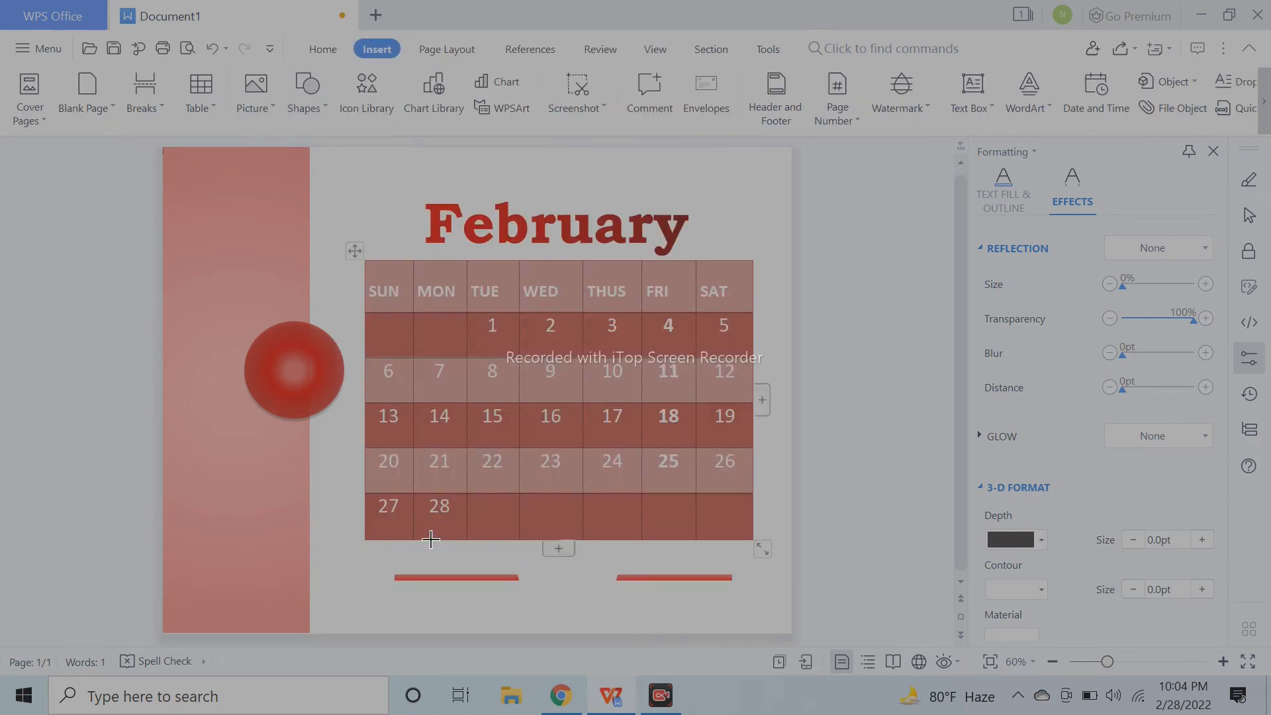
click(314, 100)
click(352, 176)
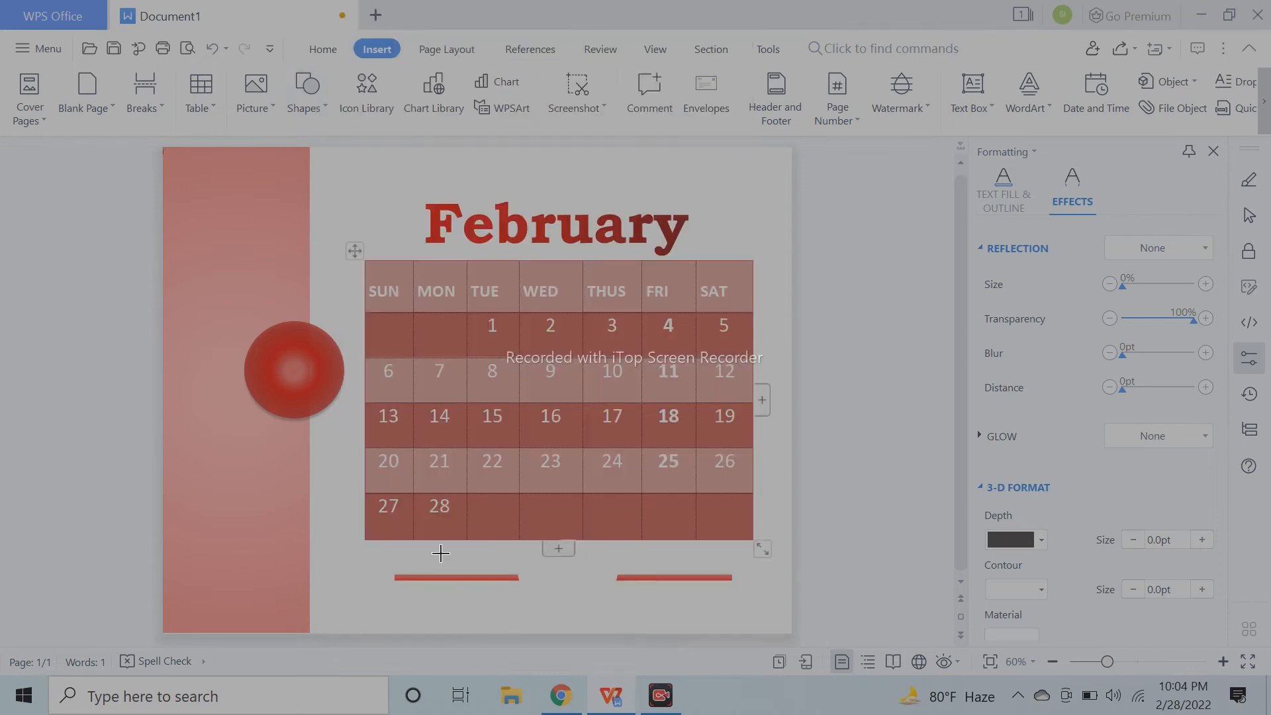
drag(378, 597, 756, 620)
text(w)
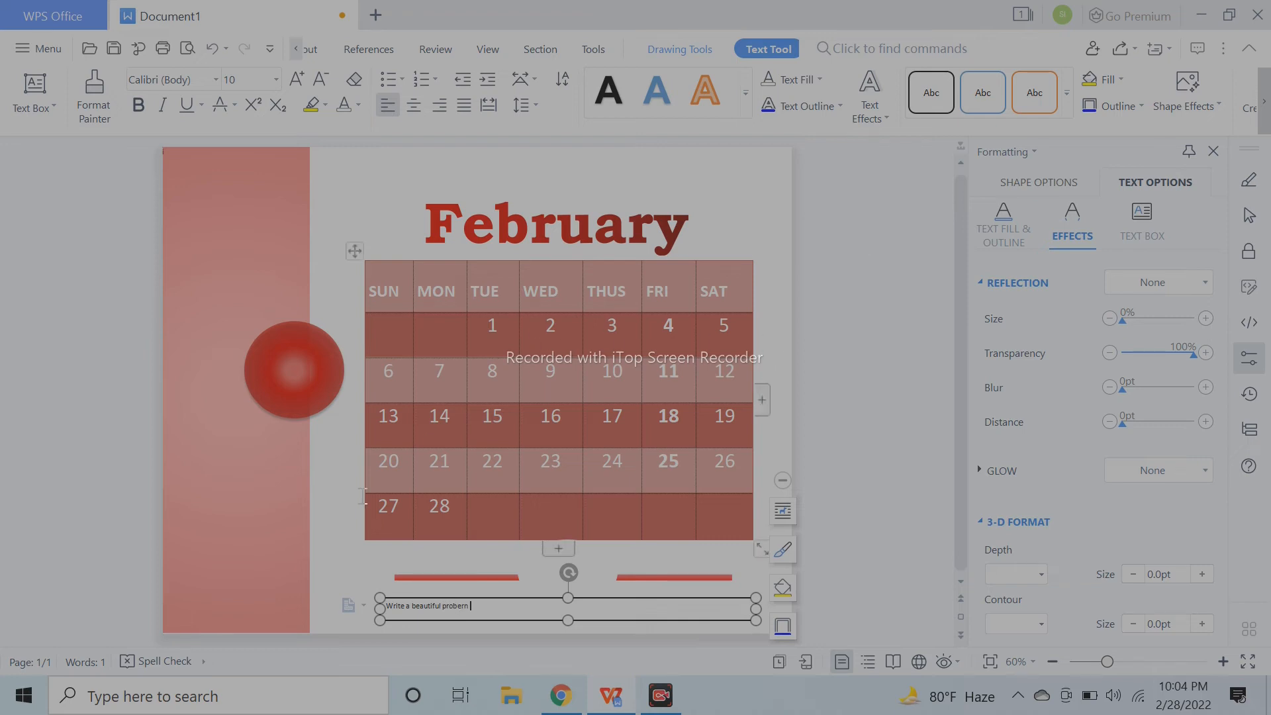
Turn on spell checking and check the last word of the text box below the table
click(166, 660)
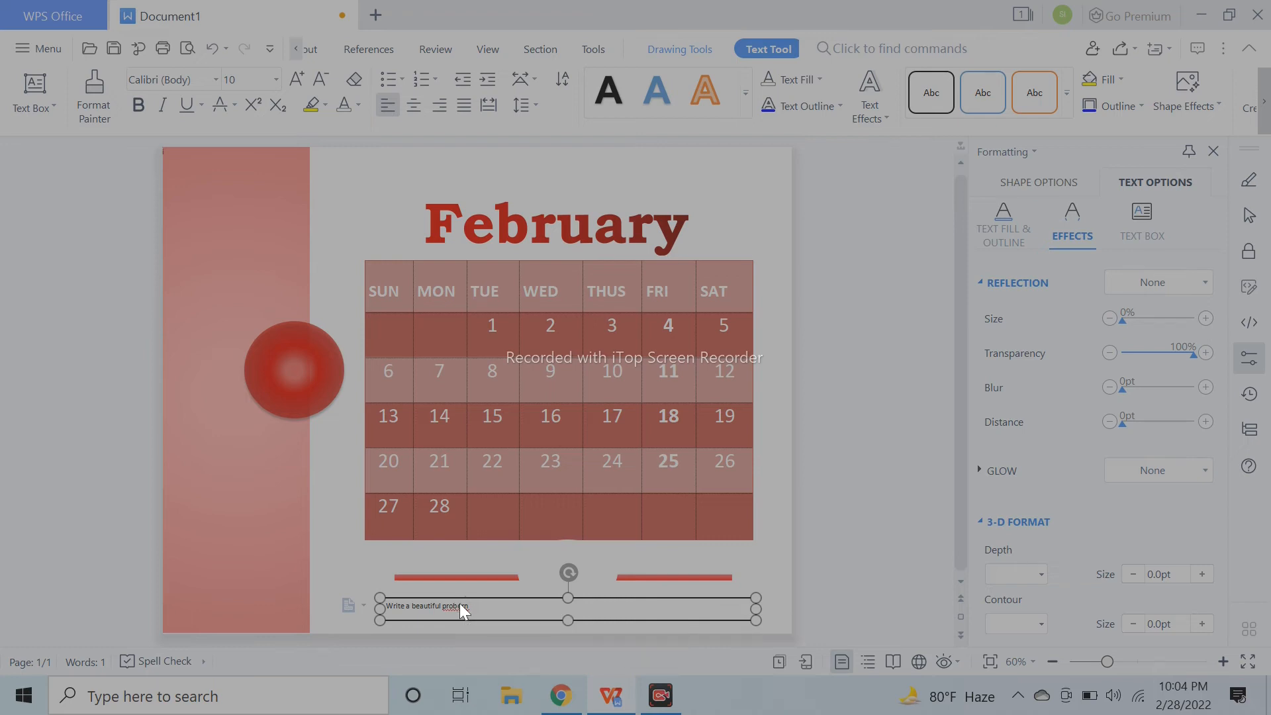
right_click(462, 607)
key(Escape)
Enlarge the sentence in the bottom text box to font size 20 and centre it
triple_click(499, 603)
click(296, 79)
click(295, 79)
click(295, 80)
click(295, 80)
click(295, 80)
click(295, 80)
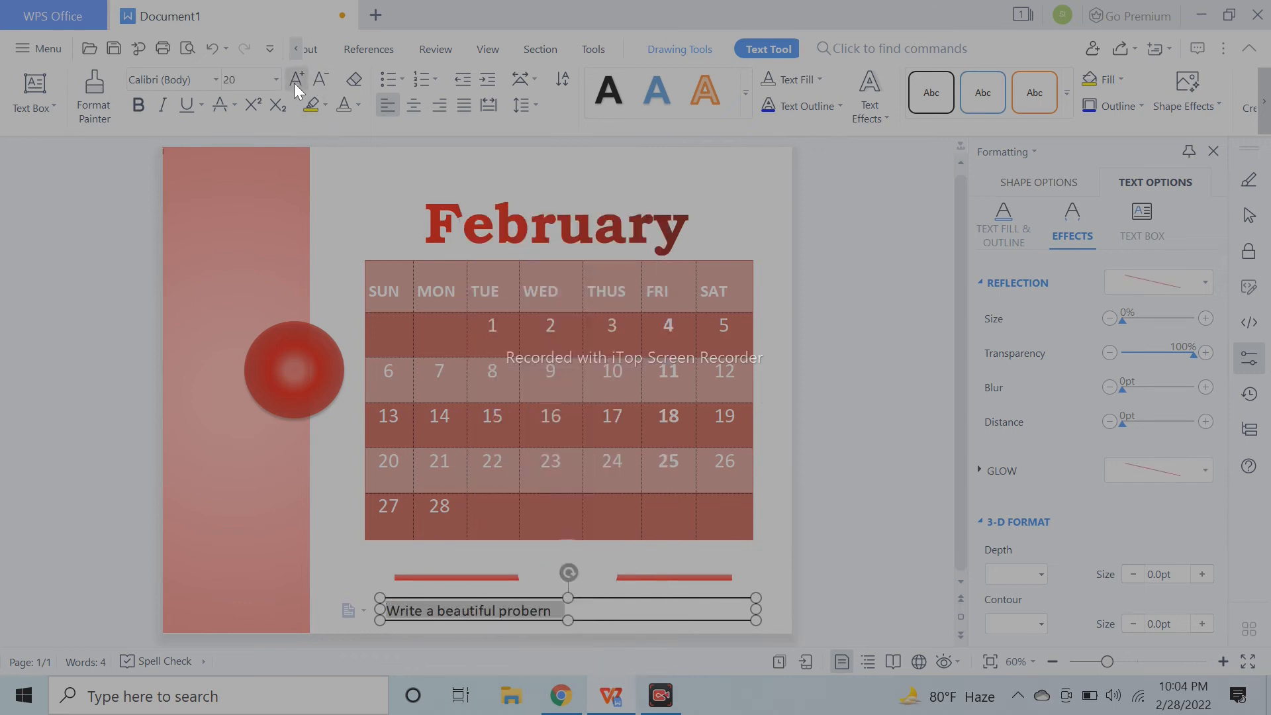
click(411, 104)
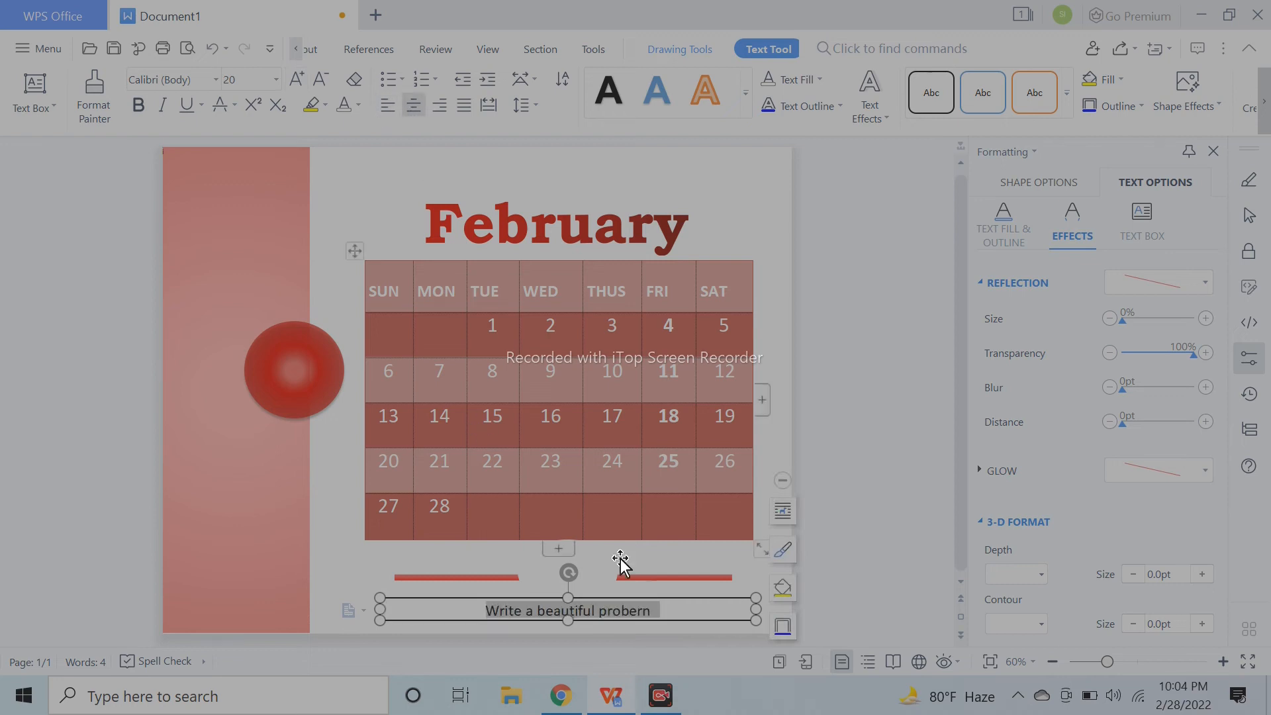
Correct the last word of the bottom text box so that the sentence reads "Write a beautiful proverb"
click(650, 611)
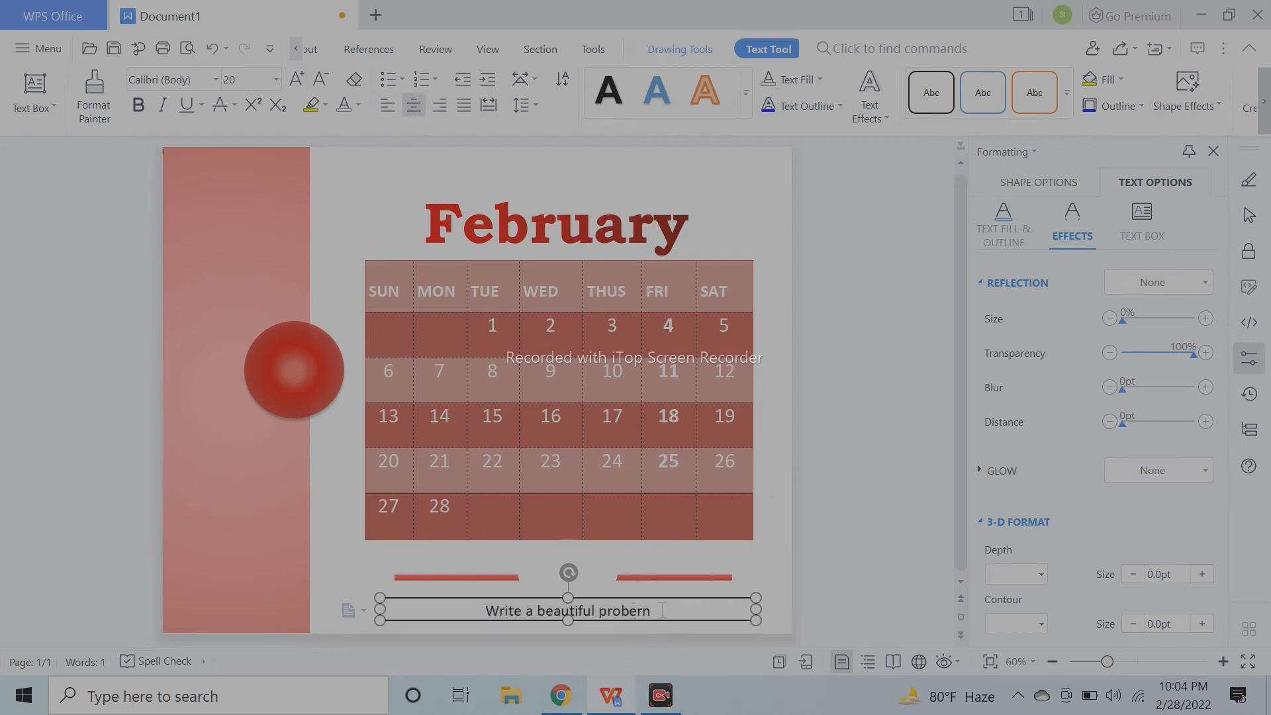
key(BackSpace)
key(BackSpace)
key(BackSpace)
key(BackSpace)
key(BackSpace)
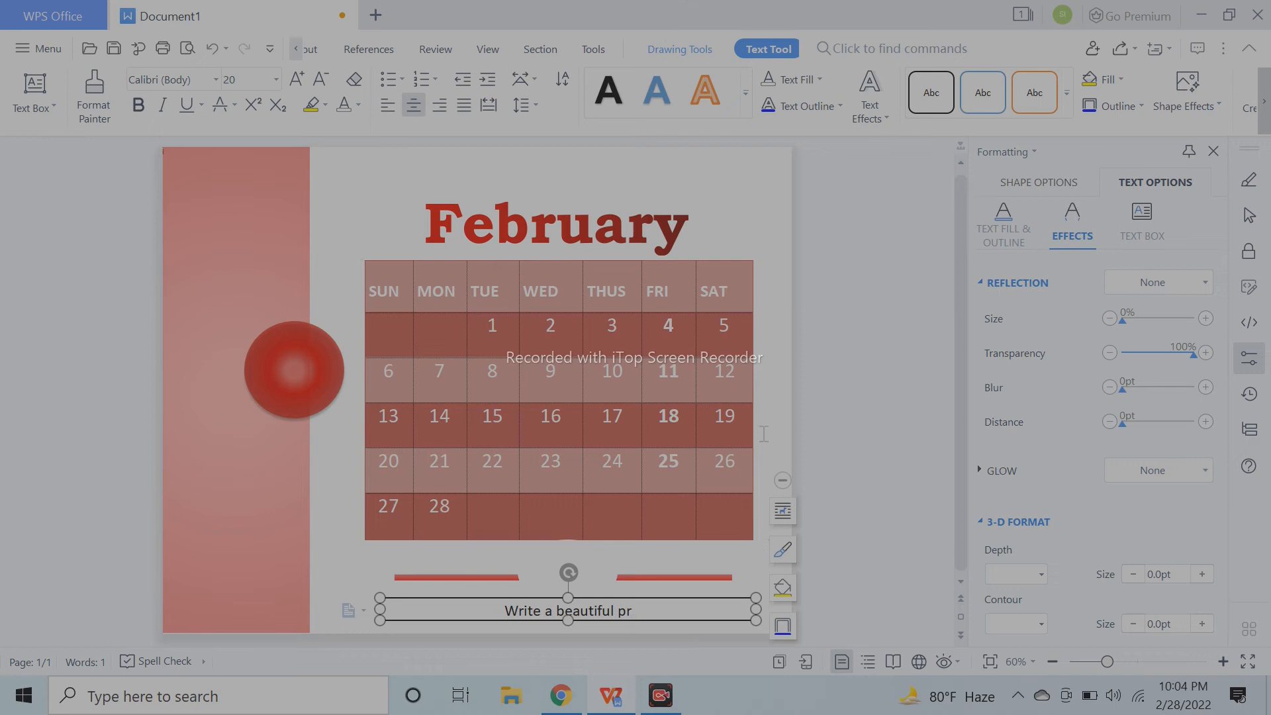
text(overb)
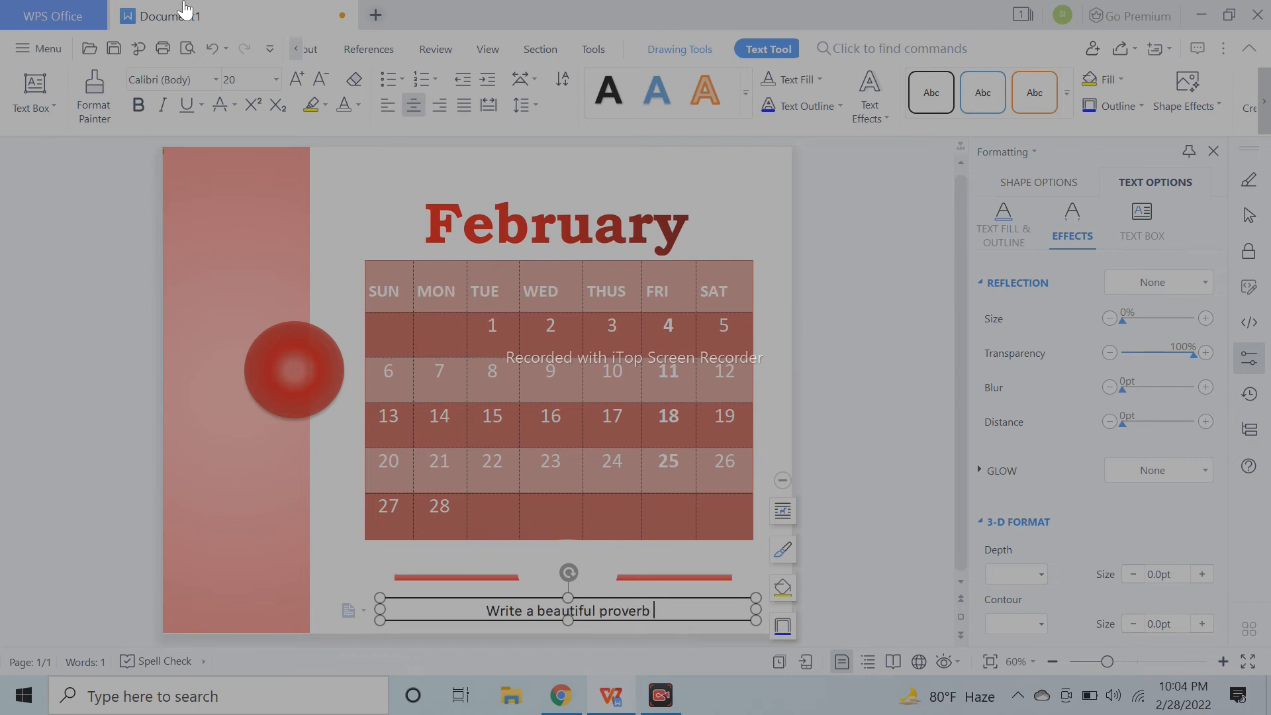
Make the proverb sentence below the table bold and centred, and change its font to Aquire
key(ctrl+a)
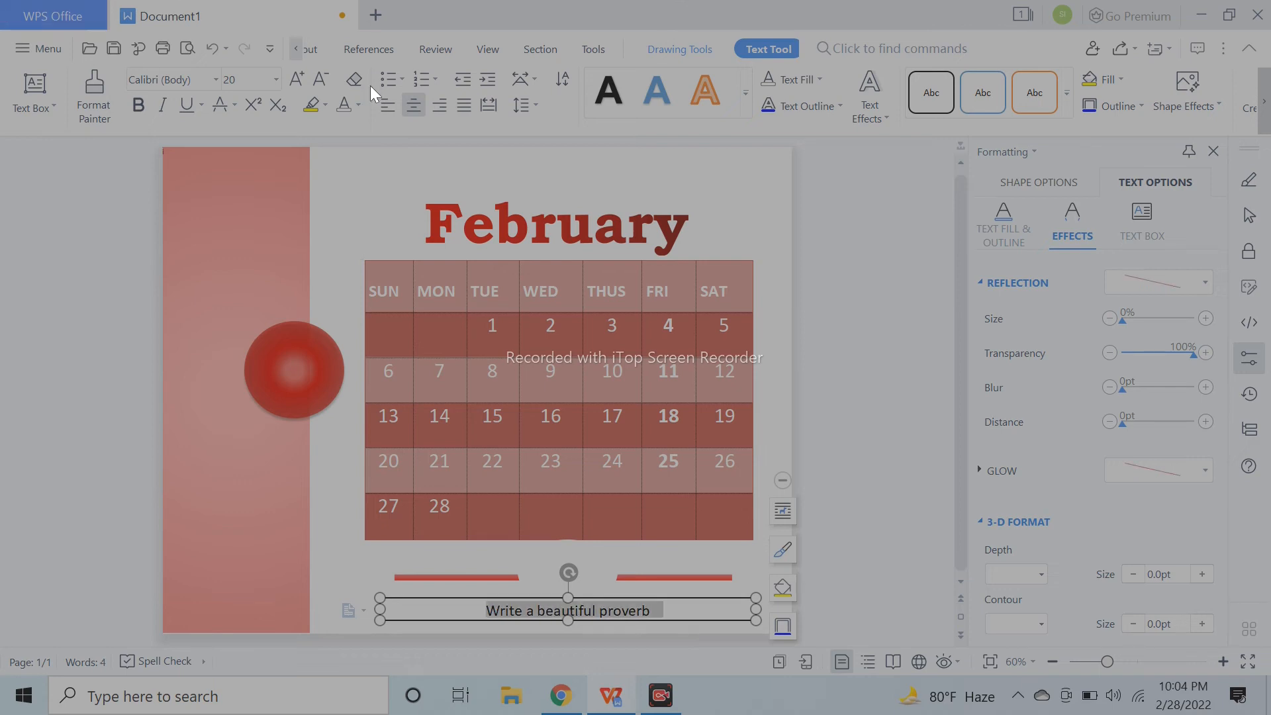
click(386, 106)
click(410, 106)
click(131, 110)
click(215, 80)
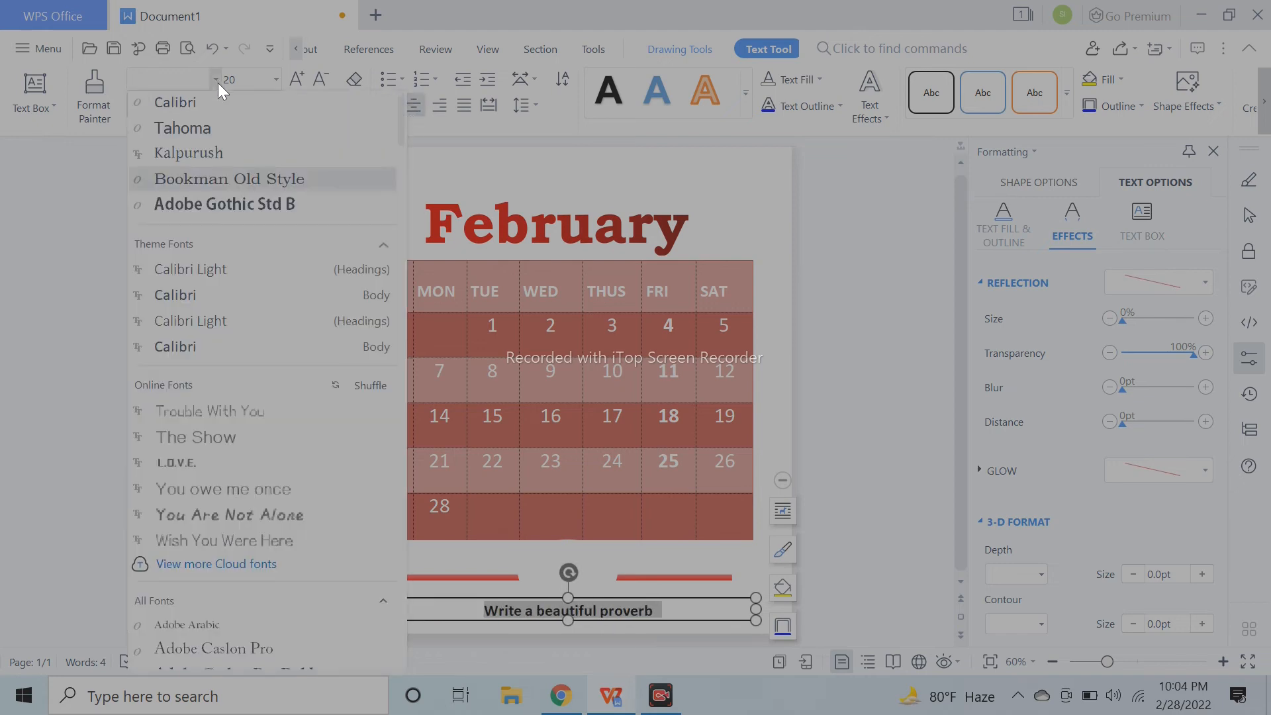
scroll(185, 327, down, 1)
scroll(185, 327, down, 4)
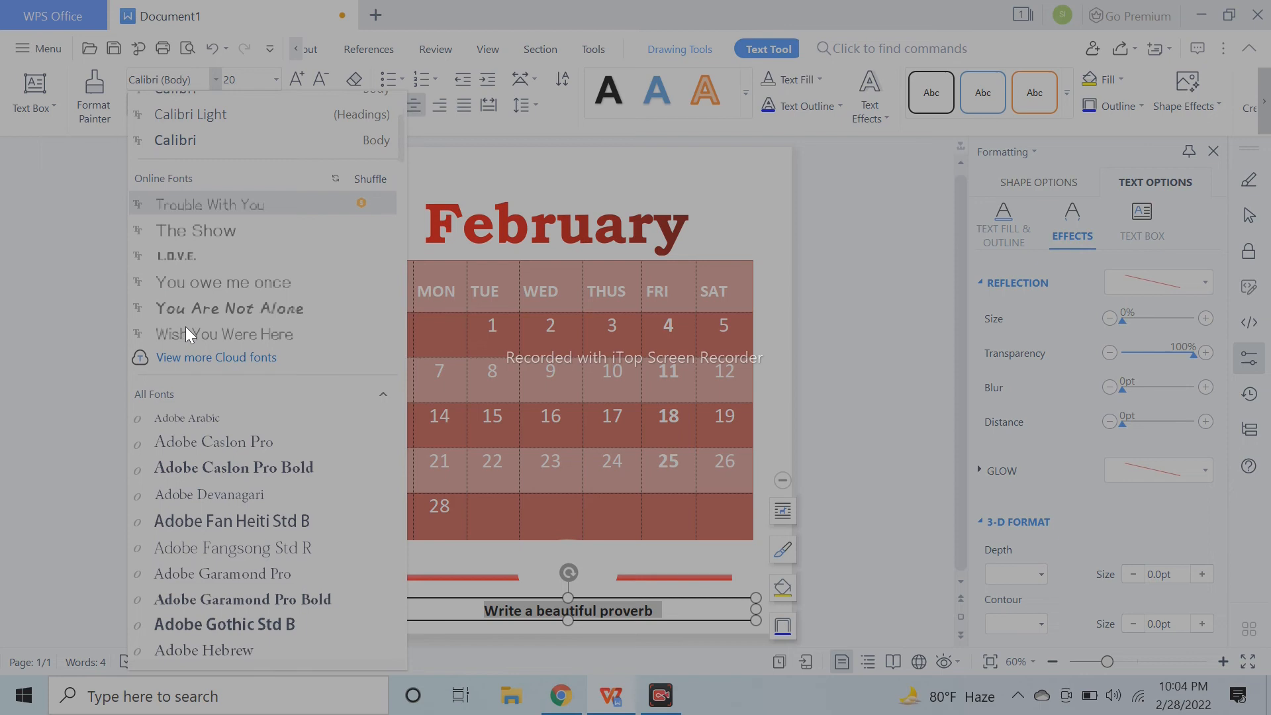
scroll(205, 443, down, 3)
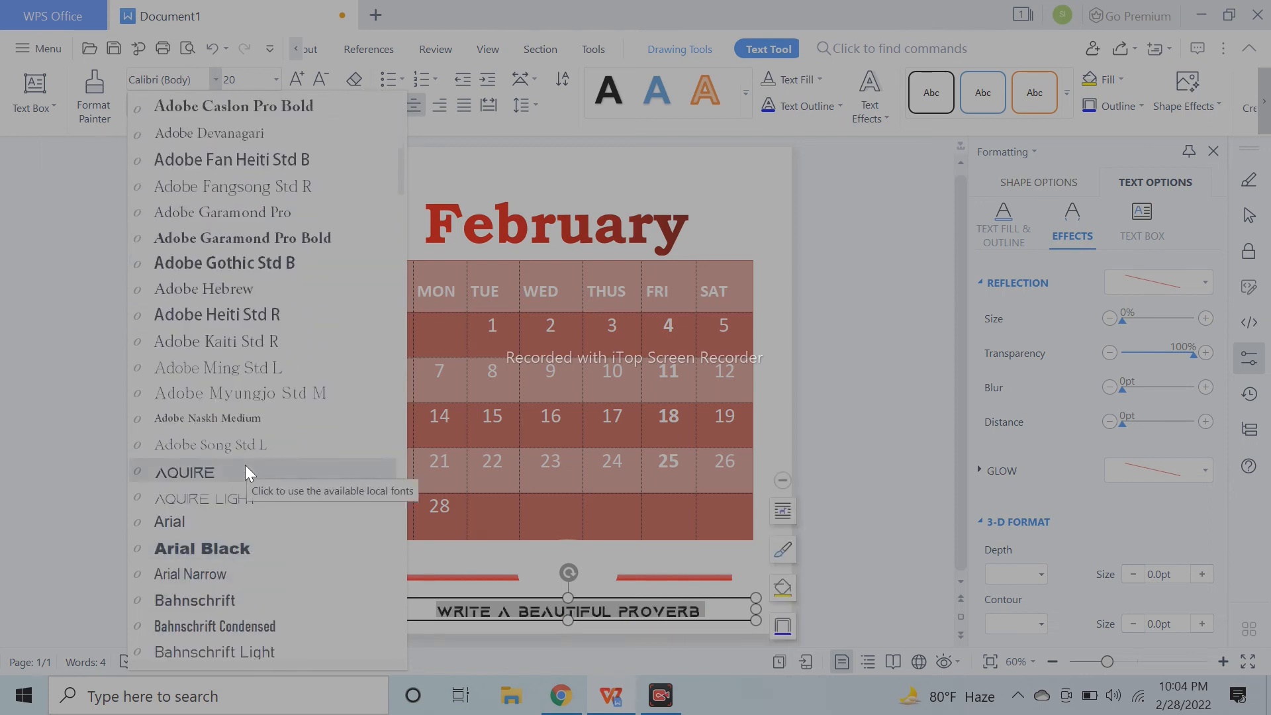
click(245, 470)
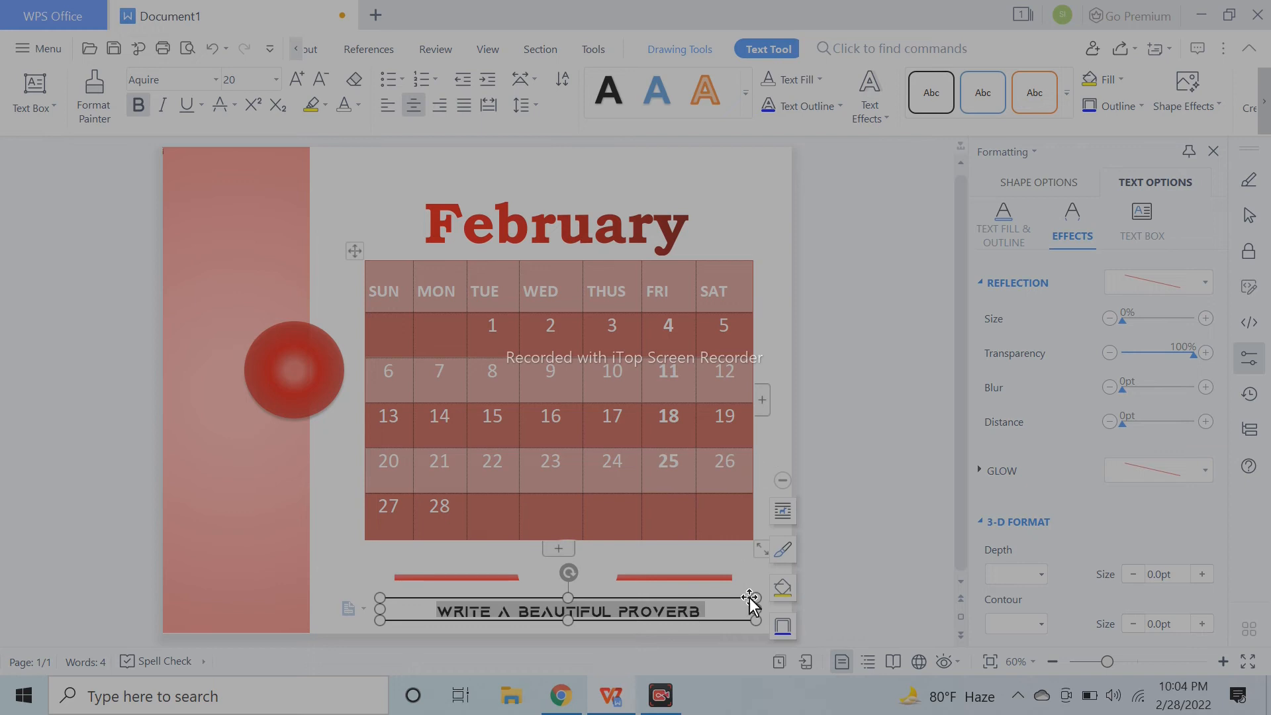
Remove the outline from the proverb text box
click(721, 602)
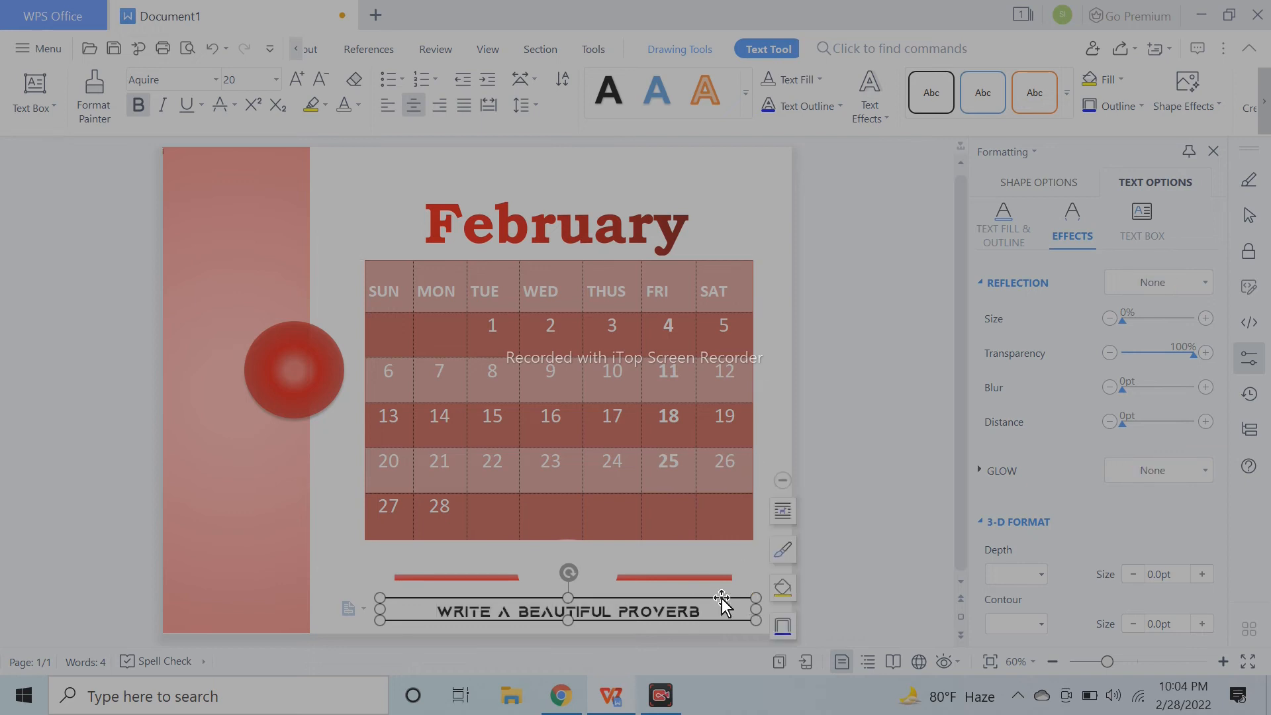
click(1019, 180)
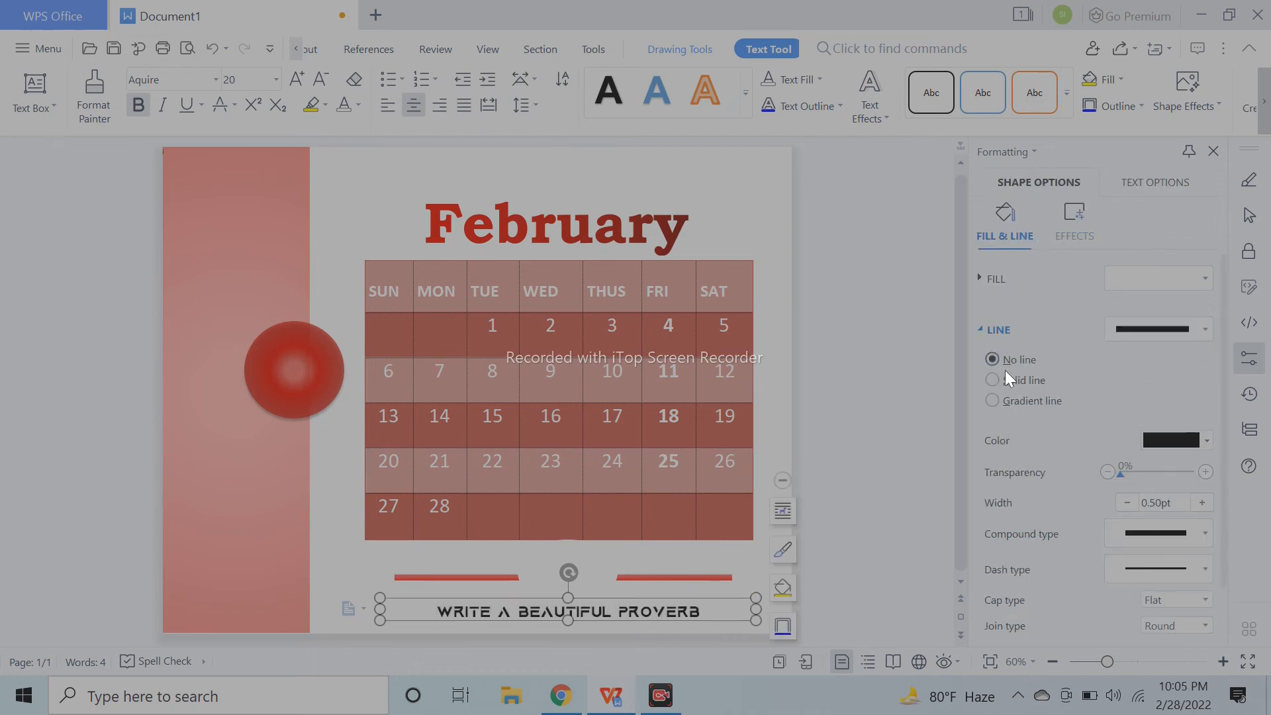
click(940, 358)
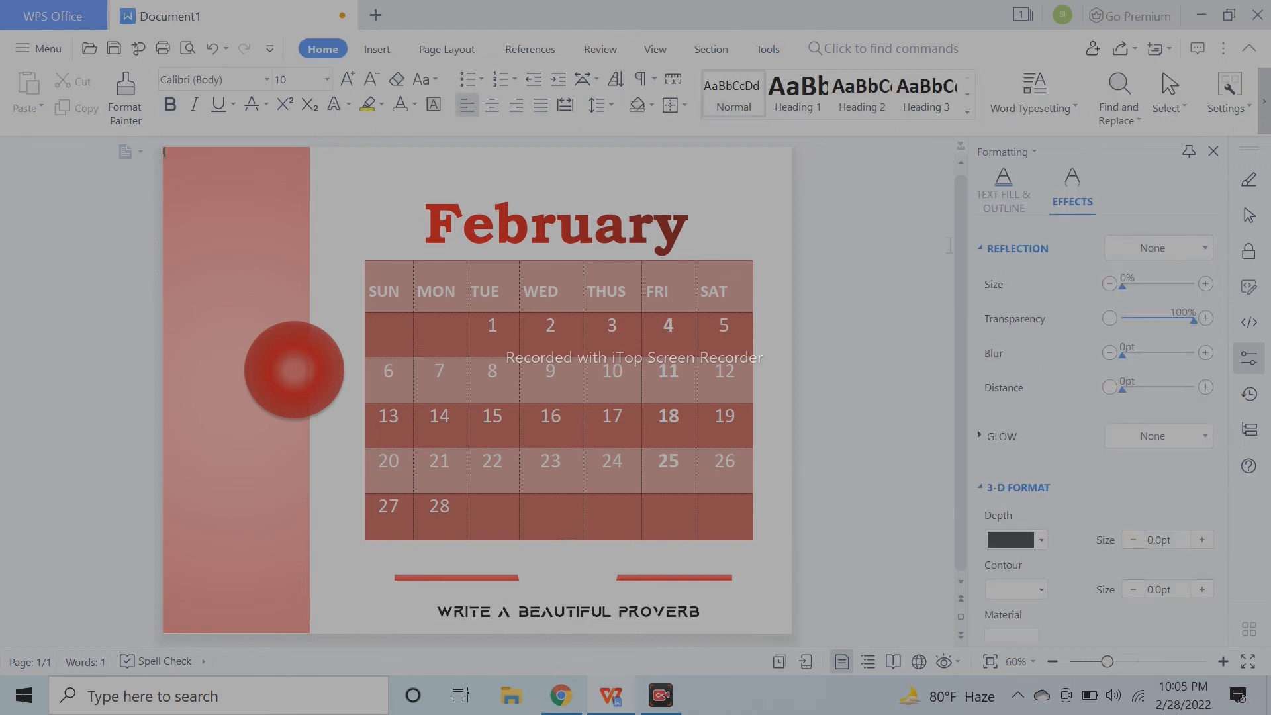
Nudge the proverb text box slightly up and to the left so it sits centred beneath the two red bars
click(687, 612)
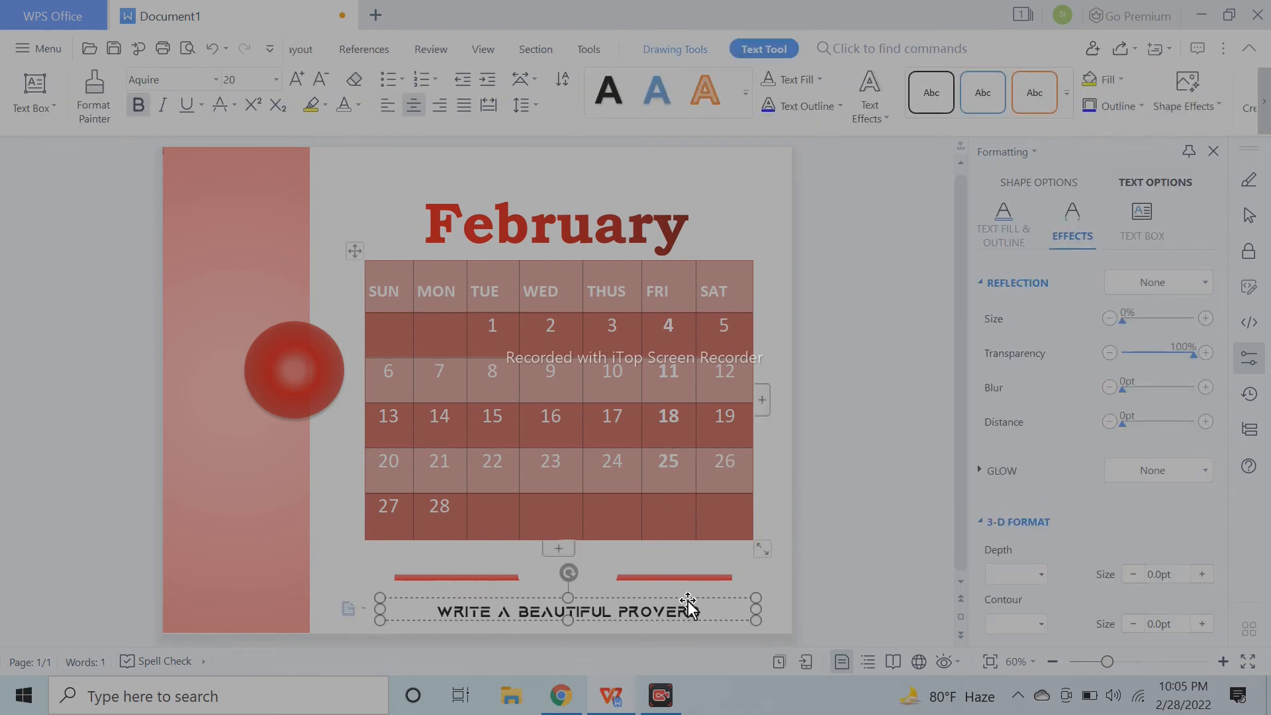
key(Up)
key(Left)
key(Left)
key(Left)
key(Left)
key(Left)
key(Left)
key(Left)
key(Left)
key(Left)
key(Left)
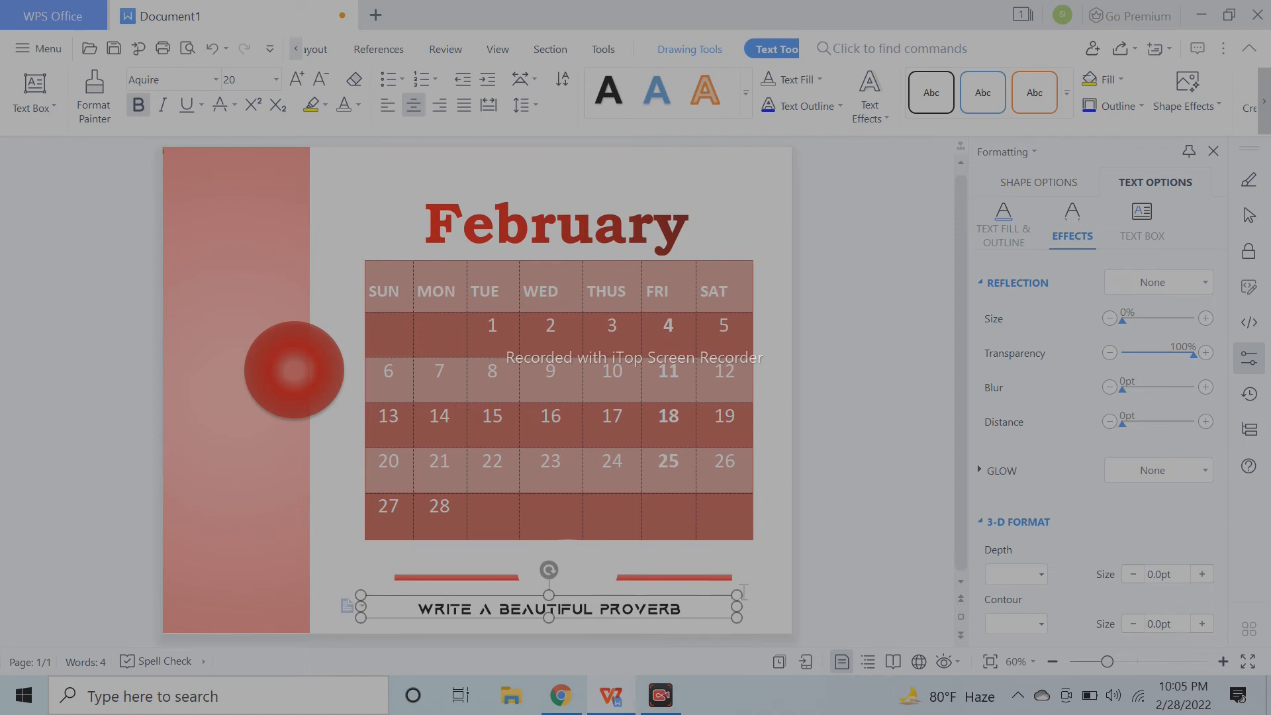
click(864, 563)
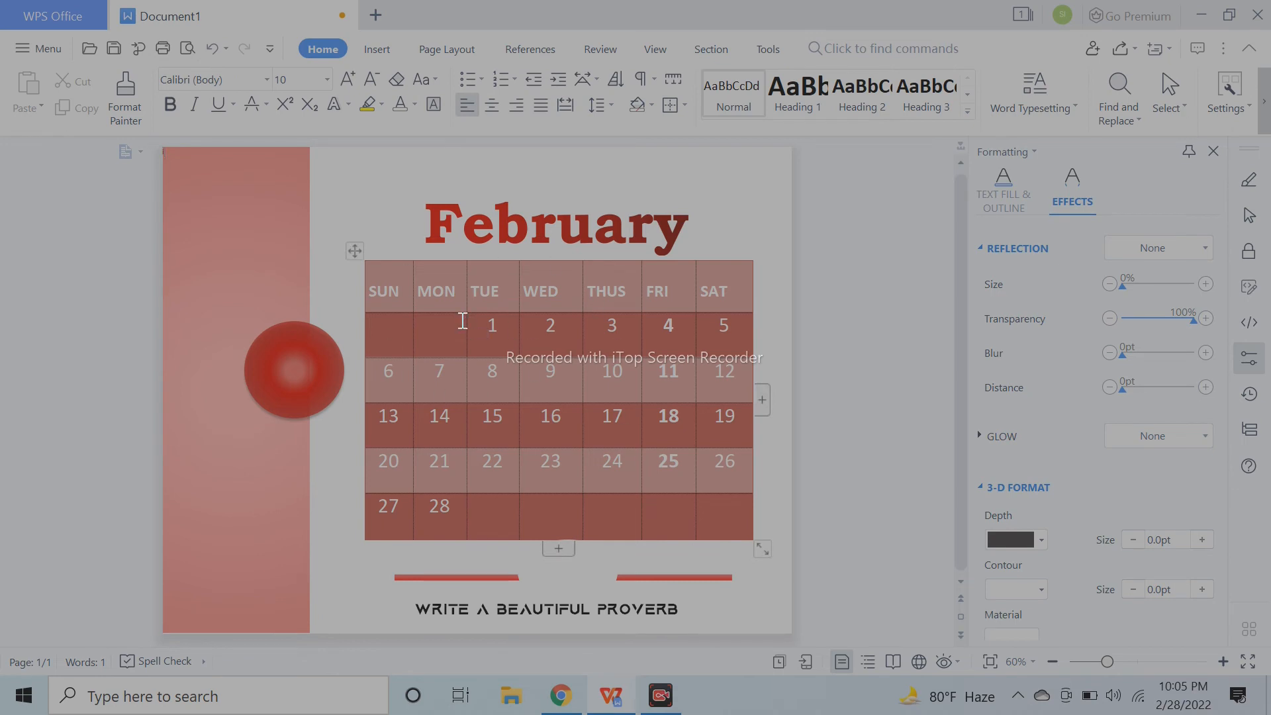
Draw a tall, narrow text box on the red side panel and enter 2022 with one digit per line
click(392, 49)
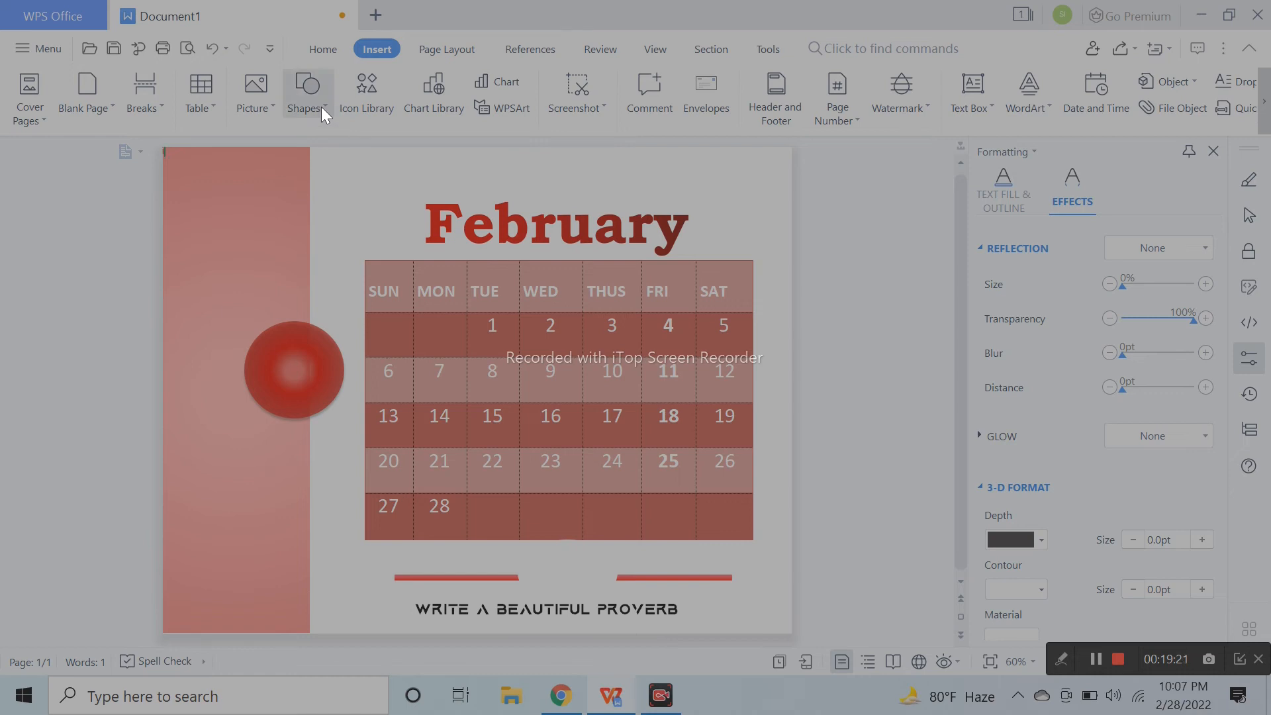
click(320, 106)
click(360, 174)
drag(176, 178, 246, 578)
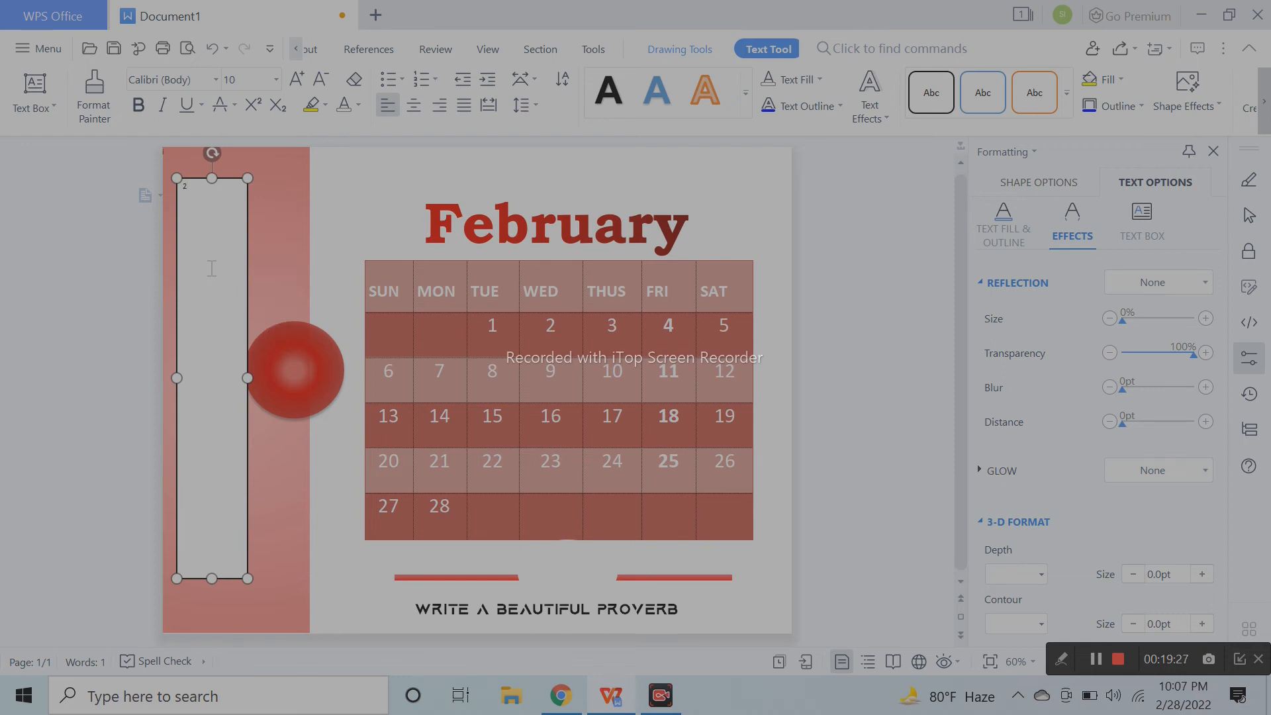
text(2 0)
key(Return)
text(2)
key(Return)
text(22)
Enlarge the vertical 2022 text to font size 100 and centre it in its box
key(ctrl+a)
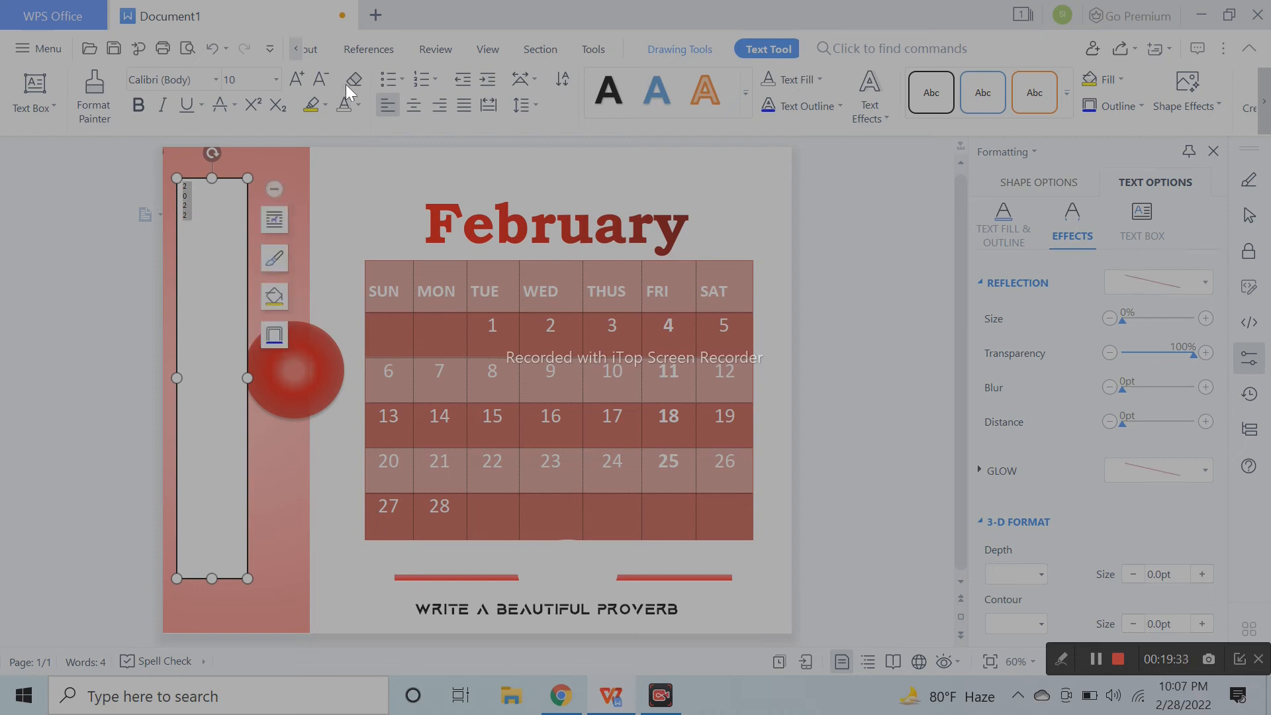
click(298, 79)
click(298, 80)
click(297, 80)
click(297, 79)
click(298, 80)
click(297, 79)
click(298, 79)
click(297, 80)
click(297, 80)
click(298, 79)
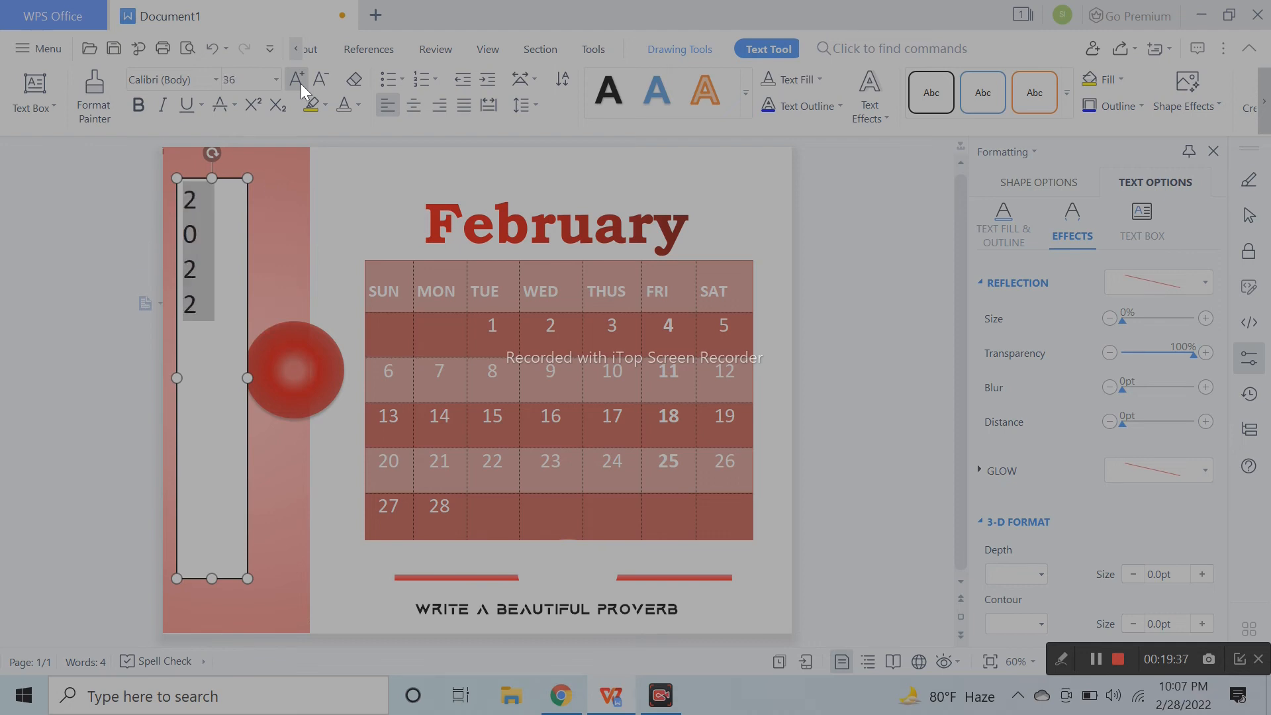
click(297, 80)
click(297, 80)
click(297, 79)
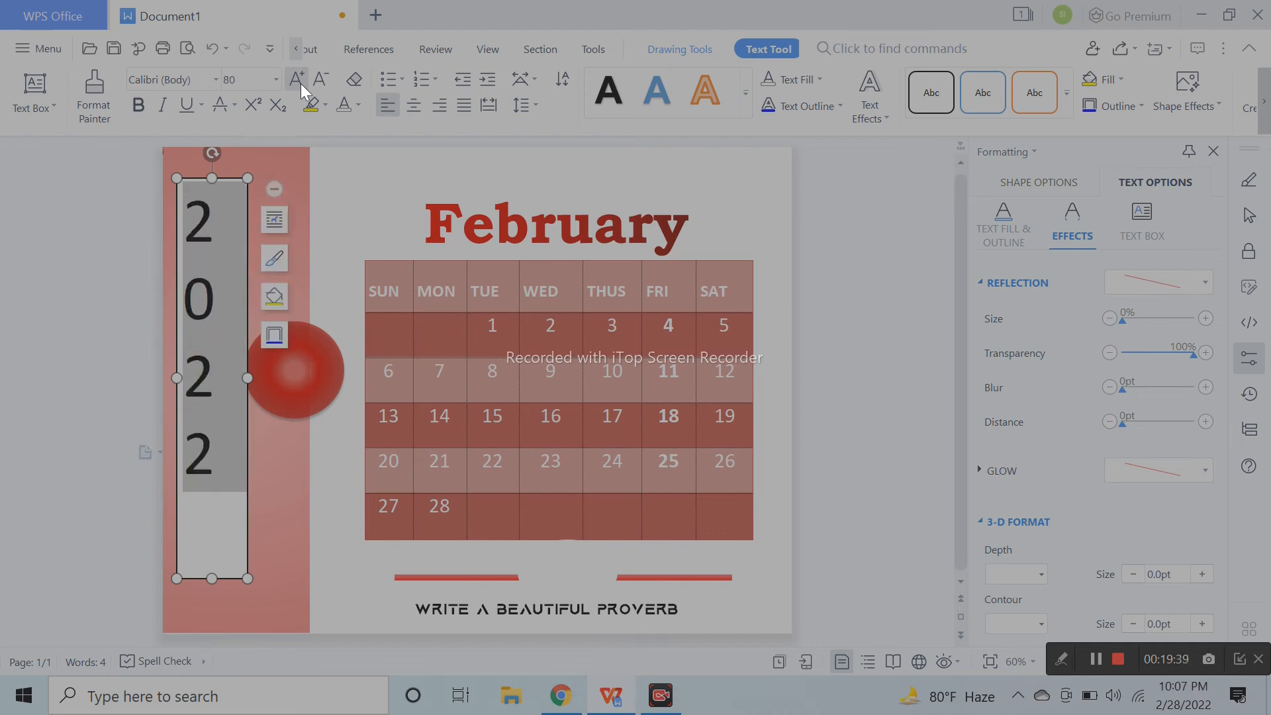
click(297, 79)
click(301, 83)
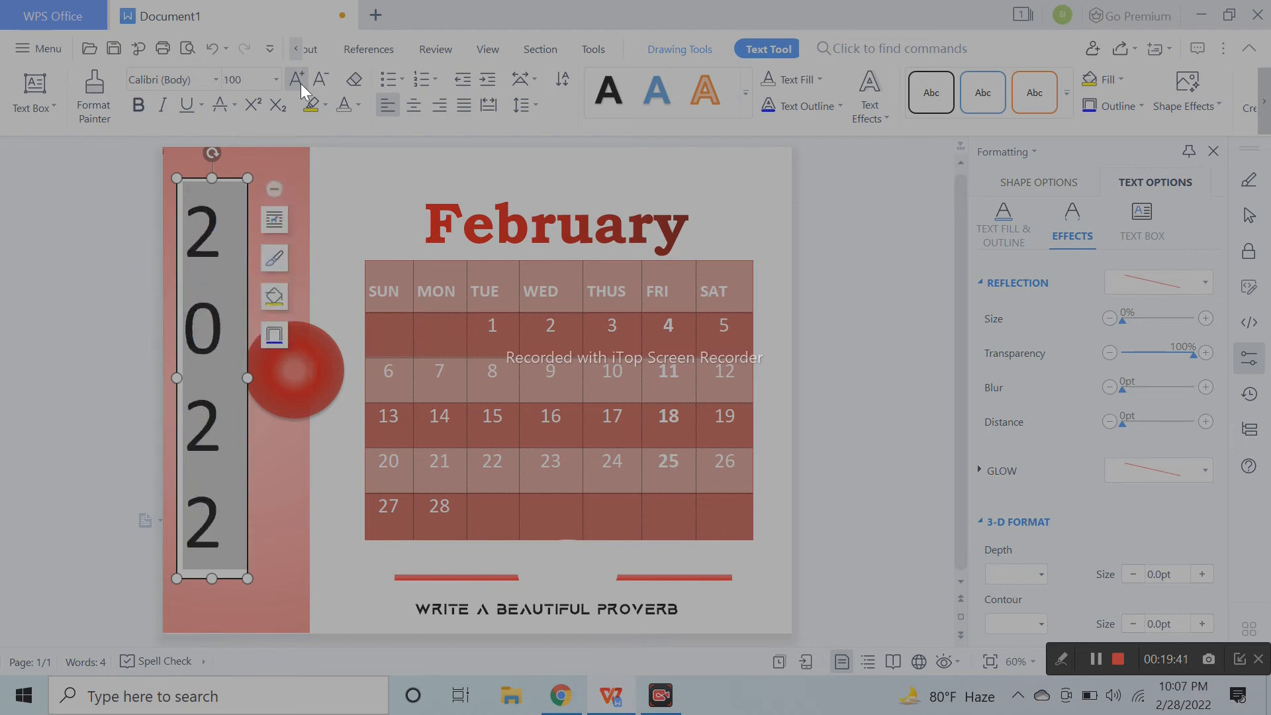
click(422, 108)
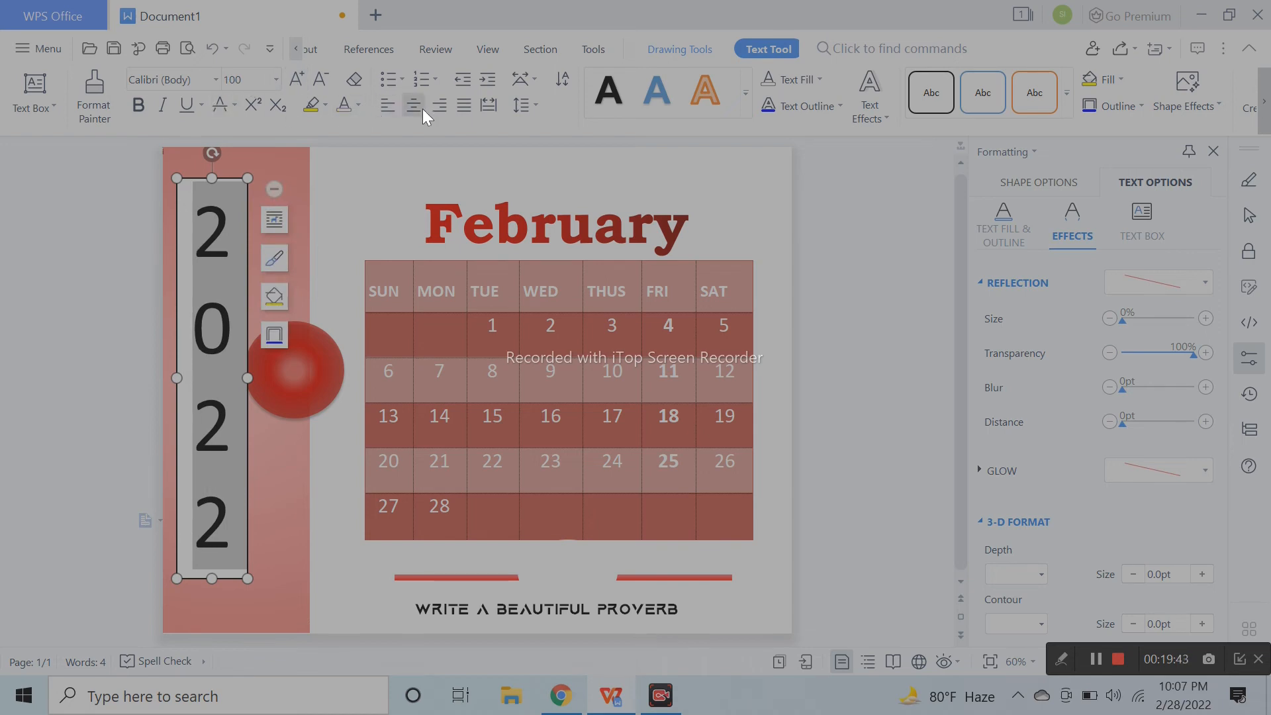
click(827, 437)
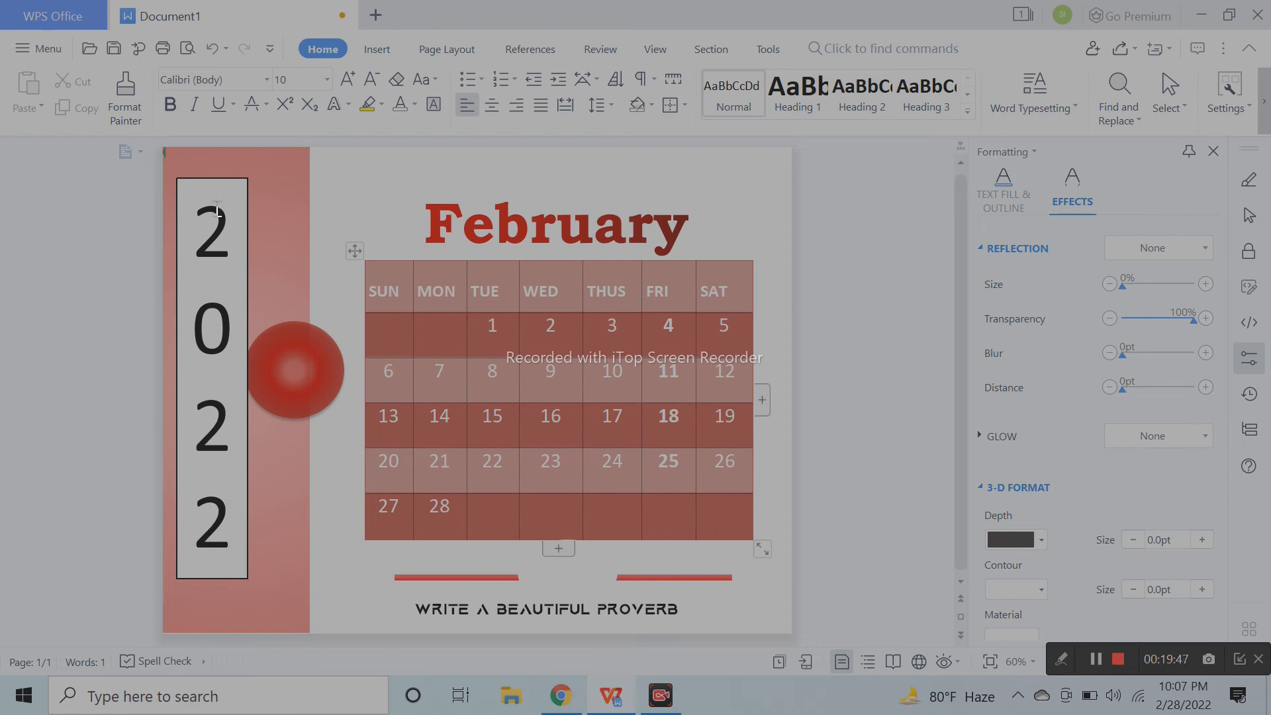
Shift the 2022 text box slightly down and remove its outline and fill
click(225, 182)
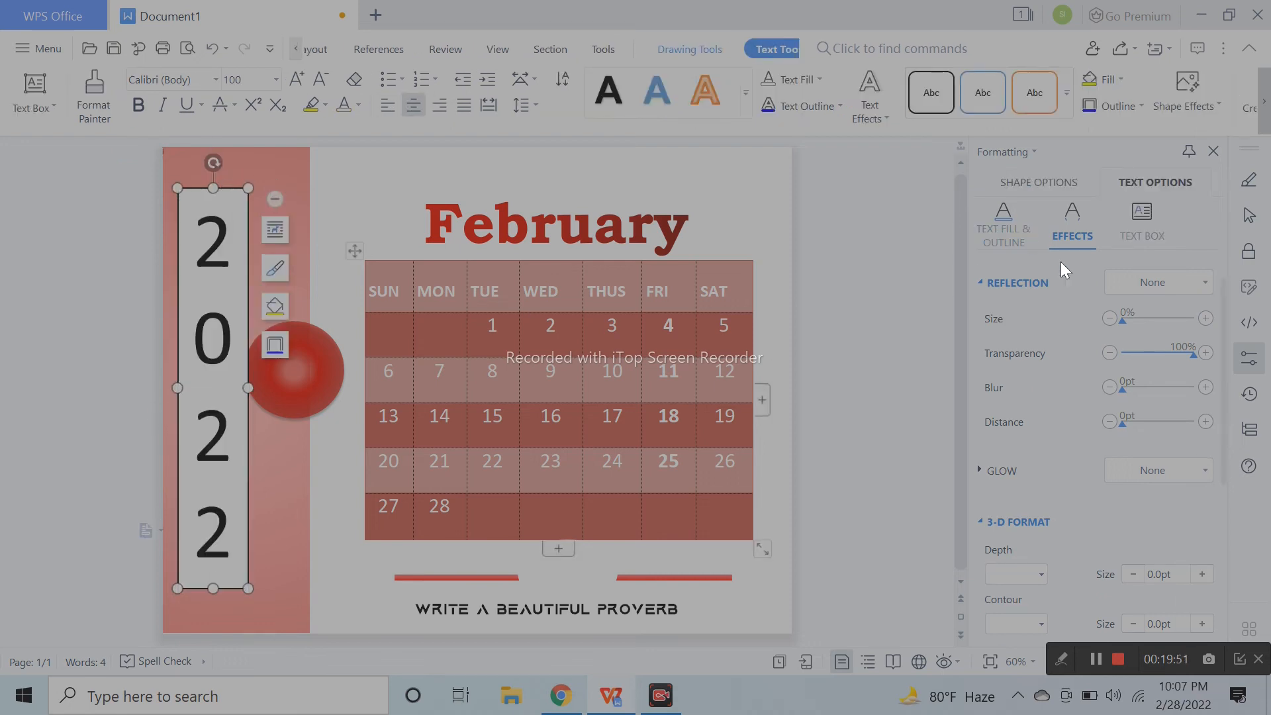
click(1030, 175)
click(1023, 364)
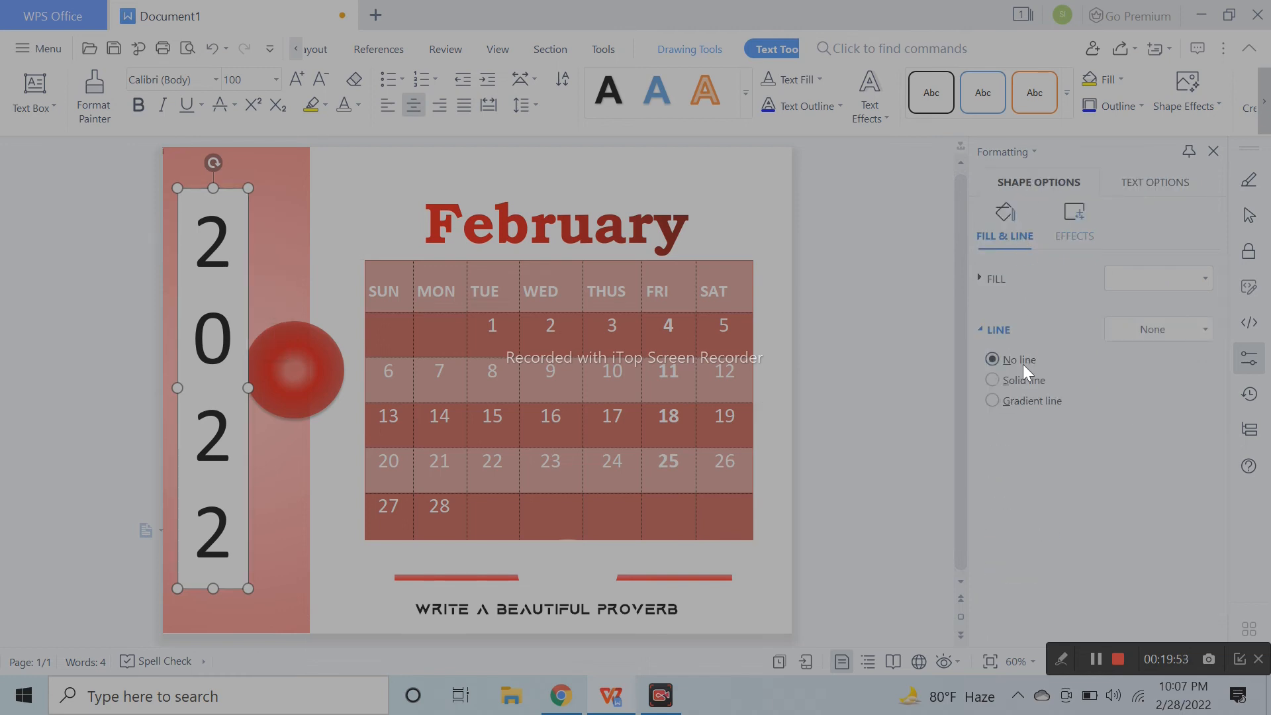
click(1000, 280)
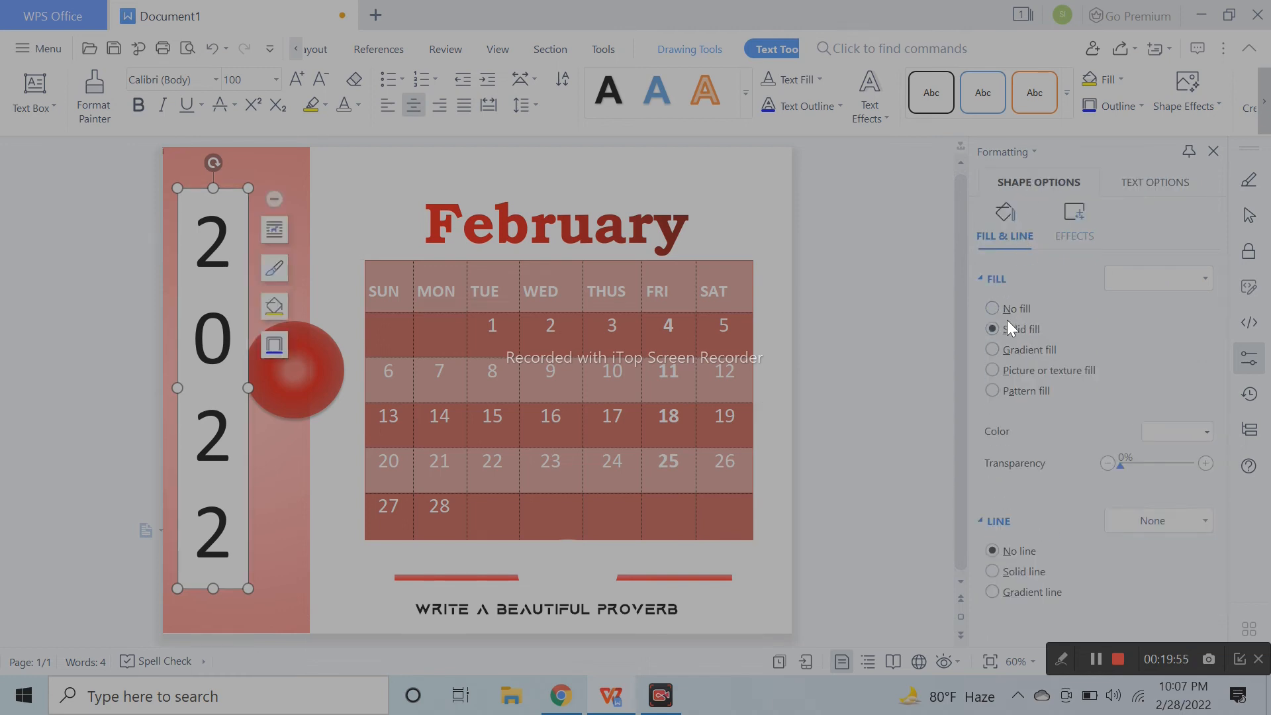
click(1014, 304)
click(336, 262)
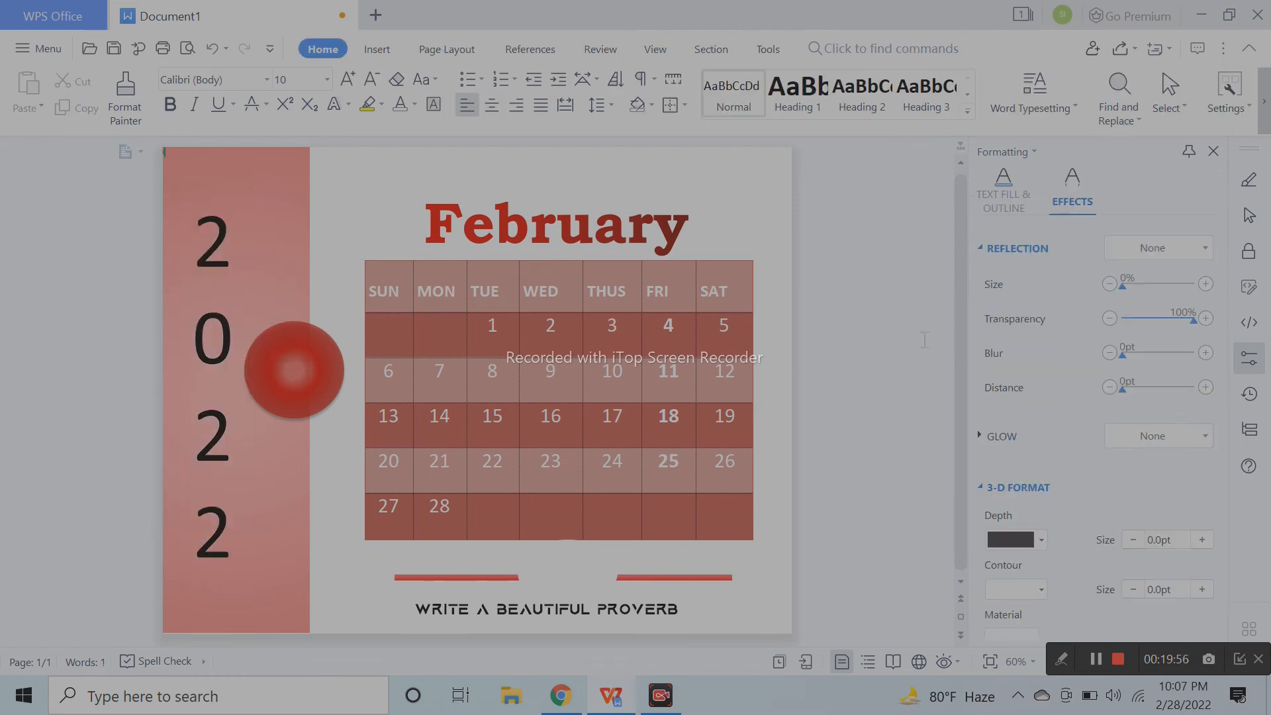
Move the 2022 text box off the red side panel to the right edge of the page
click(213, 285)
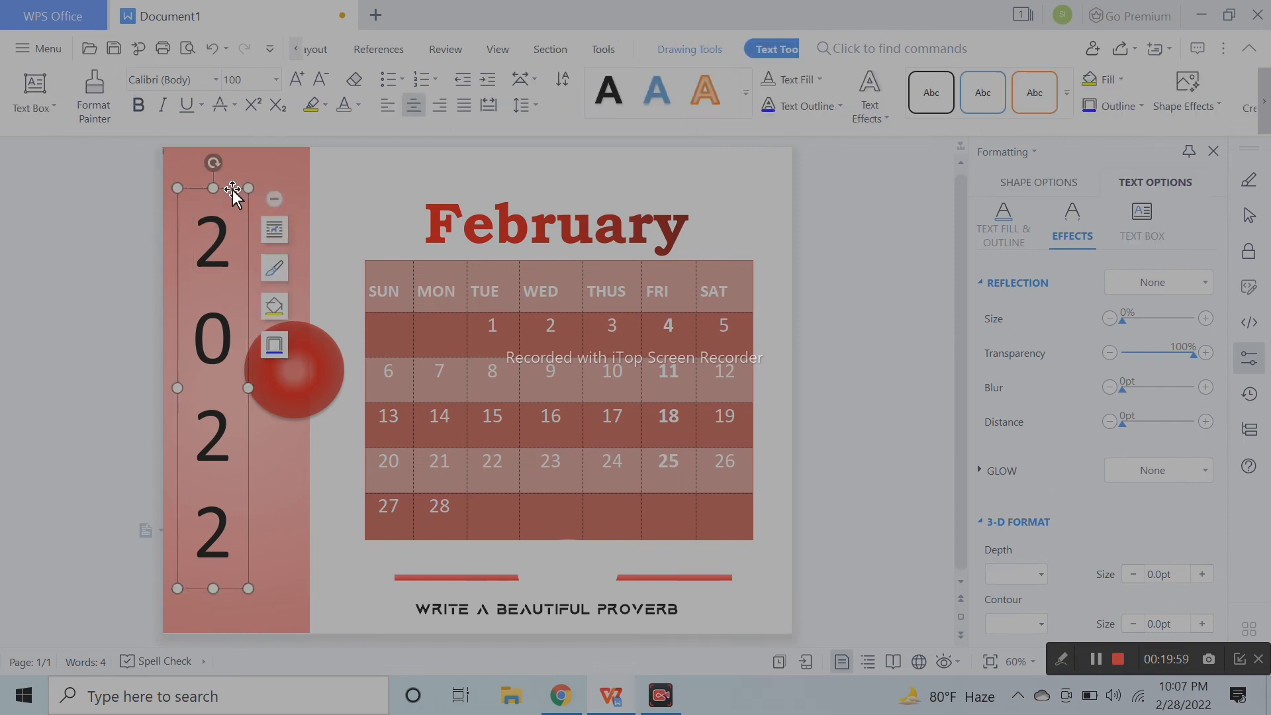
drag(232, 189, 352, 185)
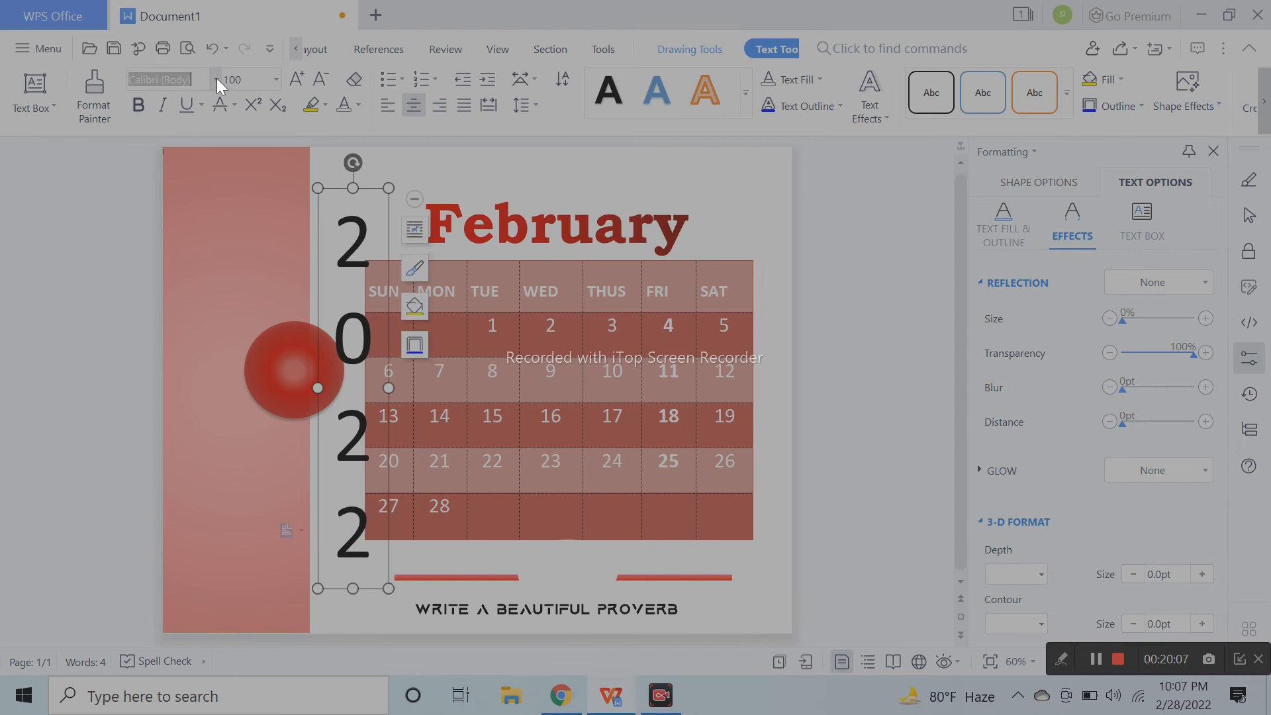
click(216, 79)
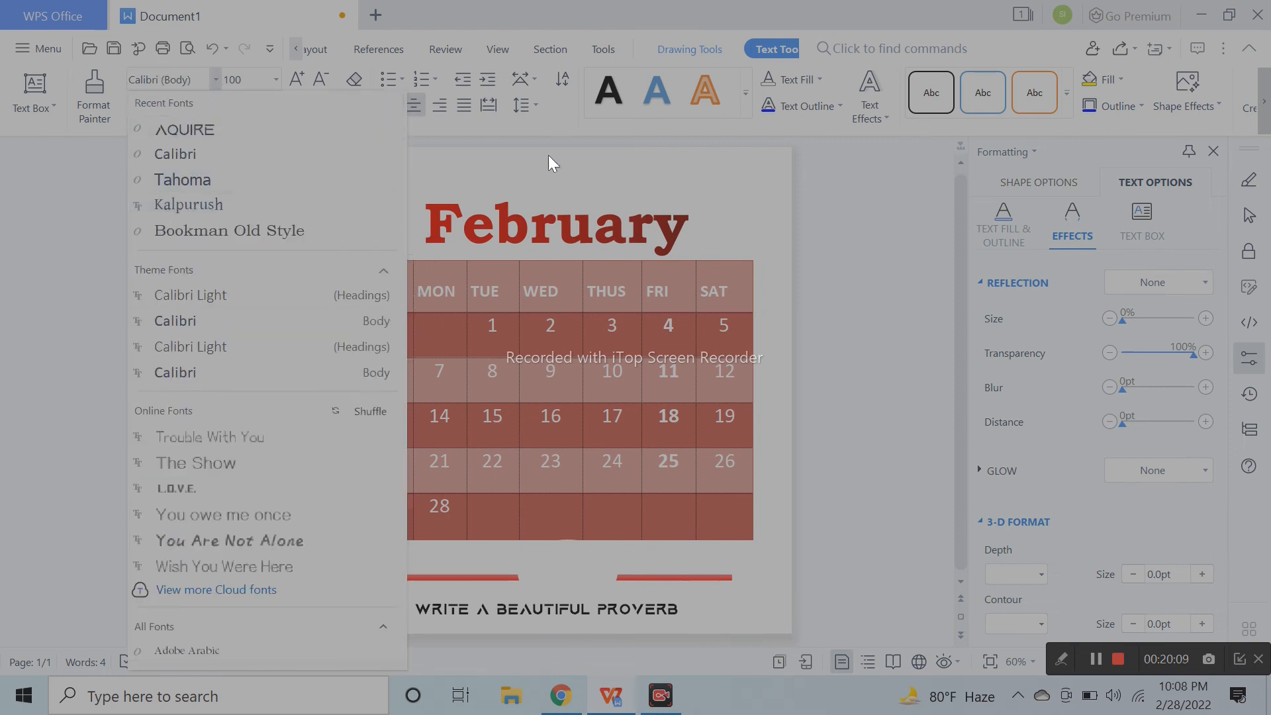
click(548, 157)
click(378, 192)
drag(378, 192, 773, 154)
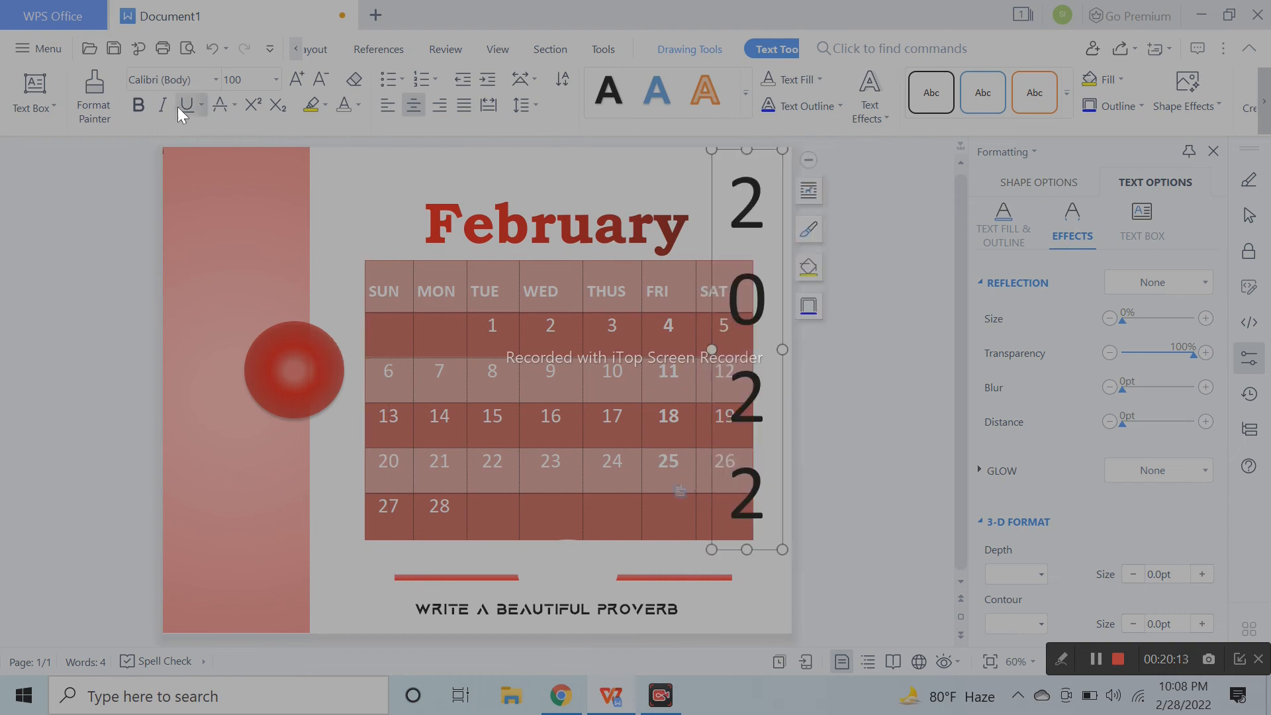
Set the 2022 text to bold Bookman Old Style and place its box along the left edge of the red side panel
click(217, 80)
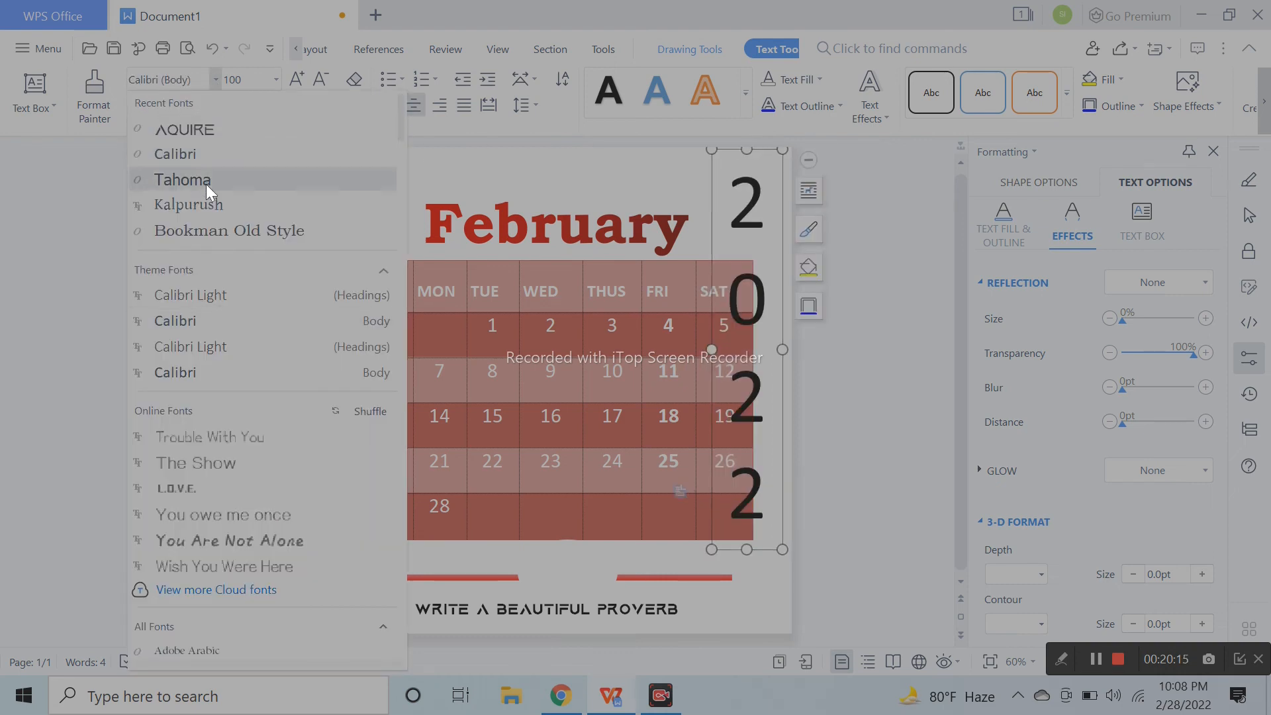
click(209, 229)
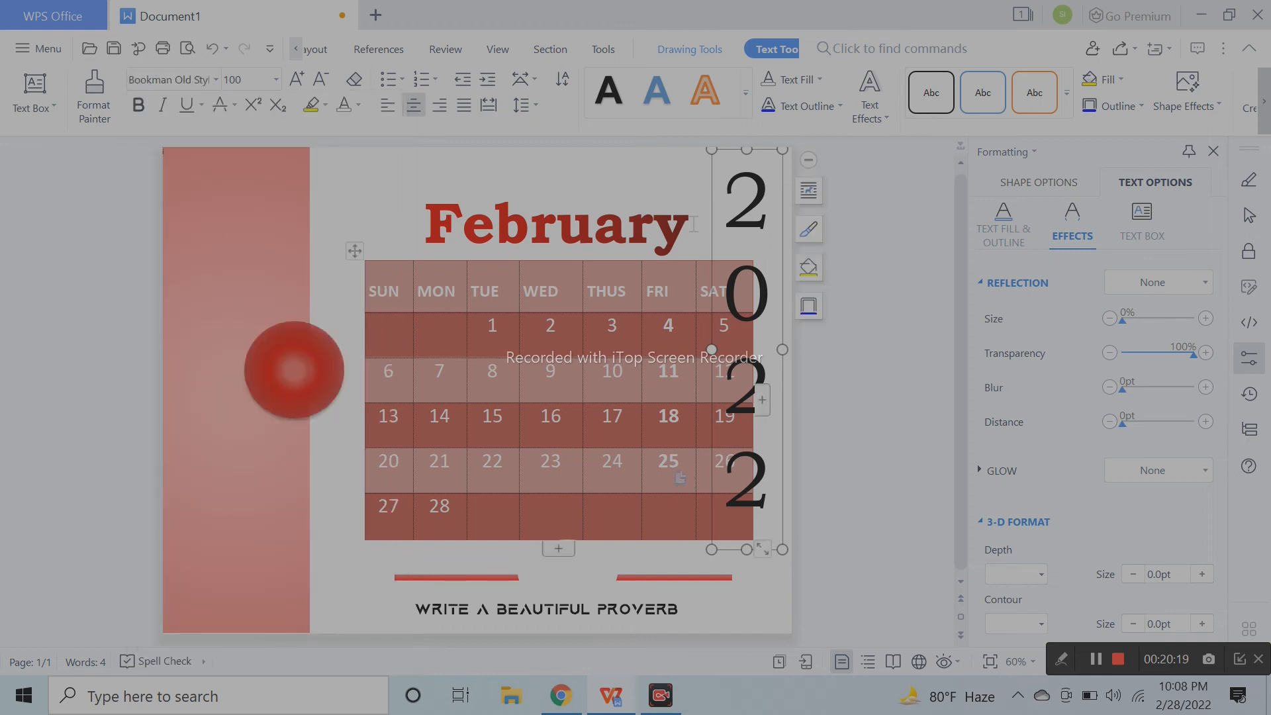
drag(766, 151, 216, 192)
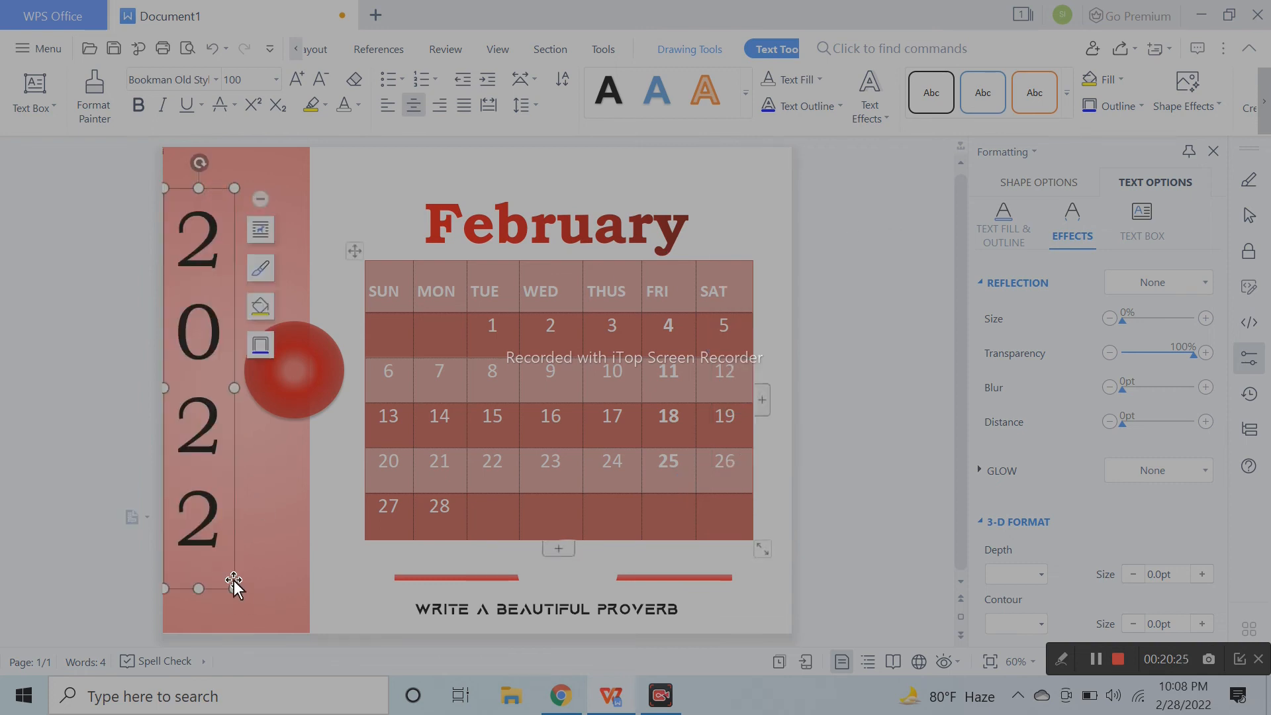
click(139, 109)
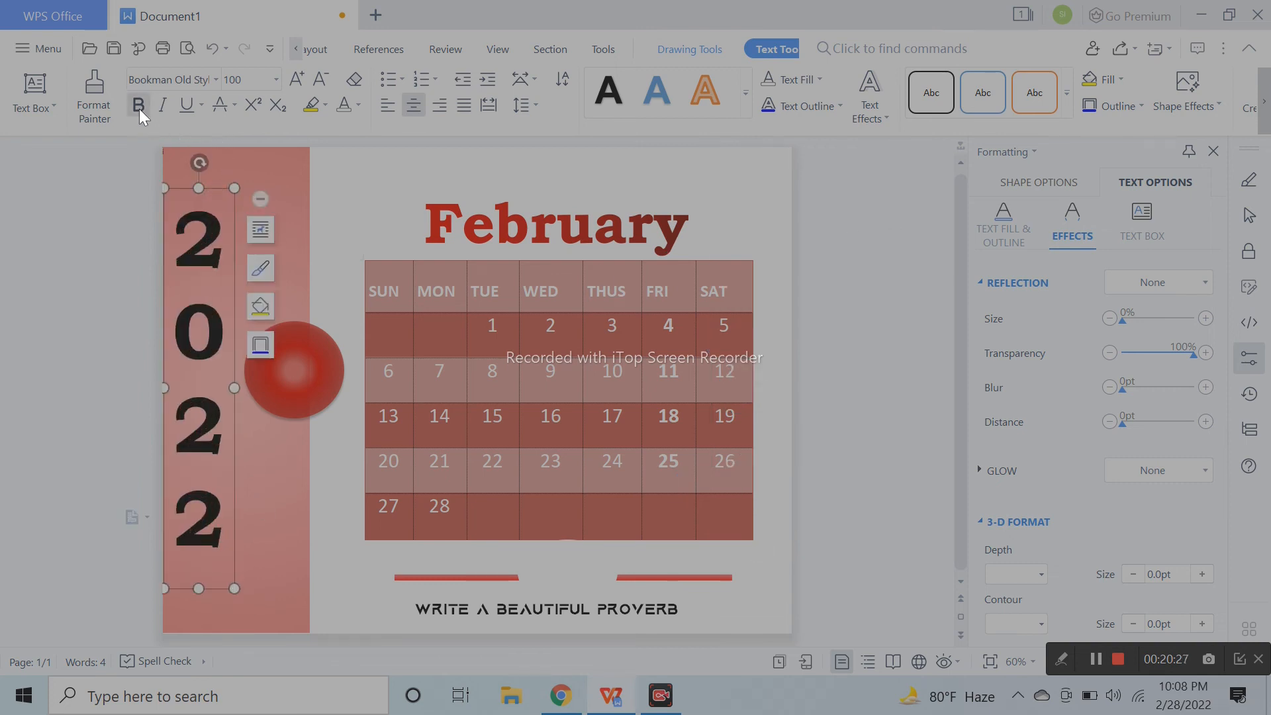
click(842, 365)
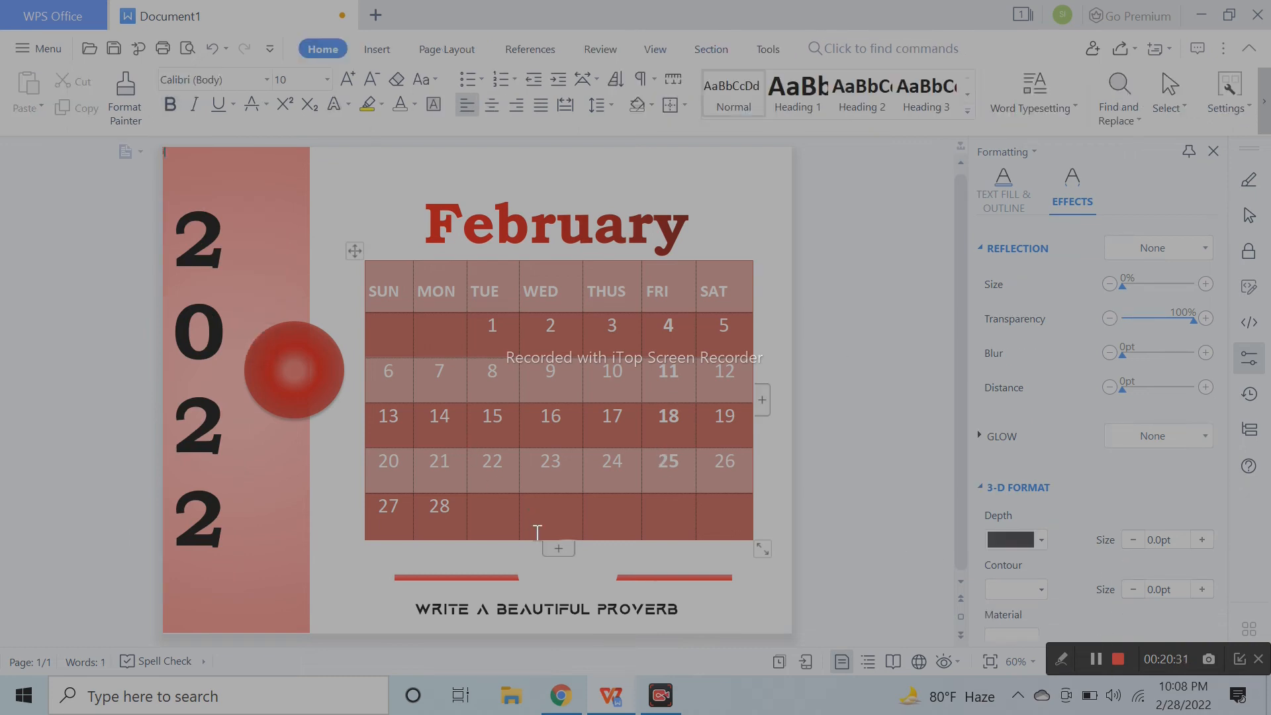
Nudge the February title upward to leave a small gap above the table
click(604, 235)
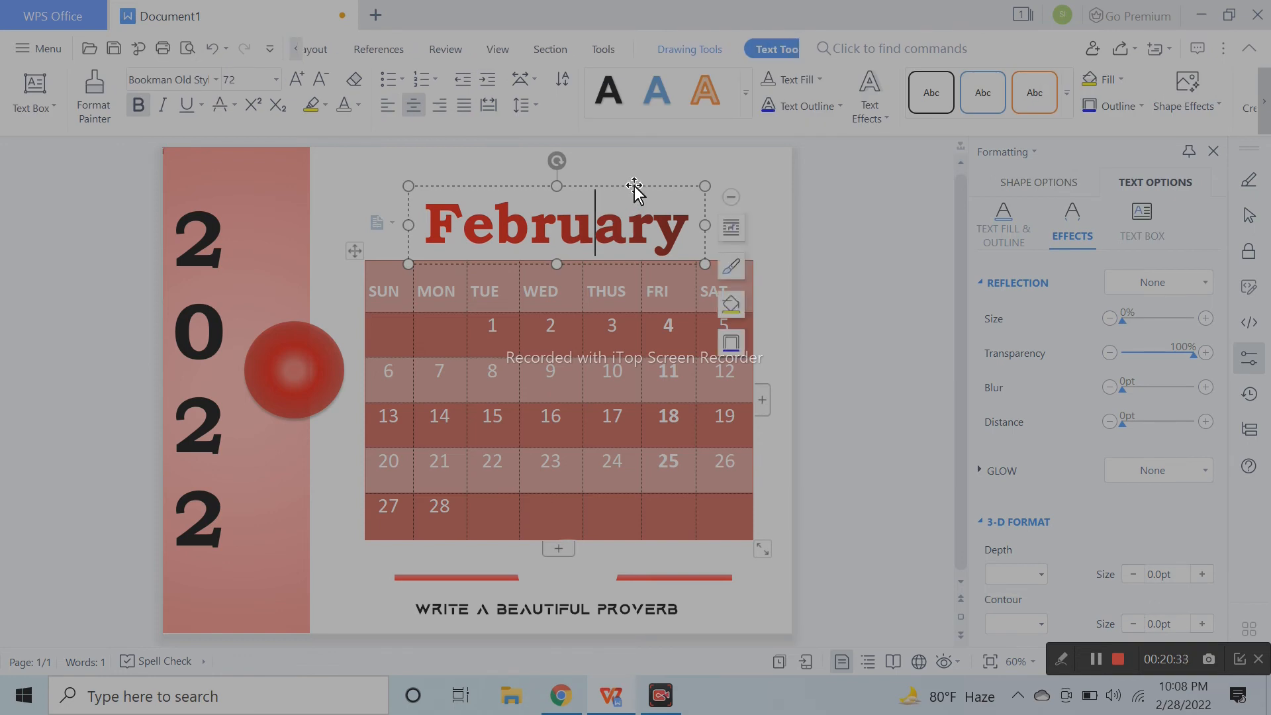
key(Up)
key(Up)
key(Up)
key(Up)
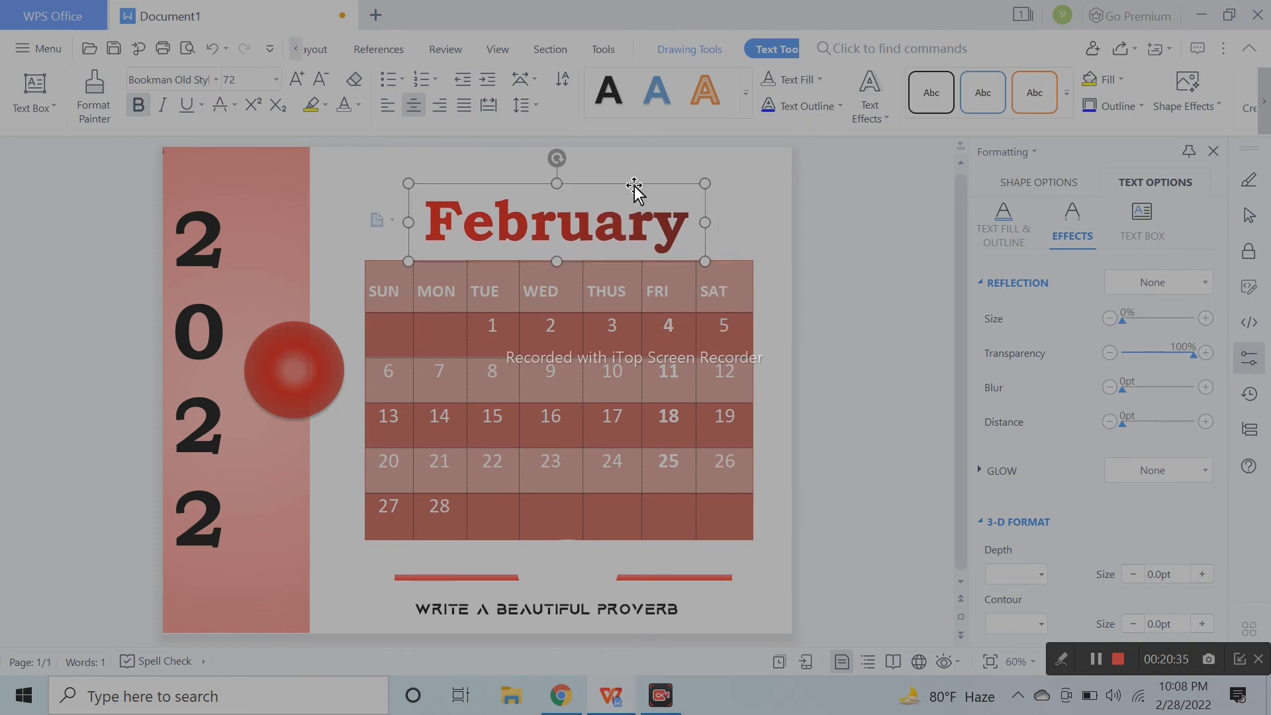
key(Up)
key(Up)
key(Up)
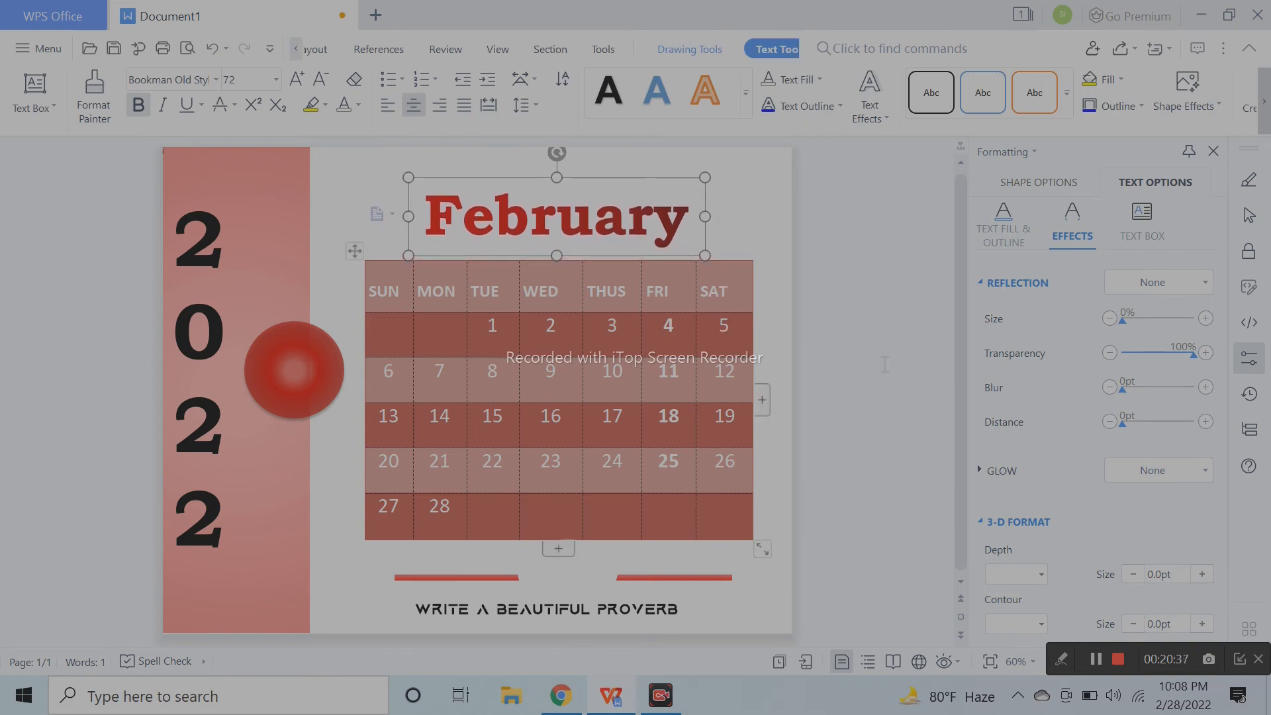
click(885, 364)
click(376, 49)
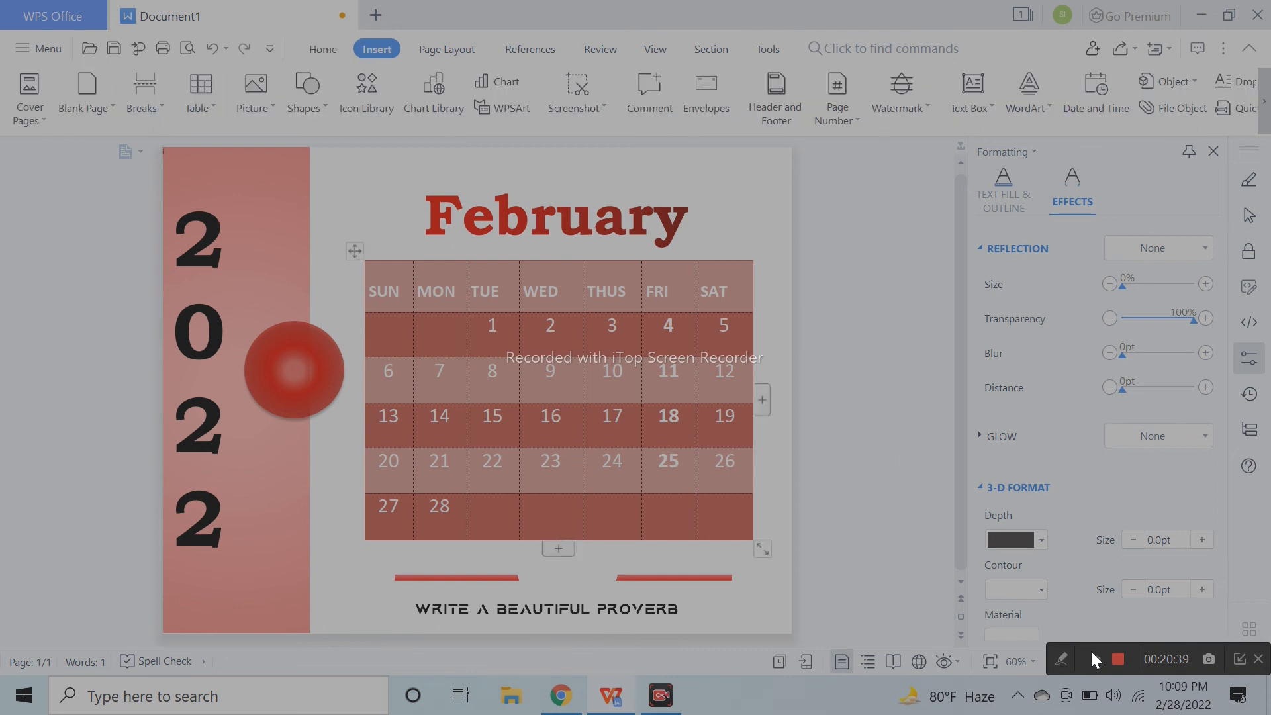
click(309, 95)
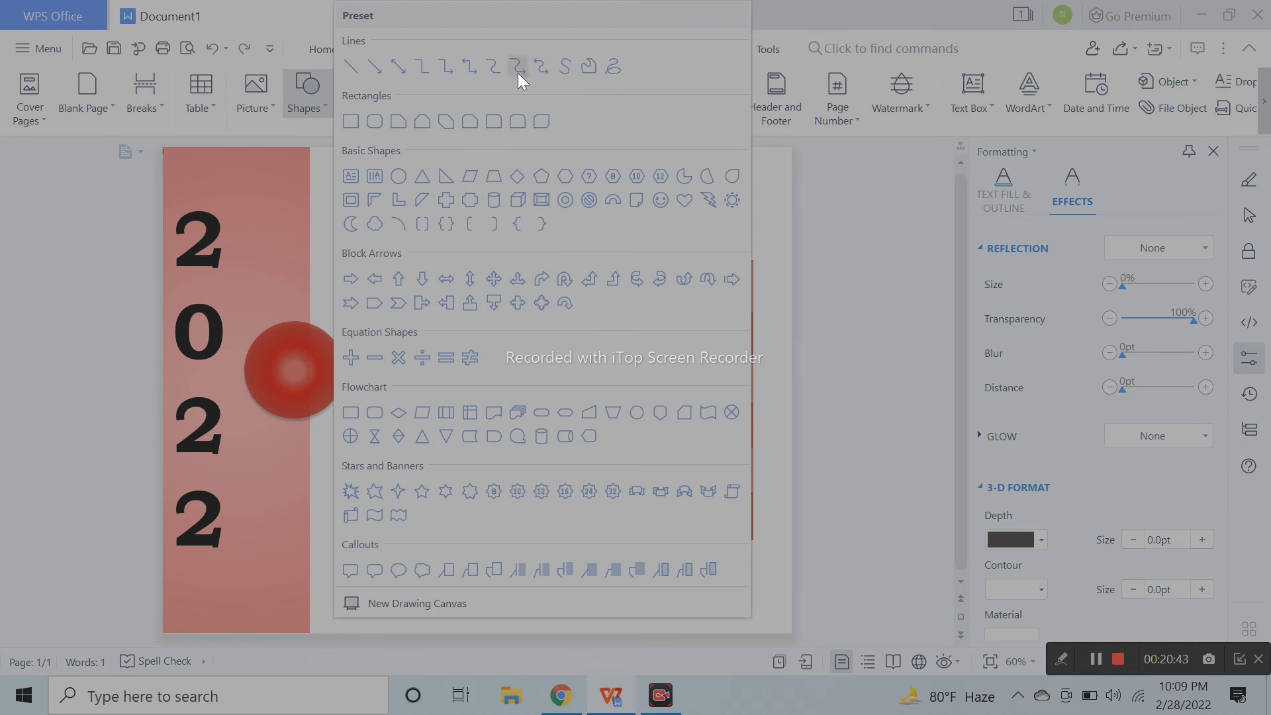
click(587, 69)
click(315, 108)
click(614, 67)
click(379, 192)
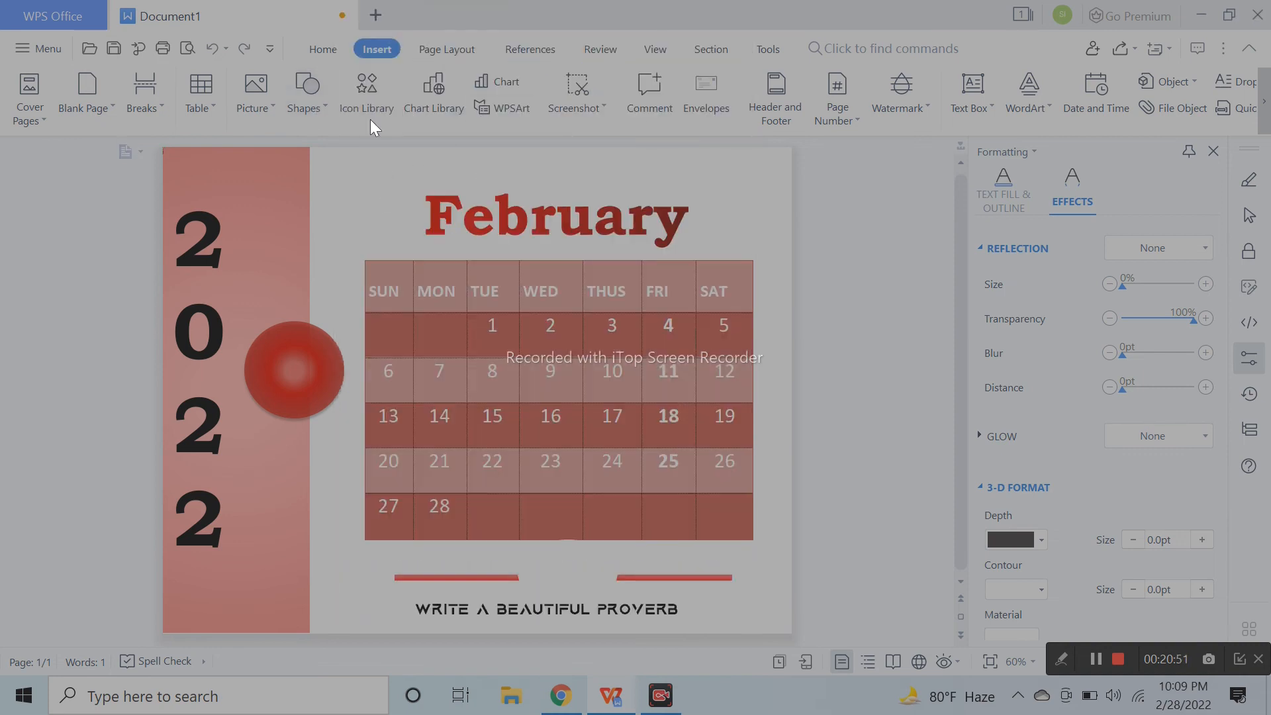
Try a default-size curved connector just before the February title
click(307, 104)
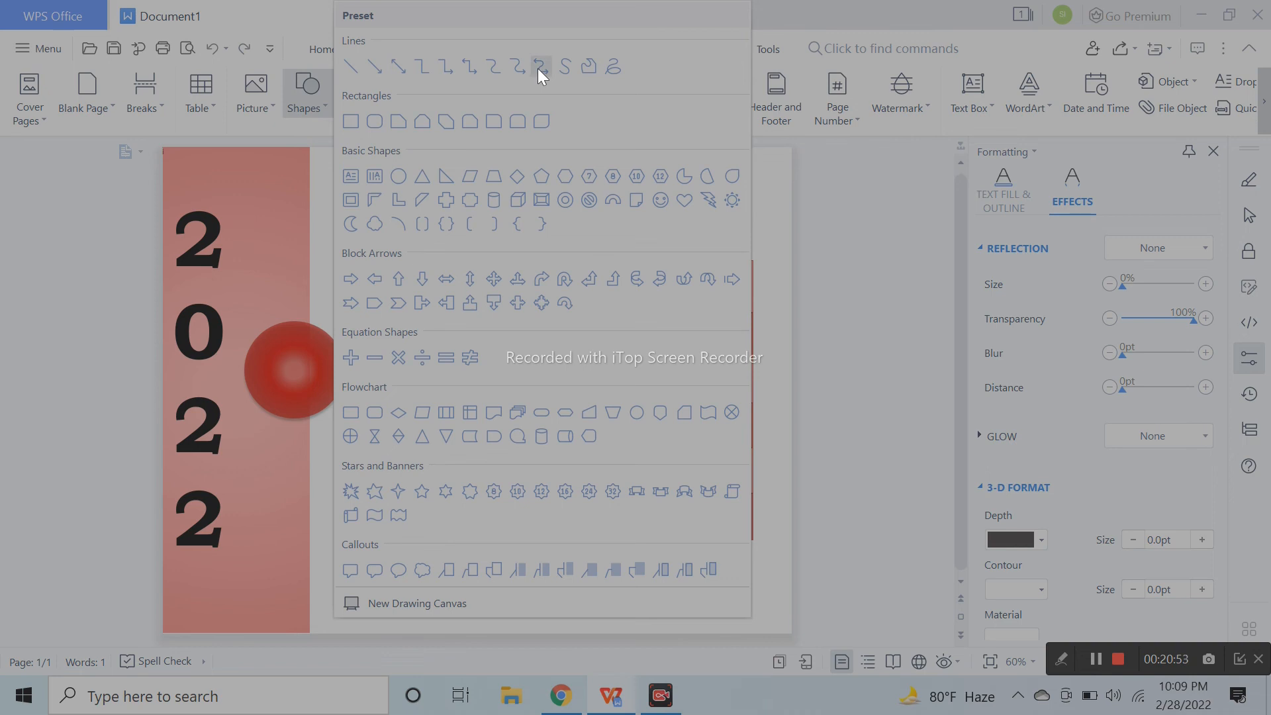
click(499, 73)
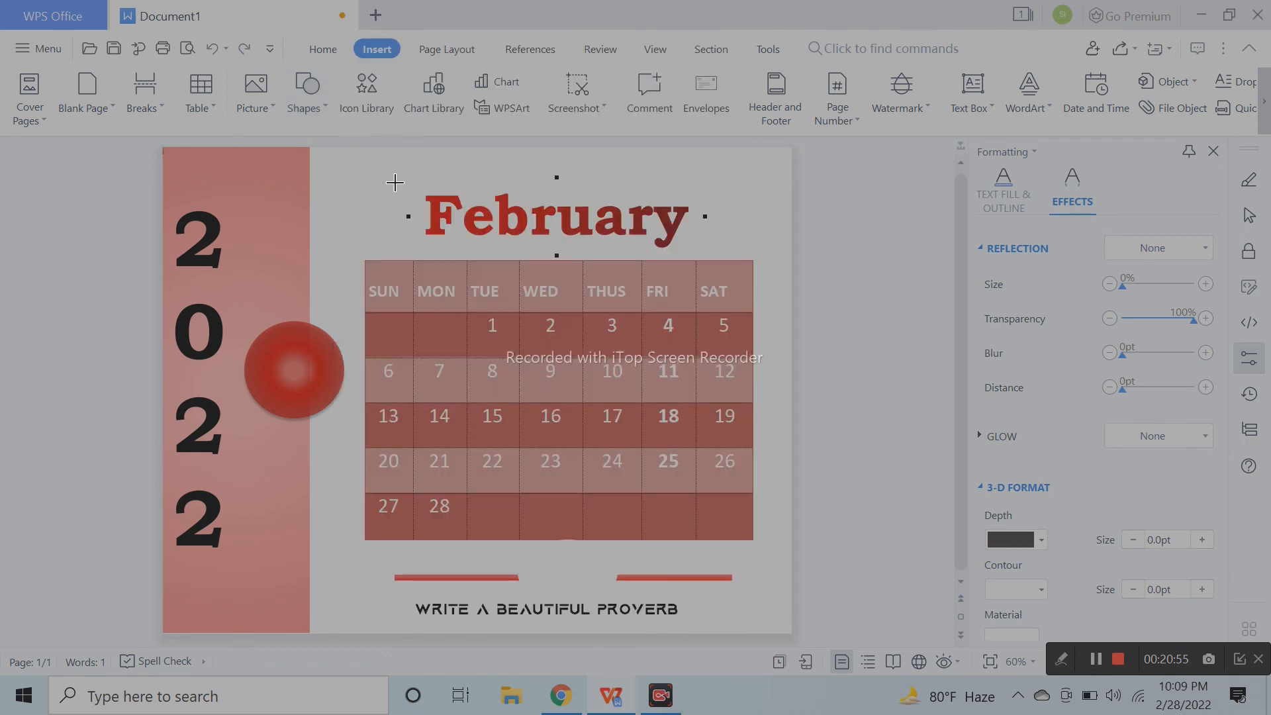
click(358, 180)
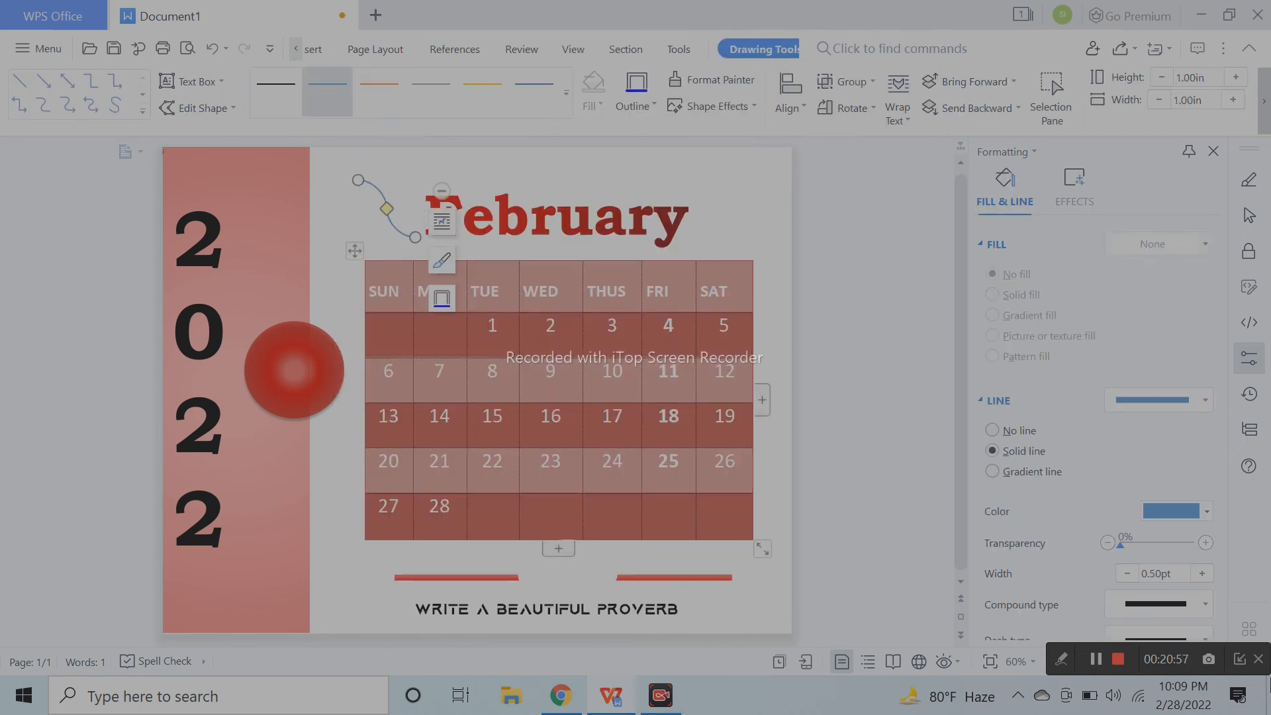
click(202, 52)
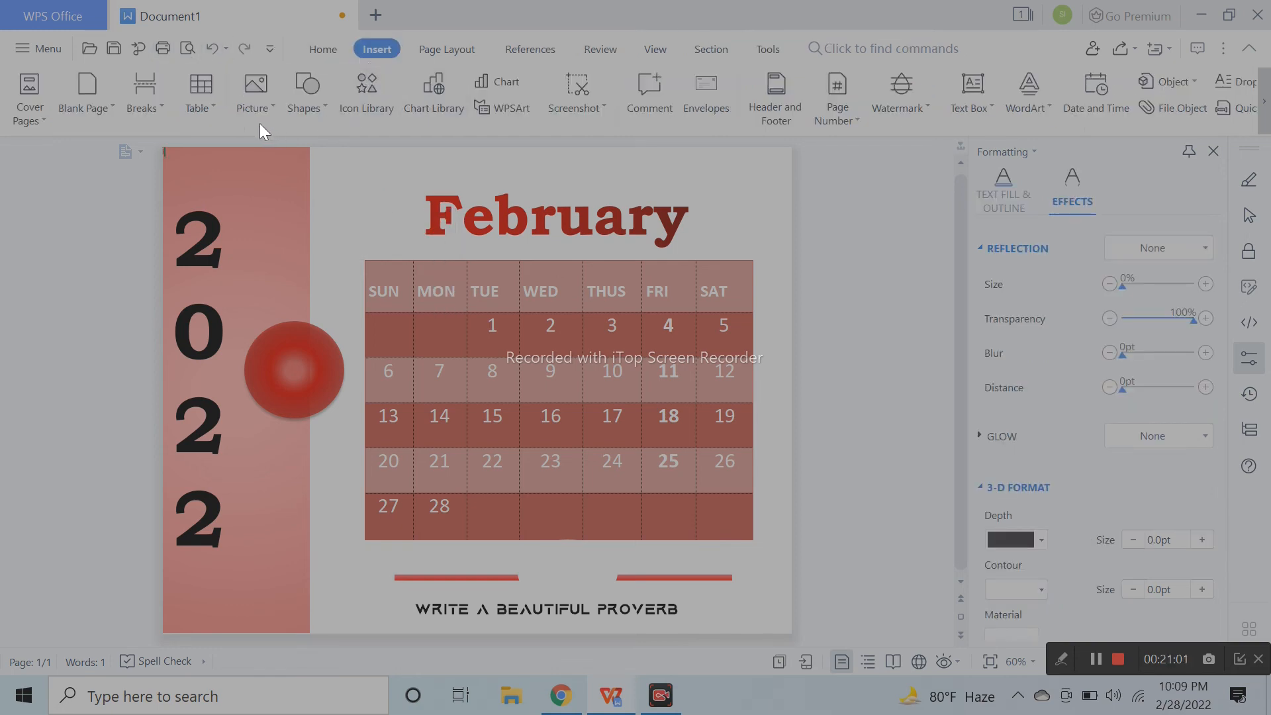
Try a freeform outline running from beside the February title down into the date table, and discard it
click(304, 106)
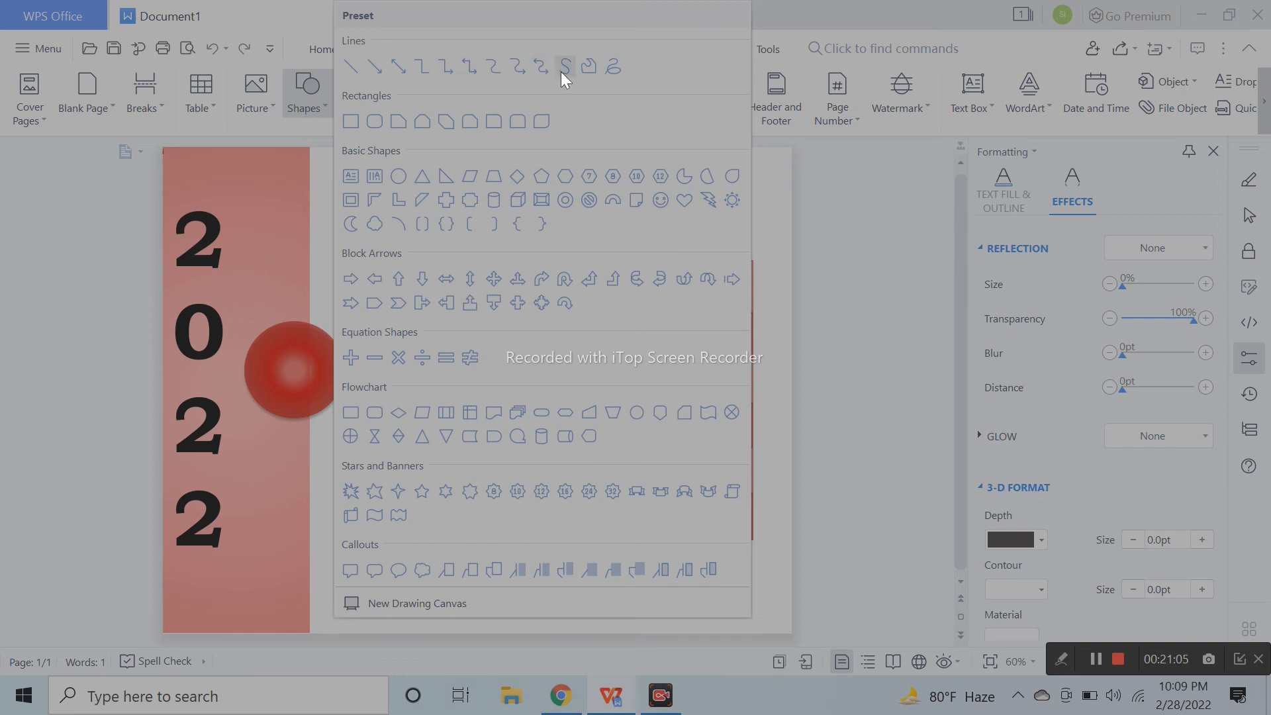
click(587, 67)
drag(375, 180, 428, 311)
click(357, 332)
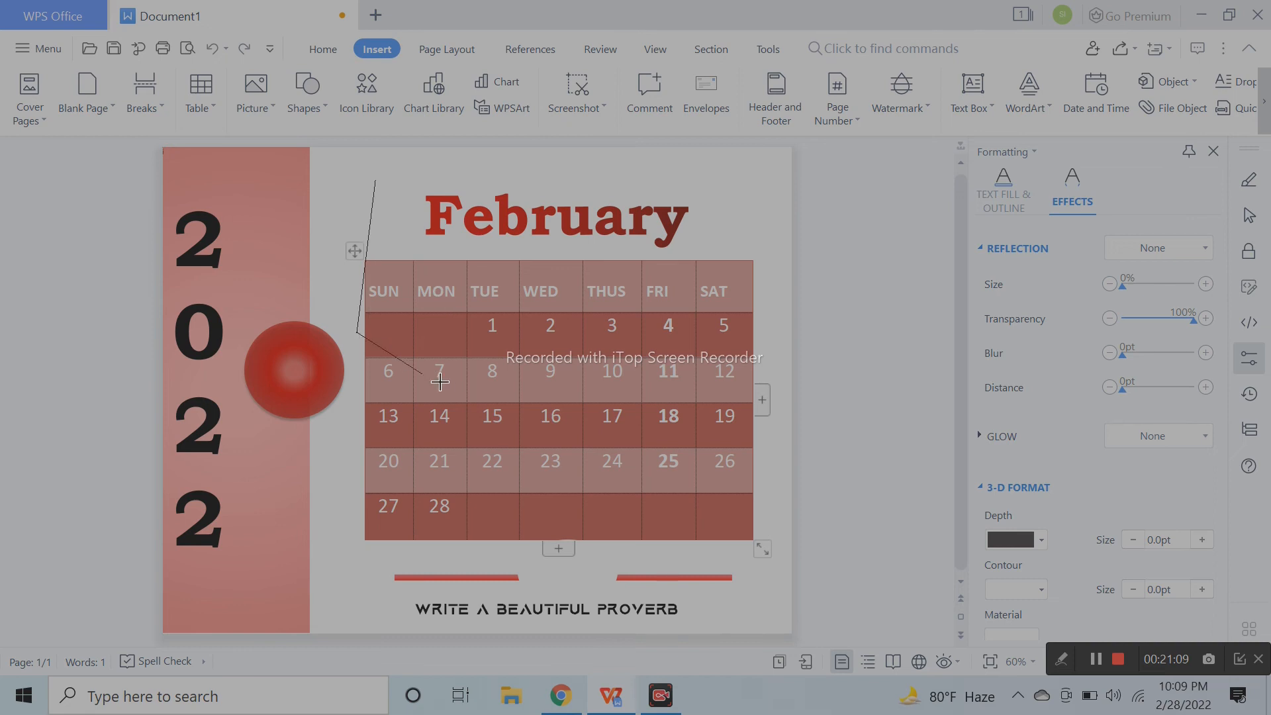
double_click(389, 170)
key(Delete)
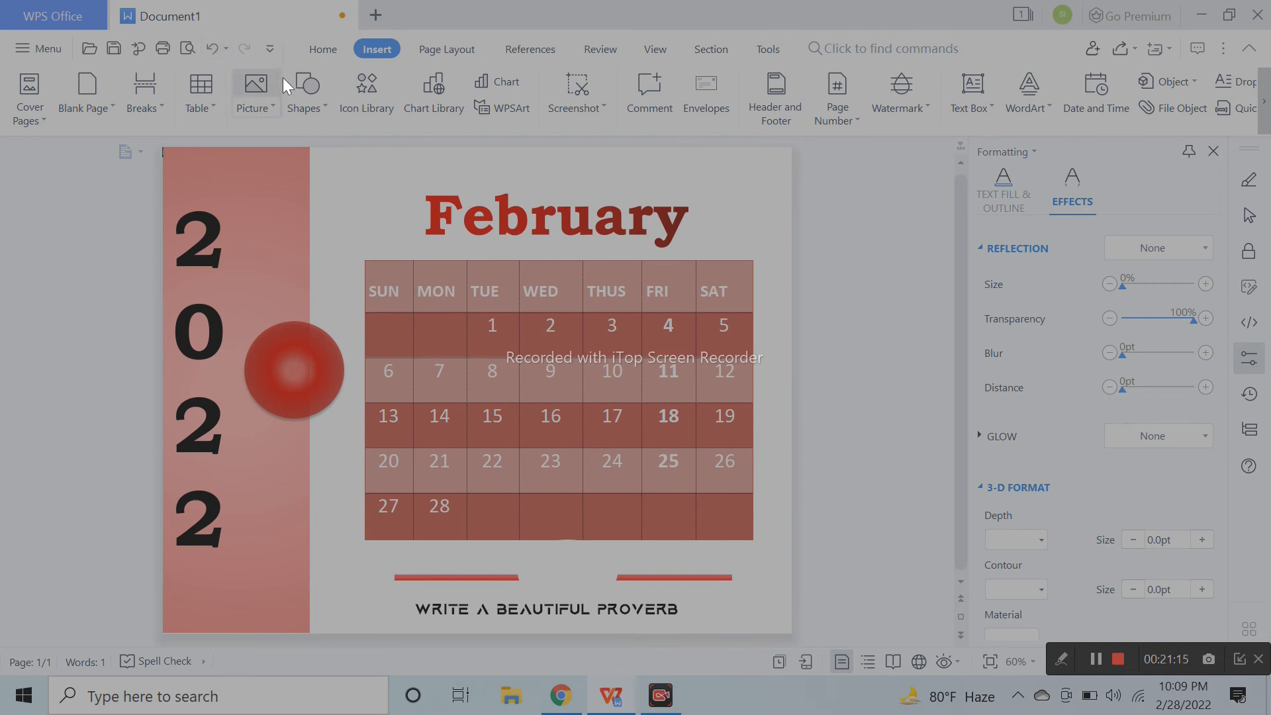
Try a small curve about 1.53 in high and 1.24 in wide beside the February title, and delete it
click(307, 96)
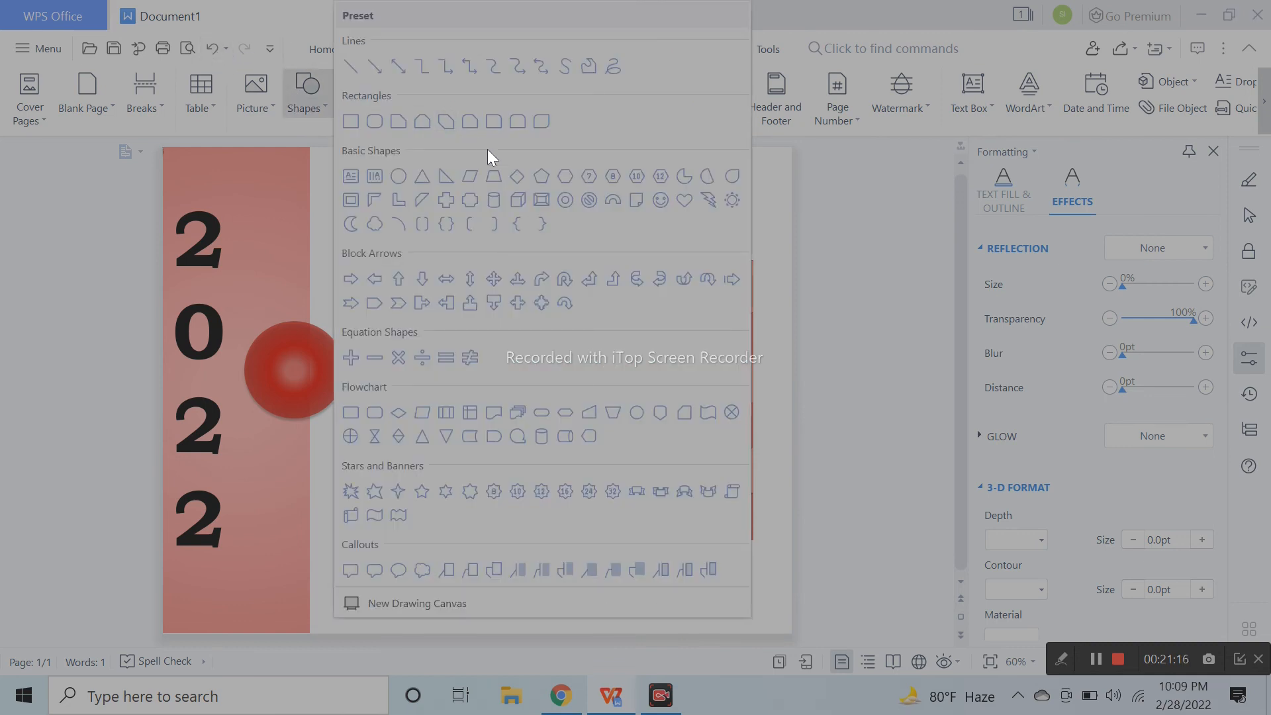
click(606, 69)
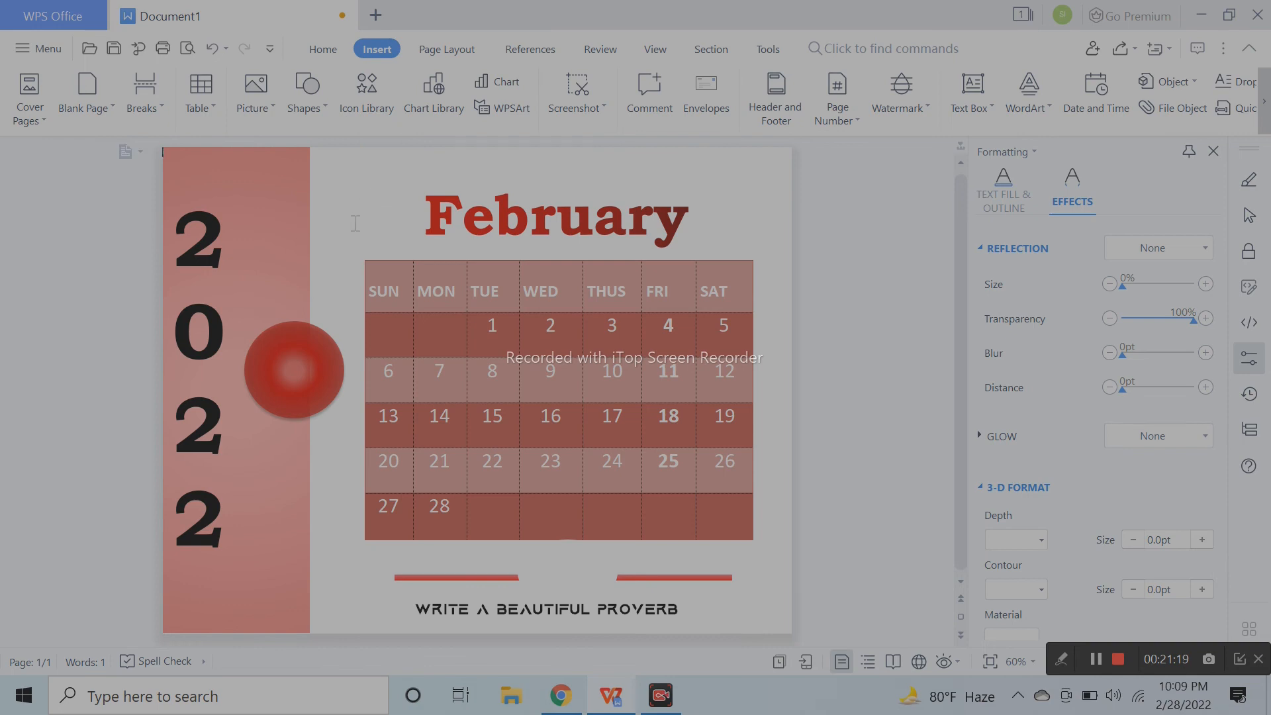
click(312, 101)
click(562, 70)
mouse_move(400, 168)
mouse_down()
mouse_move(348, 242)
mouse_move(397, 253)
mouse_up()
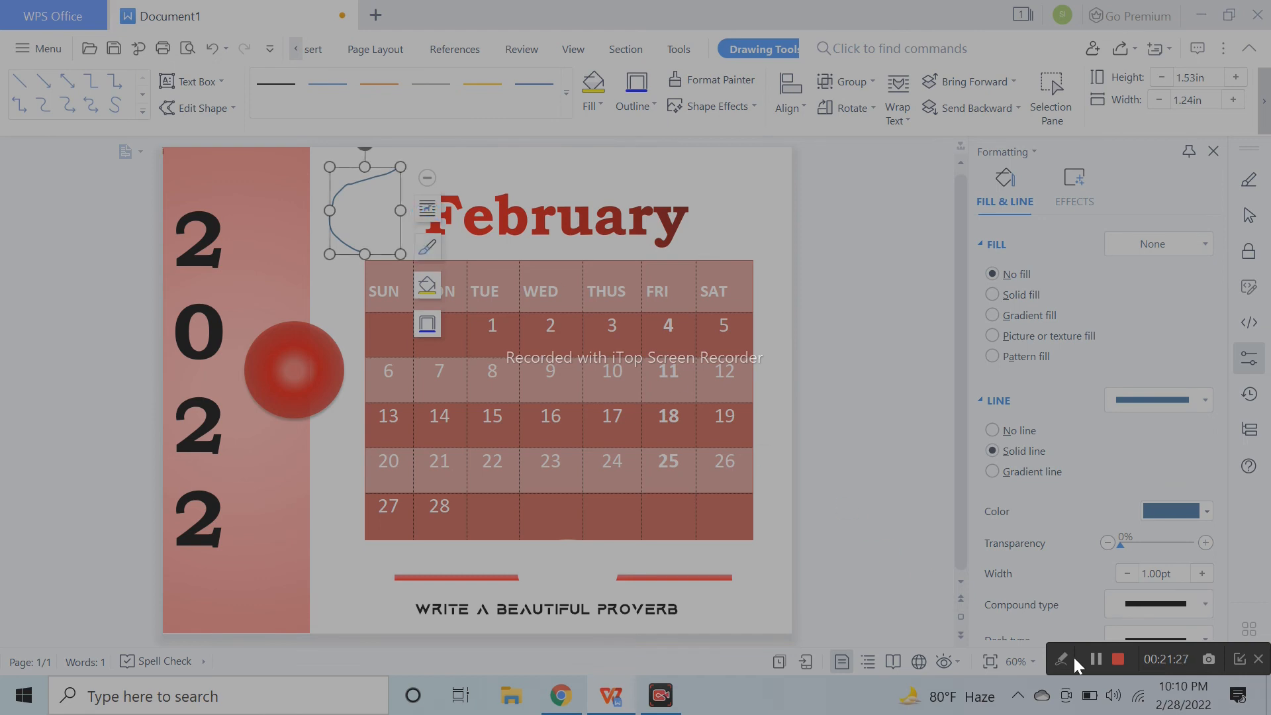
key(ctrl+s)
click(1081, 49)
key(Delete)
Try a curved connector from above the February title diagonally down to the table's header row
click(310, 100)
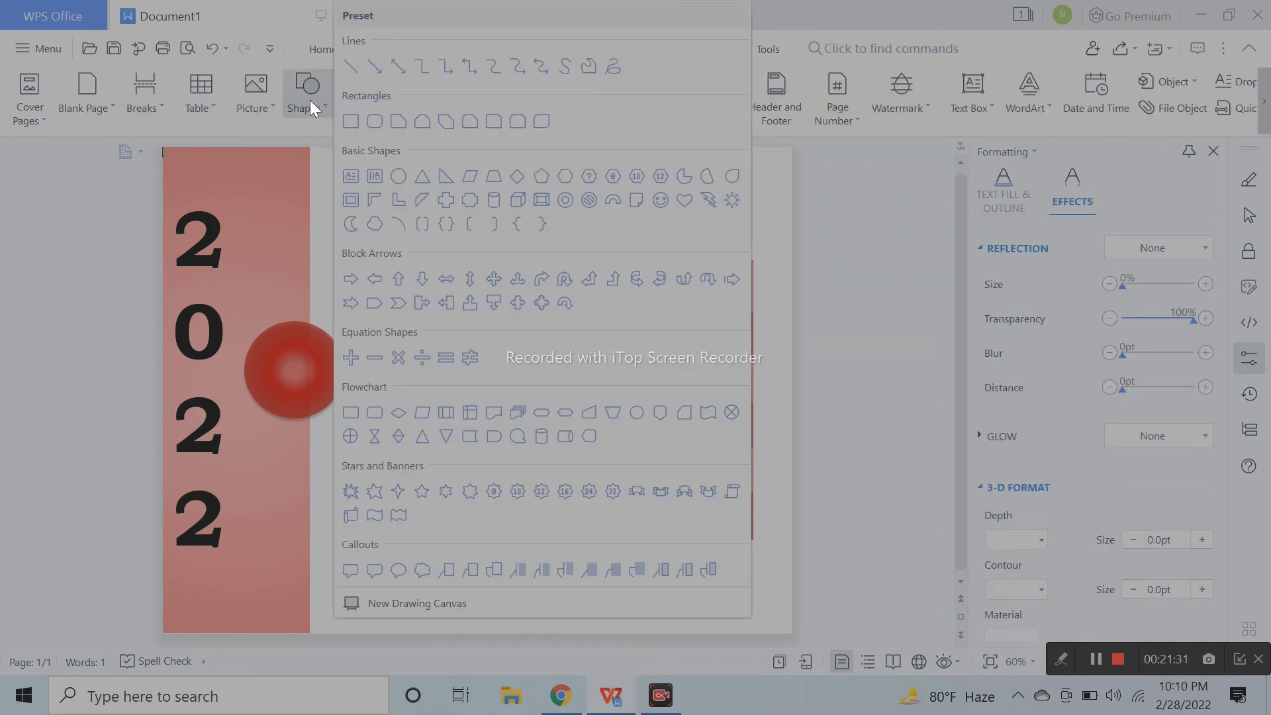
click(487, 70)
mouse_move(382, 177)
mouse_down()
mouse_move(344, 218)
mouse_move(394, 302)
mouse_move(486, 308)
mouse_move(482, 291)
mouse_up()
click(477, 251)
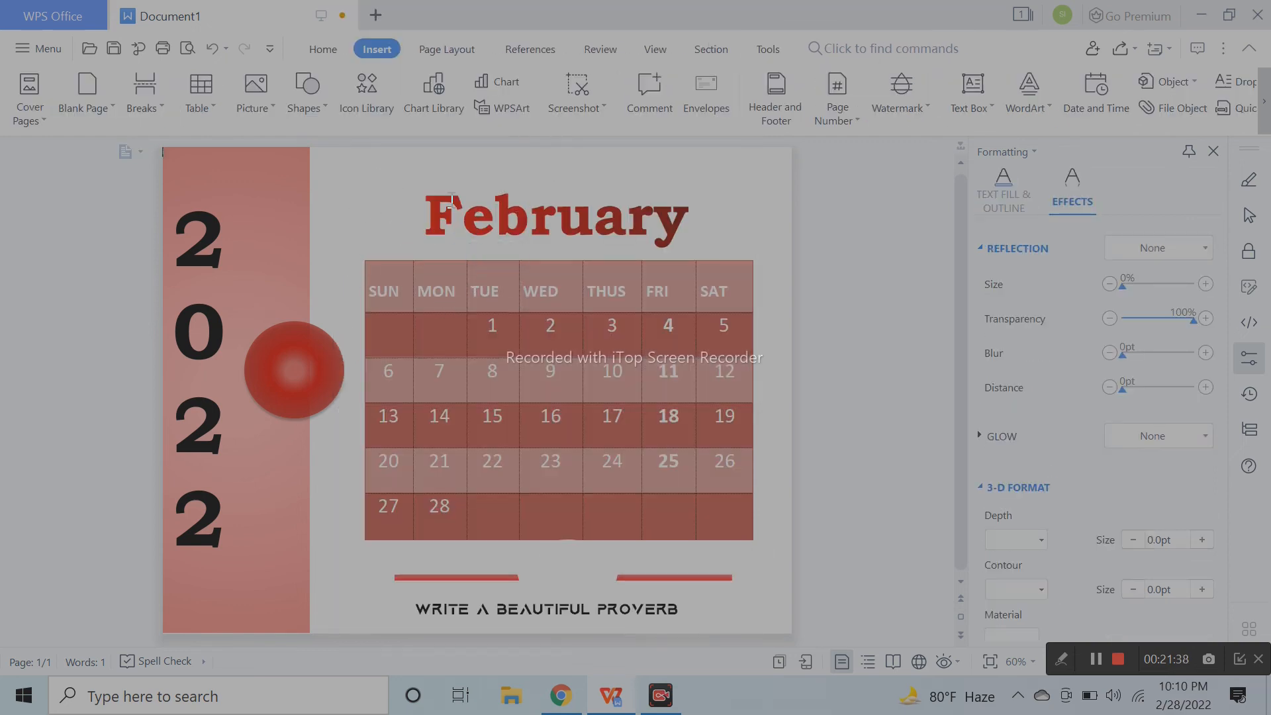
Try a scribble line from the February title down across the first date rows, and delete it
click(317, 90)
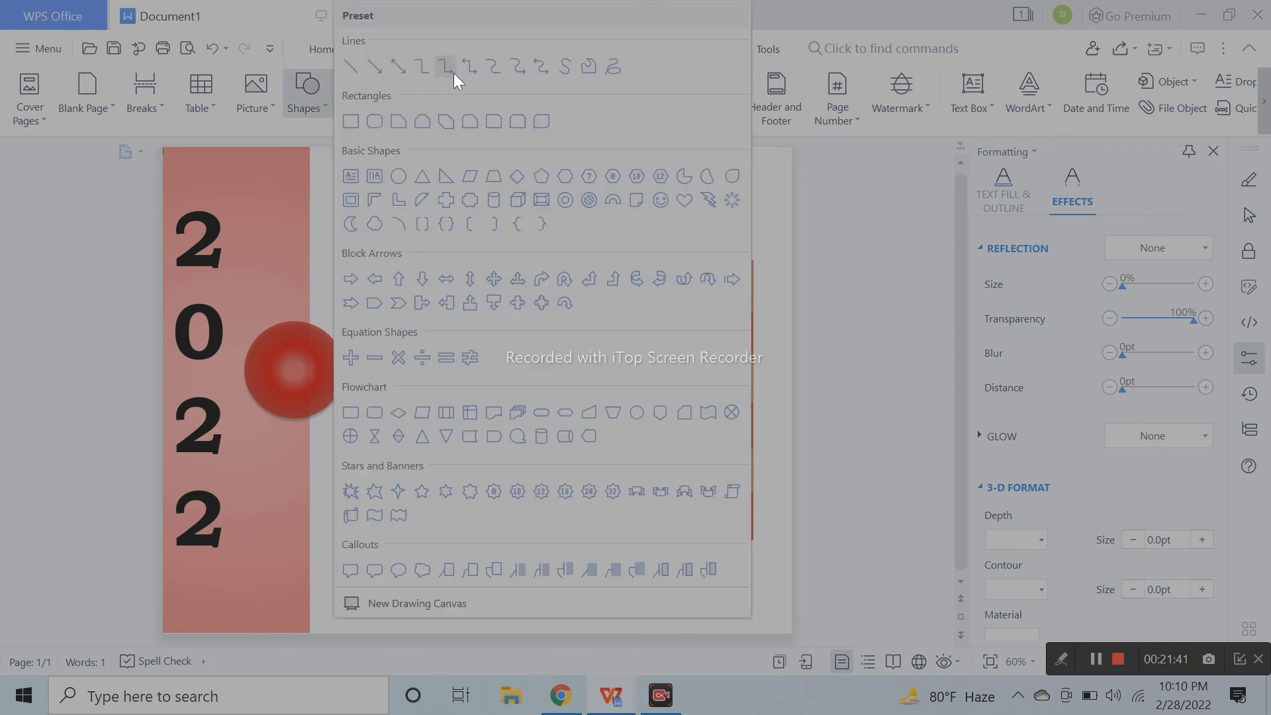
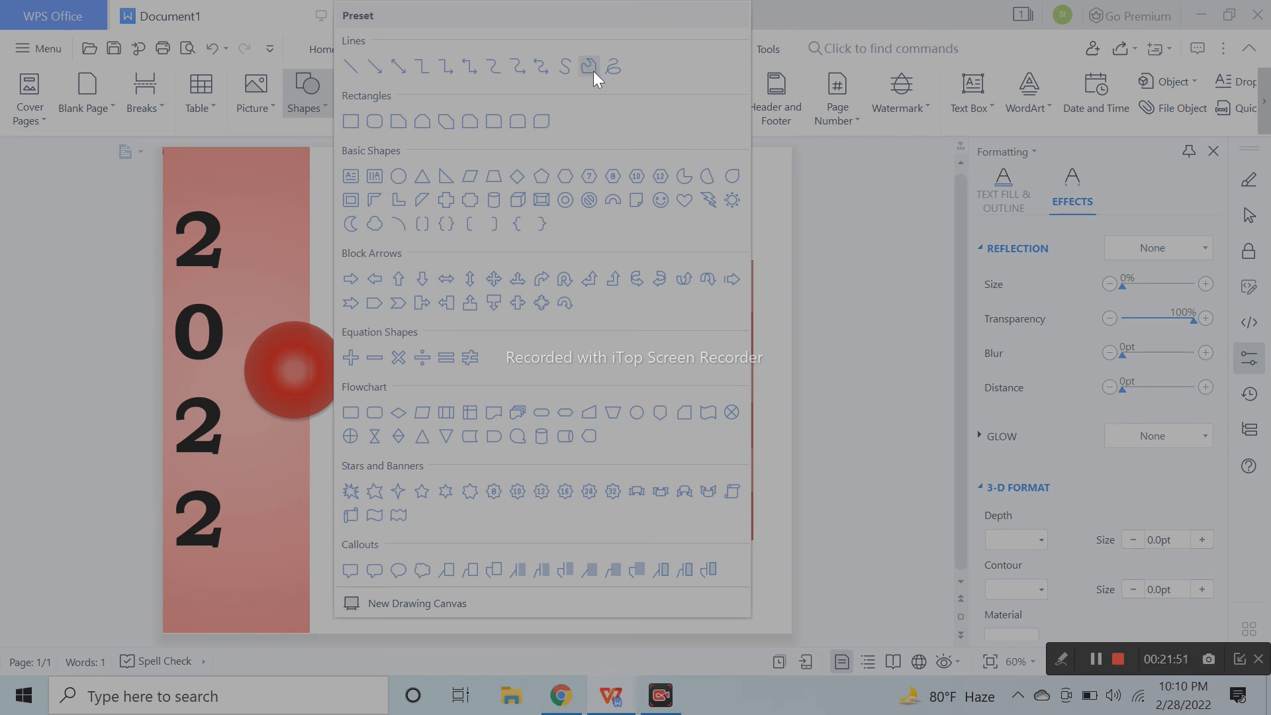
click(610, 75)
mouse_move(392, 181)
mouse_down()
mouse_move(361, 217)
mouse_move(372, 304)
mouse_move(618, 372)
mouse_up()
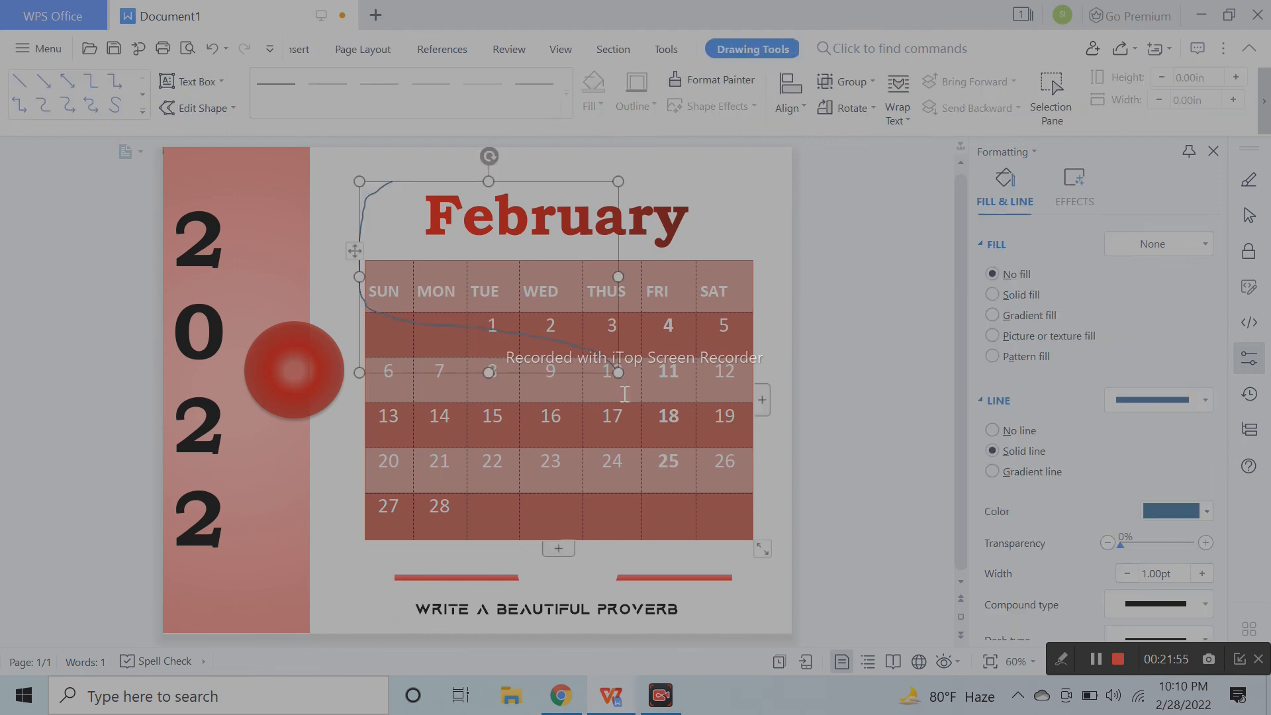
key(Delete)
Try a freehand freeform shape sweeping around the table's upper-left corner, and discard it
click(305, 93)
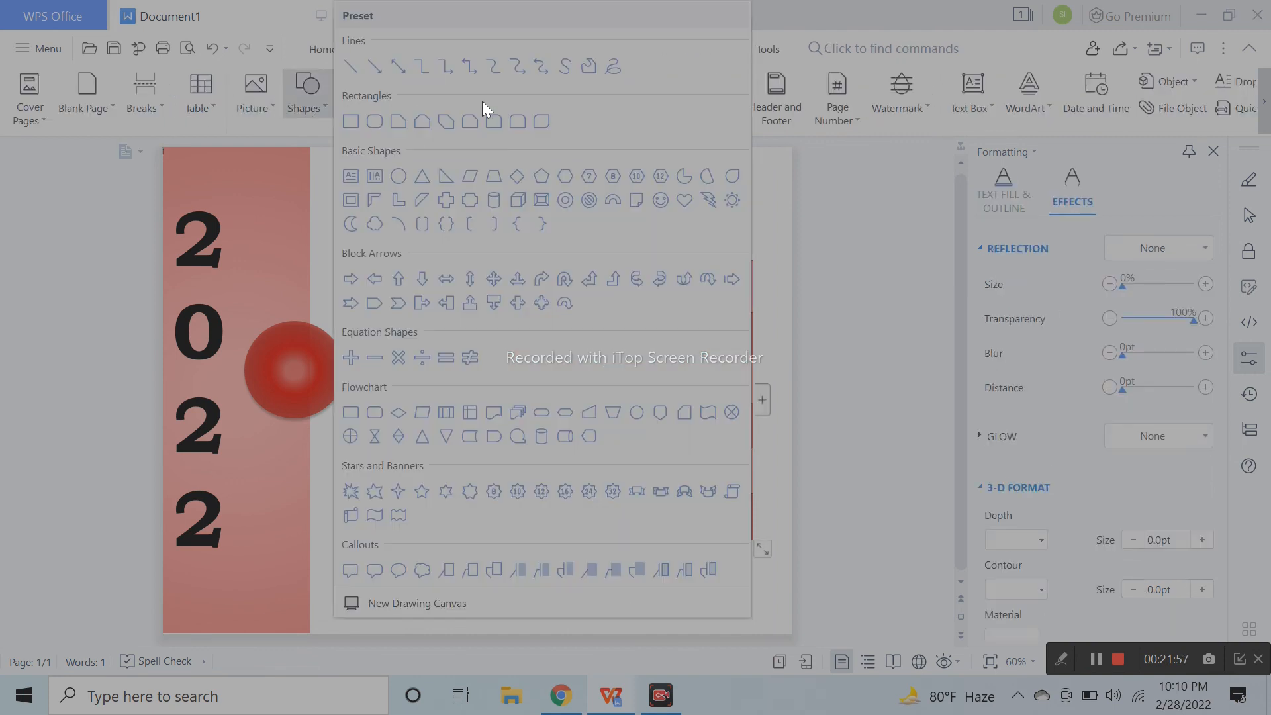
click(590, 70)
drag(360, 174, 508, 328)
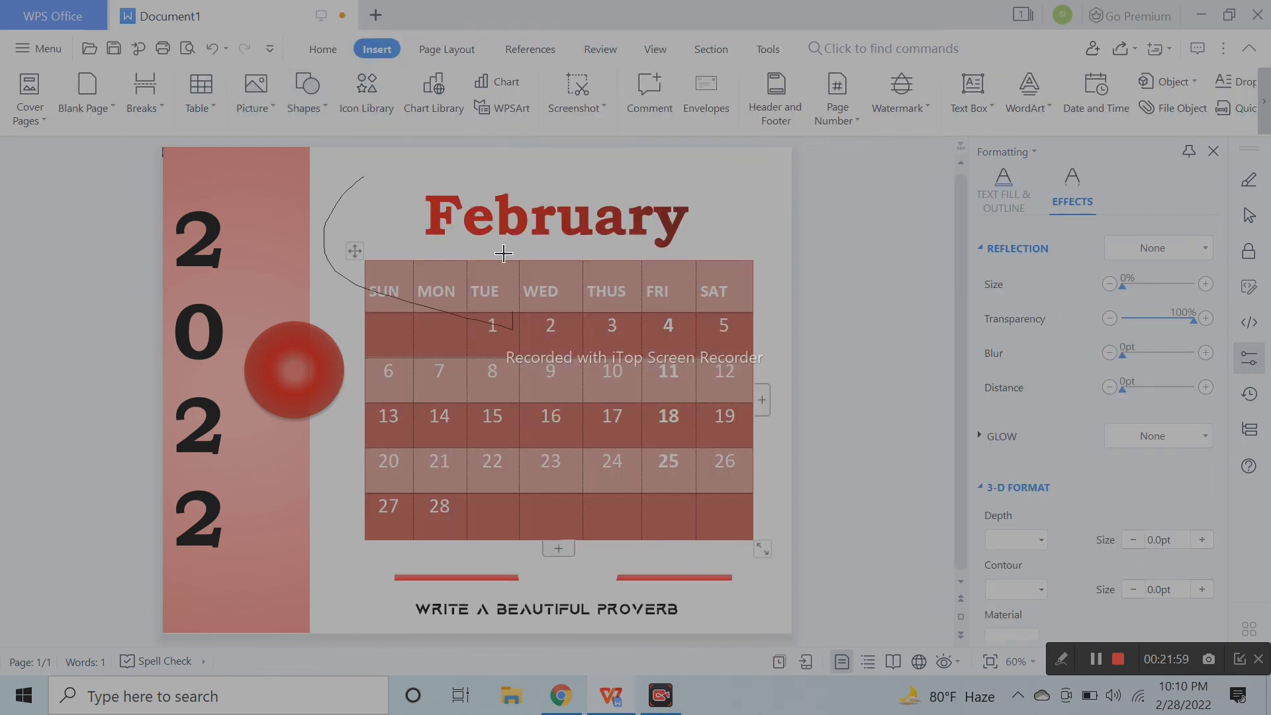
click(362, 175)
key(Delete)
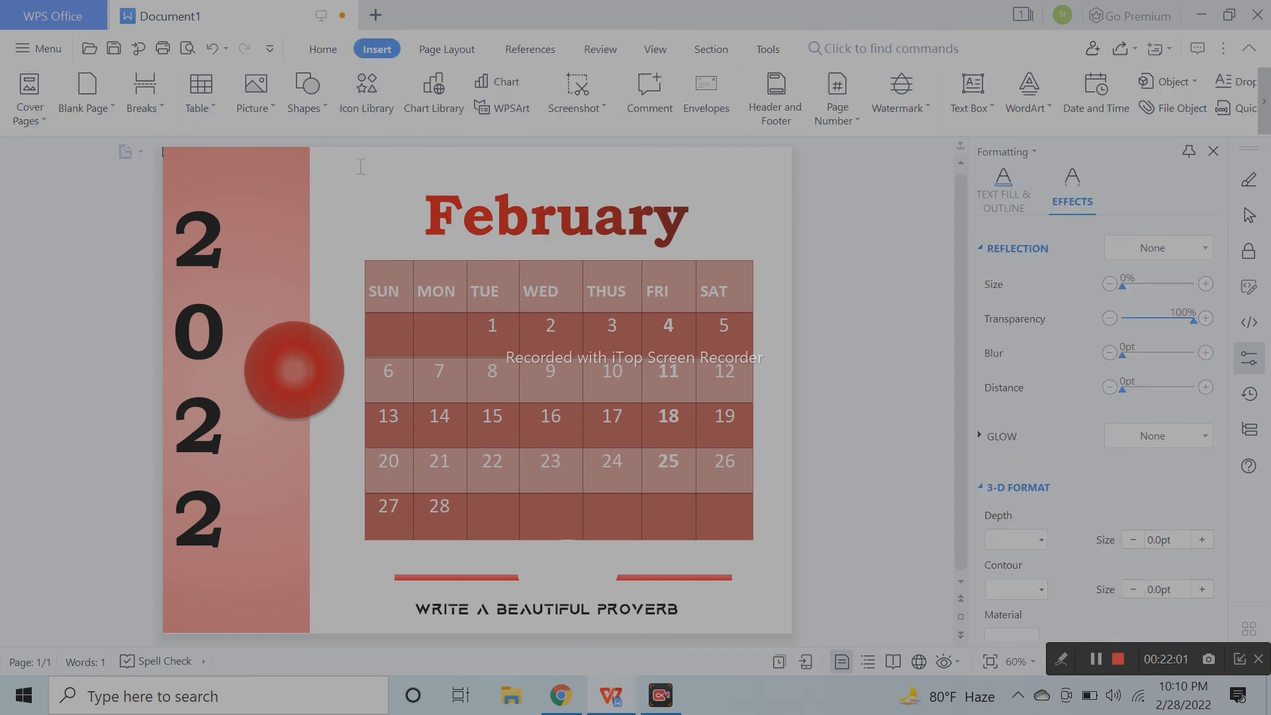
Draw a curved connector about 7.36 in high and 8.15 in wide from above the table's left edge to the page's lower-right corner
click(305, 93)
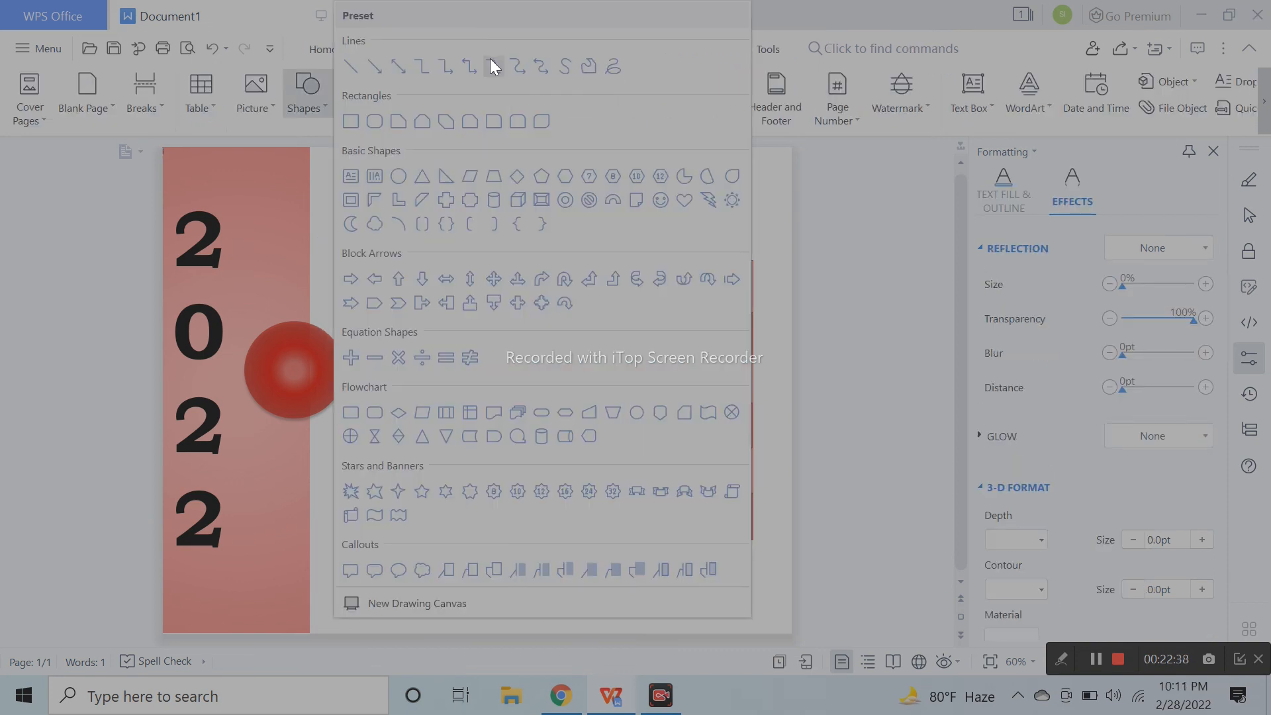
click(491, 60)
mouse_move(360, 162)
mouse_down()
mouse_move(358, 307)
mouse_move(335, 278)
mouse_move(493, 285)
mouse_move(702, 334)
mouse_move(628, 501)
mouse_move(587, 527)
mouse_move(647, 476)
mouse_move(781, 628)
mouse_up()
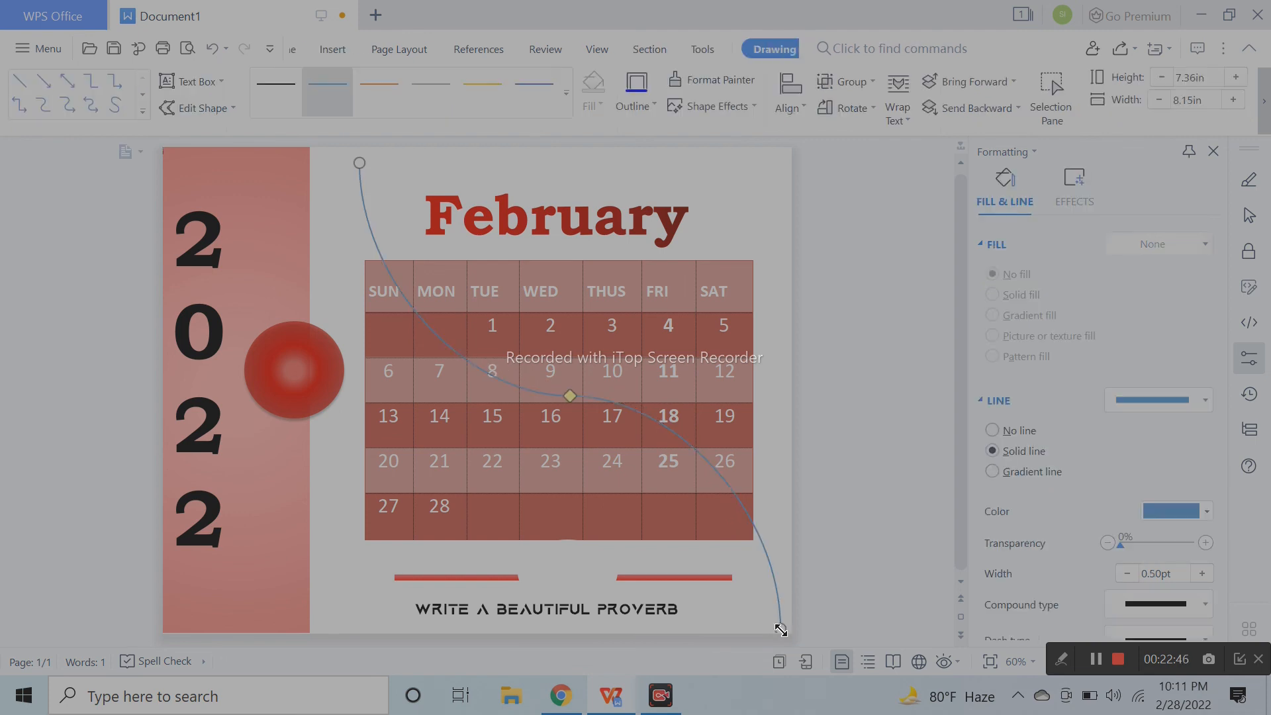
drag(571, 400, 535, 395)
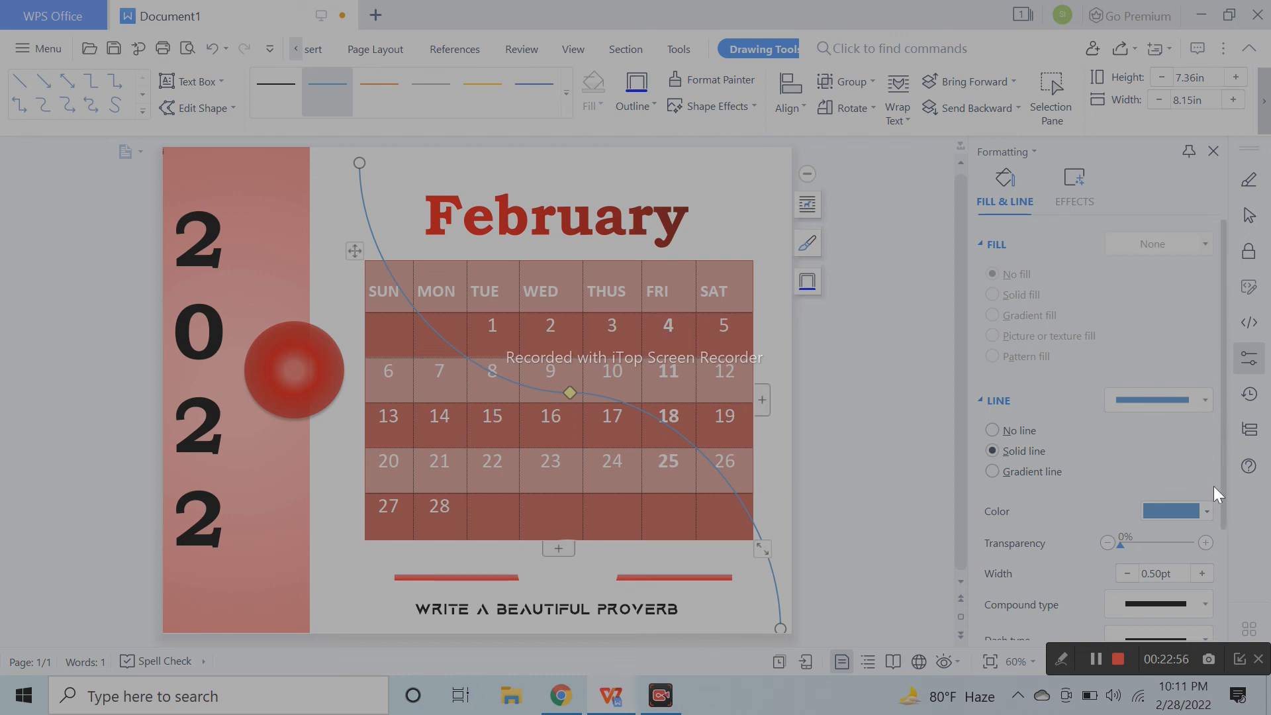
Color the curved line standard purple and set its transparency to 56%
click(1178, 512)
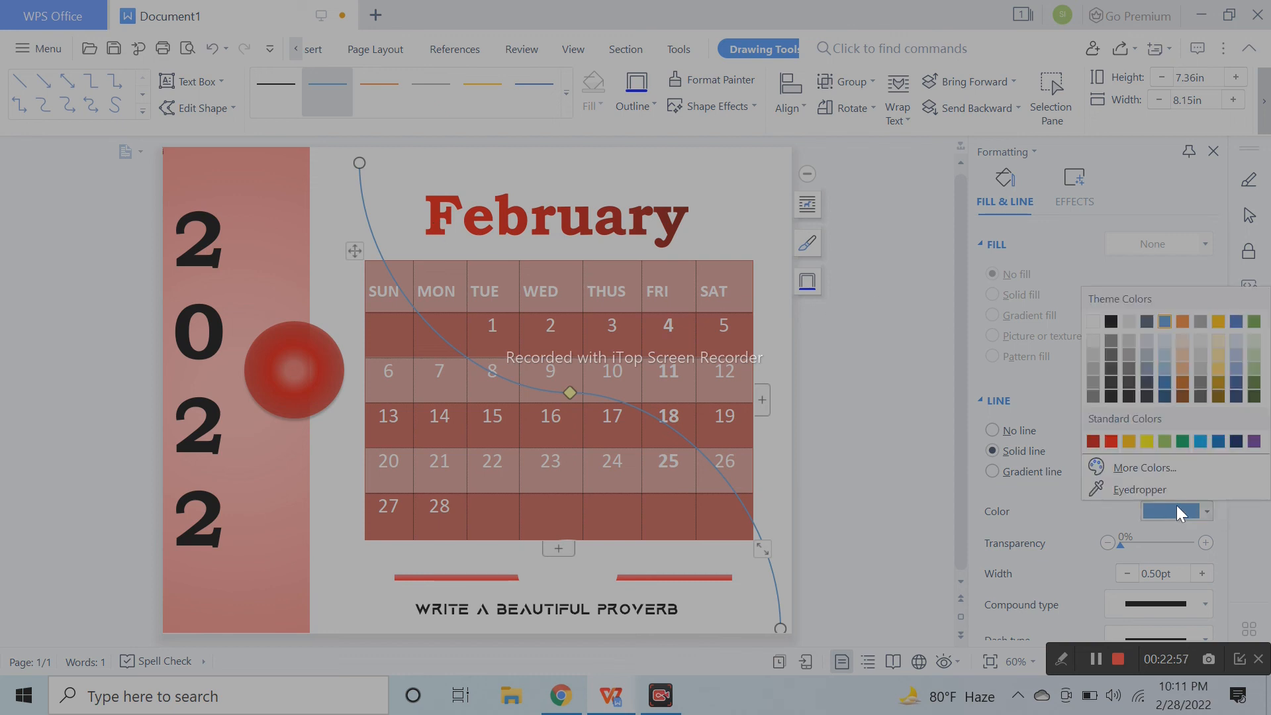
click(1253, 441)
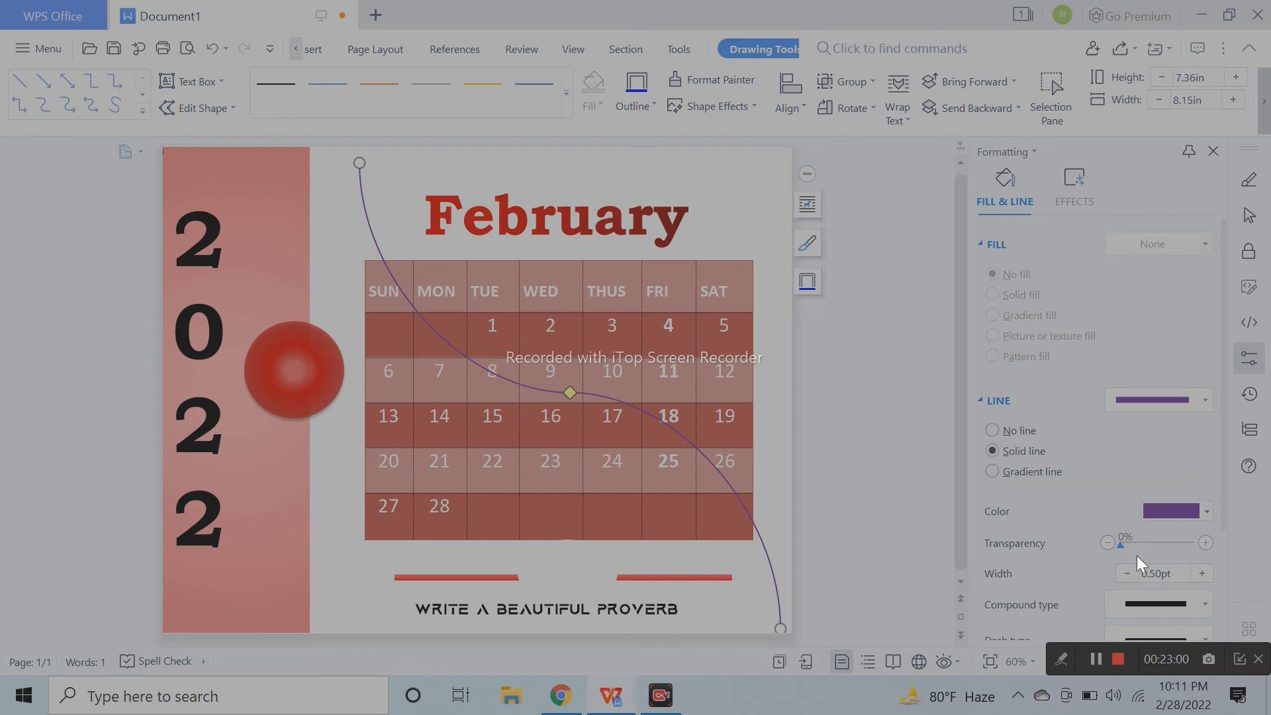
drag(1122, 551, 1137, 551)
drag(1160, 550, 1162, 549)
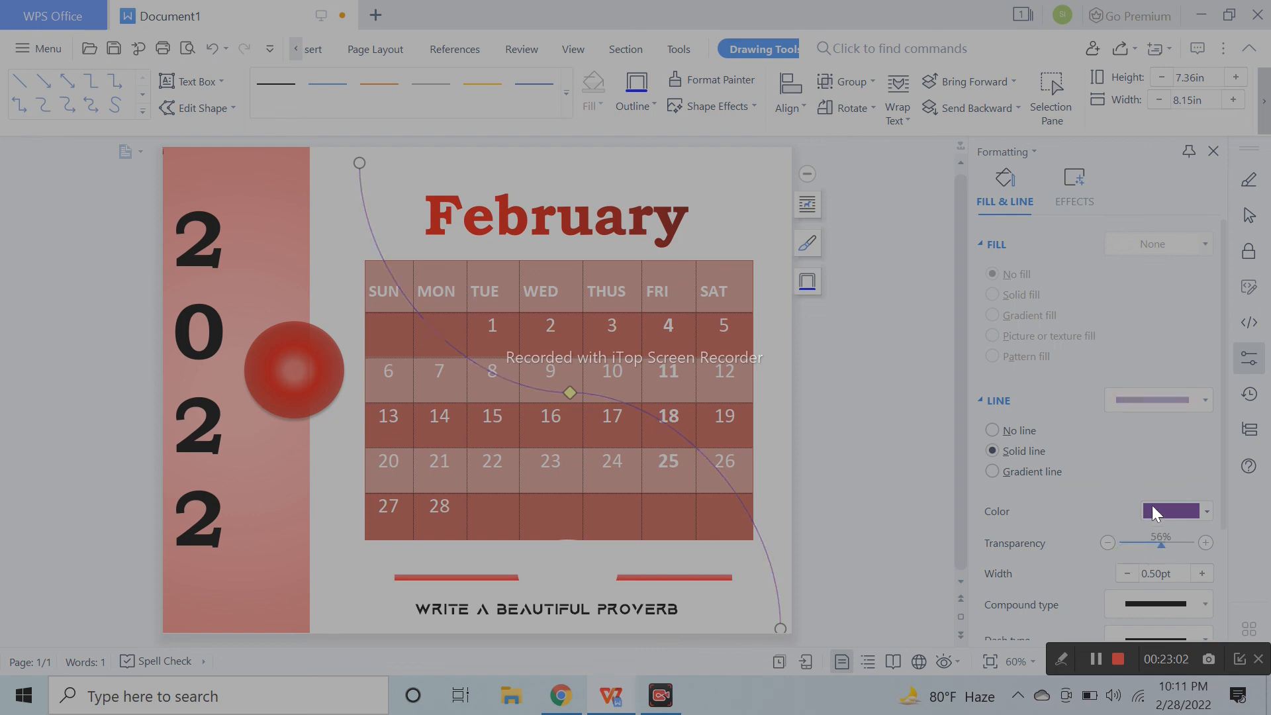
Set the curved line's width to 30 pt
scroll(1155, 503, down, 2)
click(1201, 438)
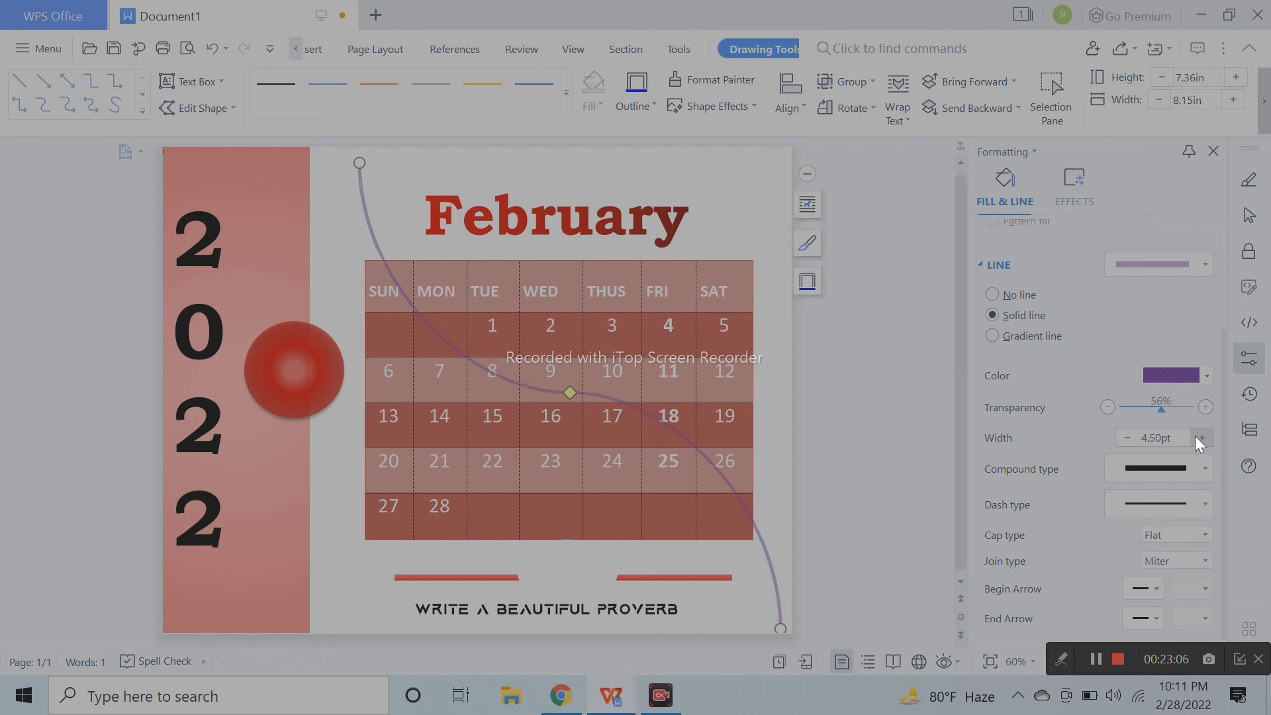
click(1200, 438)
drag(1185, 438, 1124, 438)
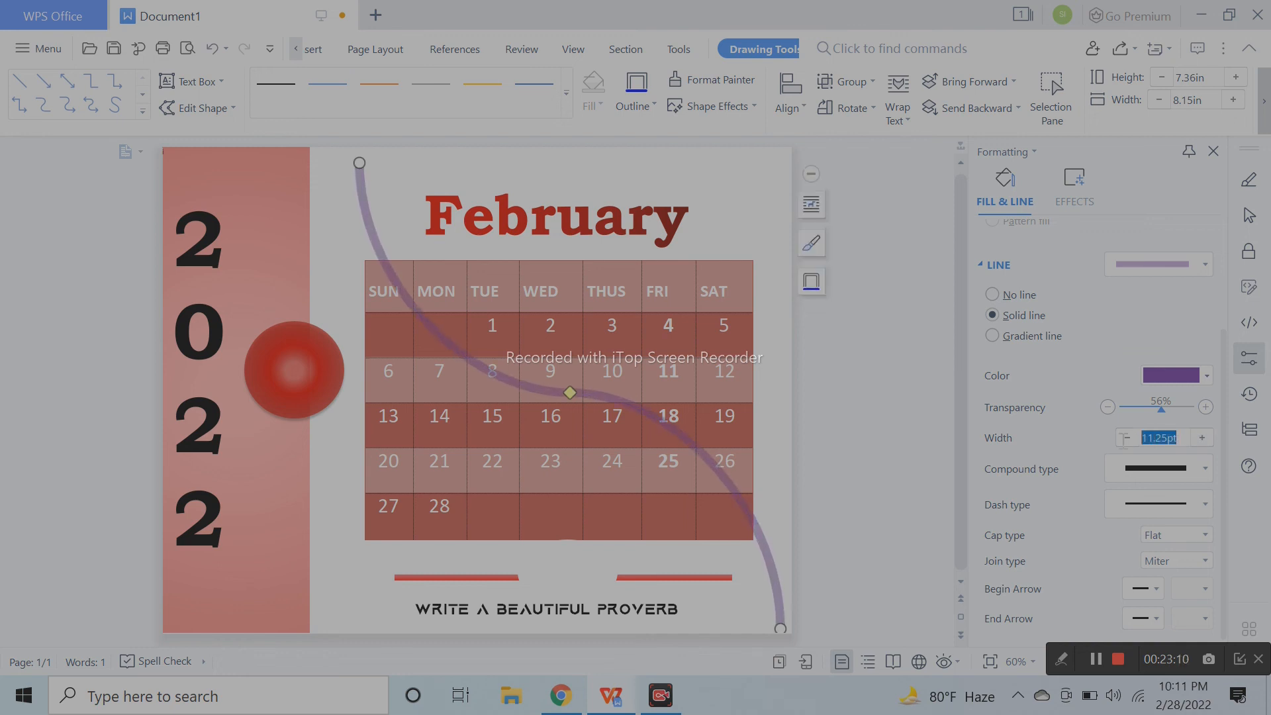
text(30)
key(Return)
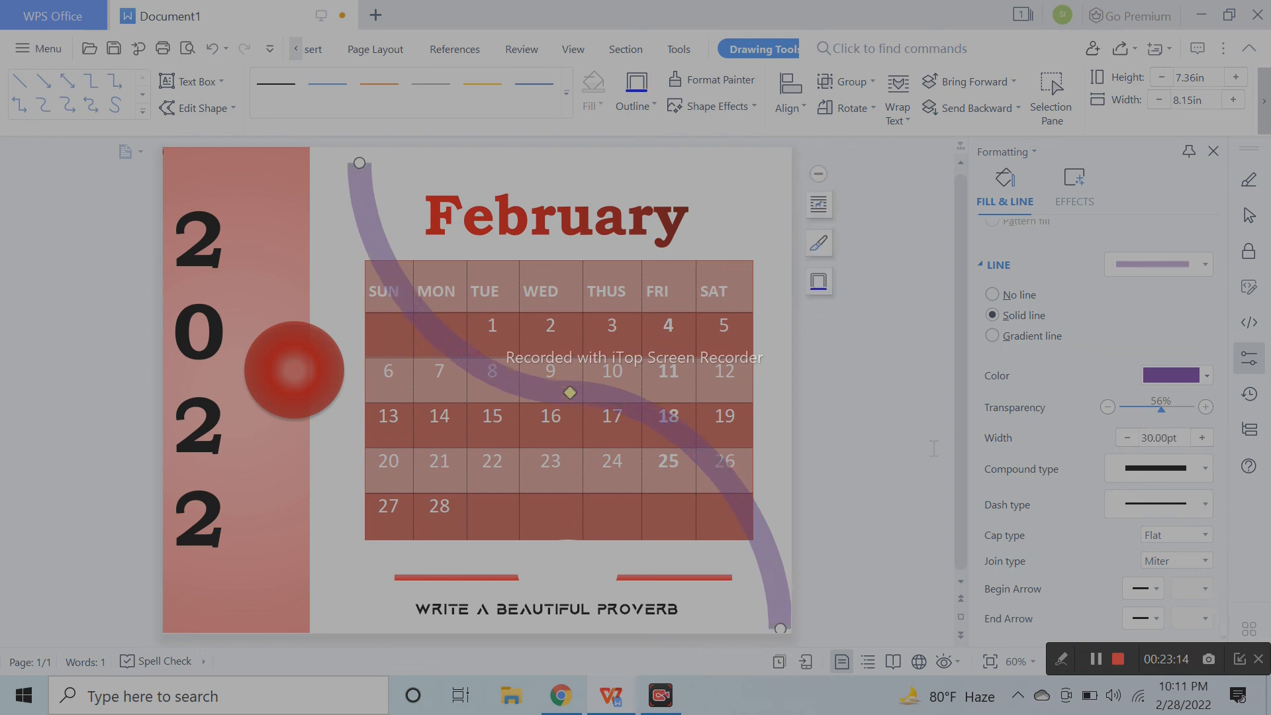
Reposition the curved line to run from the page's top edge beside the red panel to the page's lower-right corner, about 8.13 by 8.48 in
drag(360, 166, 351, 146)
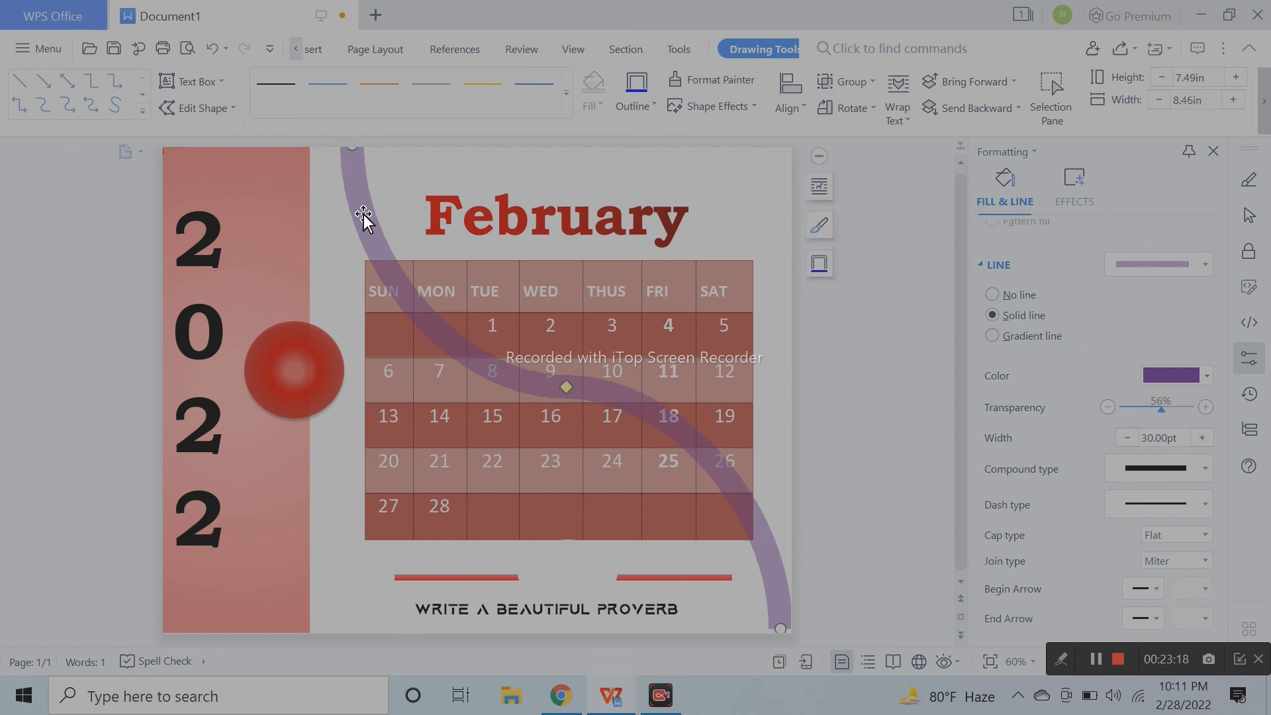
drag(364, 214, 335, 216)
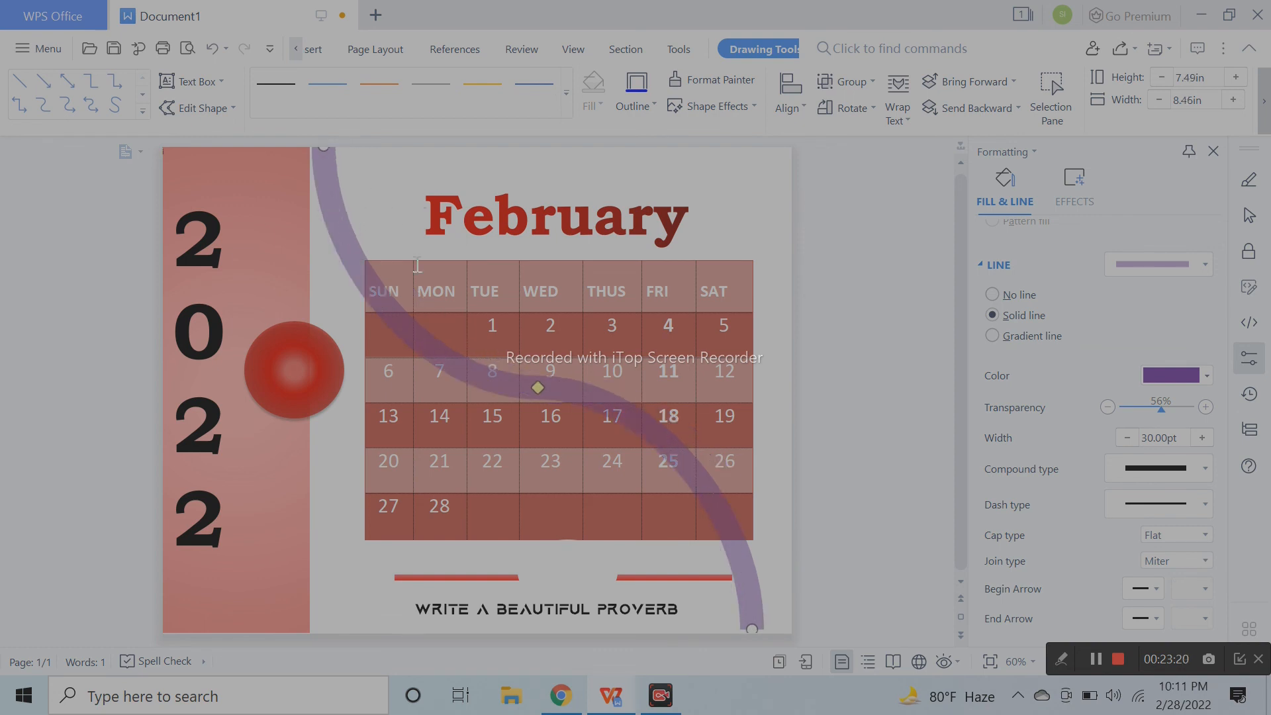
drag(753, 629, 787, 629)
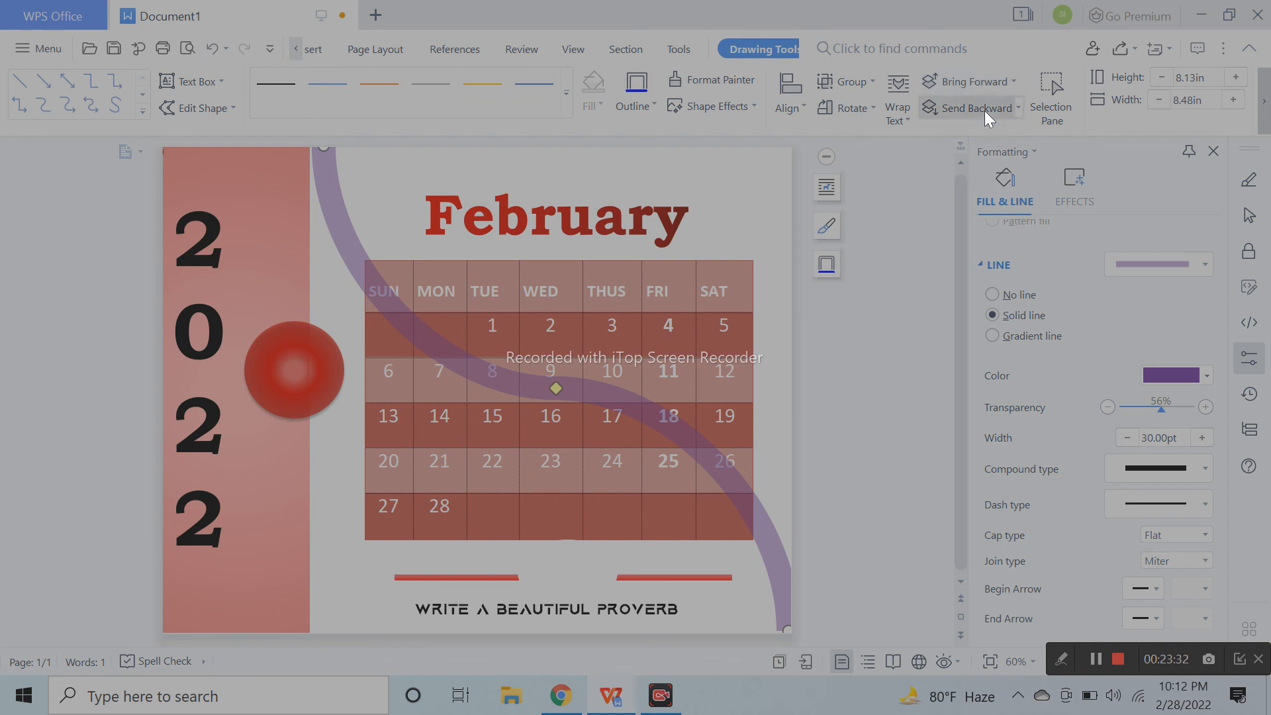
Reduce the purple curved line's transparency to 13%
click(818, 424)
click(332, 189)
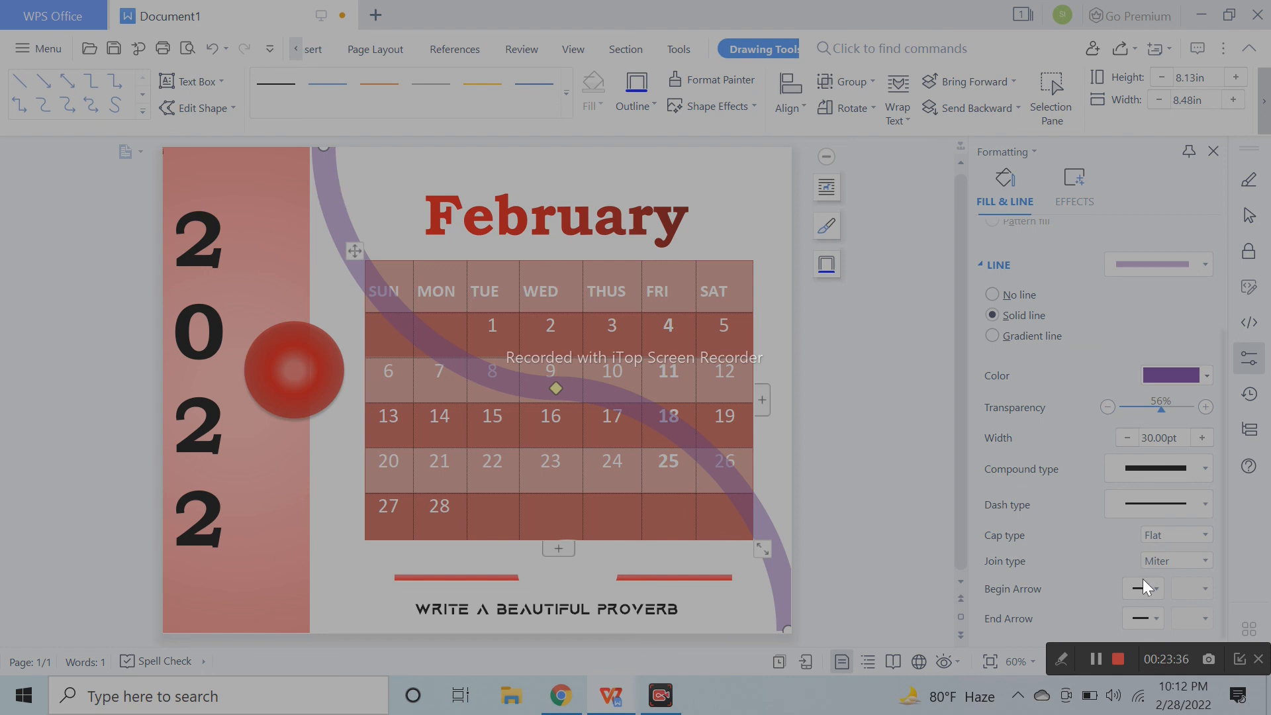
drag(1161, 409, 1130, 414)
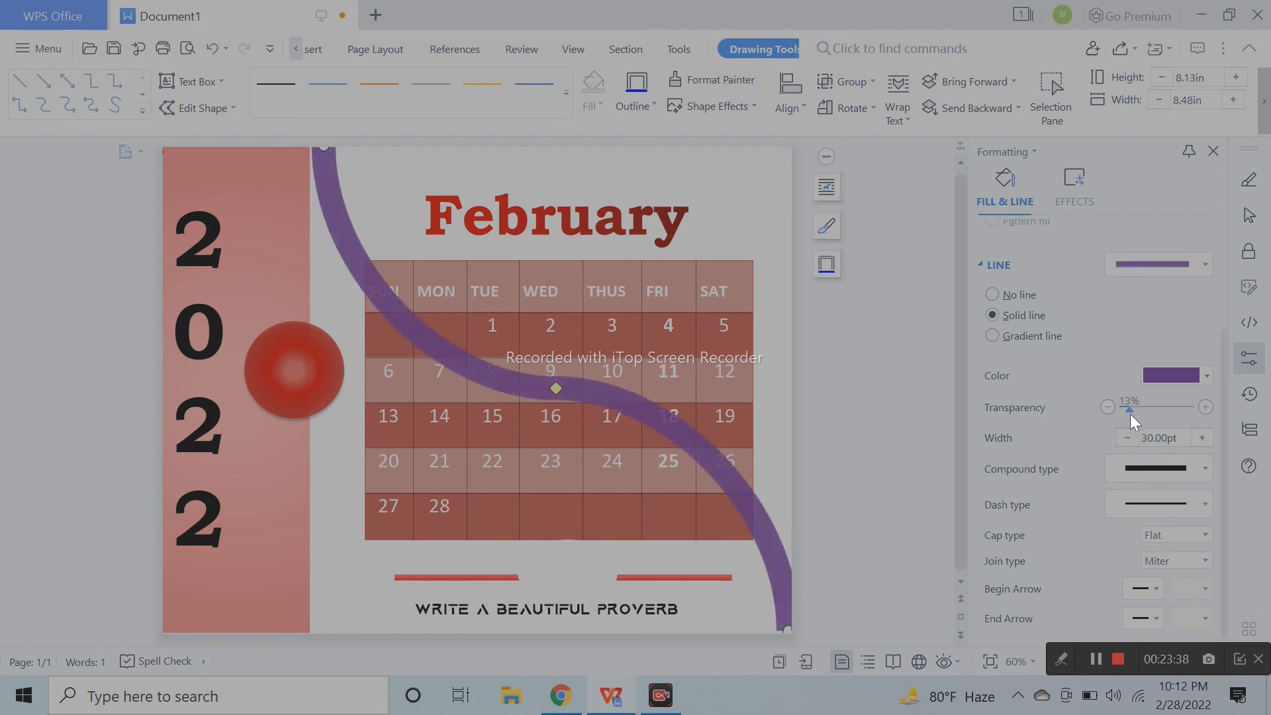
Send the purple curved line backward behind the calendar table and set its transparency to 73%
click(988, 105)
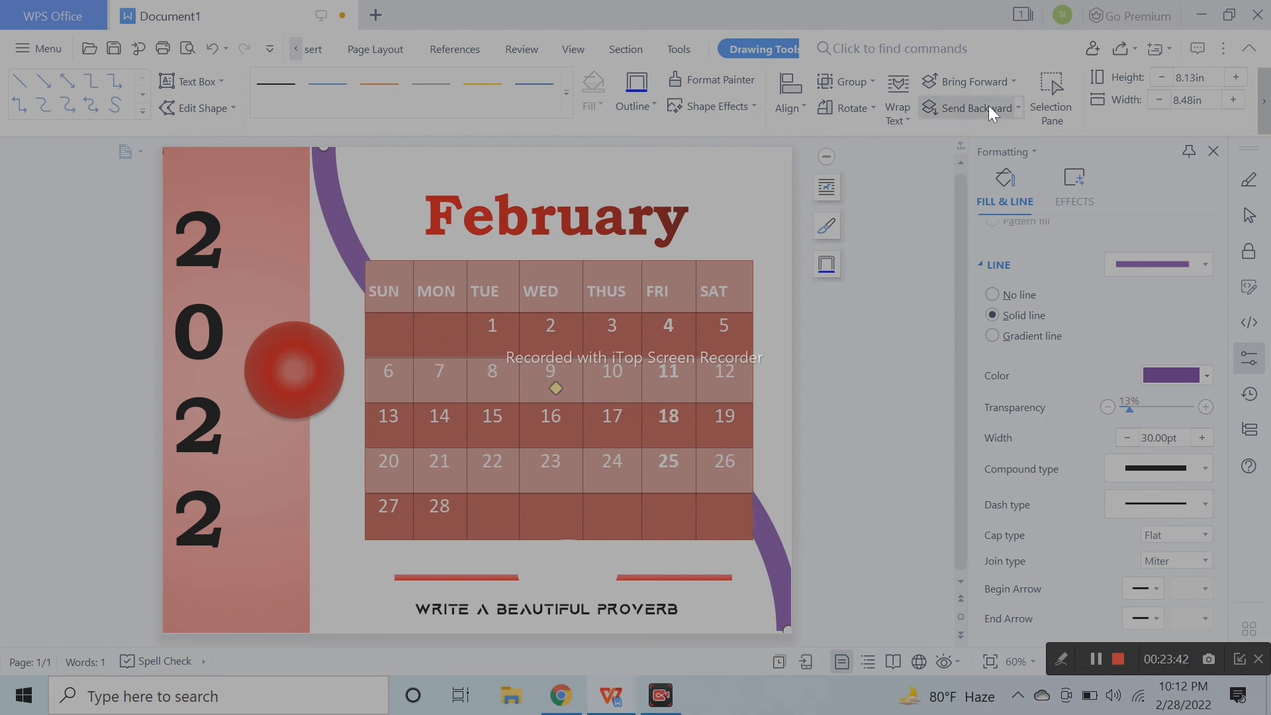
drag(1131, 410, 1174, 411)
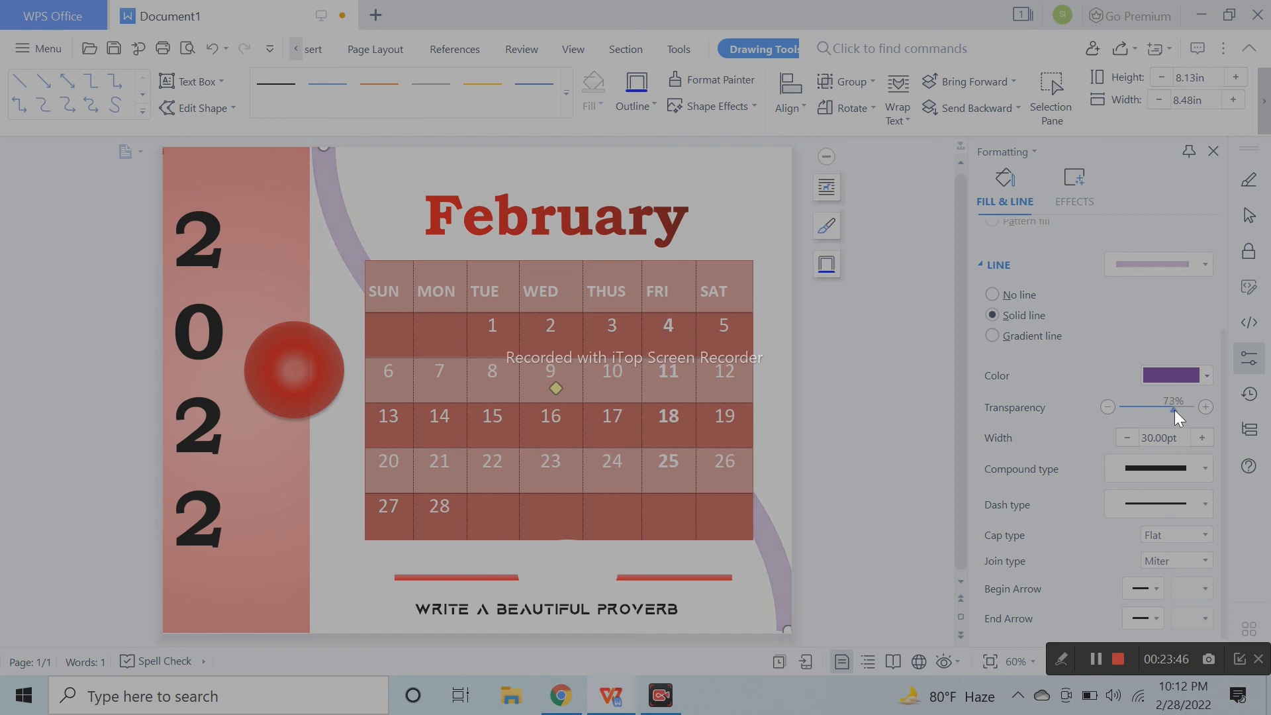
click(880, 387)
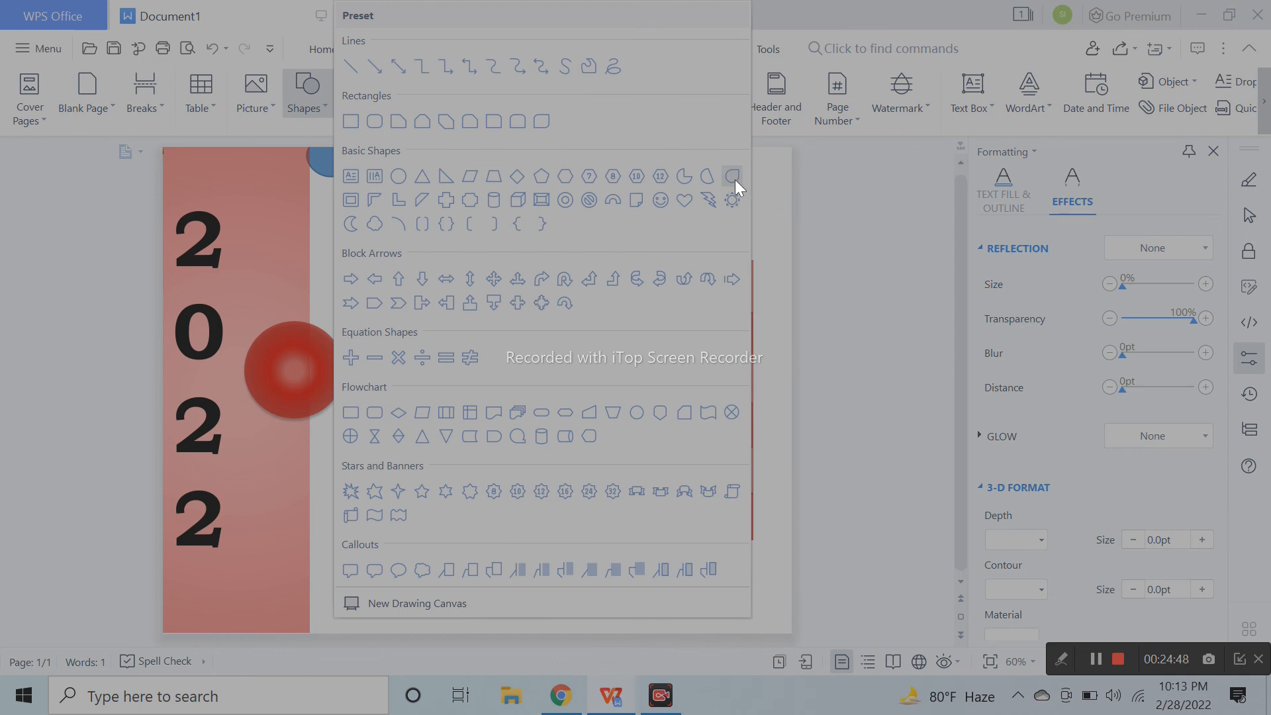
Undo the last change to bring back the curved line, and delete the blue teardrop at the page's top edge
click(735, 180)
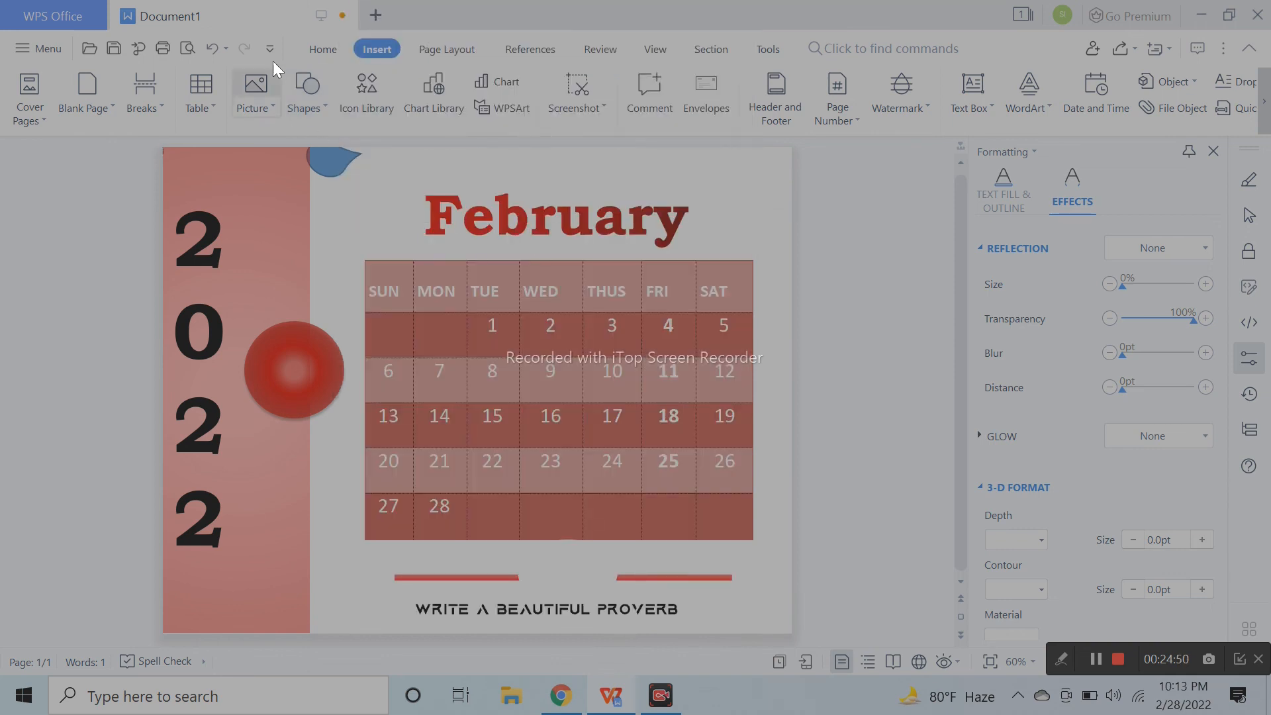
click(213, 47)
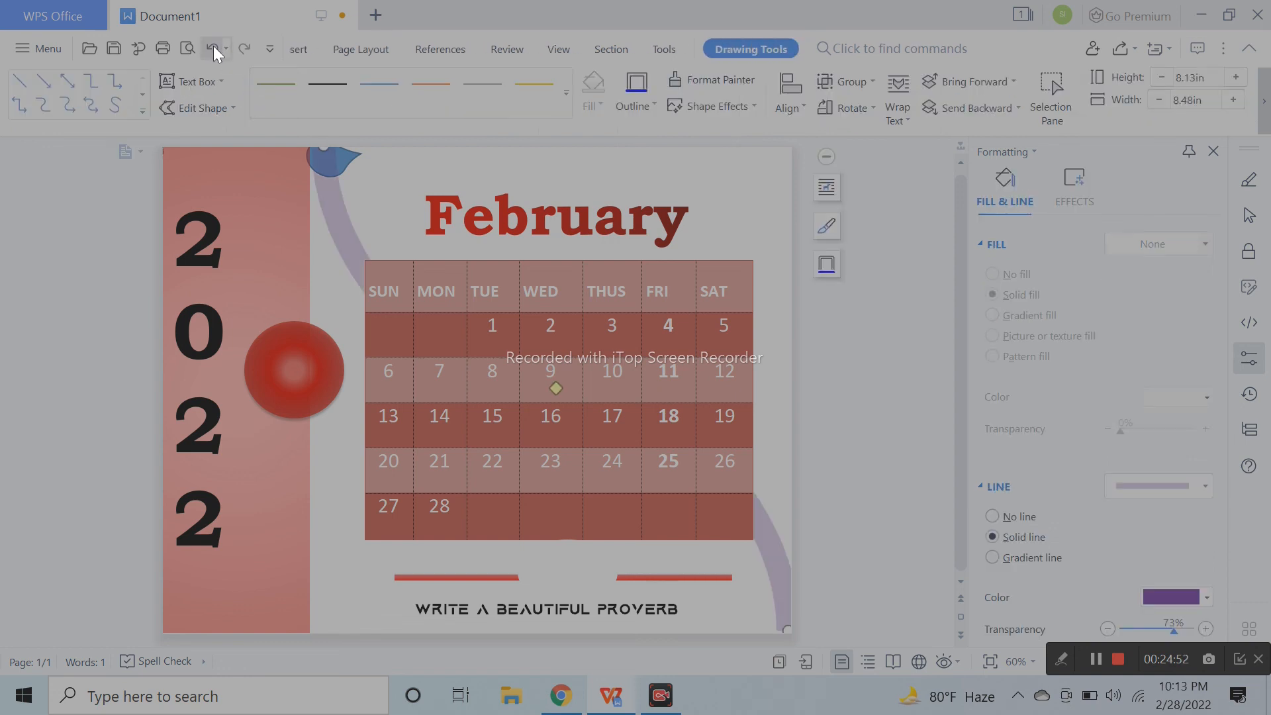
click(345, 162)
key(Delete)
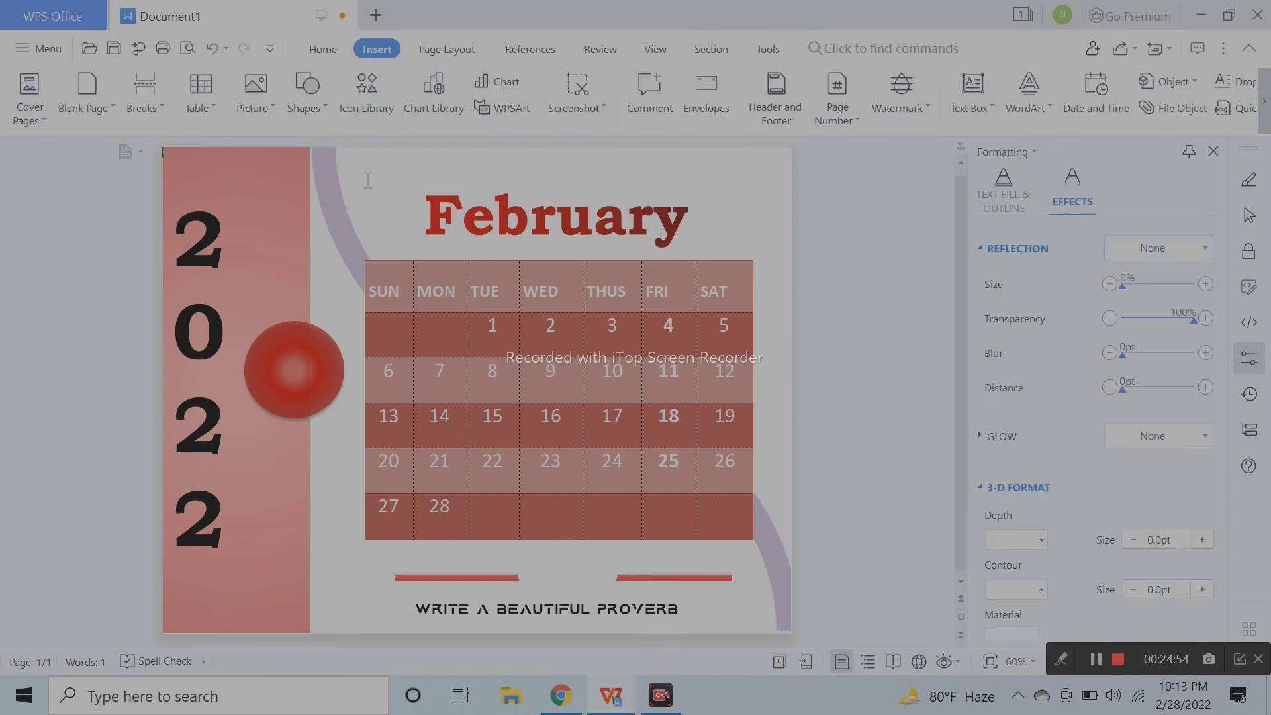
Draw an upright teardrop about 0.64 in high and 0.49 in wide between the curved line and the February title
click(313, 110)
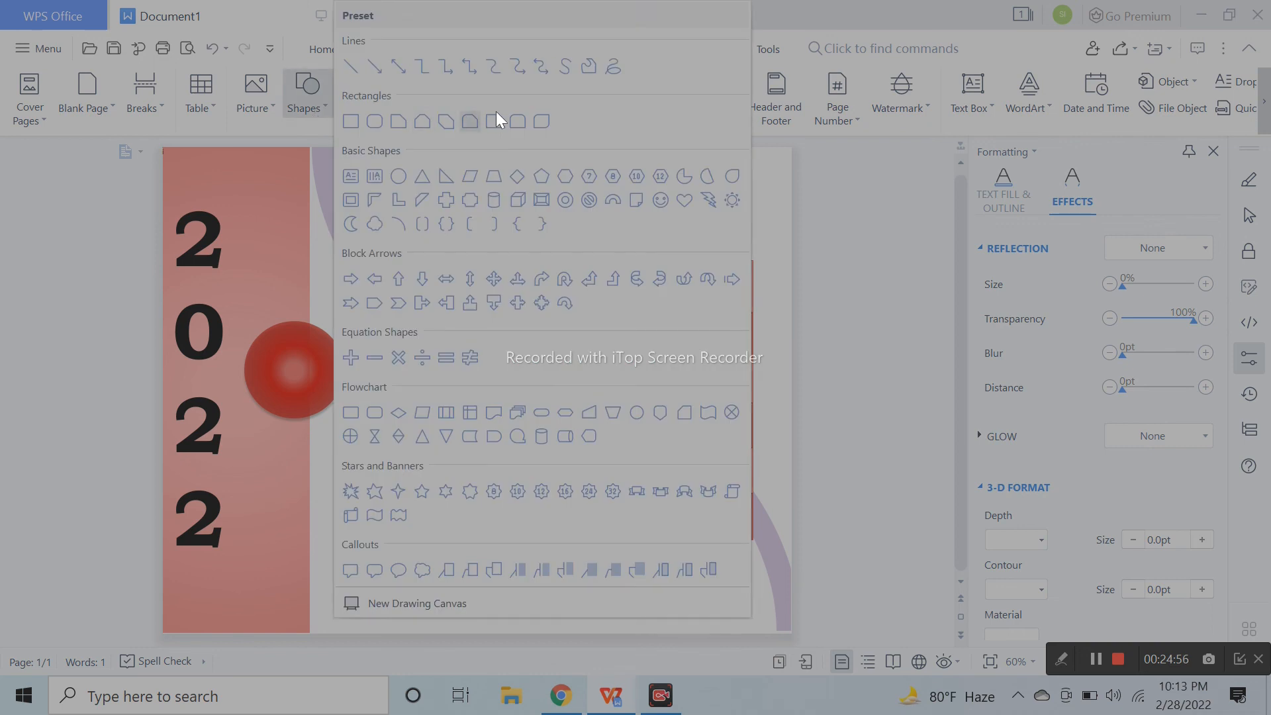
click(728, 176)
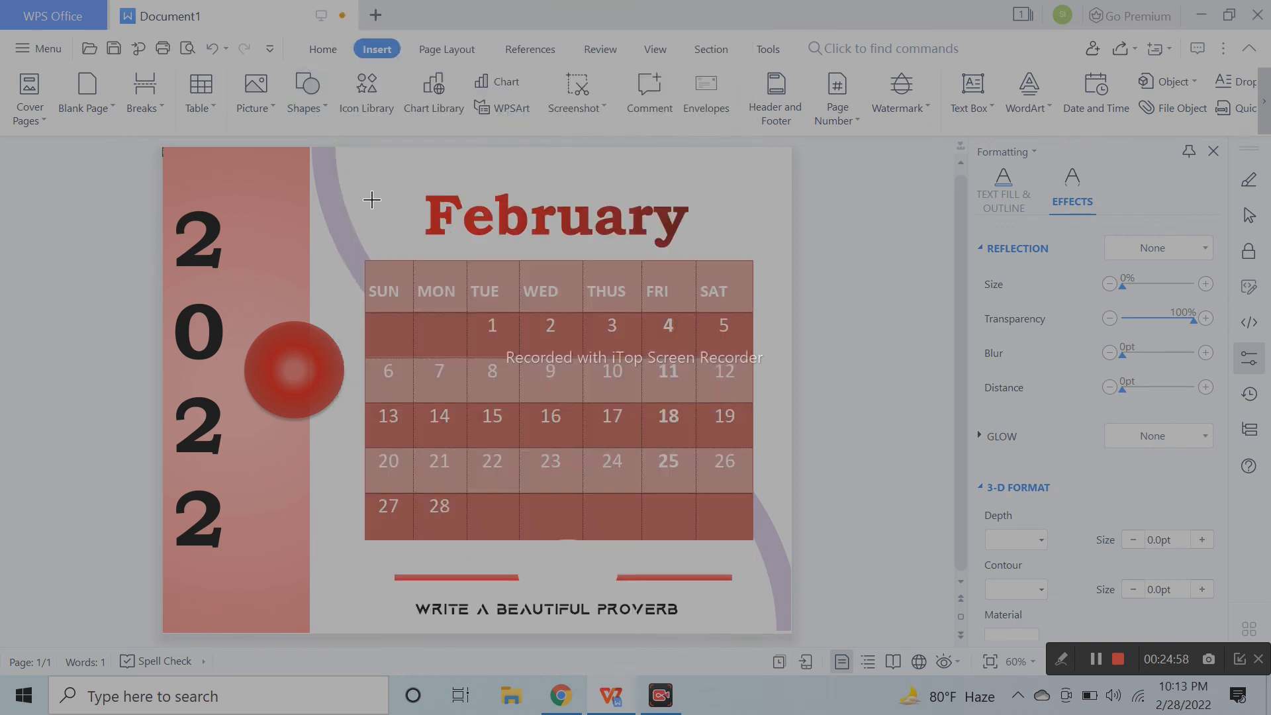
mouse_move(352, 175)
mouse_down()
mouse_move(382, 195)
mouse_move(381, 213)
mouse_move(351, 158)
mouse_move(358, 208)
mouse_move(356, 191)
mouse_up()
click(407, 204)
click(361, 196)
Fill the teardrop with standard purple and remove its outline
click(1180, 395)
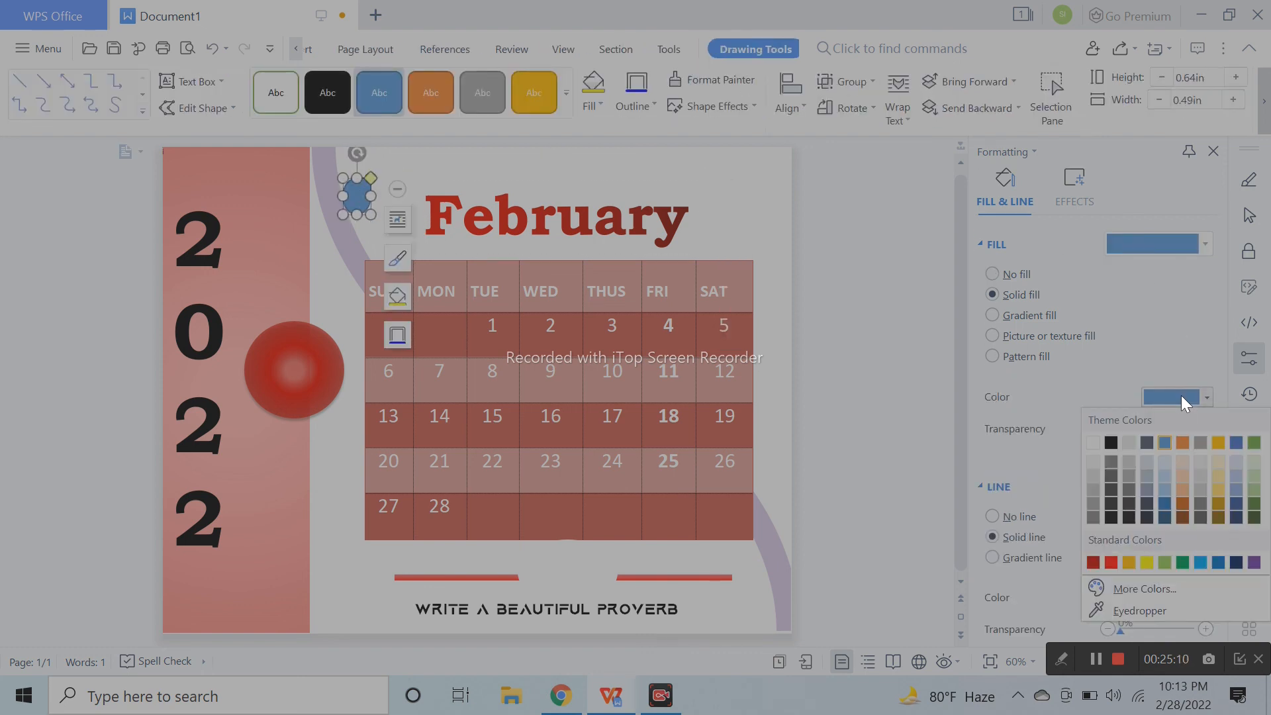
click(1253, 568)
scroll(1224, 548, down, 3)
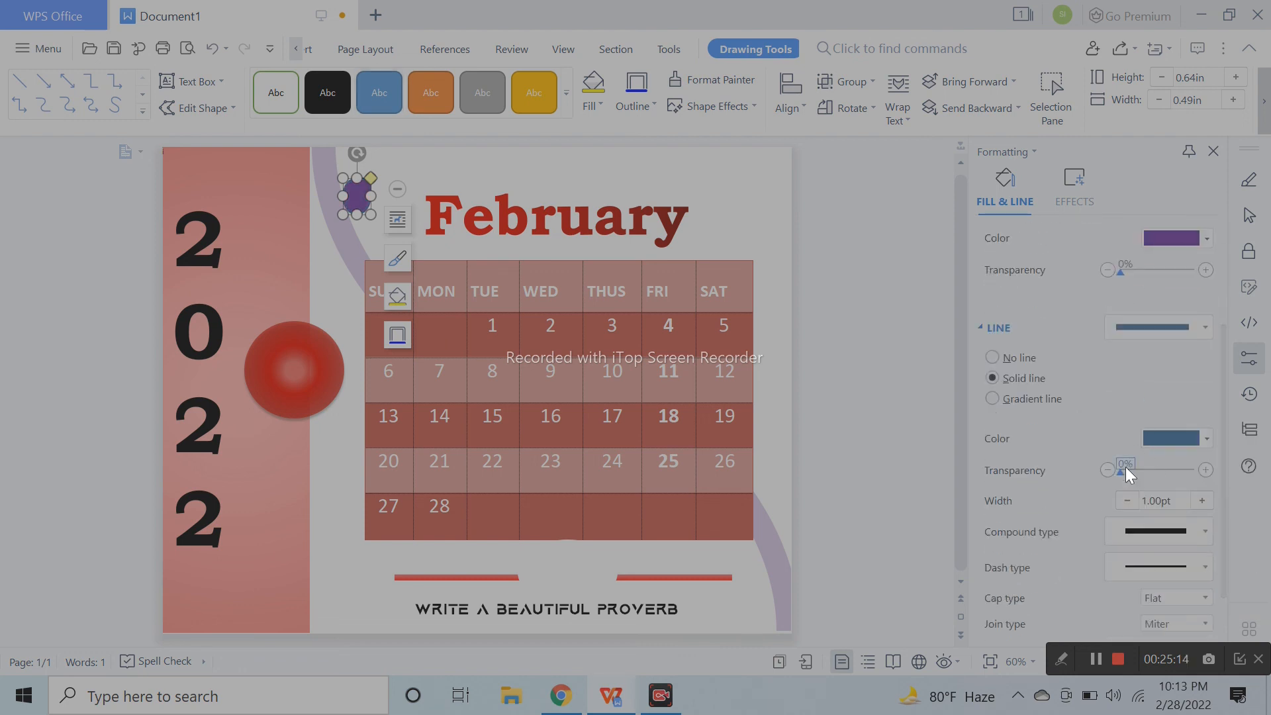
drag(1119, 471, 1162, 471)
click(992, 358)
Set the teardrop's fill transparency to 45%
drag(1121, 429, 1126, 428)
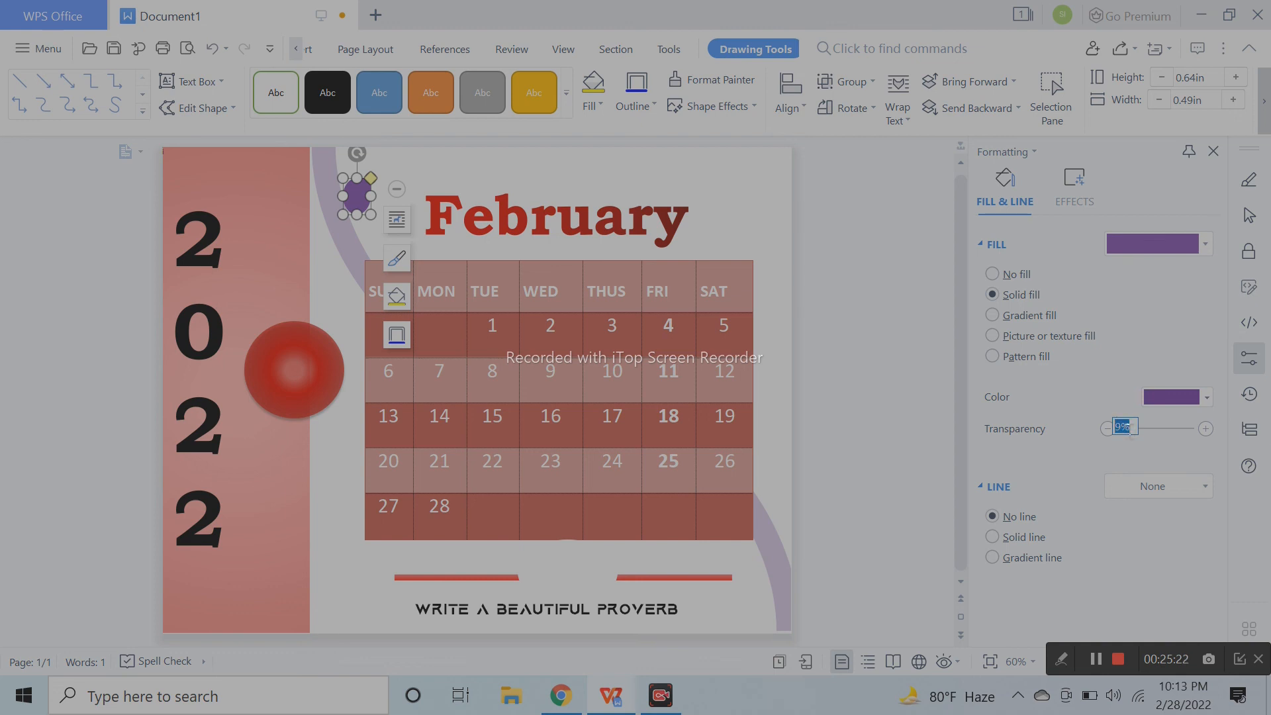
drag(1124, 434, 1154, 435)
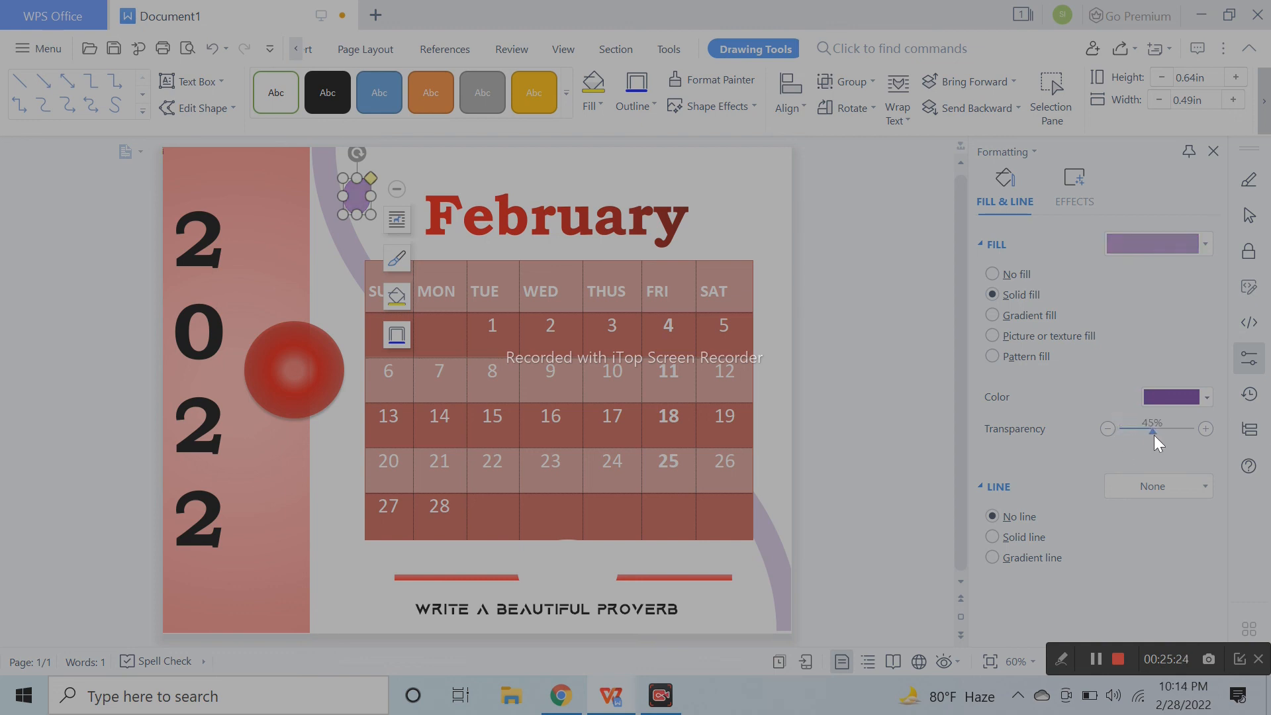
click(948, 309)
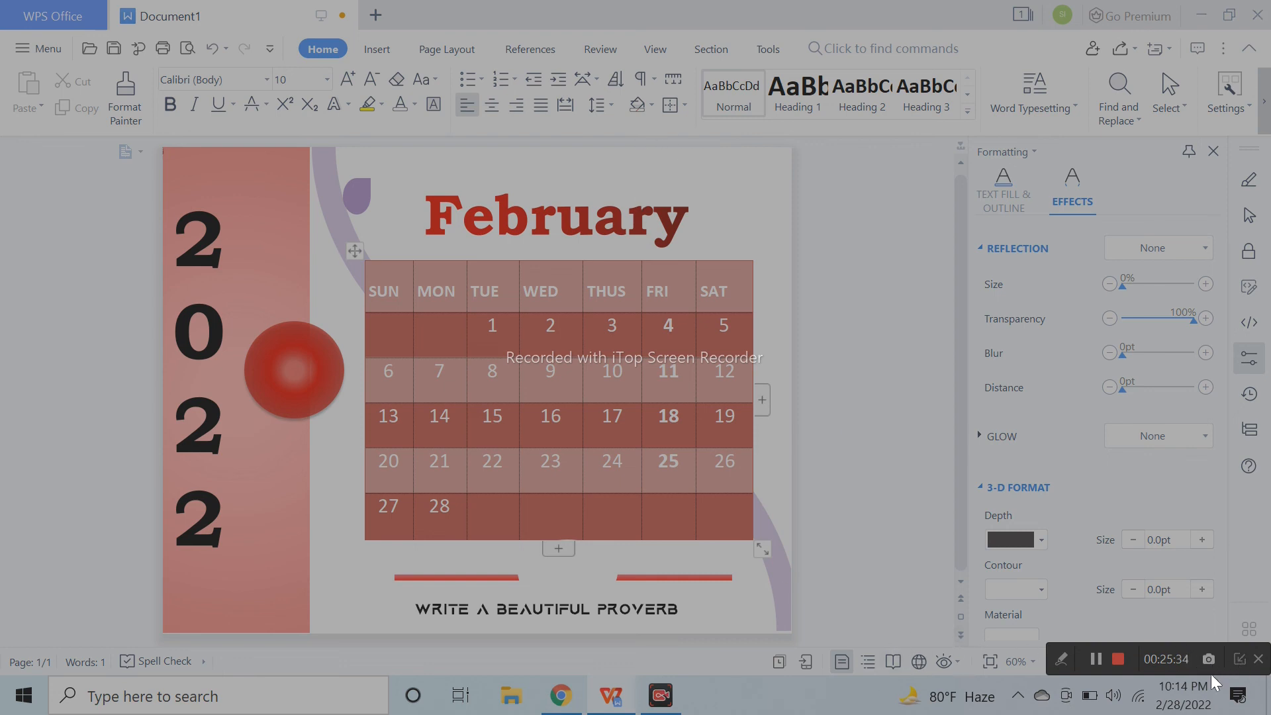
Examine the calendar page at a closer zoom, from the title and teardrop down to the proverb
click(1116, 662)
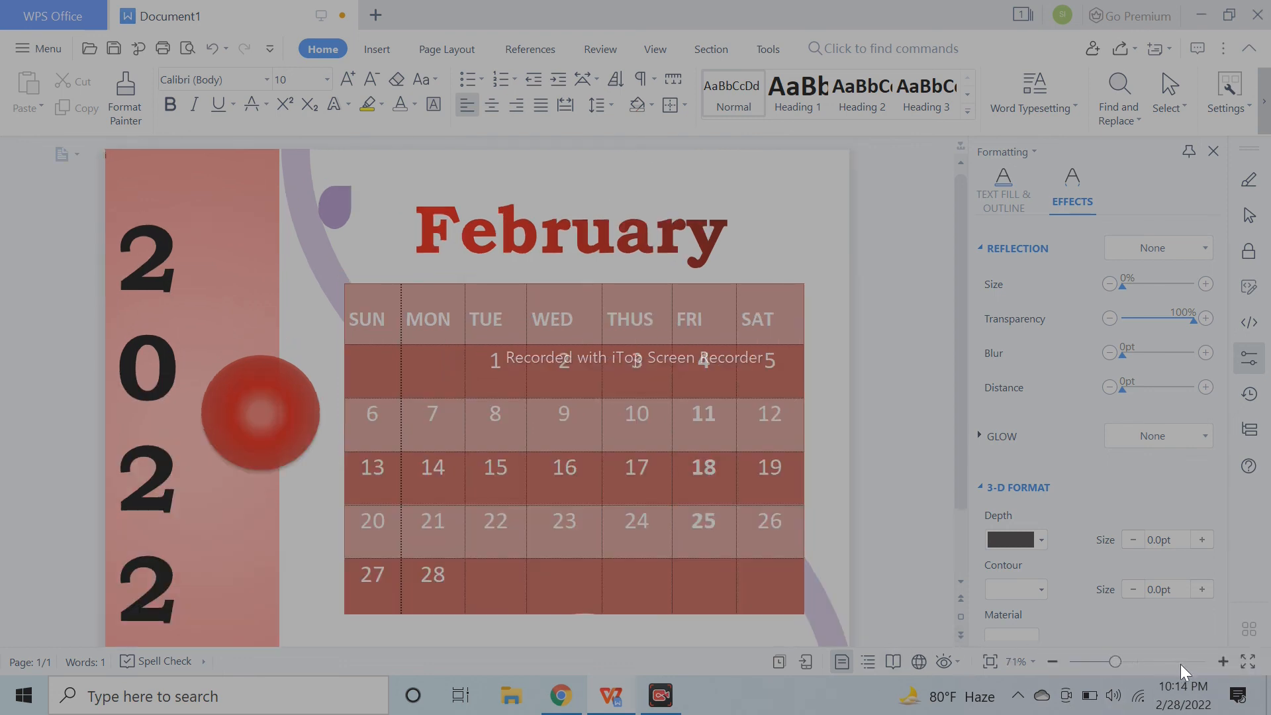
click(1163, 662)
click(1142, 662)
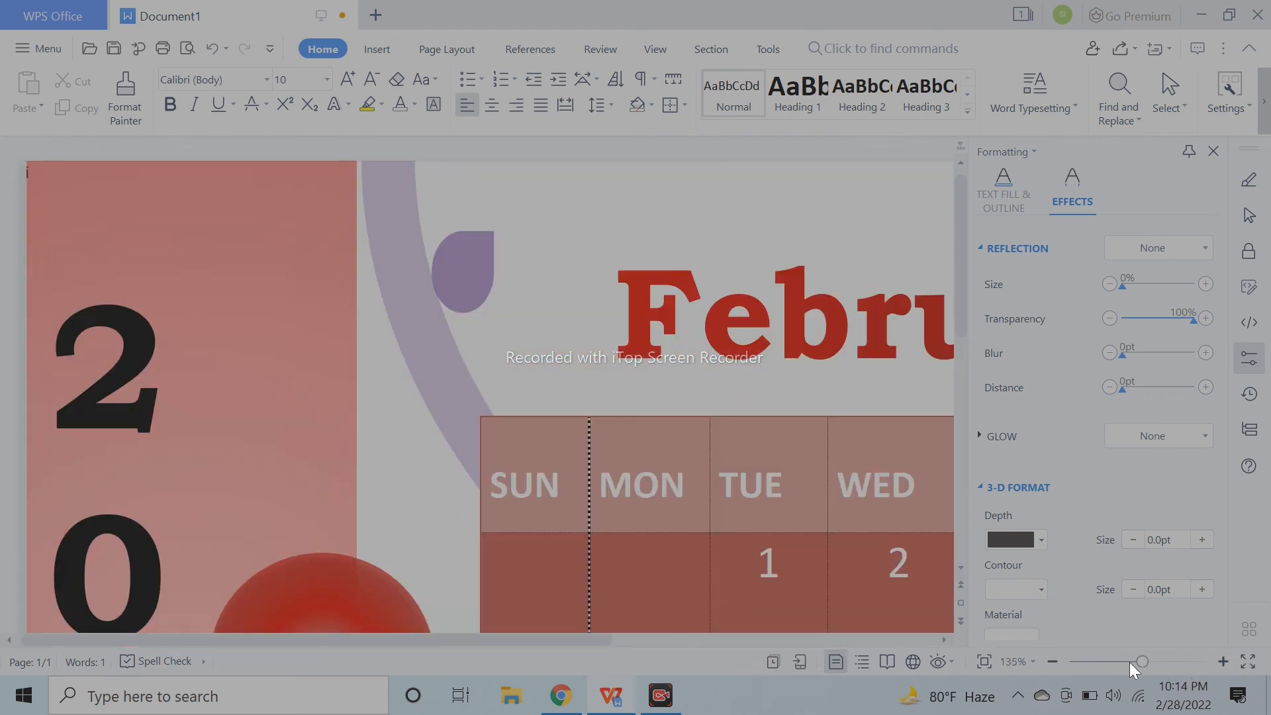
click(1126, 662)
scroll(811, 523, down, 3)
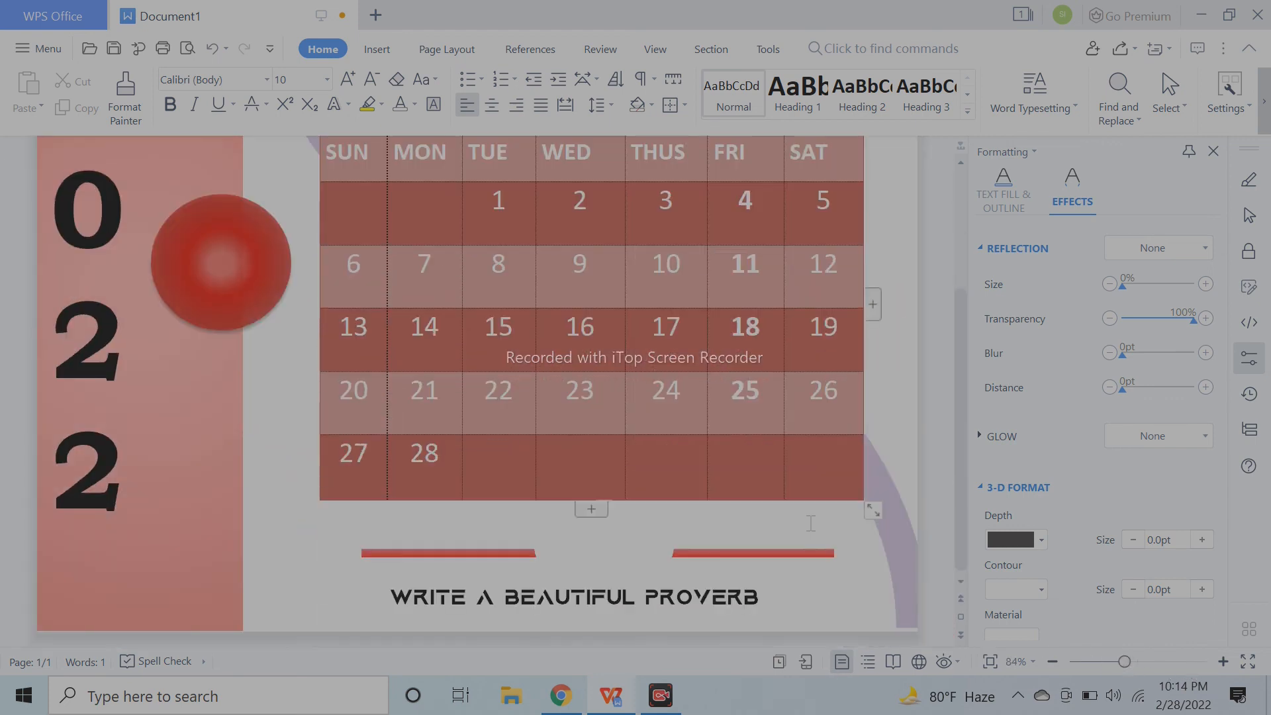
scroll(811, 524, up, 3)
scroll(813, 526, down, 3)
scroll(814, 526, up, 3)
Change the curved line's color to standard dark red
click(302, 277)
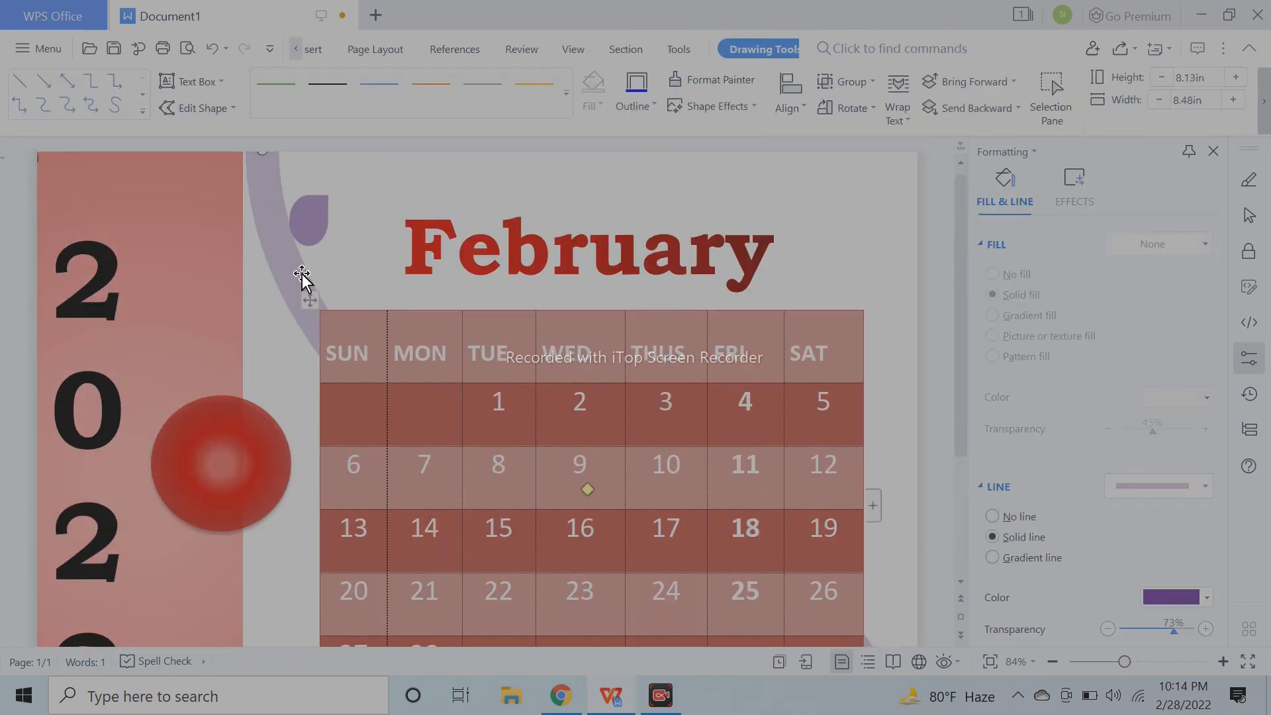
click(1182, 599)
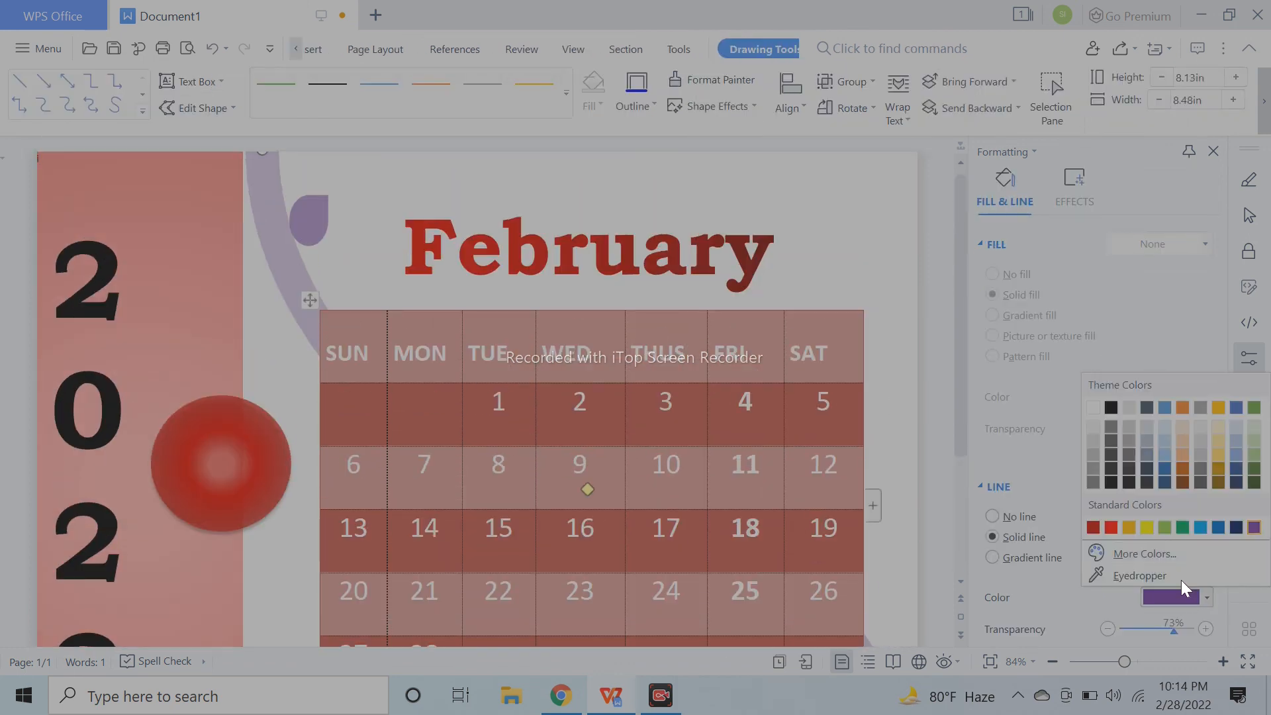
click(1091, 528)
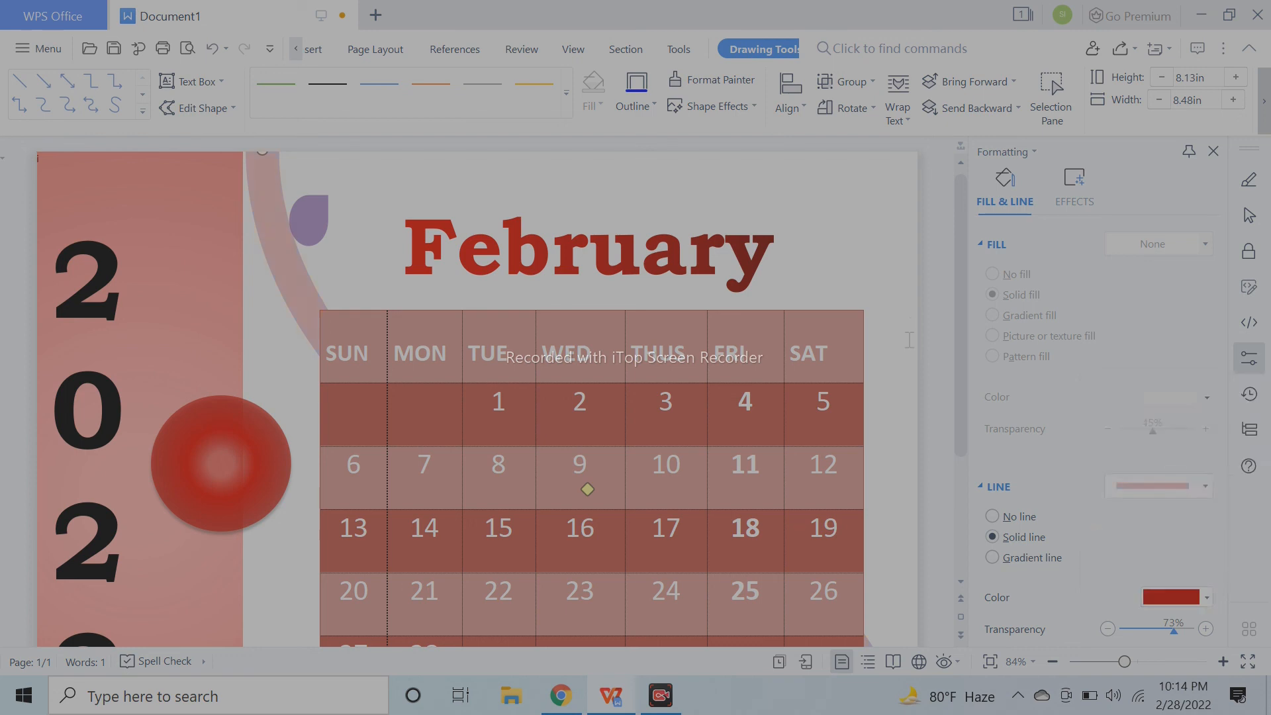
click(870, 310)
Change the teardrop's fill color to a standard red
click(308, 219)
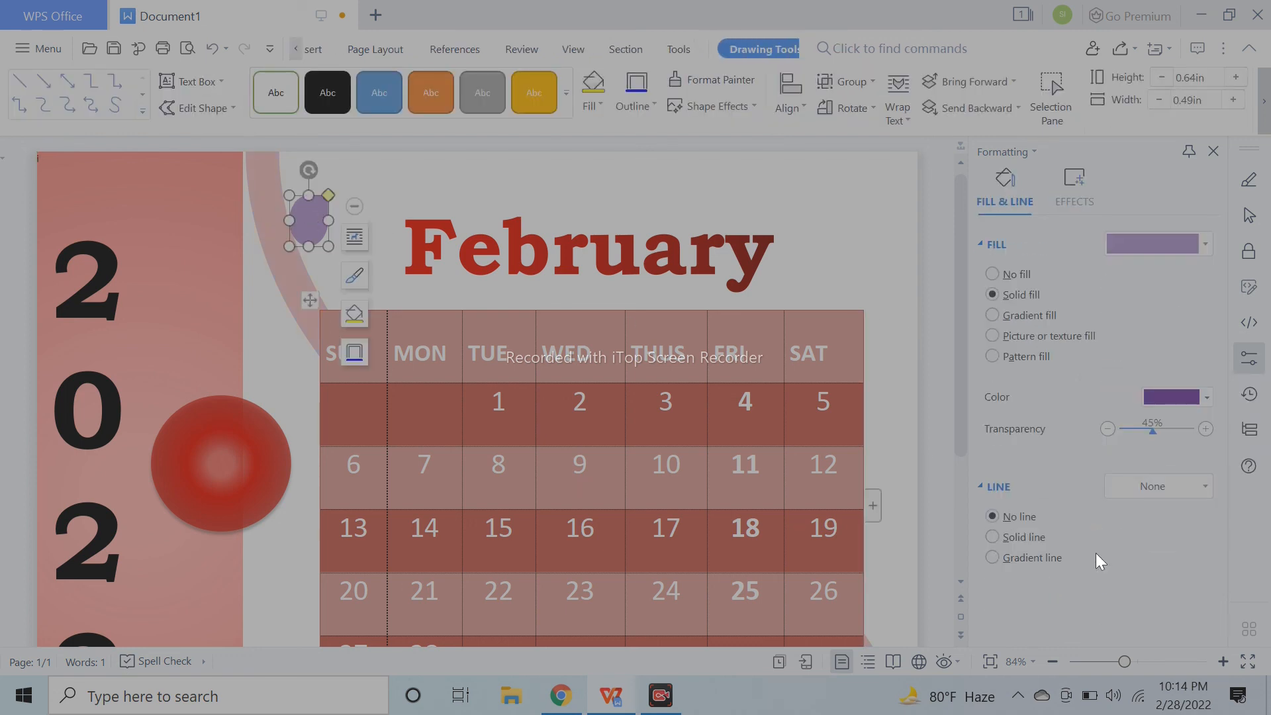
click(1172, 397)
click(1106, 564)
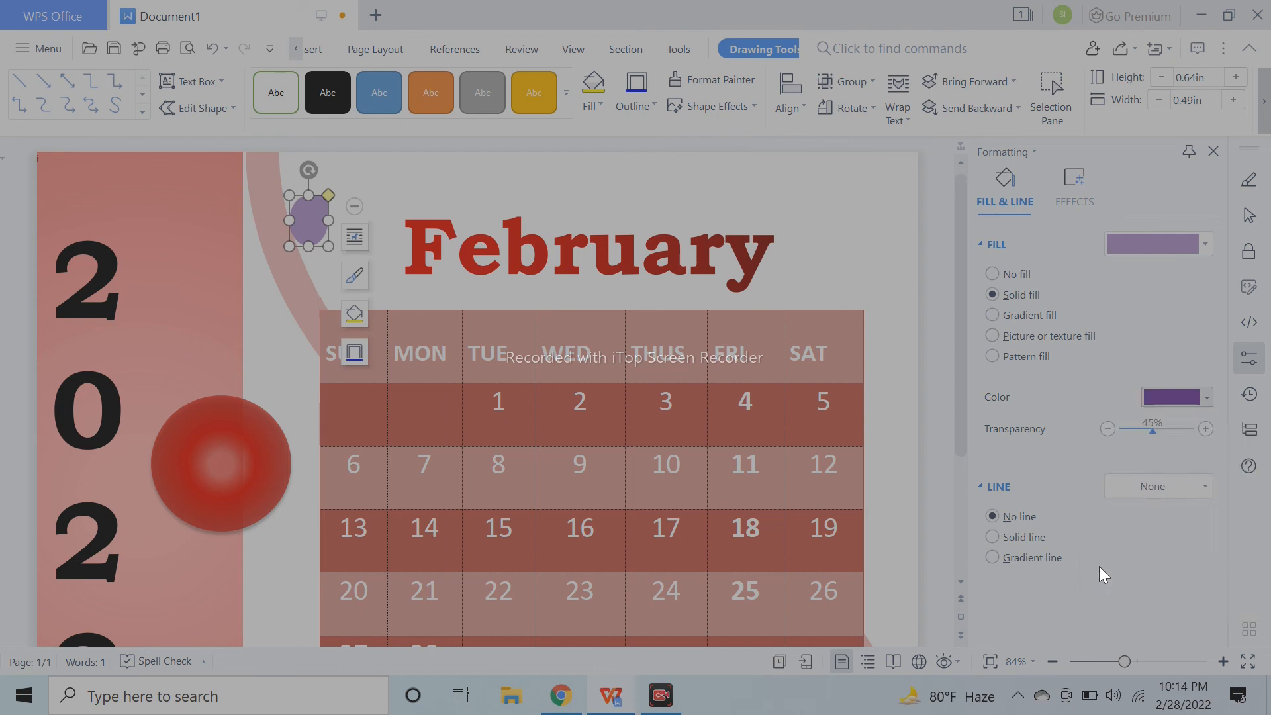
click(856, 397)
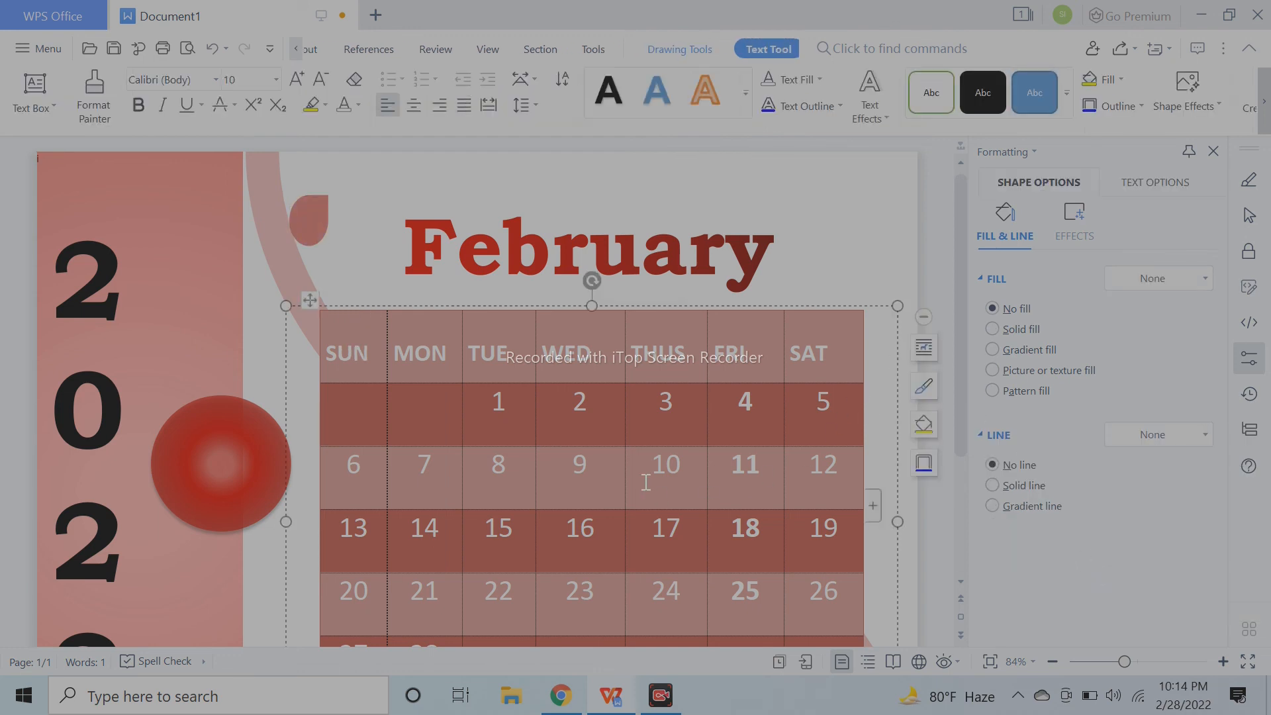
Nudge the vertical 2022 text slightly to the right so it sits closer to the middle of the red side panel
scroll(678, 536, down, 6)
scroll(782, 403, up, 2)
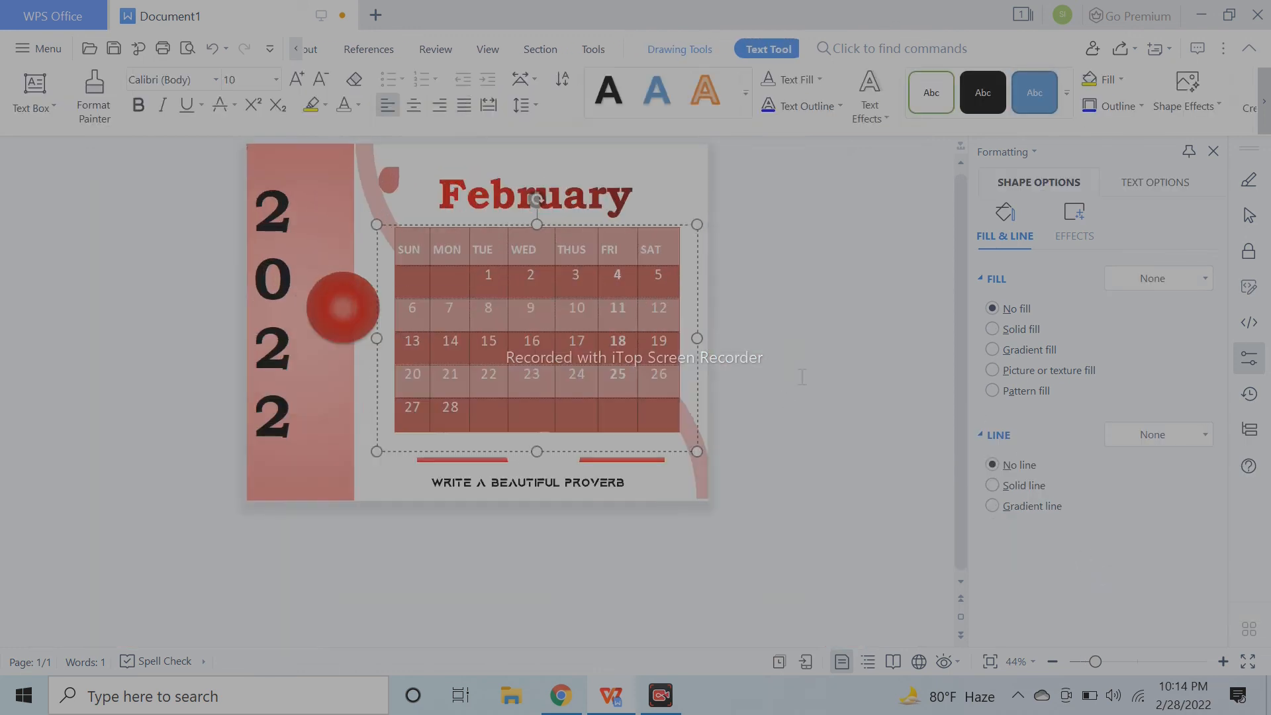
click(844, 418)
scroll(843, 418, up, 1)
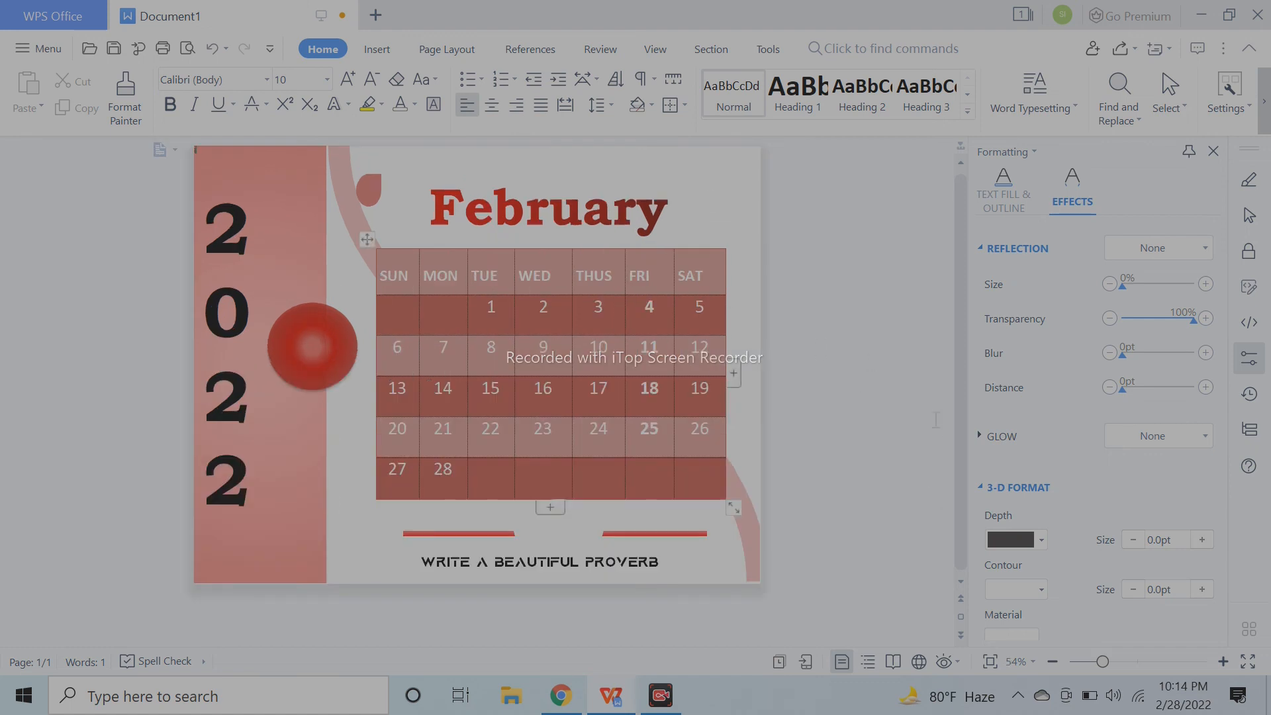
click(245, 294)
click(236, 184)
key(Right)
key(Right)
key(Right)
key(Right)
key(Right)
key(Right)
click(867, 328)
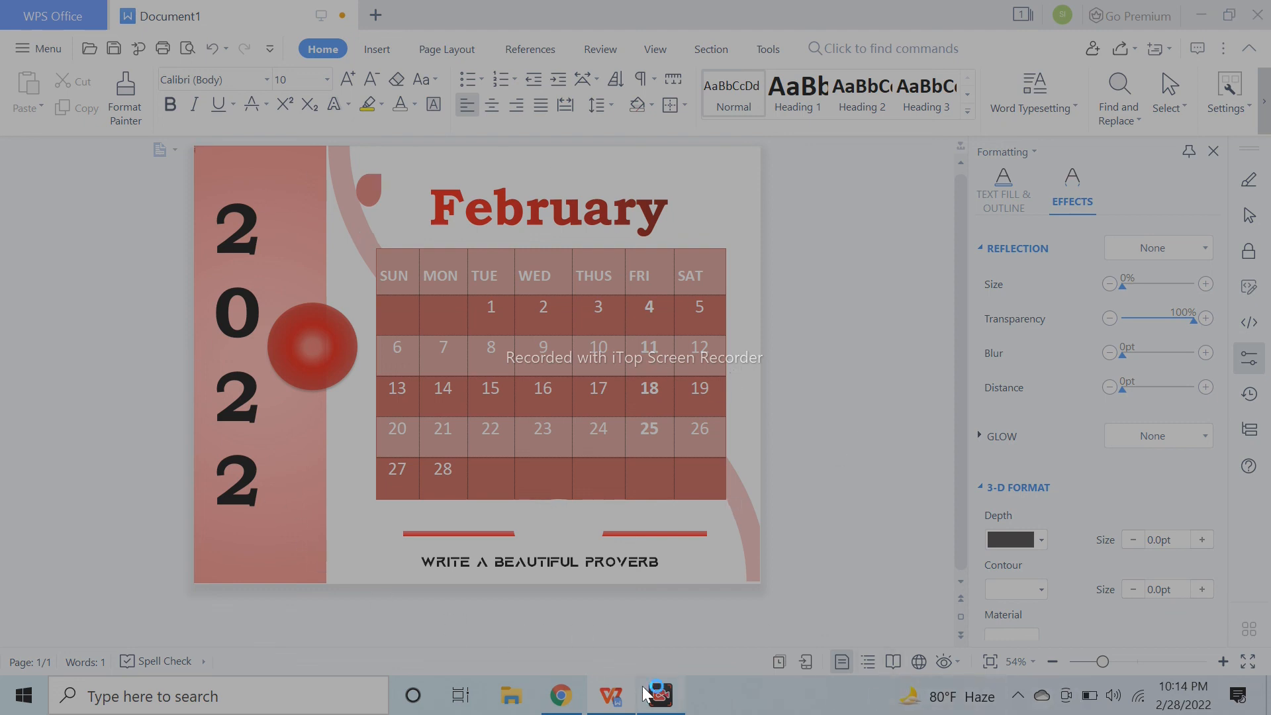
mouse_move(1104, 655)
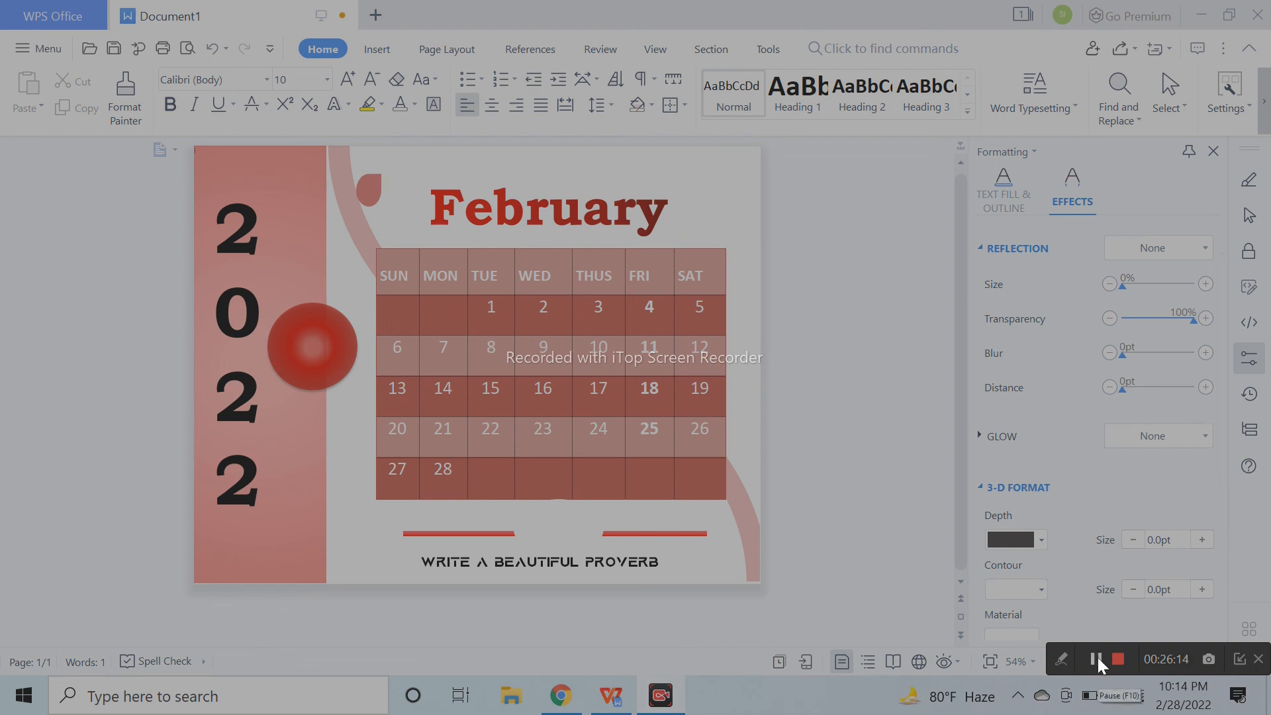
click(1114, 658)
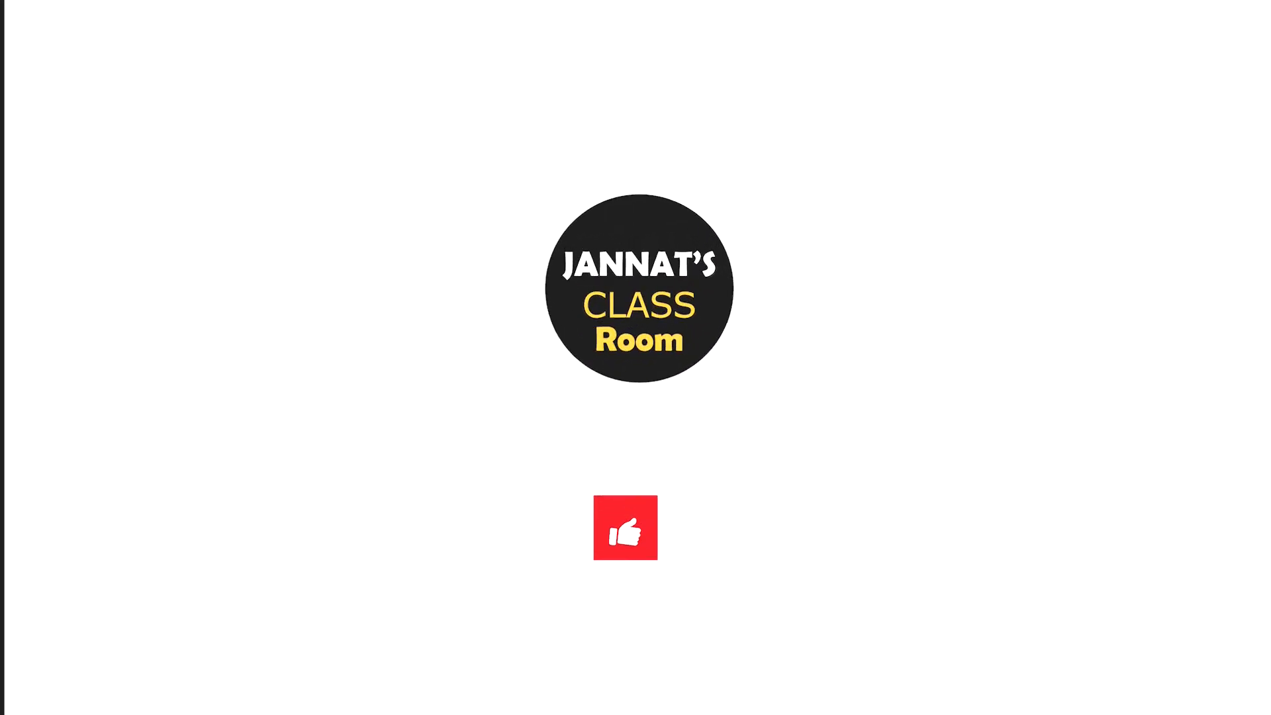